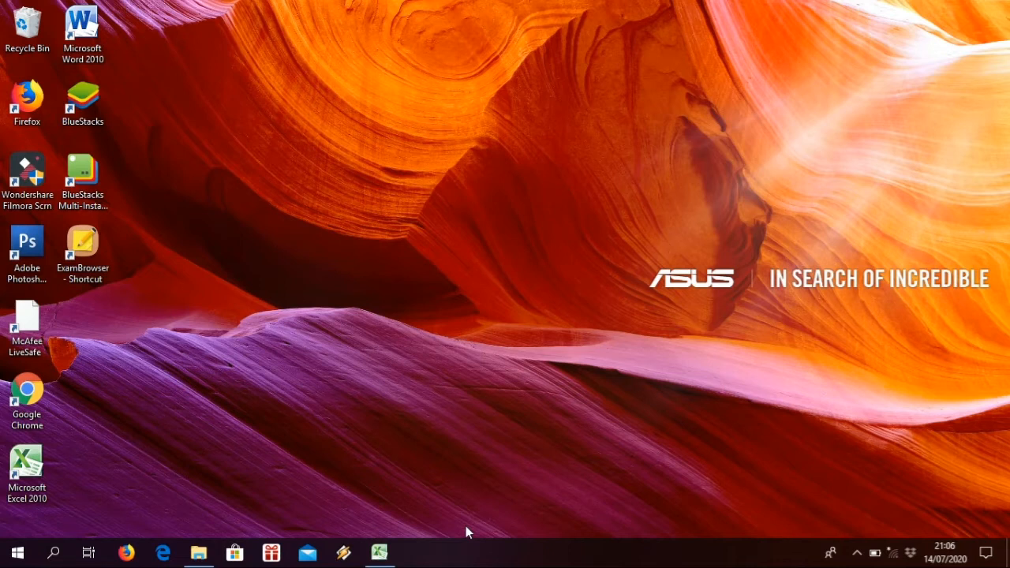
# - Switch to the EXCEL UJI HIPOTESIS workbook in Excel and read the case description and hypothesis question on the Soal sheet
pyautogui.click(380, 554)
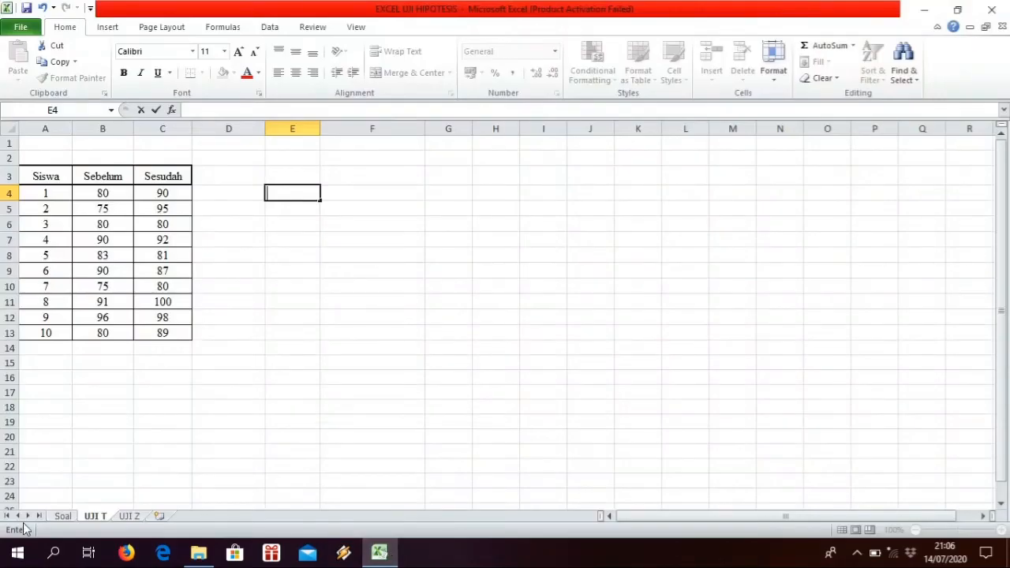
pyautogui.click(64, 520)
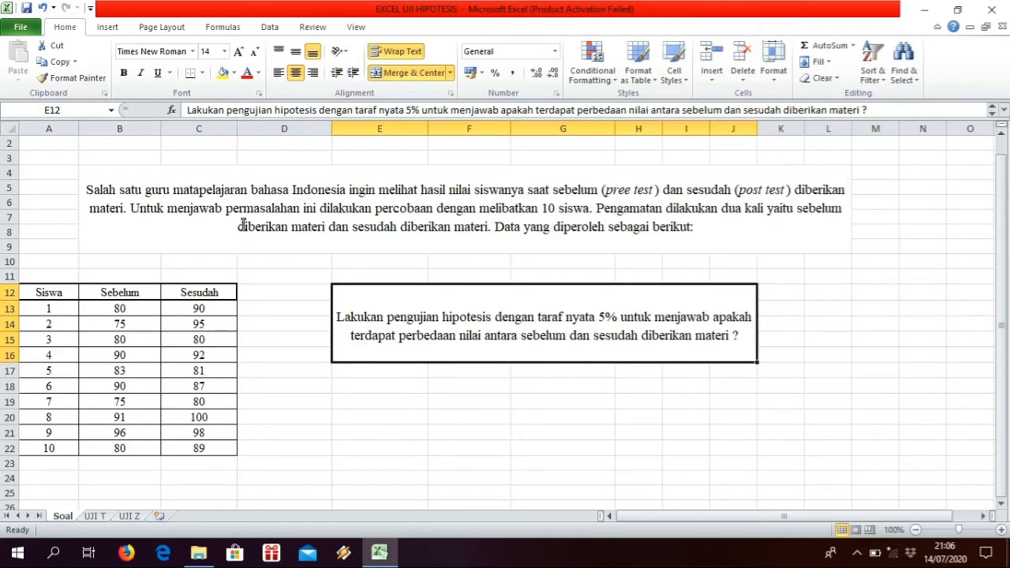
pyautogui.click(263, 214)
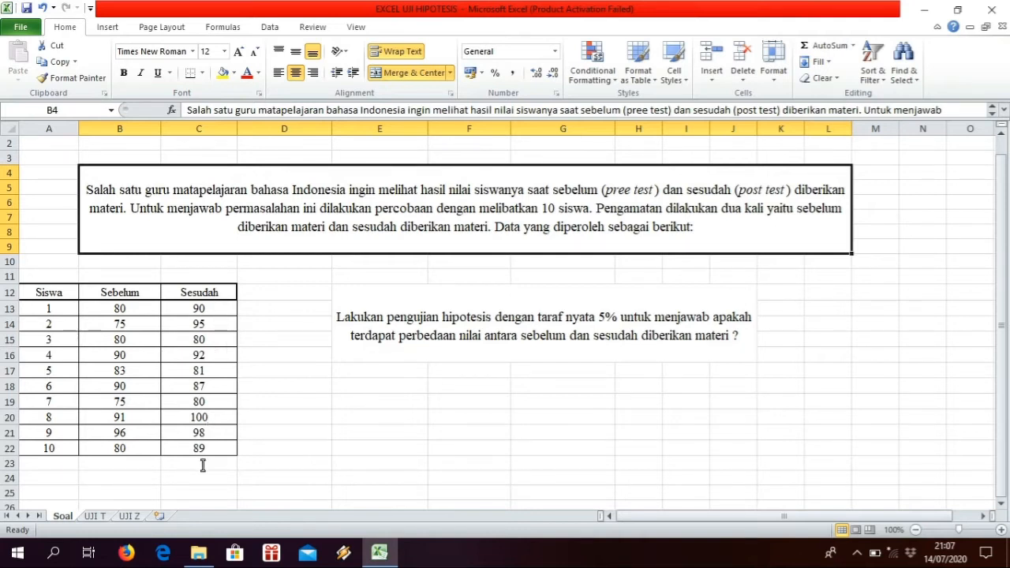
pyautogui.click(427, 346)
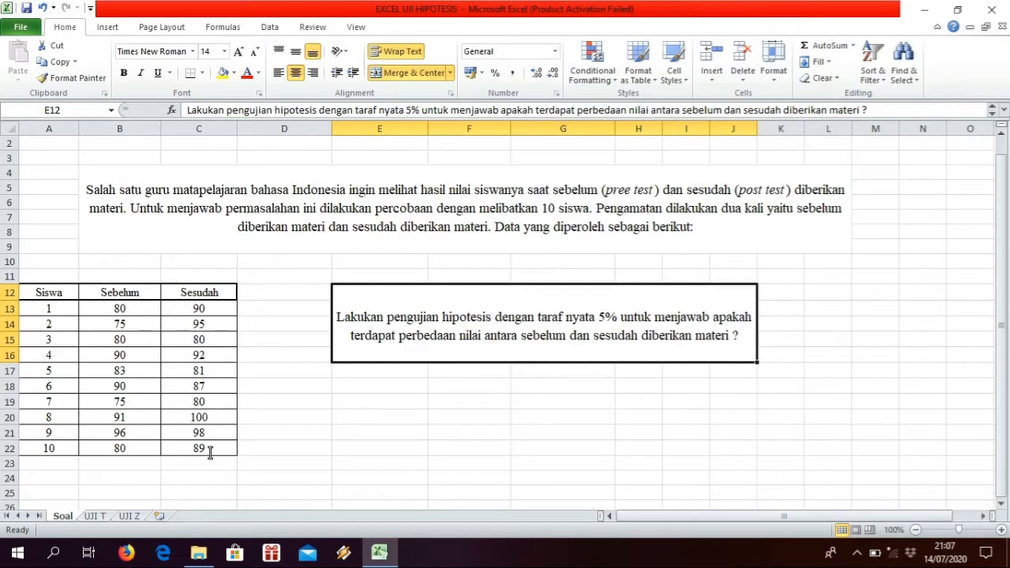
# - On the UJI T sheet, enter the column header "Difference (Dj)" in cell D3, beside the Sesudah column
pyautogui.click(94, 516)
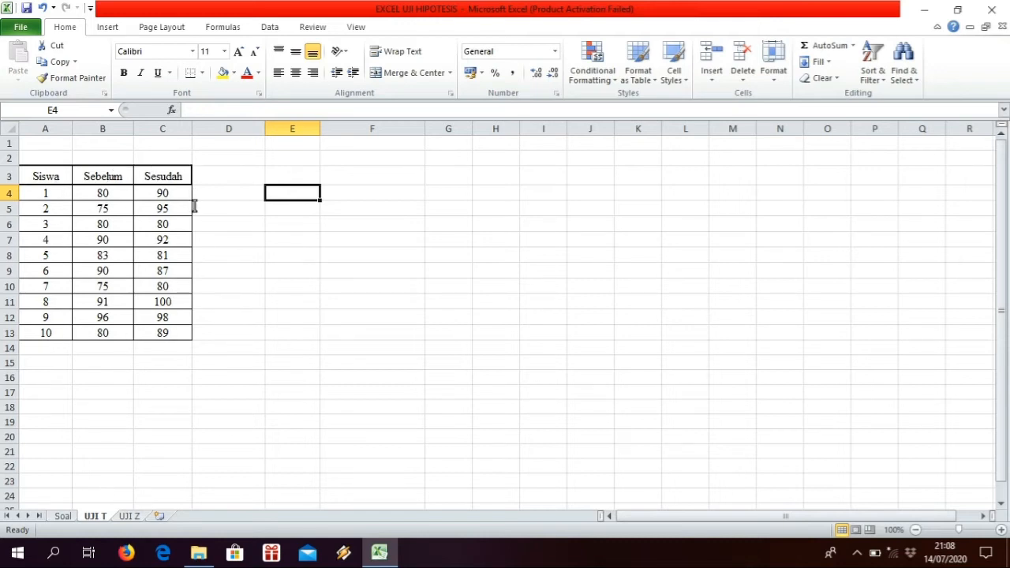
pyautogui.click(214, 182)
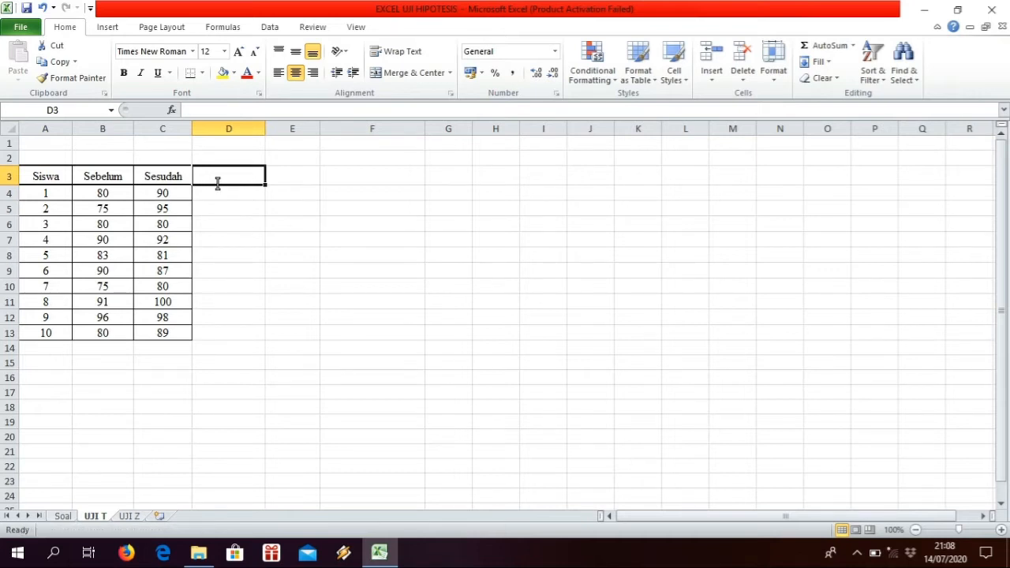
pyautogui.doubleClick(213, 177)
pyautogui.write('Differ')
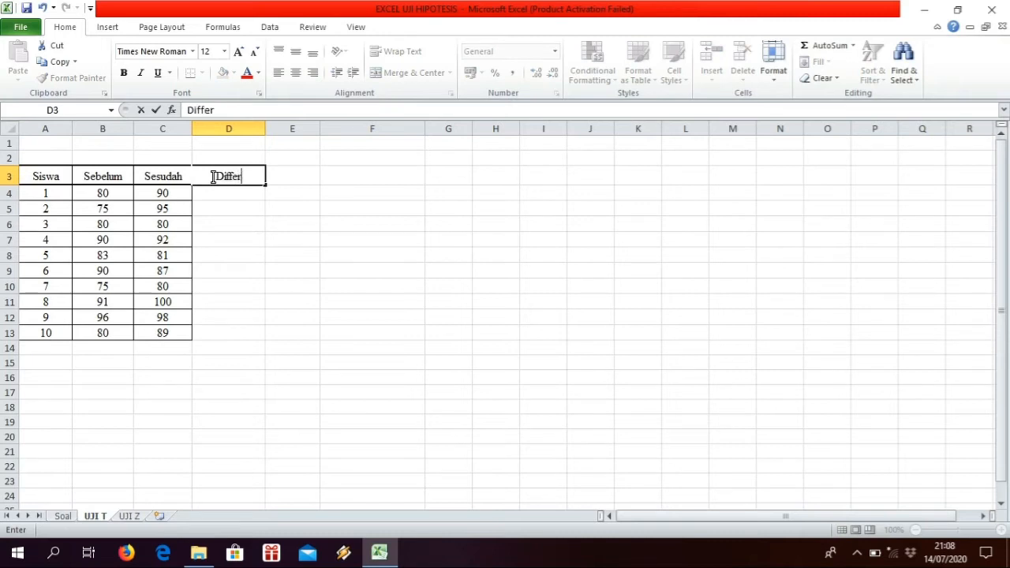
pyautogui.write('ence (')
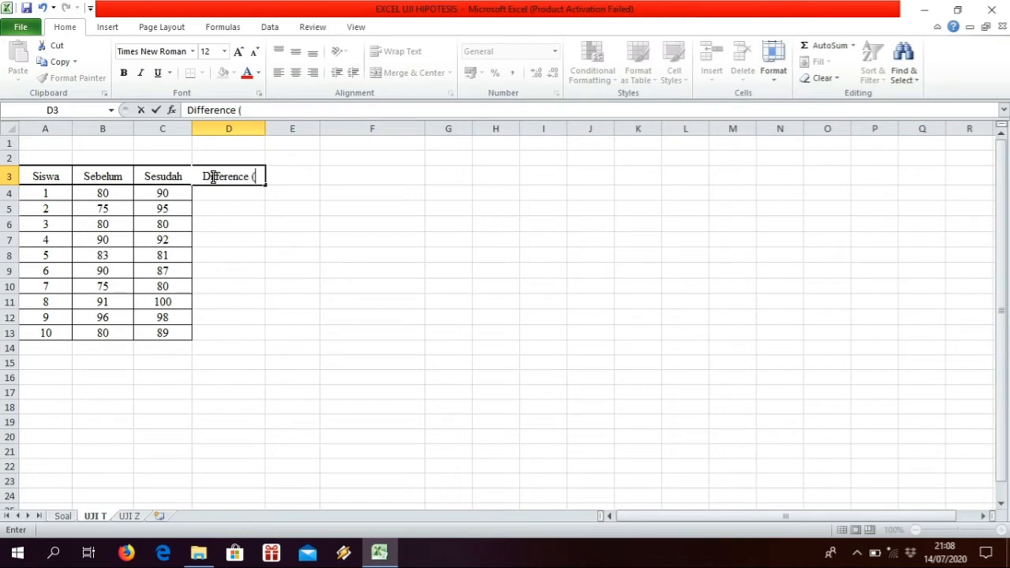
pyautogui.write('Dj)')
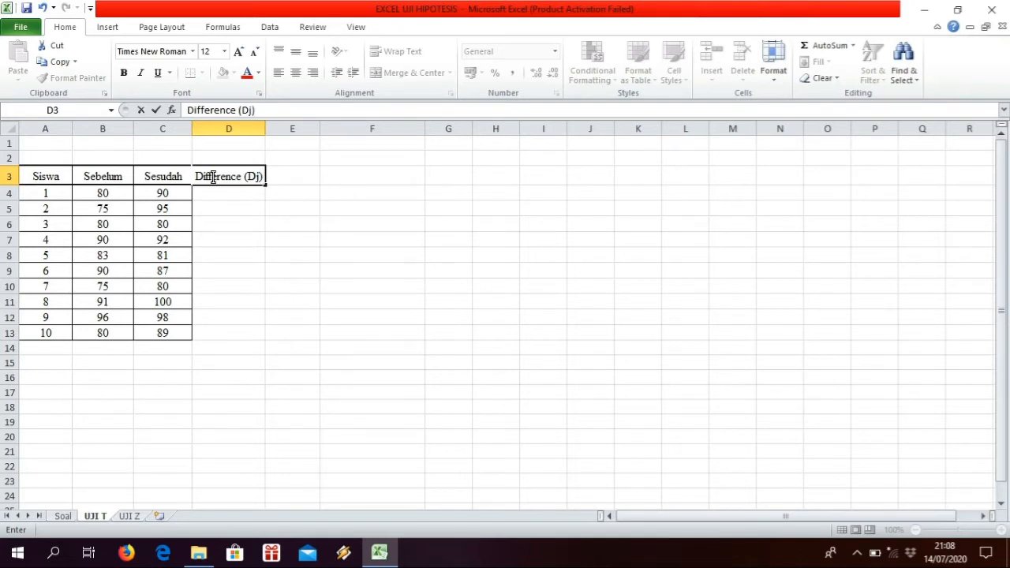
pyautogui.press('Return')
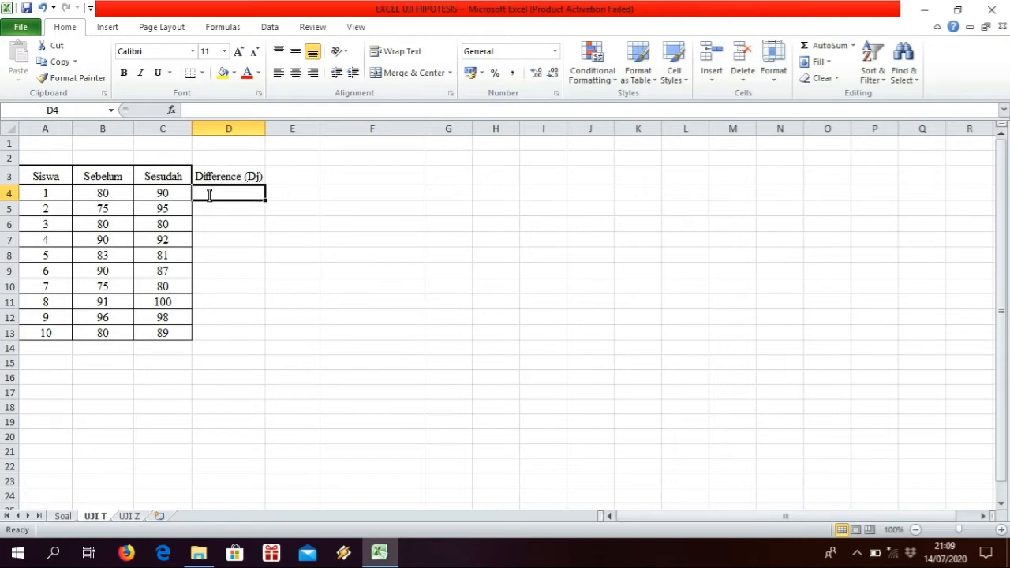
# - Calculate the before-minus-after differences for students 1 and 2 with =B4-C4 in D4 and =B5-C5 in D5
pyautogui.write('=')
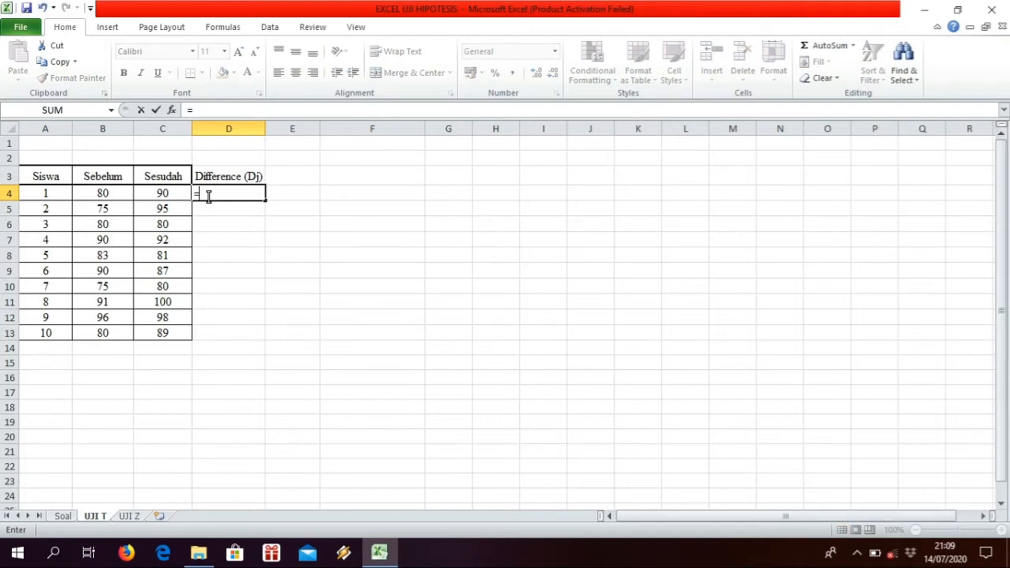
pyautogui.write('B4-C4')
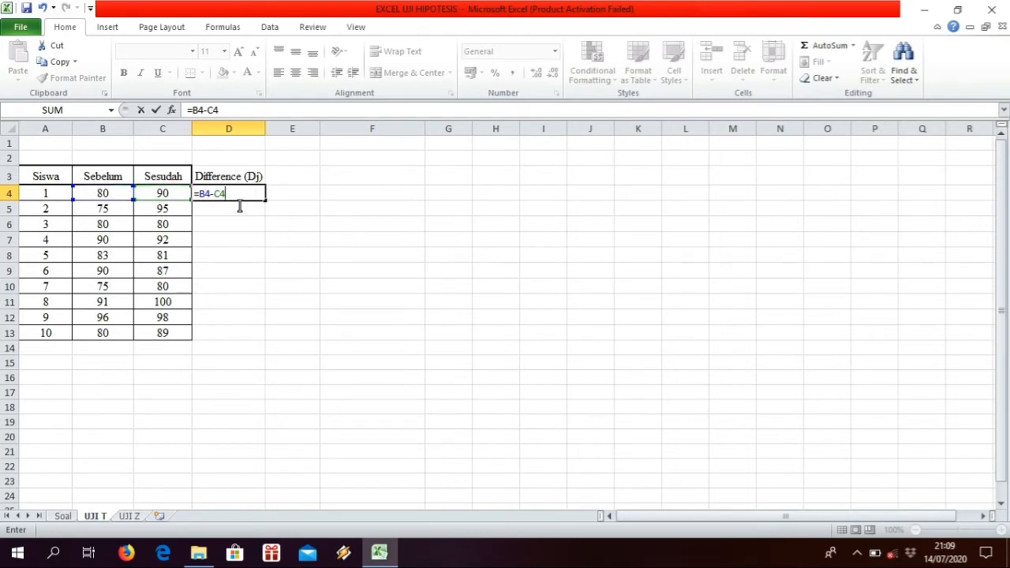
pyautogui.press('Return')
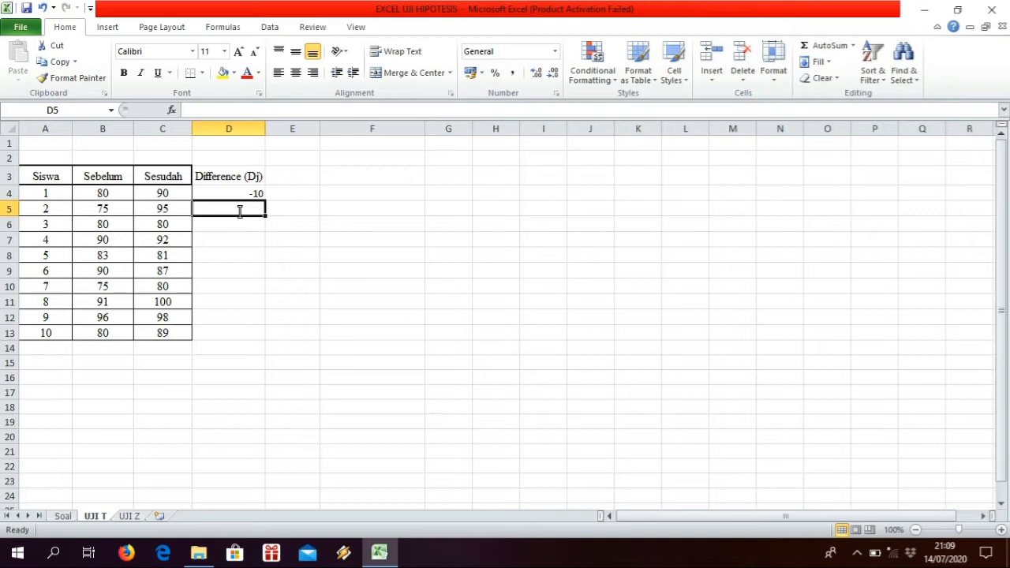
pyautogui.write('=')
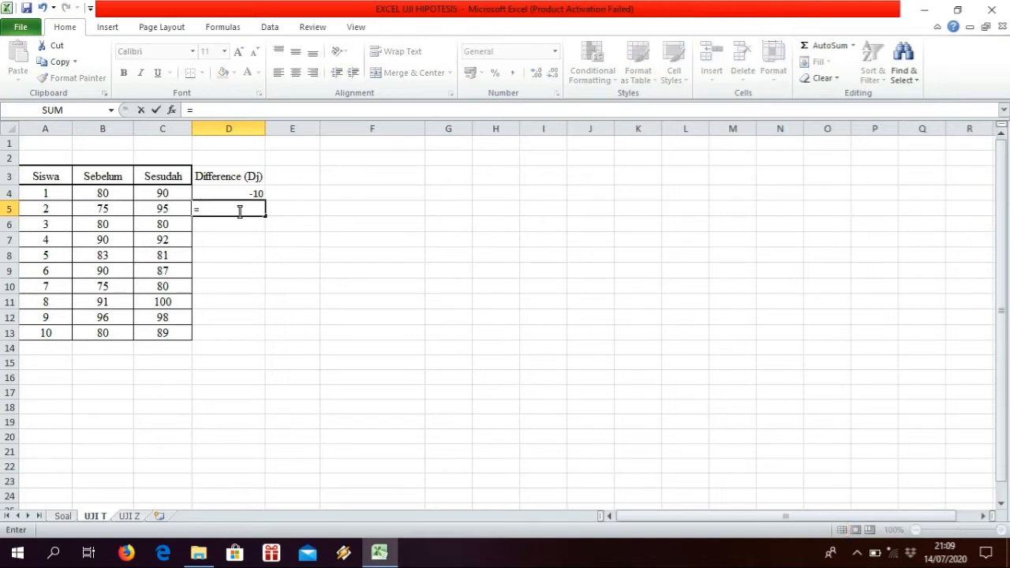
pyautogui.write('B')
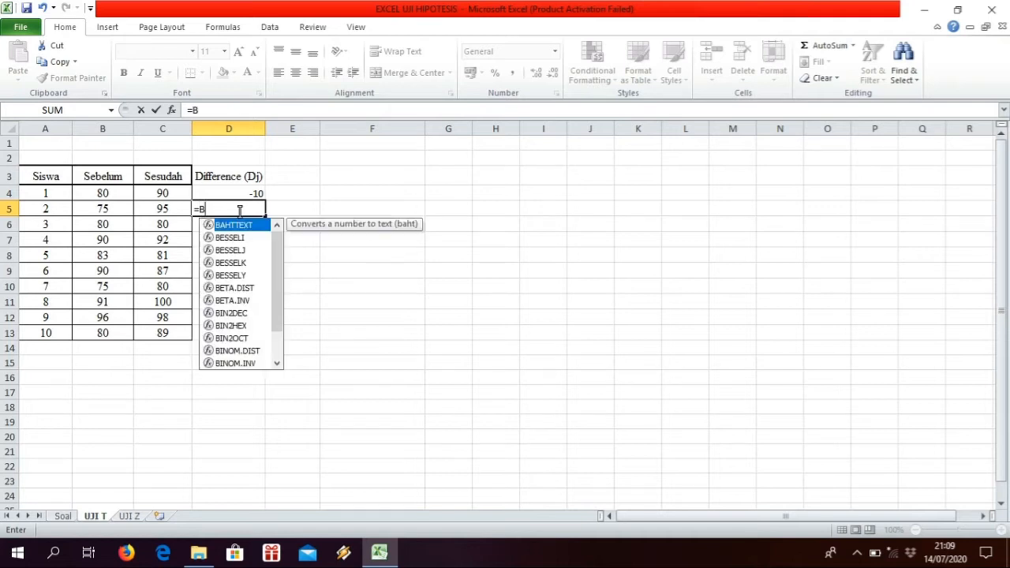
pyautogui.write('5-C5')
pyautogui.press('Return')
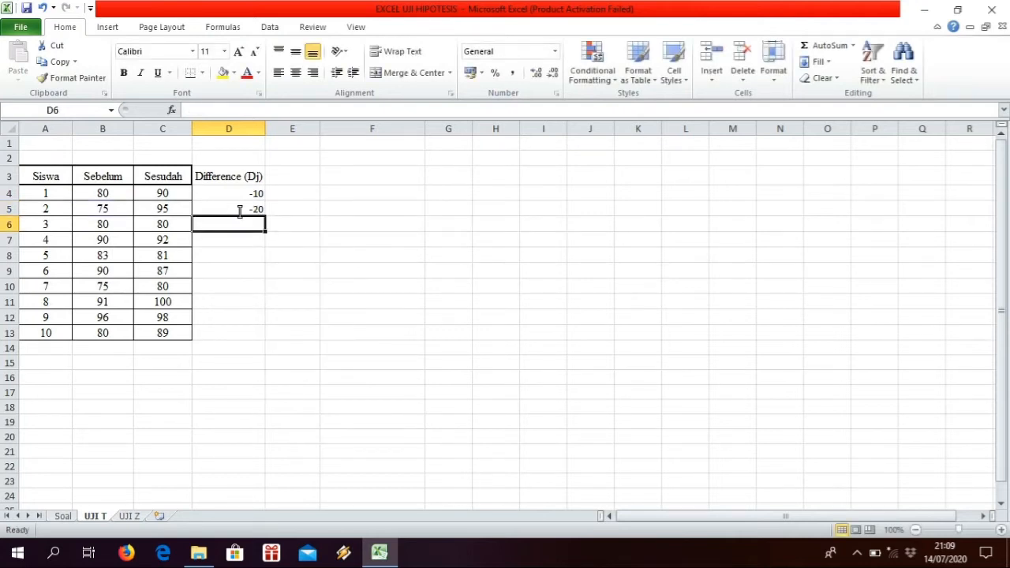
# - Calculate the differences for students 3 and 4 with =B6-C6 in D6 and =B7-C7 in D7
pyautogui.write('=')
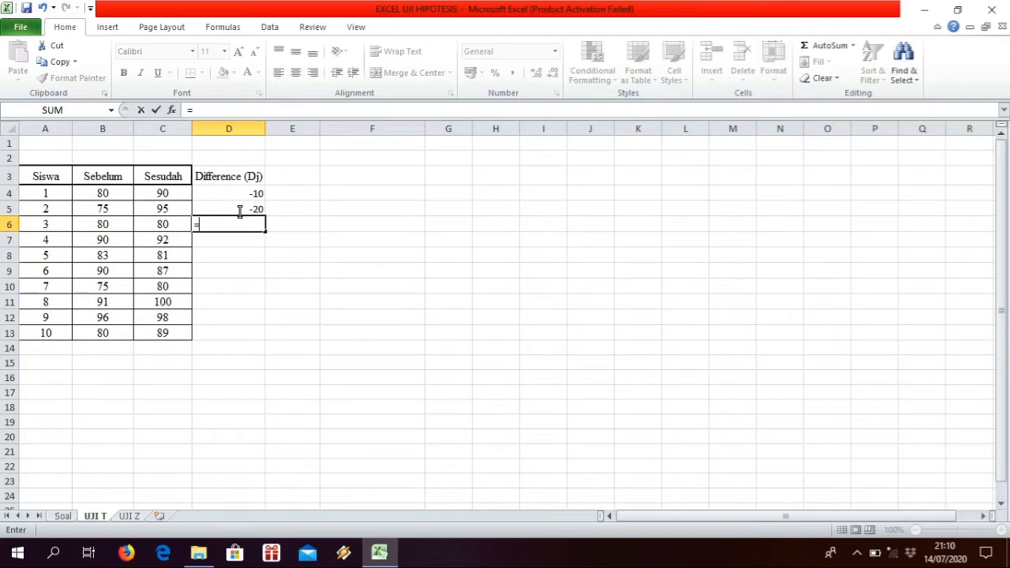
pyautogui.write('B6-C6-')
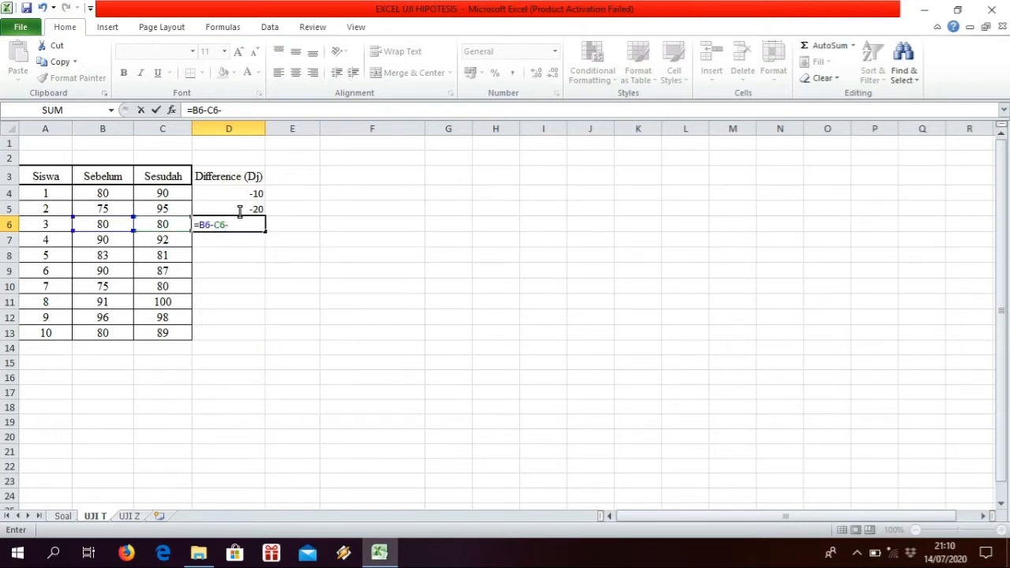
pyautogui.press('BackSpace')
pyautogui.press('Return')
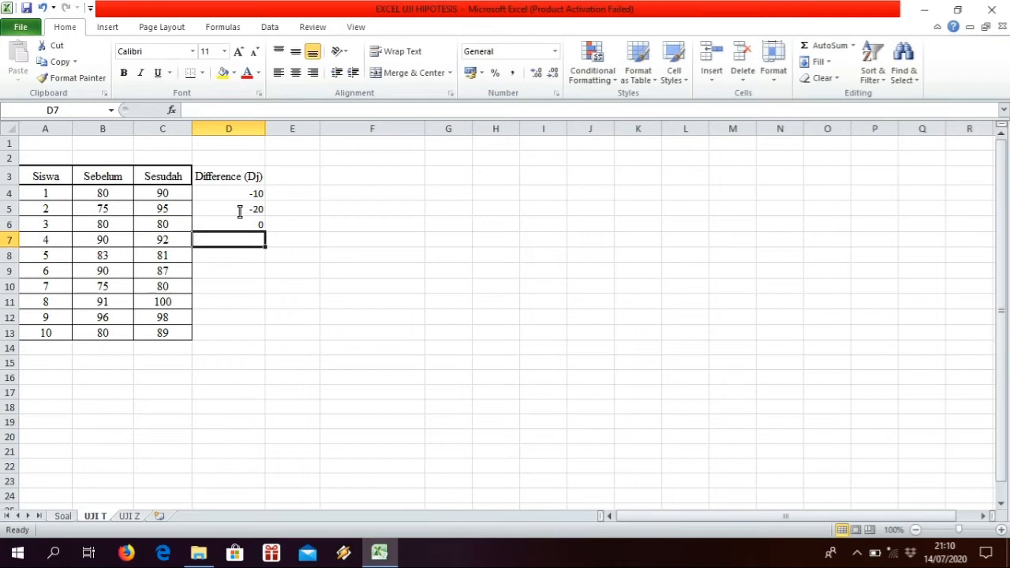
pyautogui.write('=B7-C7')
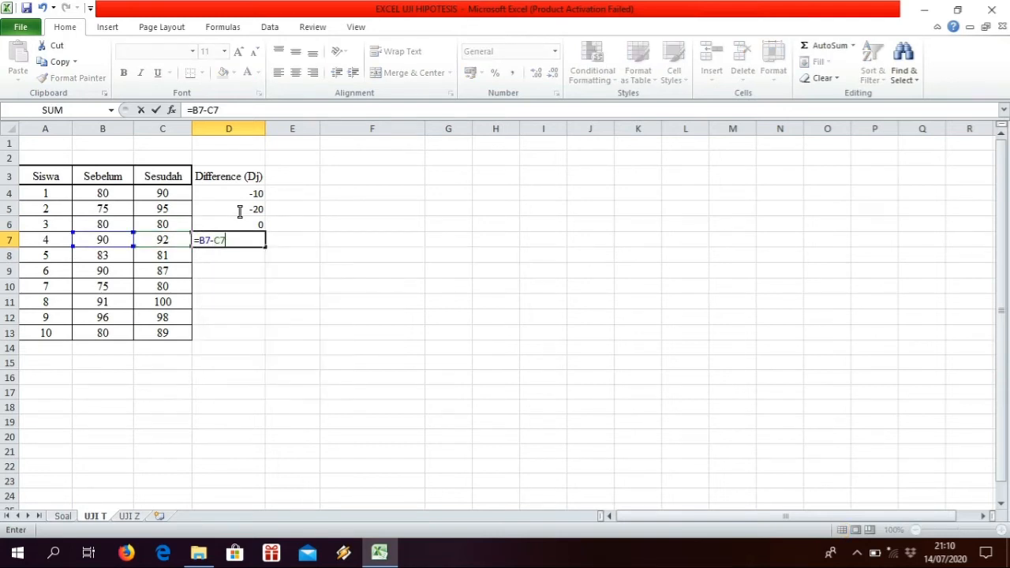
pyautogui.press('Return')
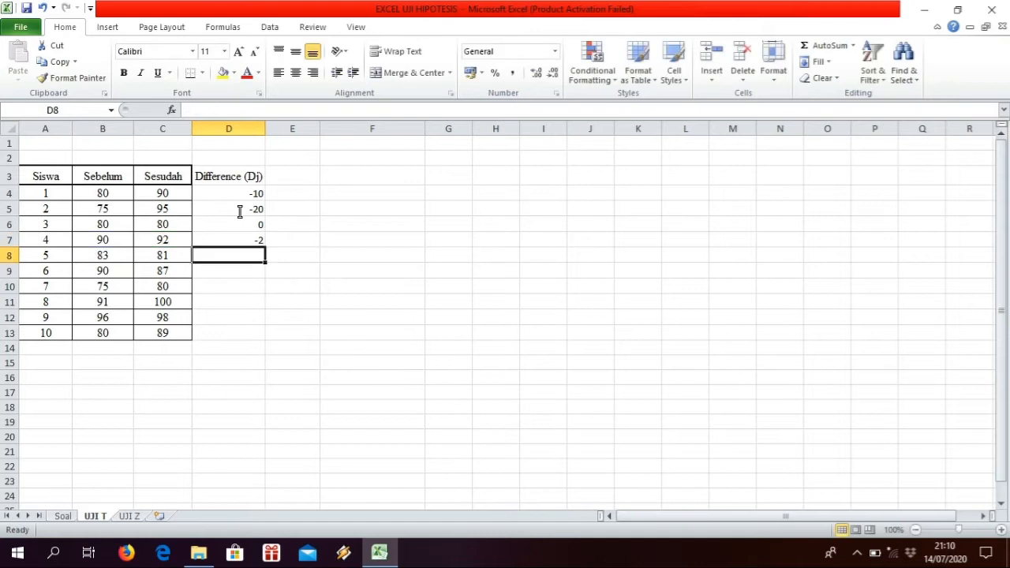
# - Calculate the differences for students 5 and 6 with =B8-C8 in D8 and =B9-C9 in D9
pyautogui.write('=')
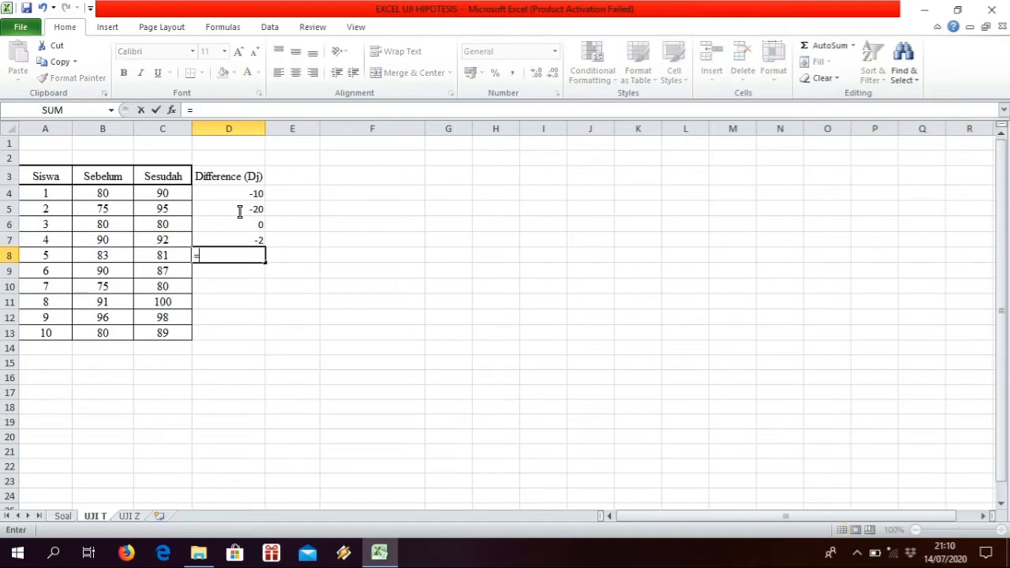
pyautogui.write('B8-C8')
pyautogui.press('Return')
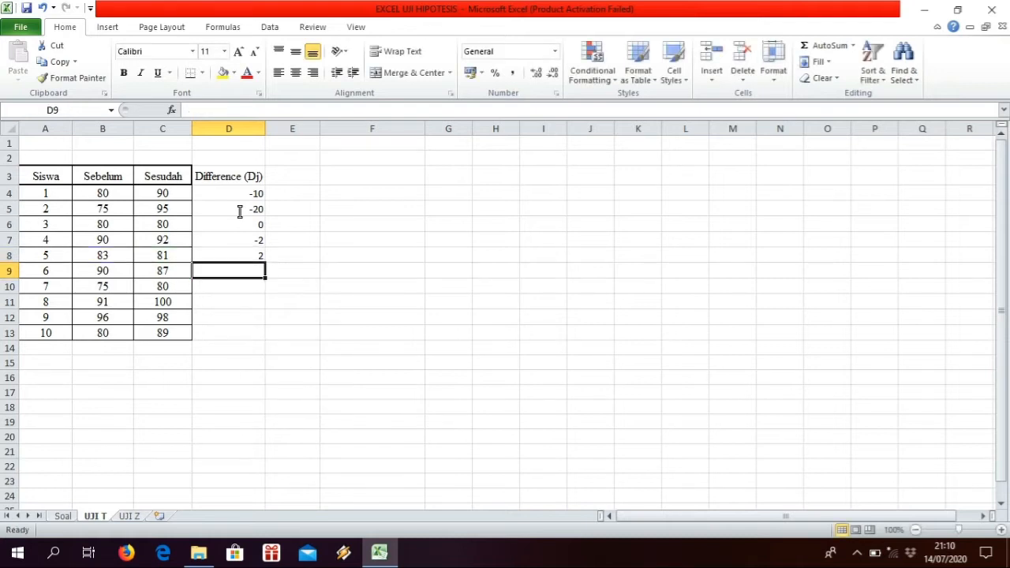
pyautogui.write('8')
pyautogui.press('Escape')
pyautogui.write('=')
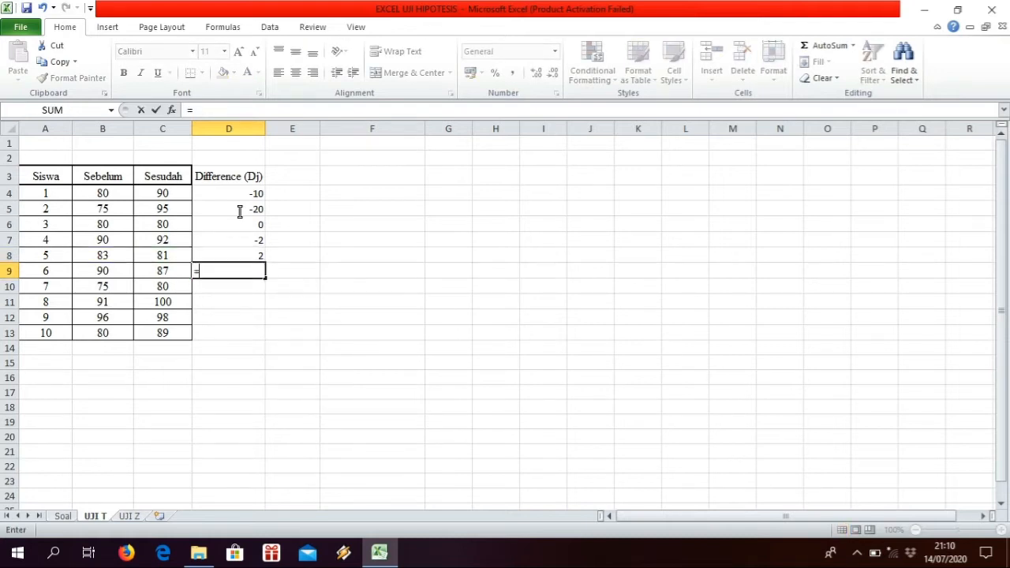
pyautogui.write('B')
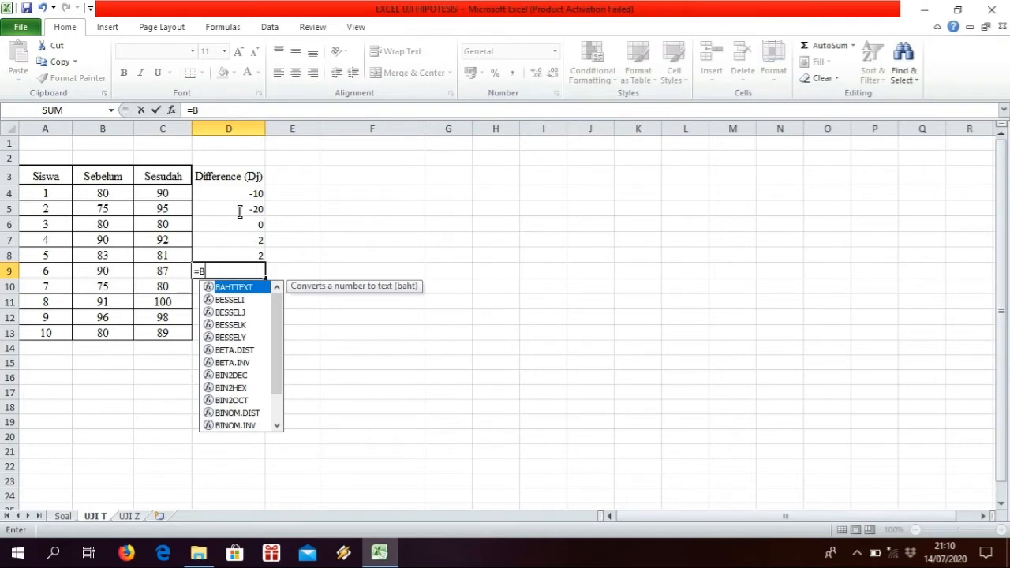
pyautogui.write('9')
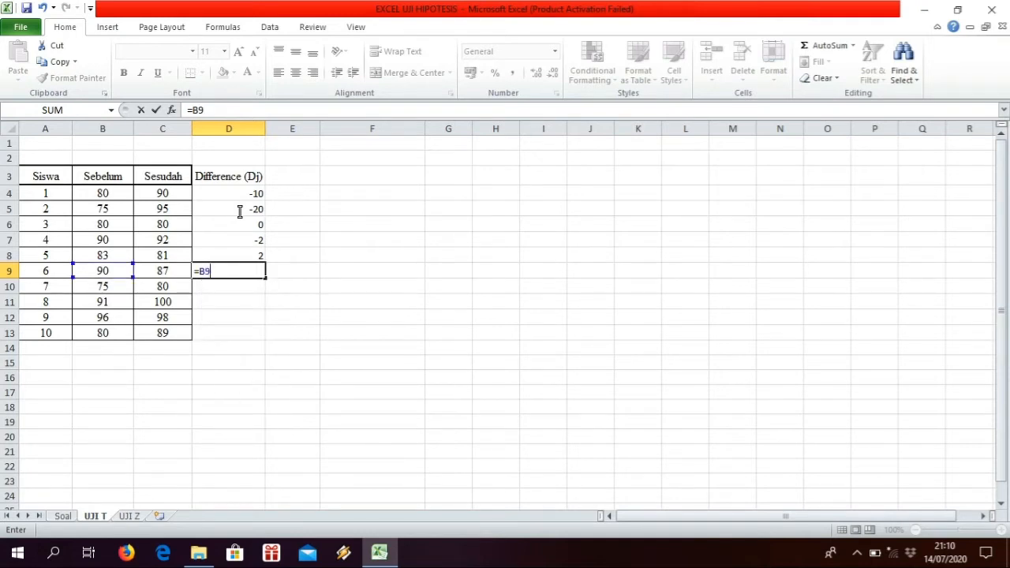
pyautogui.write('-C9')
pyautogui.press('Return')
# - Calculate the differences for students 7 and 8 with =B10-C10 in D10 and =B11-C11 in D11
pyautogui.write('=B')
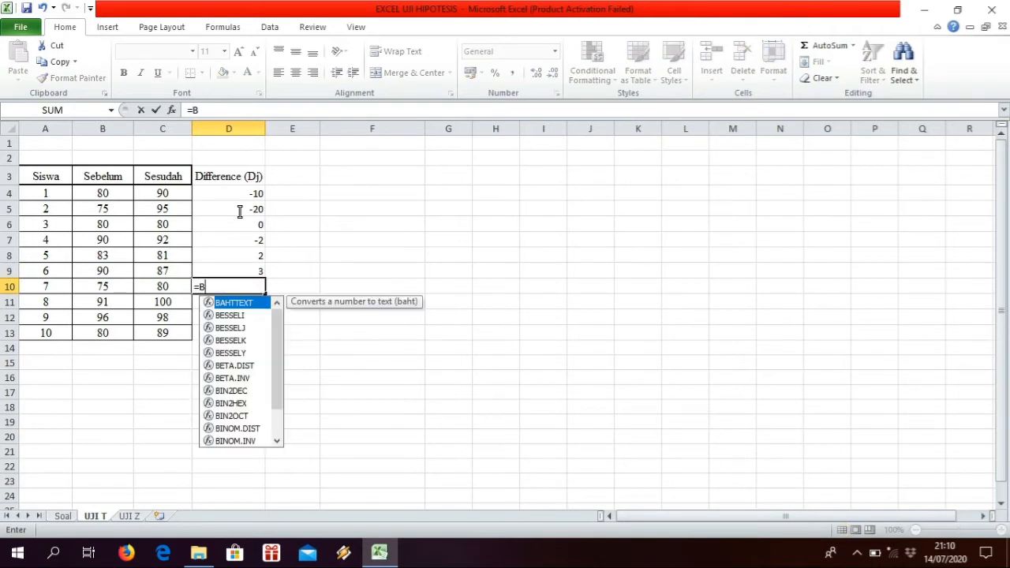
pyautogui.write('10-C10')
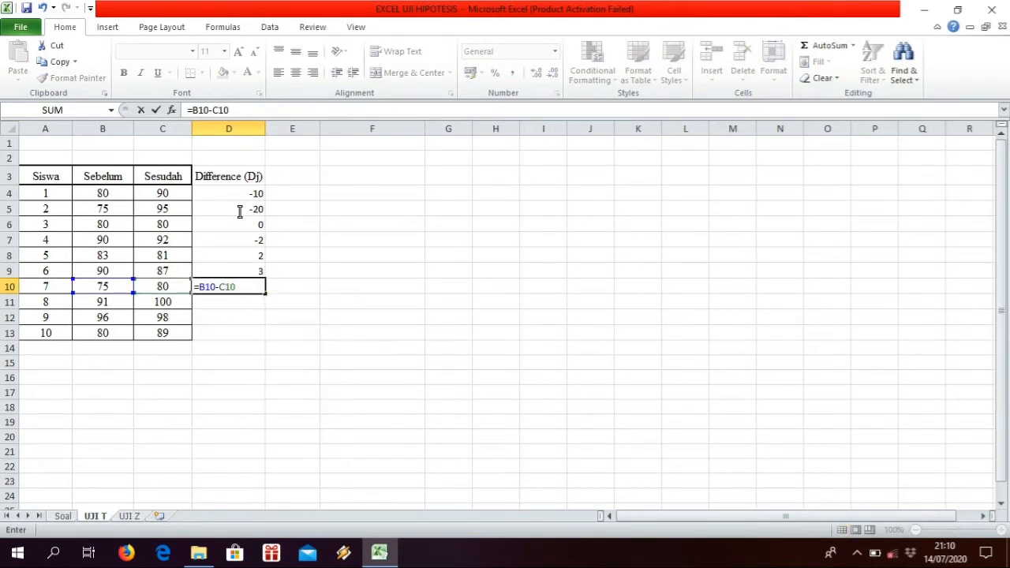
pyautogui.press('Return')
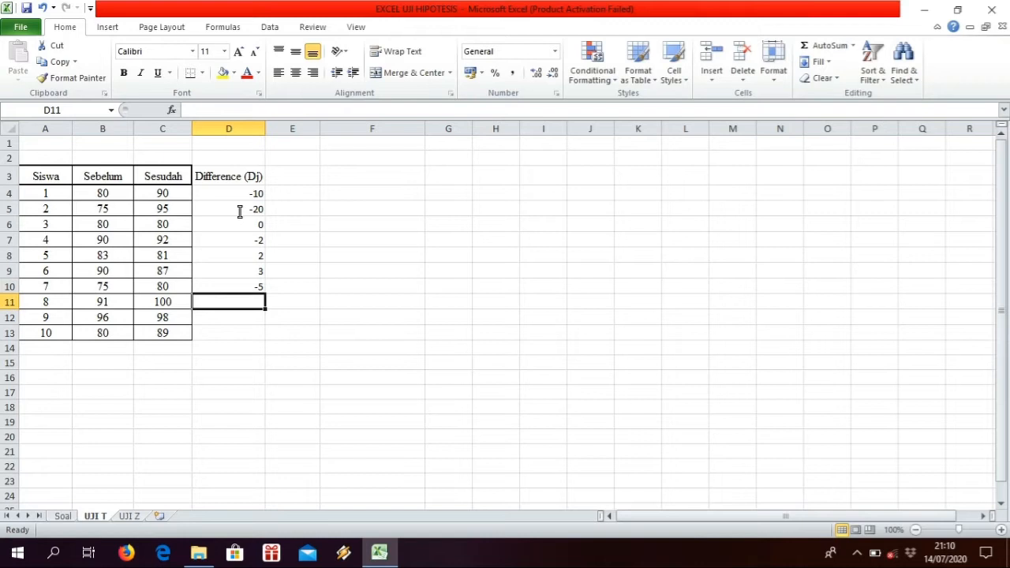
pyautogui.write('=B11')
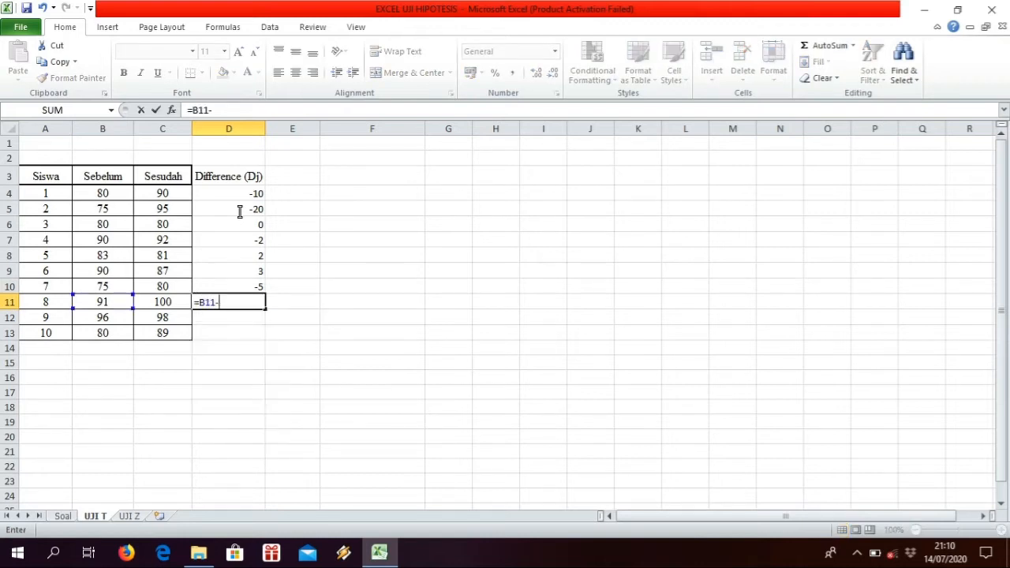
pyautogui.write('-C11')
pyautogui.press('Return')
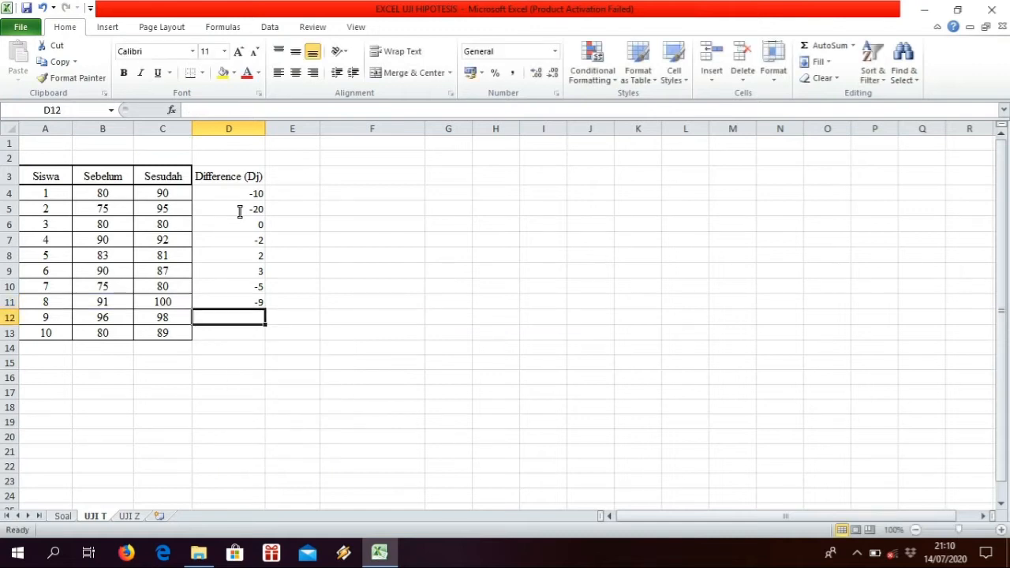
# - Calculate the differences for students 9 and 10 with =B12-C12 in D12 and =B13-C13 in D13
pyautogui.write('=B')
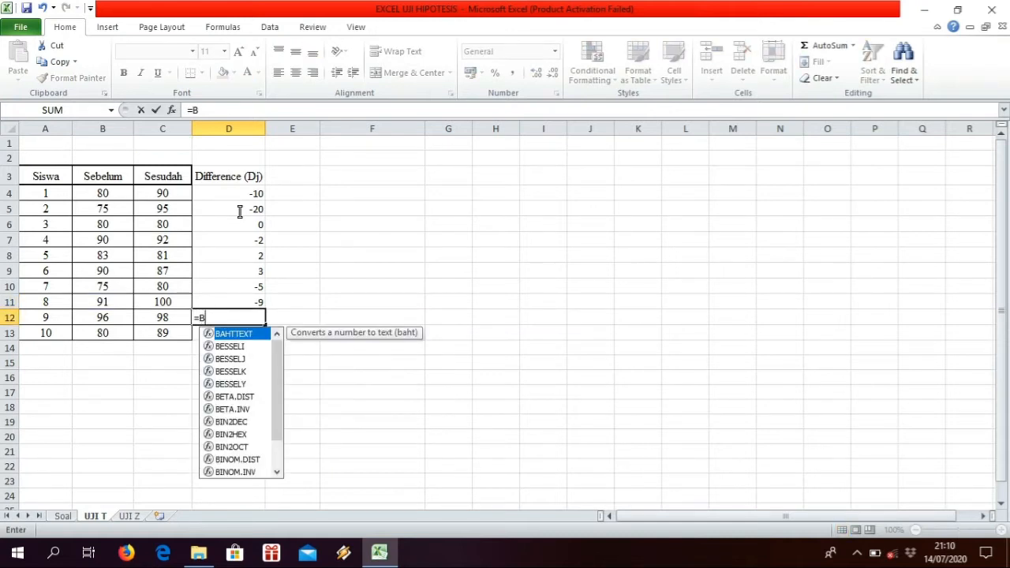
pyautogui.write('12-C12')
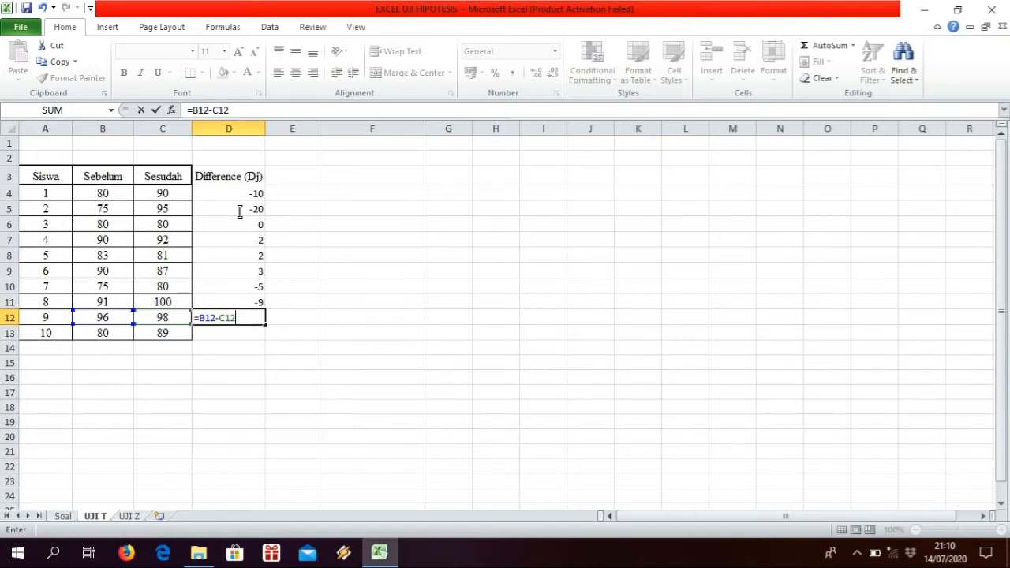
pyautogui.press('Return')
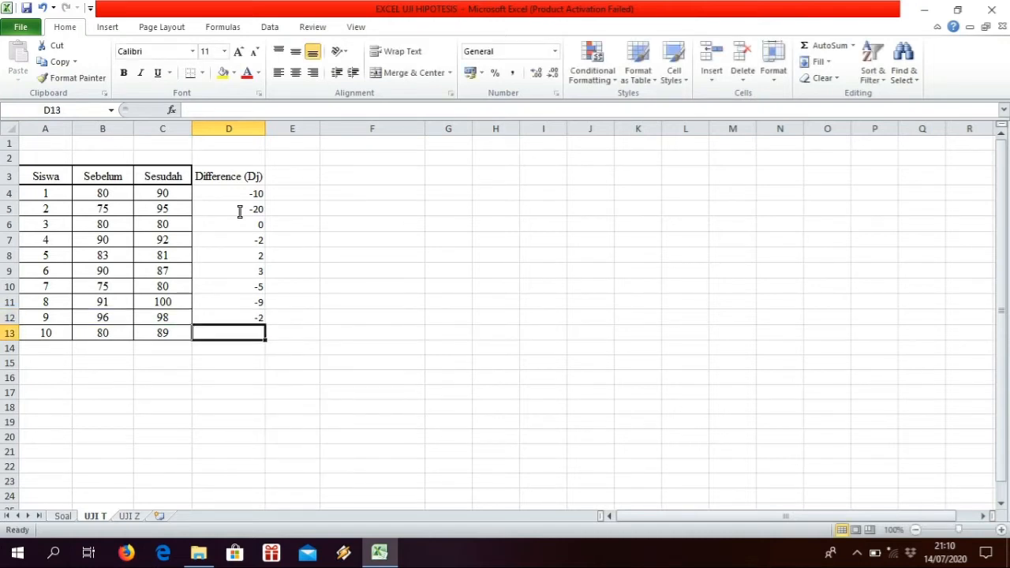
pyautogui.write('=B')
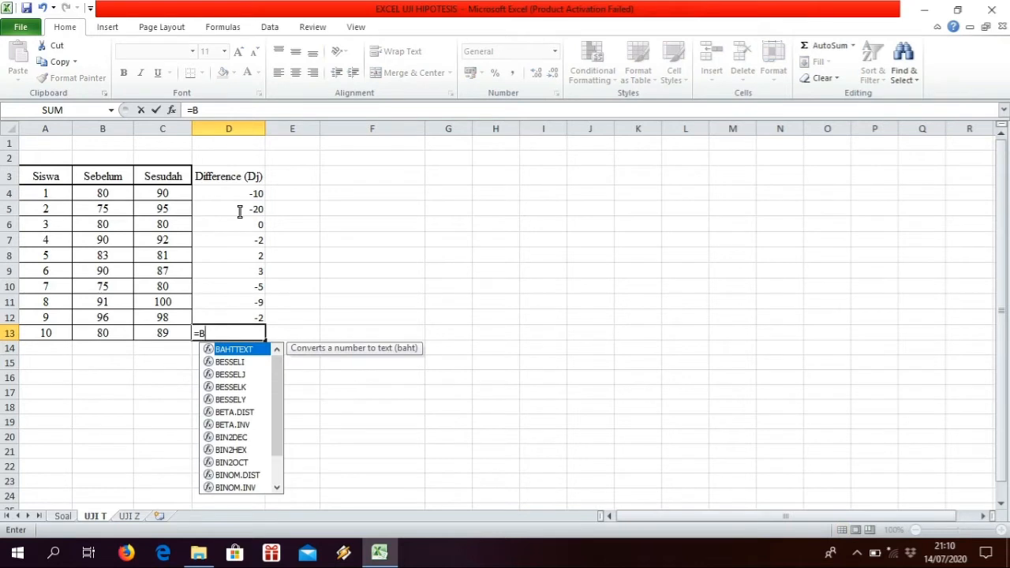
pyautogui.write('13-C13')
pyautogui.press('Return')
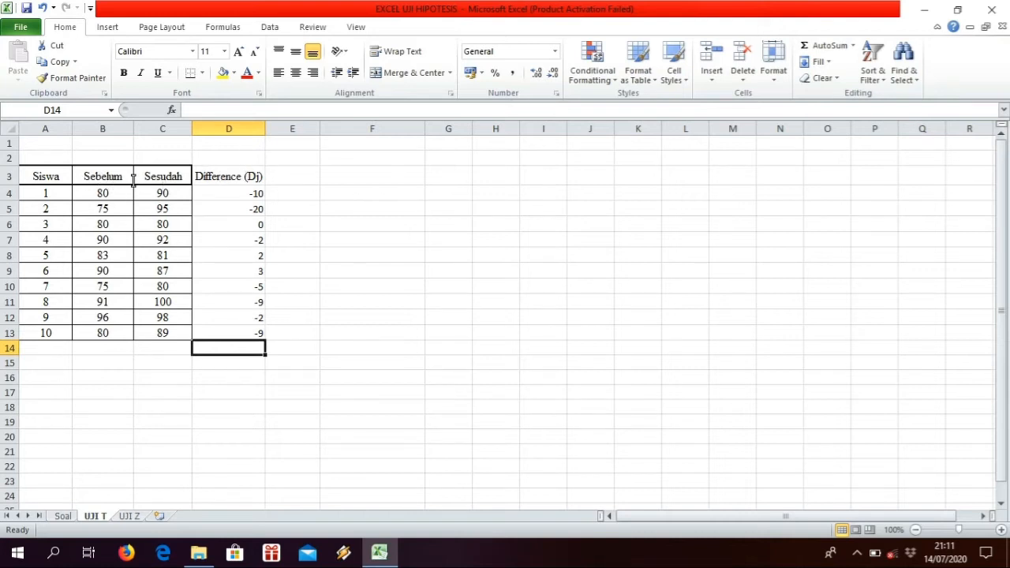
# - Add the column header |Difference| in E3, with the font size reduced to 12
pyautogui.click(294, 177)
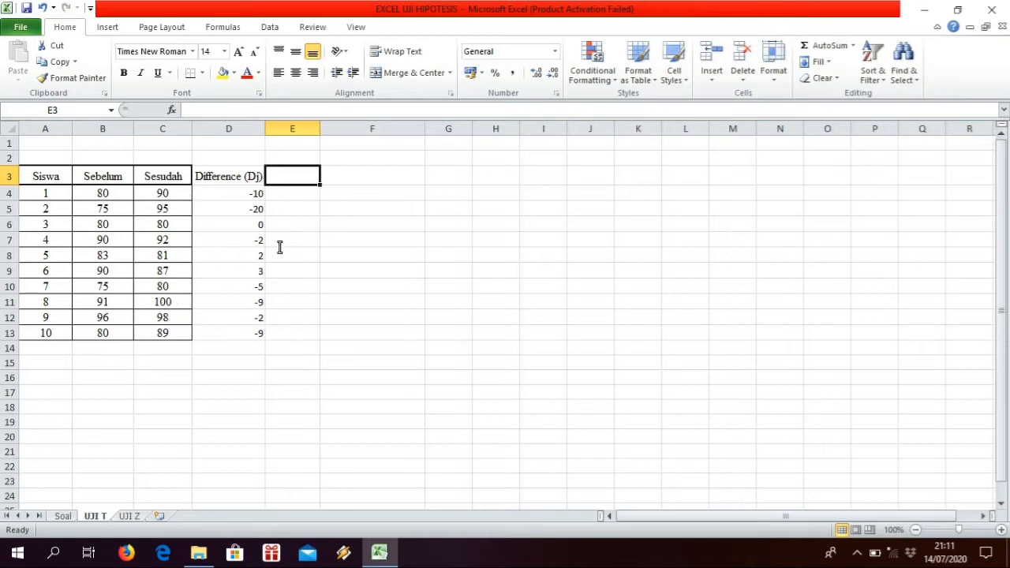
pyautogui.doubleClick(288, 180)
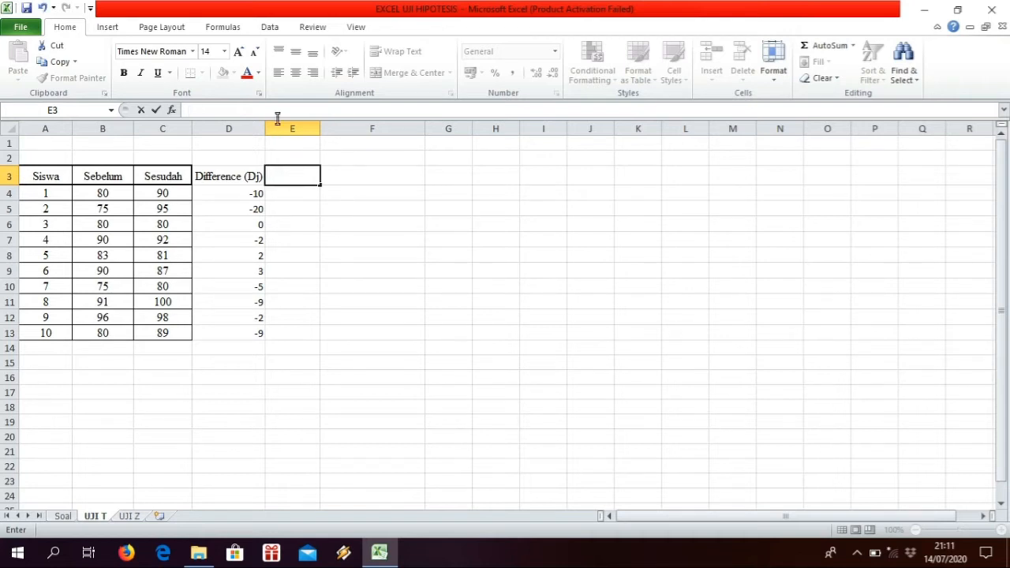
pyautogui.click(254, 52)
pyautogui.write('Diff')
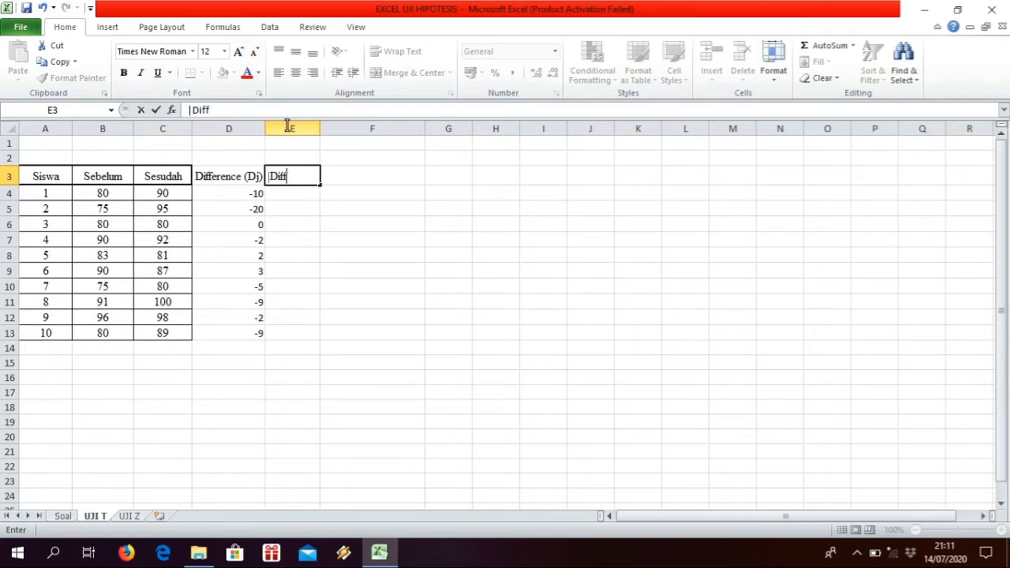
pyautogui.write('erence|')
pyautogui.press('Return')
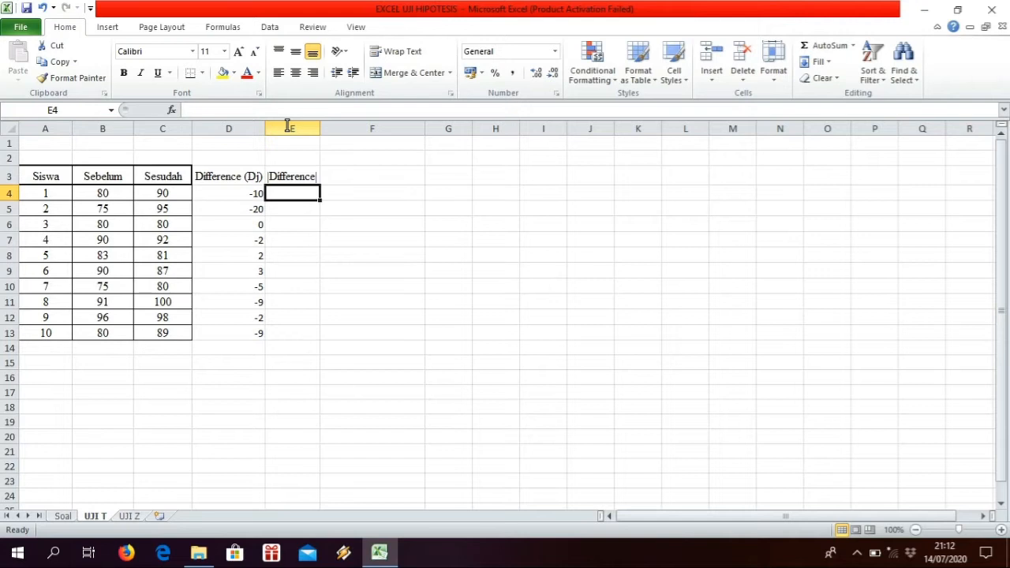
# - Calculate the absolute difference for student 1 with =ABS(D4) in E4
pyautogui.write('=ABS')
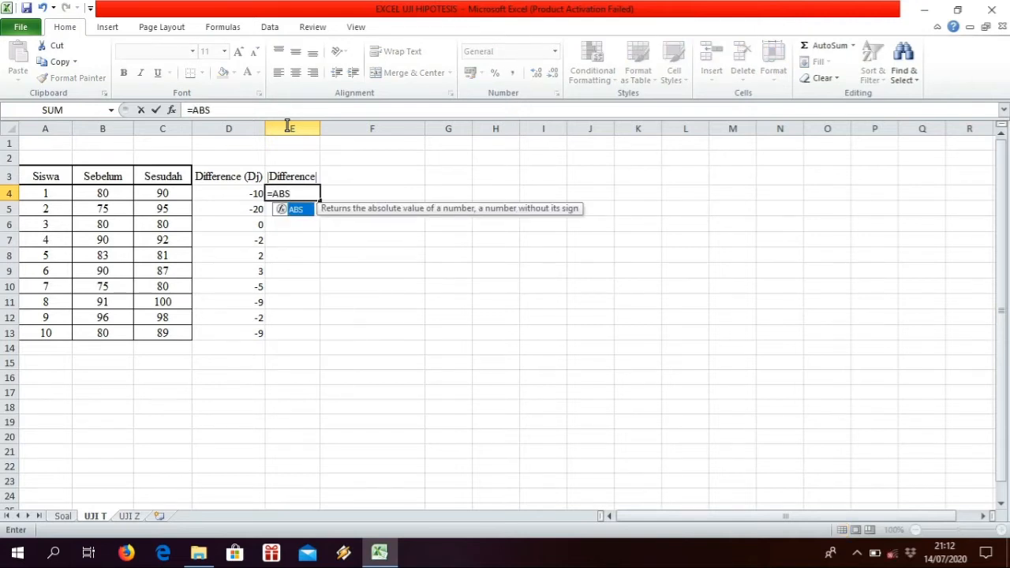
pyautogui.write('(')
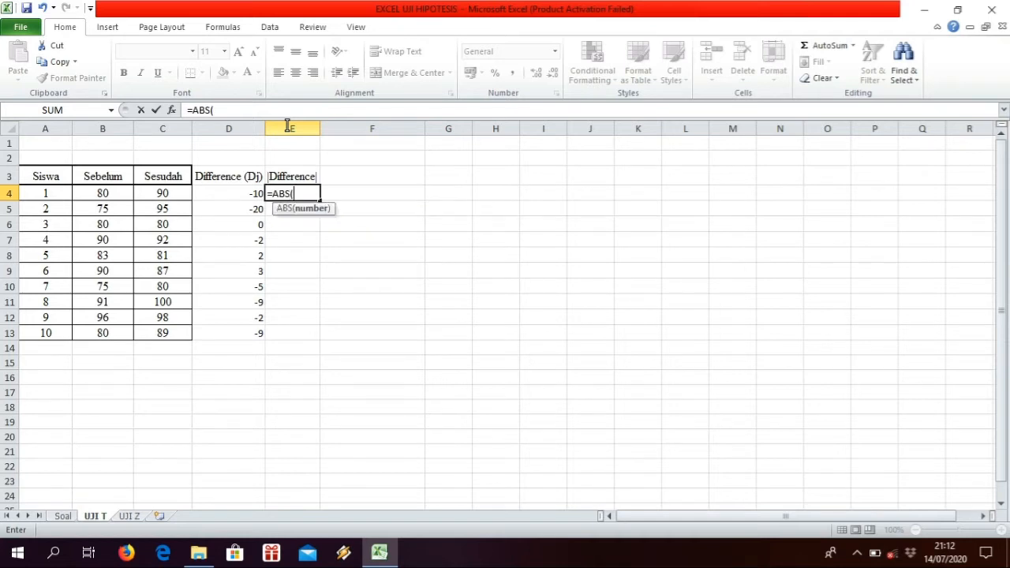
pyautogui.write('D')
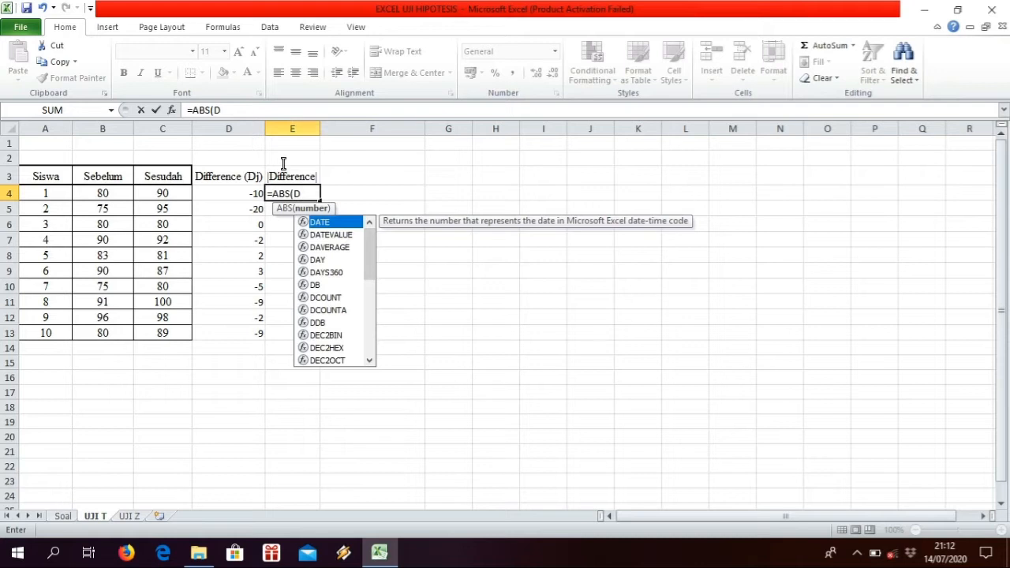
pyautogui.write('4)')
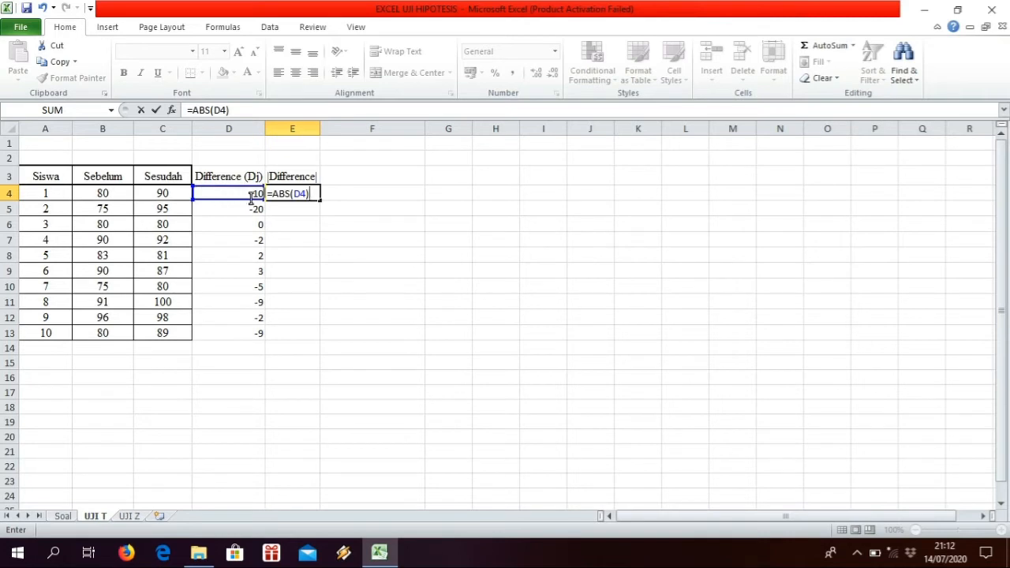
pyautogui.doubleClick(298, 194)
pyautogui.click(313, 192)
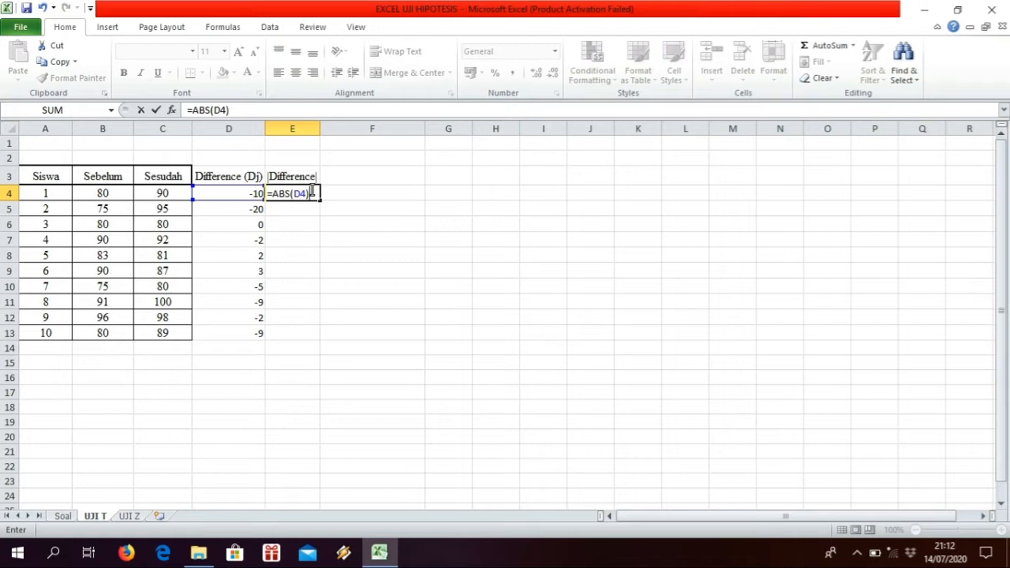
pyautogui.press('Return')
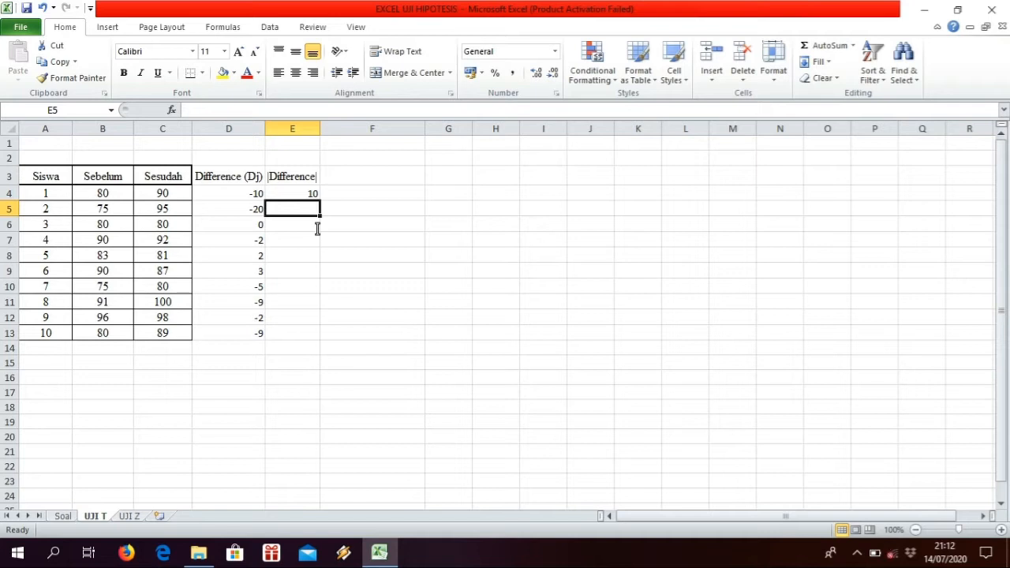
# - Calculate the absolute difference for student 2 with =ABS(D5) in E5
pyautogui.write('=abs')
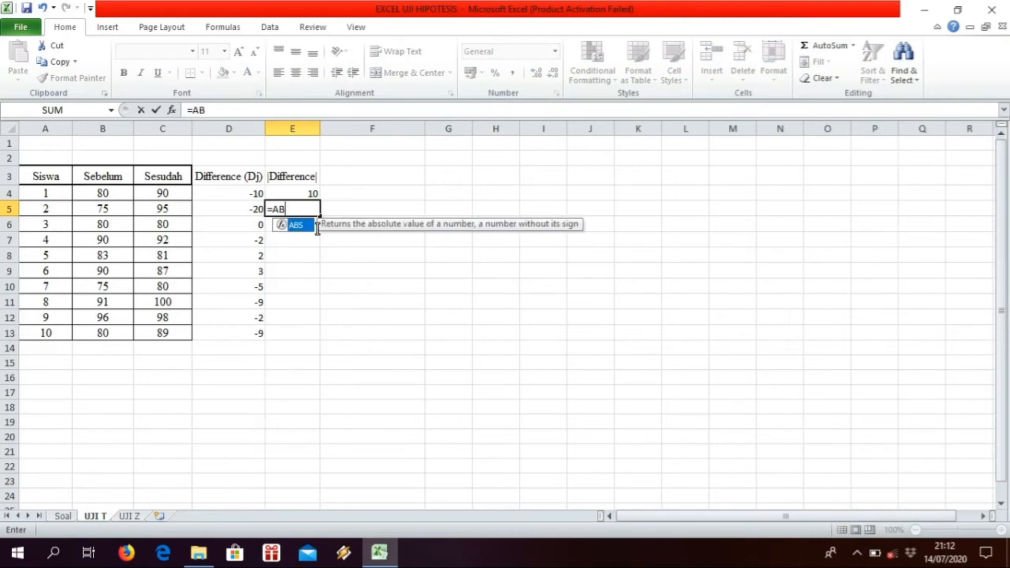
pyautogui.press('Tab')
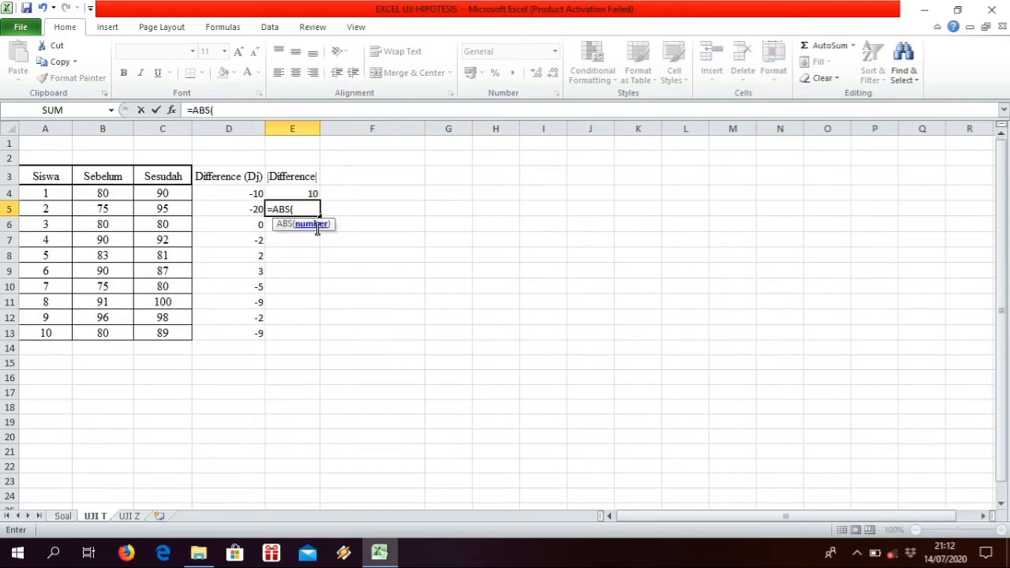
pyautogui.write('D')
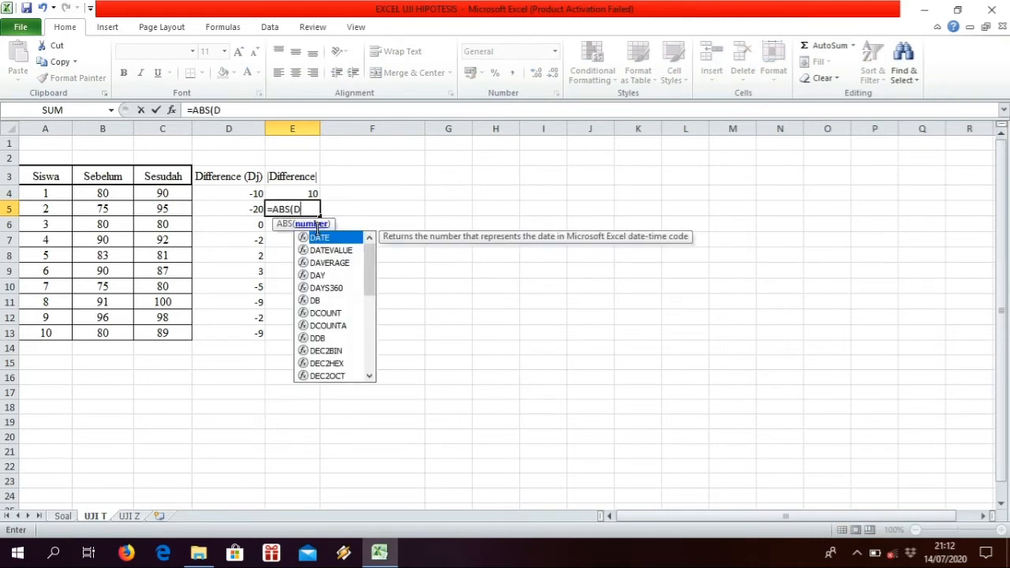
pyautogui.write('5)')
pyautogui.press('Return')
# - Calculate the absolute differences for students 3 and 4 with +ABS(D6) in E6 and =ABS(D7) in E7
pyautogui.write('+ABS')
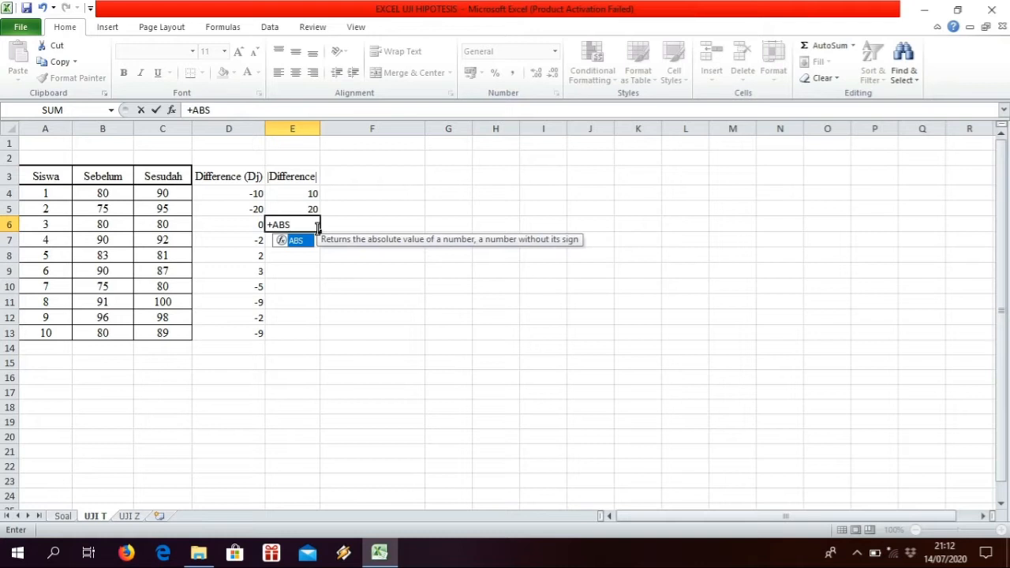
pyautogui.write('(D6')
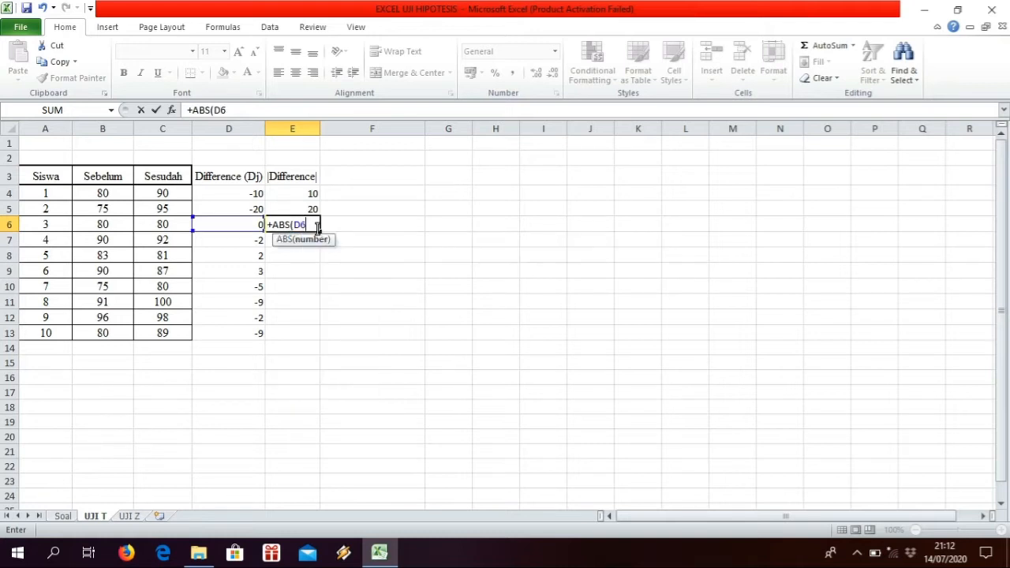
pyautogui.write(')')
pyautogui.press('Return')
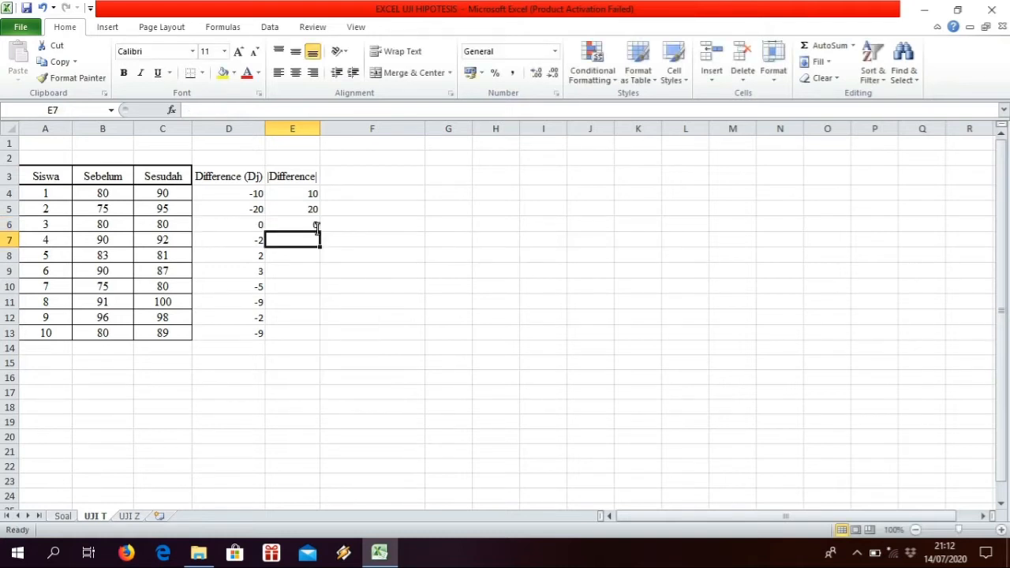
pyautogui.write('=ABS')
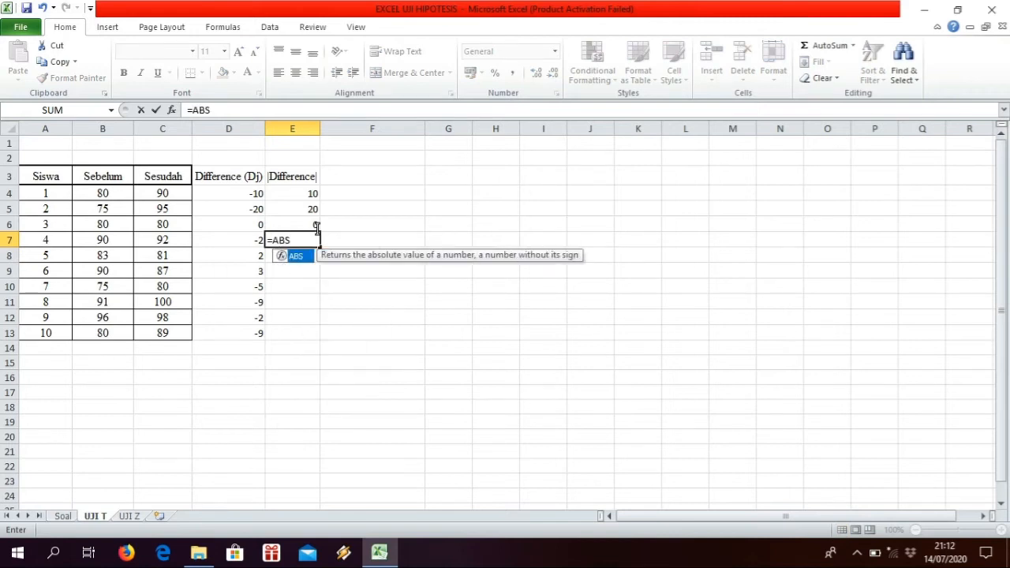
pyautogui.write('(D7)')
pyautogui.press('Return')
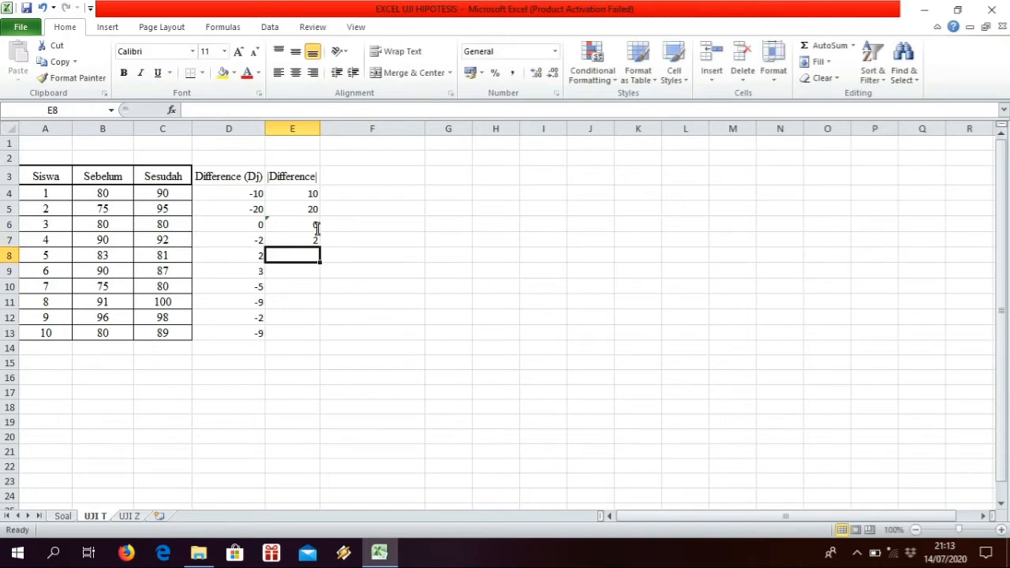
# - Enter +ABS(D8) in E8 for student 5's absolute difference and remove the plus sign so the formula reads =ABS(D8)
pyautogui.write('+ABS')
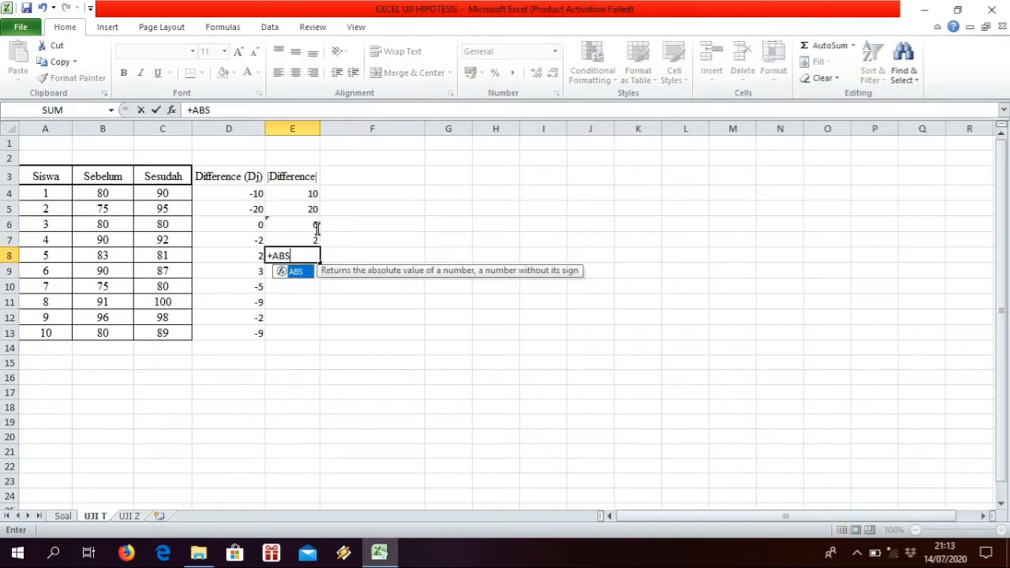
pyautogui.write('(D')
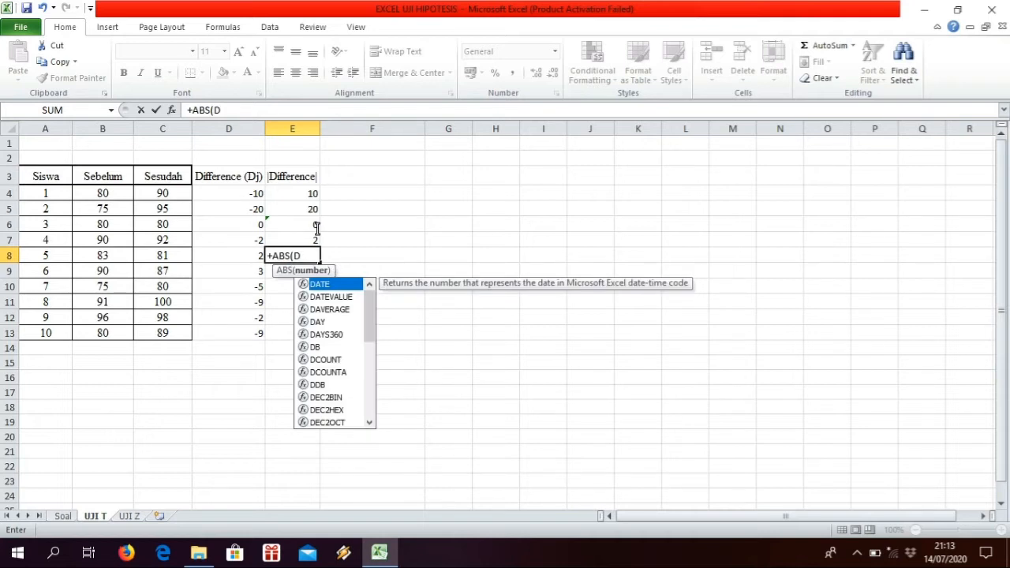
pyautogui.write('8)')
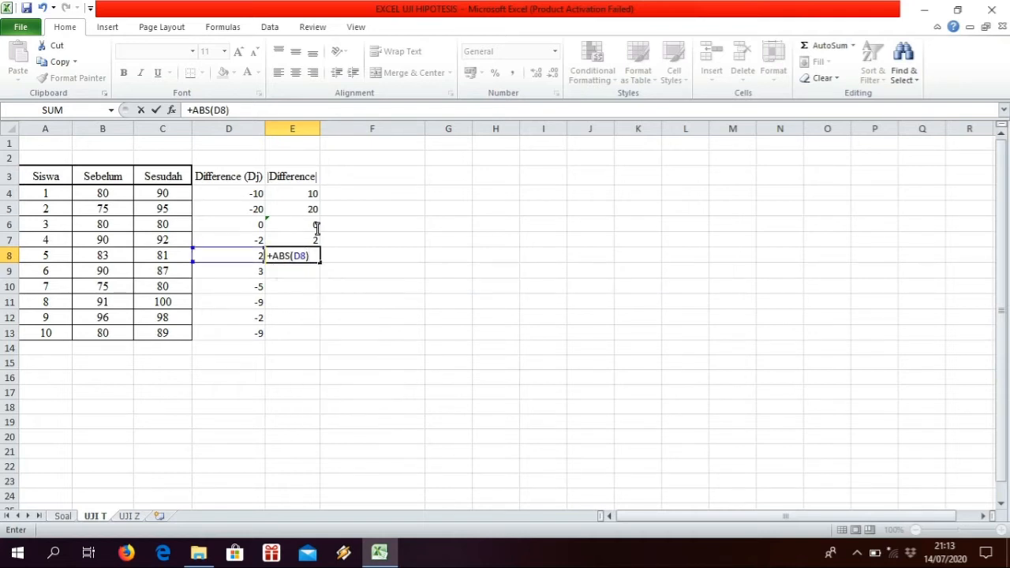
pyautogui.press('Left')
pyautogui.press('Left')
pyautogui.press('Right')
pyautogui.press('Right')
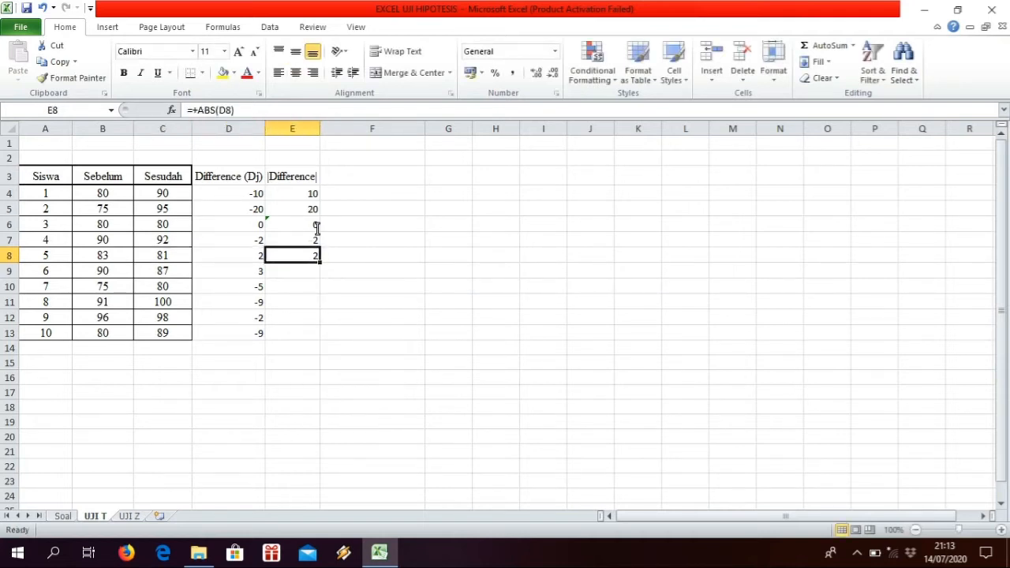
pyautogui.click(196, 111)
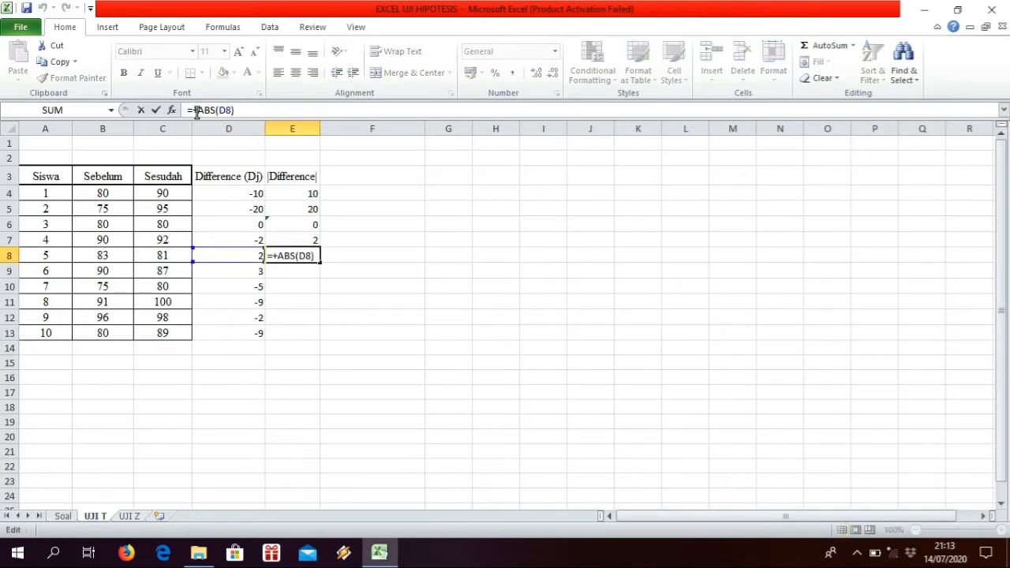
pyautogui.press('BackSpace')
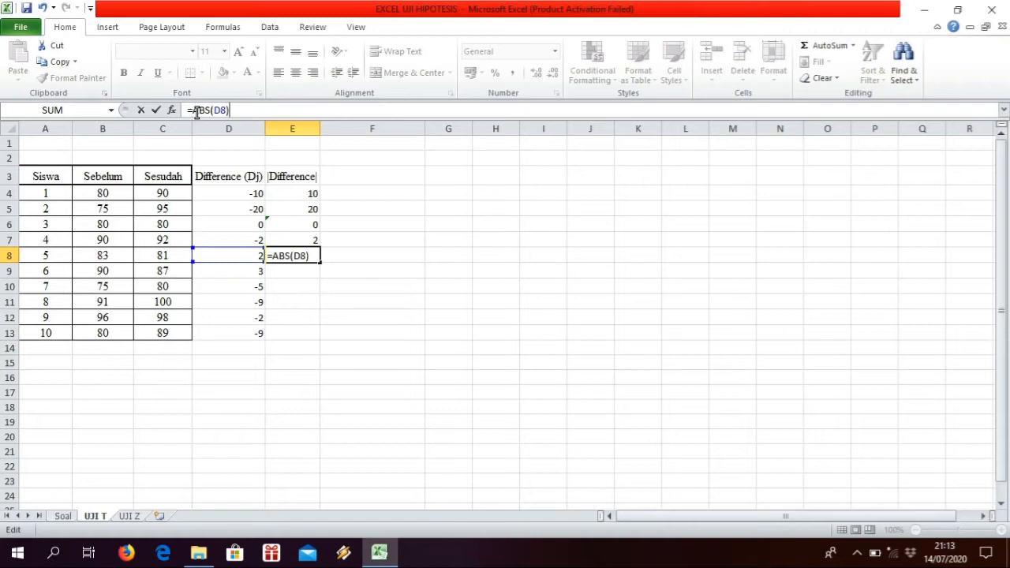
# - Calculate the absolute difference for student 6 with =ABS(D9) in E9
pyautogui.click(309, 274)
pyautogui.write('=')
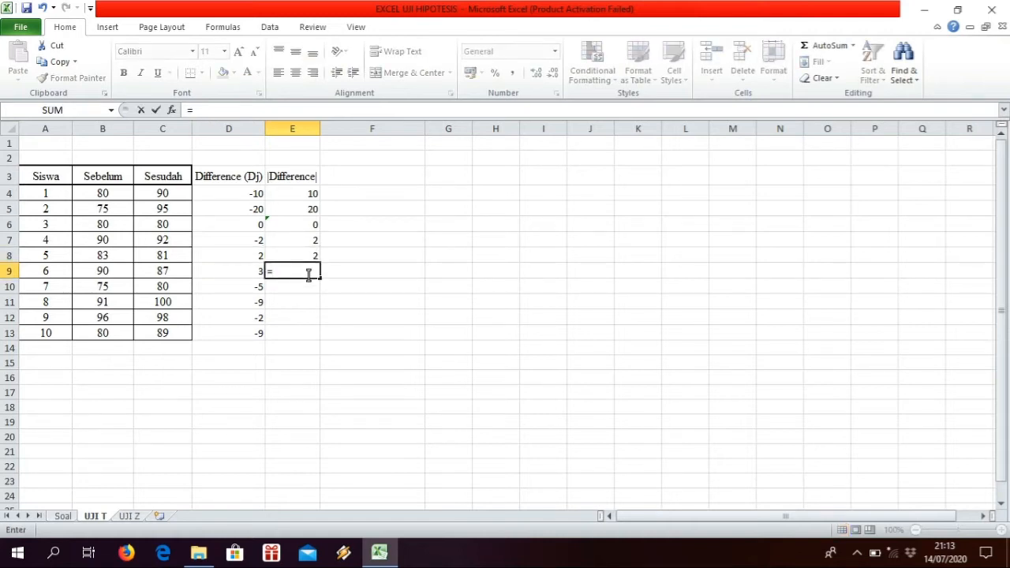
pyautogui.write('ABS(d')
pyautogui.press('BackSpace')
pyautogui.write('D9)')
pyautogui.press('Return')
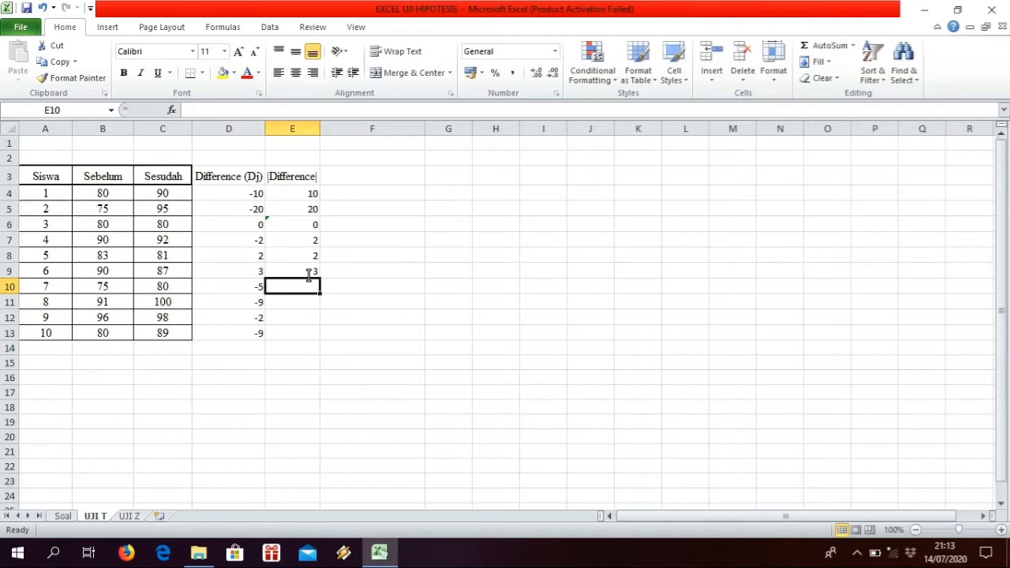
# - Calculate the absolute difference for student 7 with =ABS(D10) in E10
pyautogui.write('=ABS')
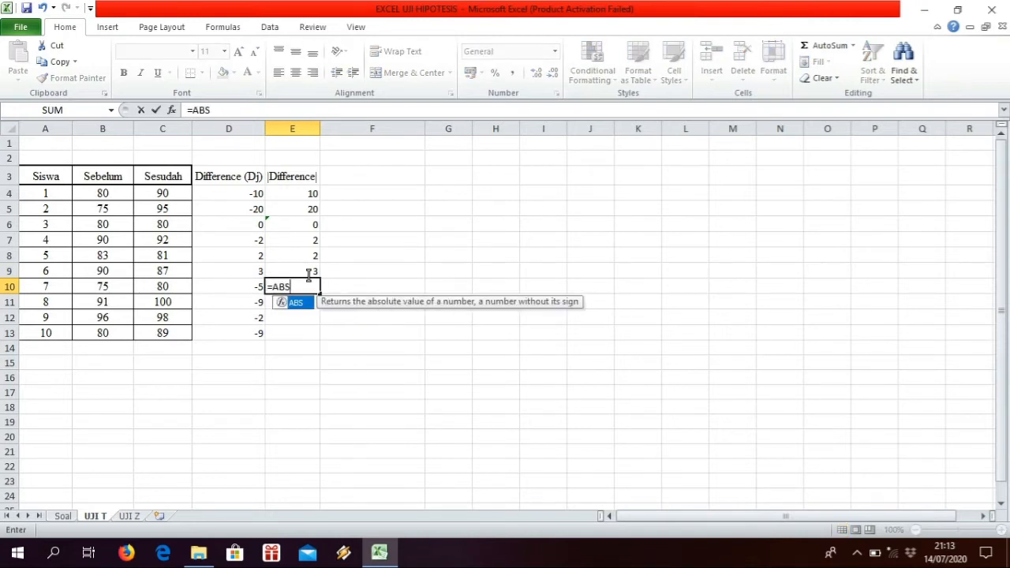
pyautogui.write('(D9')
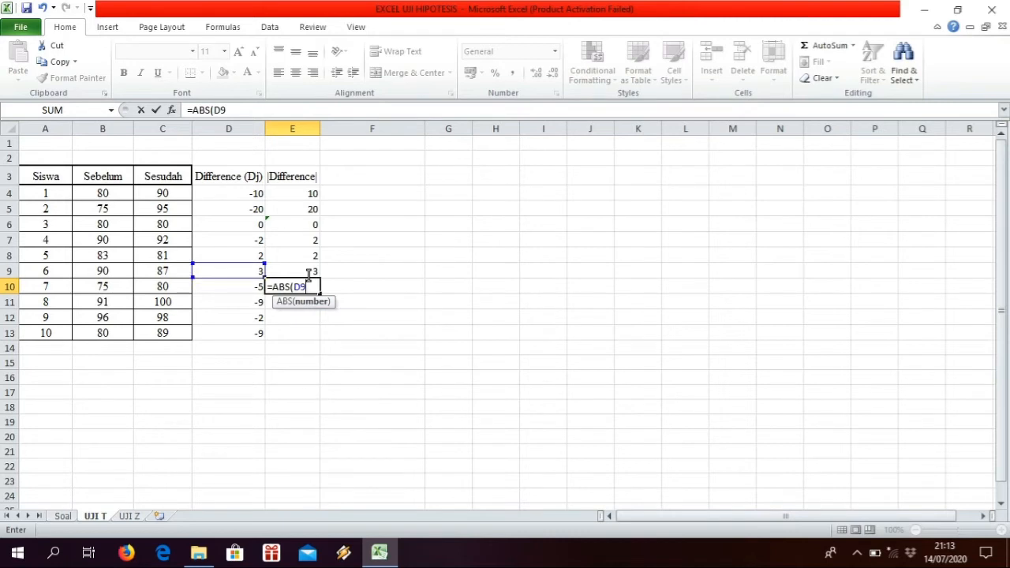
pyautogui.press('BackSpace')
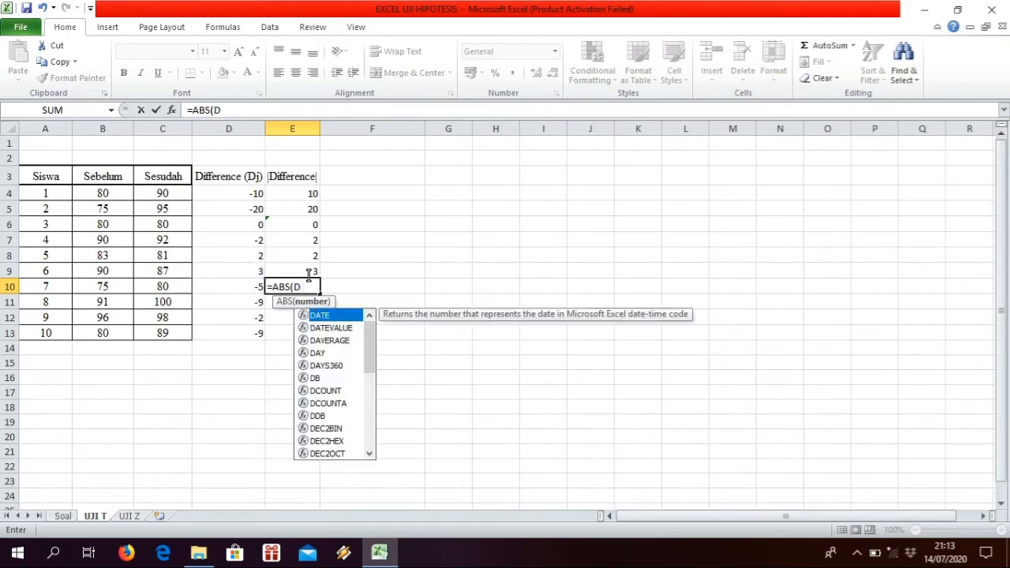
pyautogui.write('10)')
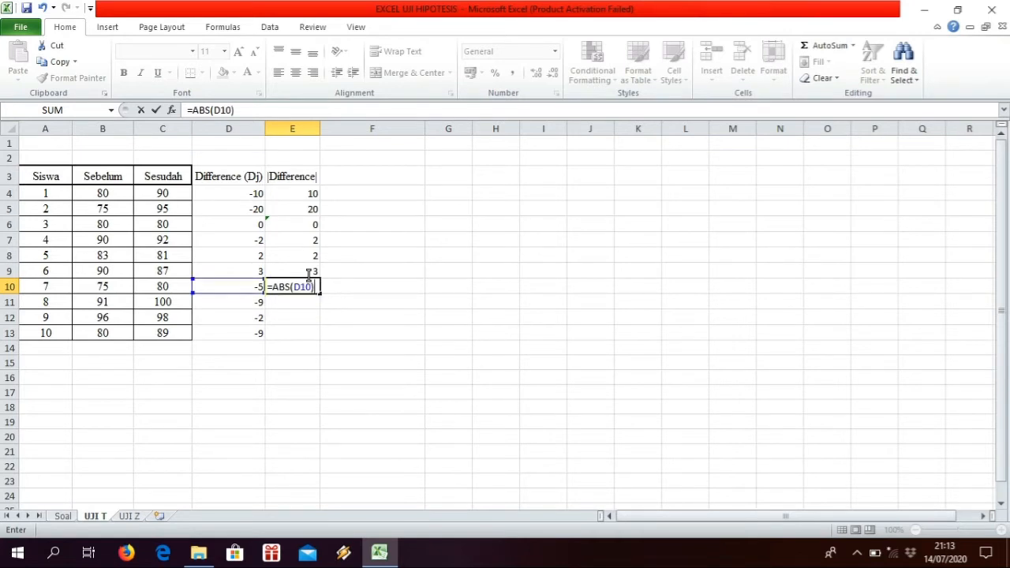
pyautogui.press('Return')
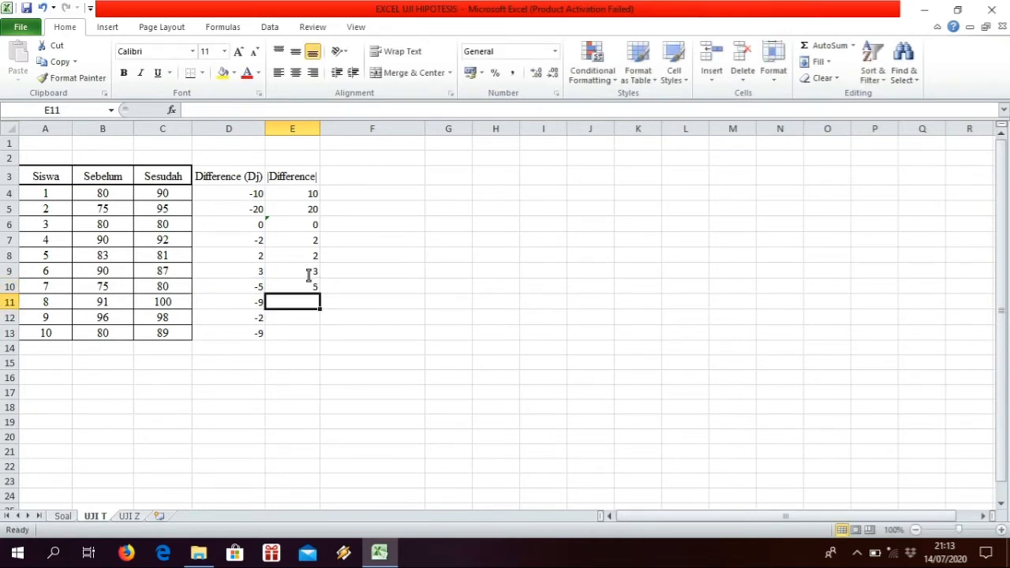
# - Calculate the absolute differences for students 8 and 9 with =ABS(D11) in E11 and =ABS(D12) in E12
pyautogui.write('=abs(')
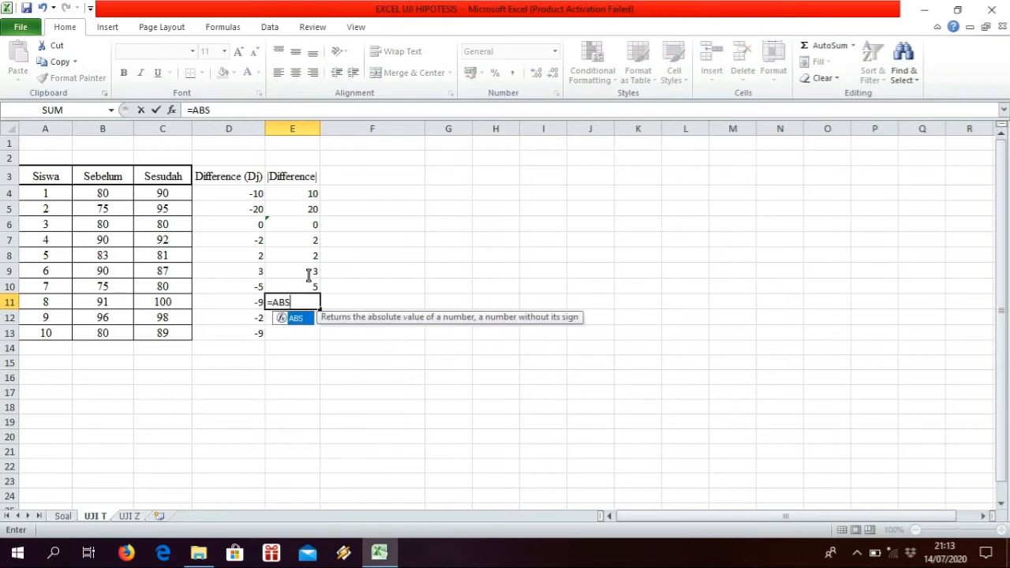
pyautogui.write('D1')
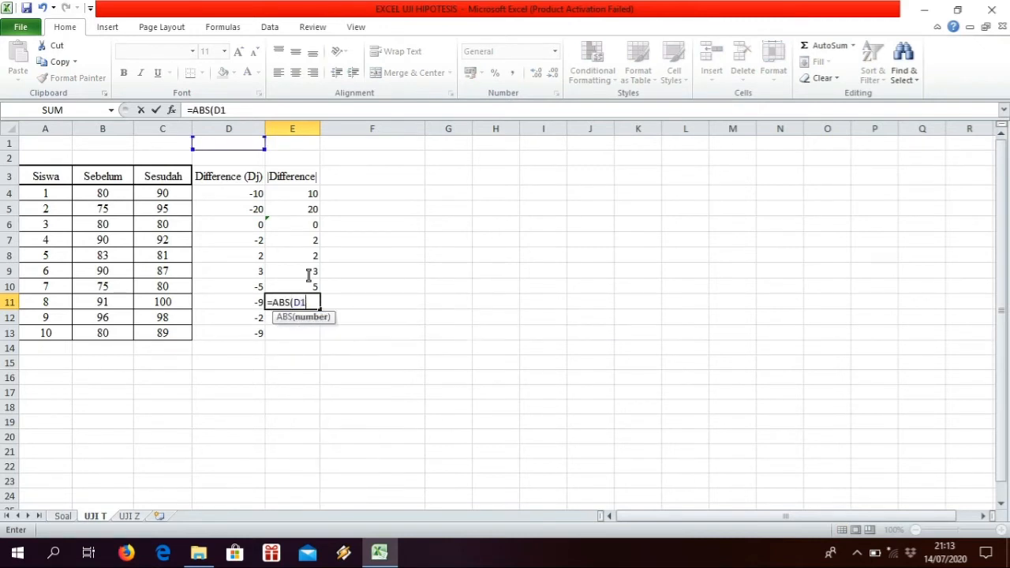
pyautogui.write('1)')
pyautogui.press('Return')
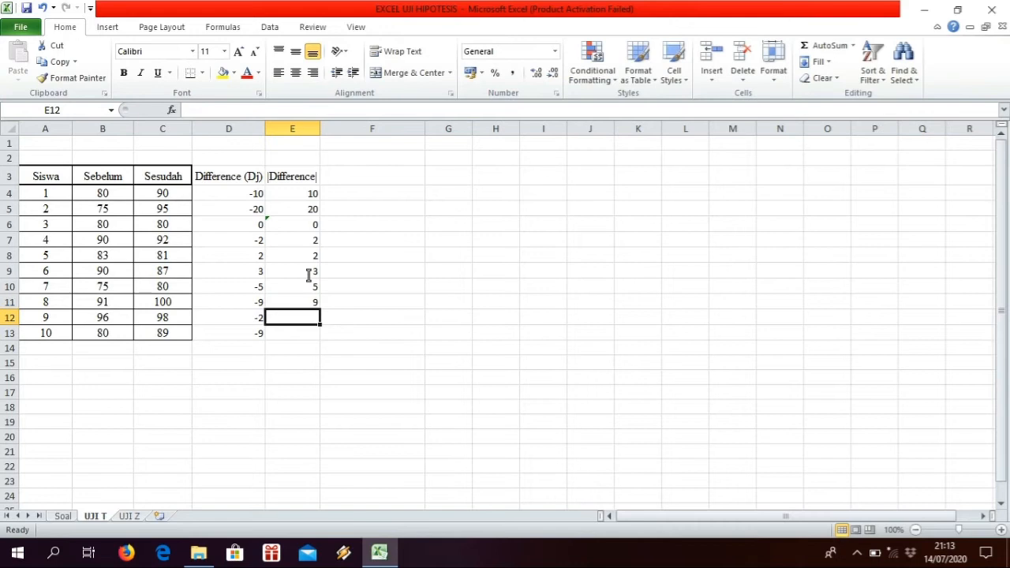
pyautogui.write('=')
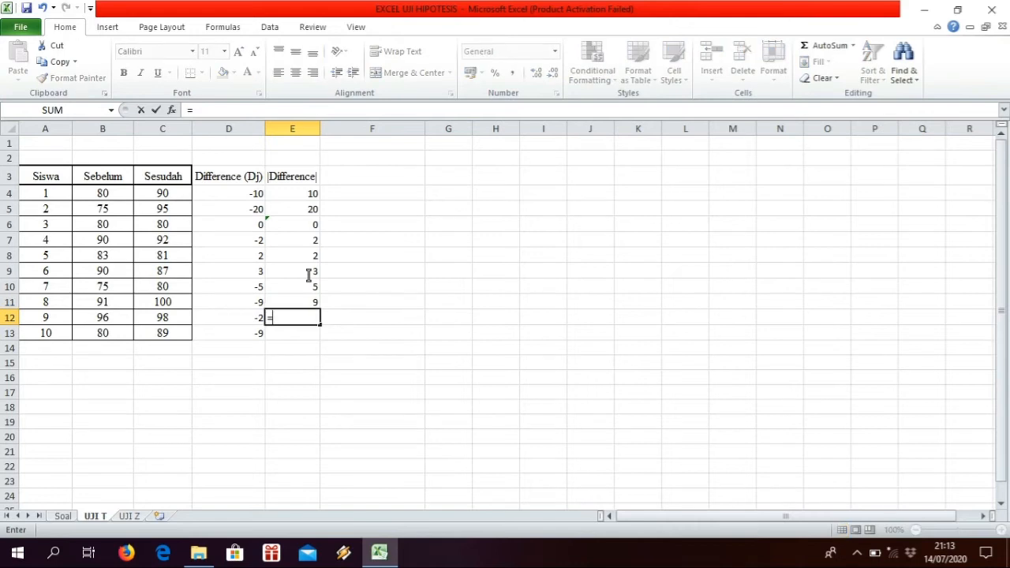
pyautogui.write('ABS(')
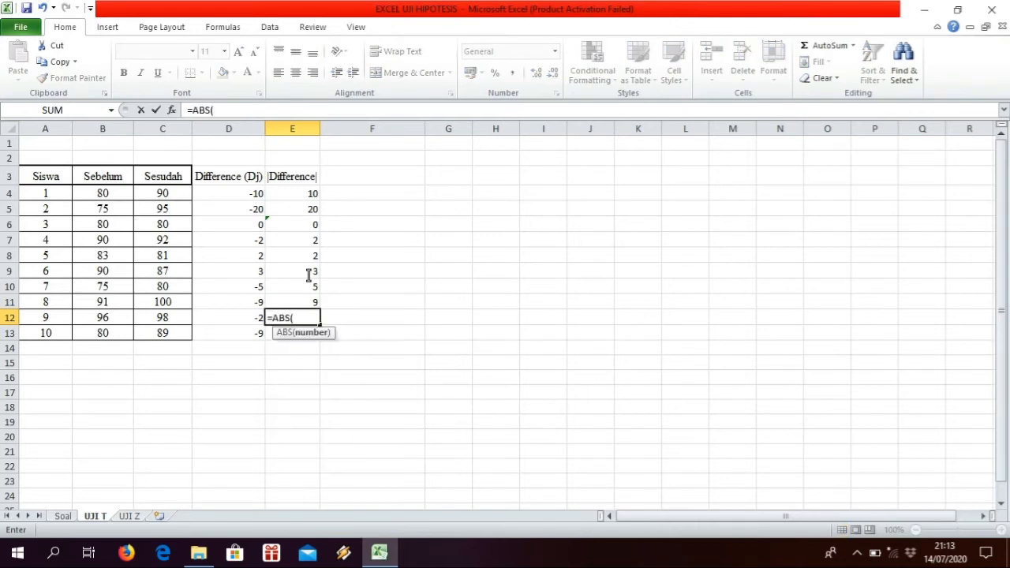
pyautogui.write('D12)')
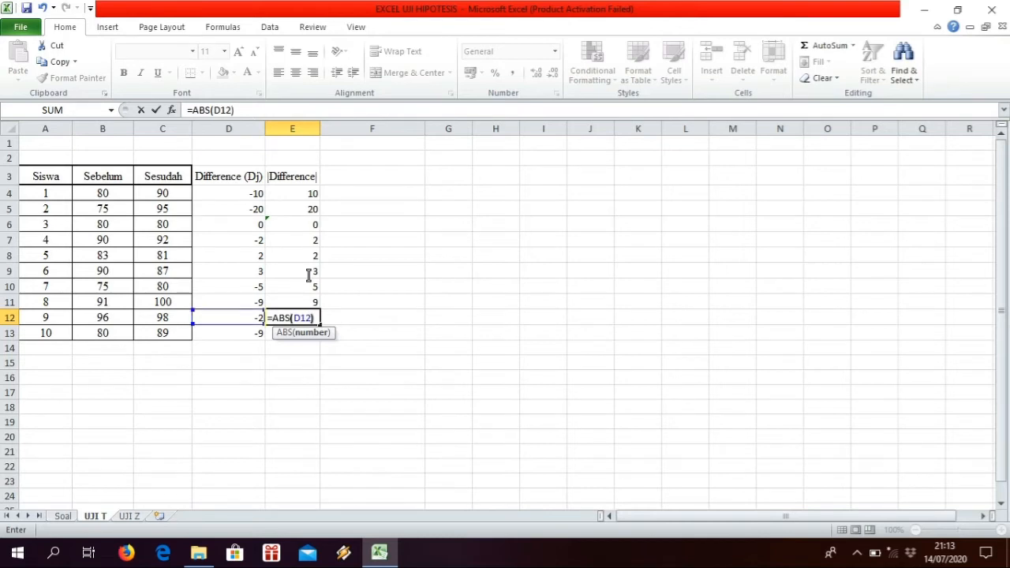
pyautogui.press('Return')
# - Calculate the absolute difference for student 10 with =ABS(D13) in E13
pyautogui.write('=D')
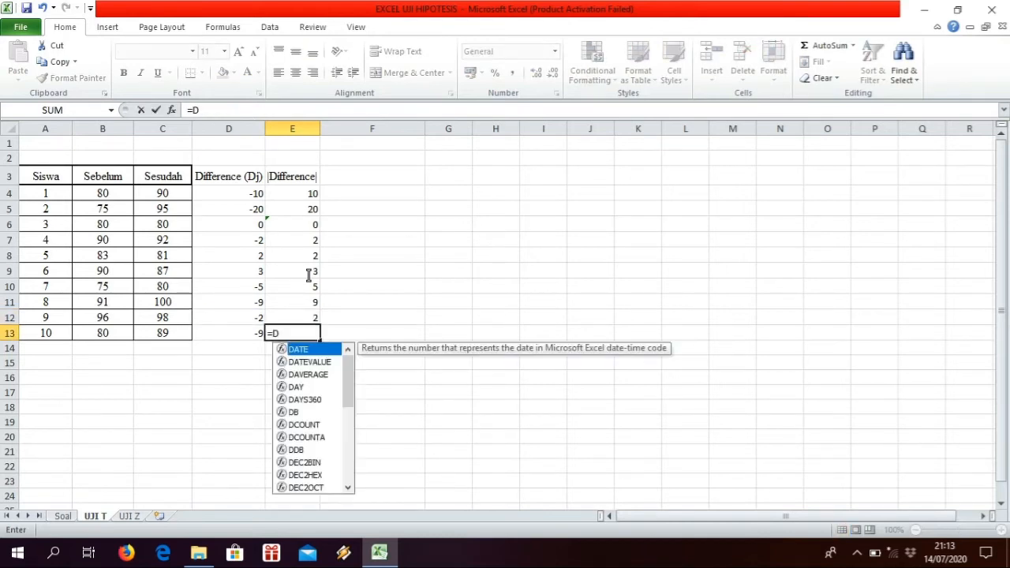
pyautogui.press('BackSpace')
pyautogui.write('abs')
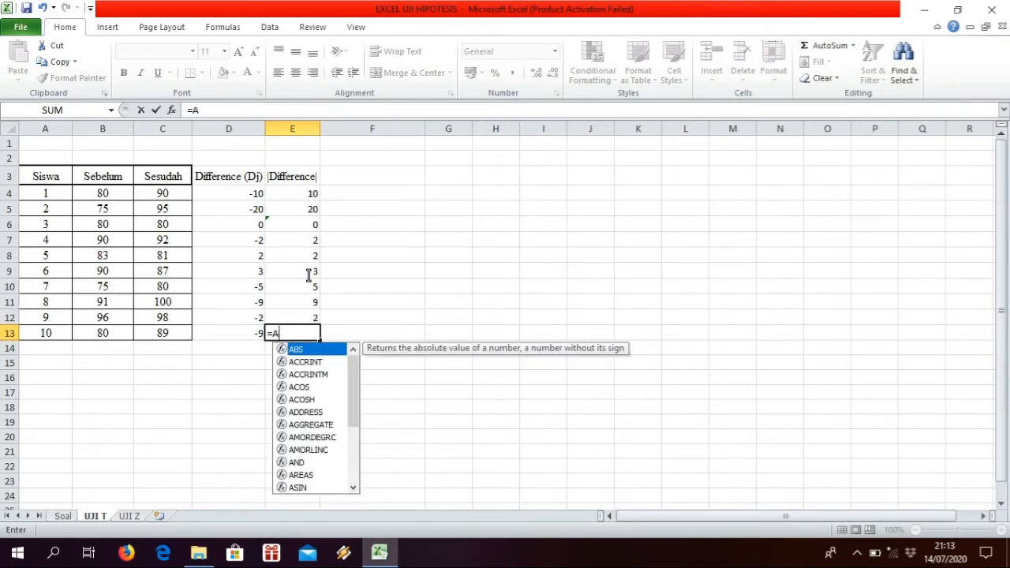
pyautogui.press('Tab')
pyautogui.write('D13)')
pyautogui.press('Return')
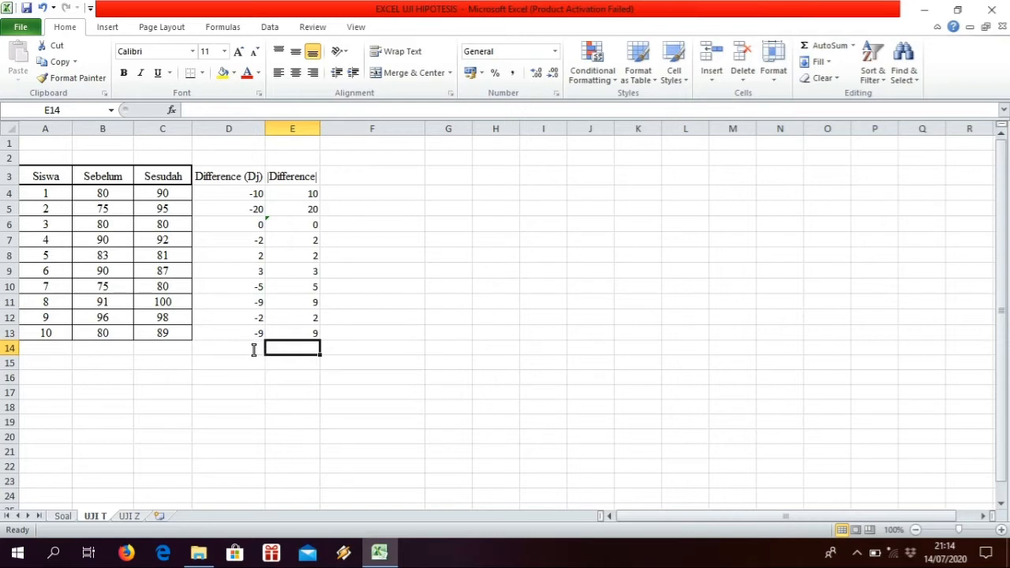
# - Label cell D14, below the Difference (Dj) column, as |D bar|
pyautogui.click(229, 355)
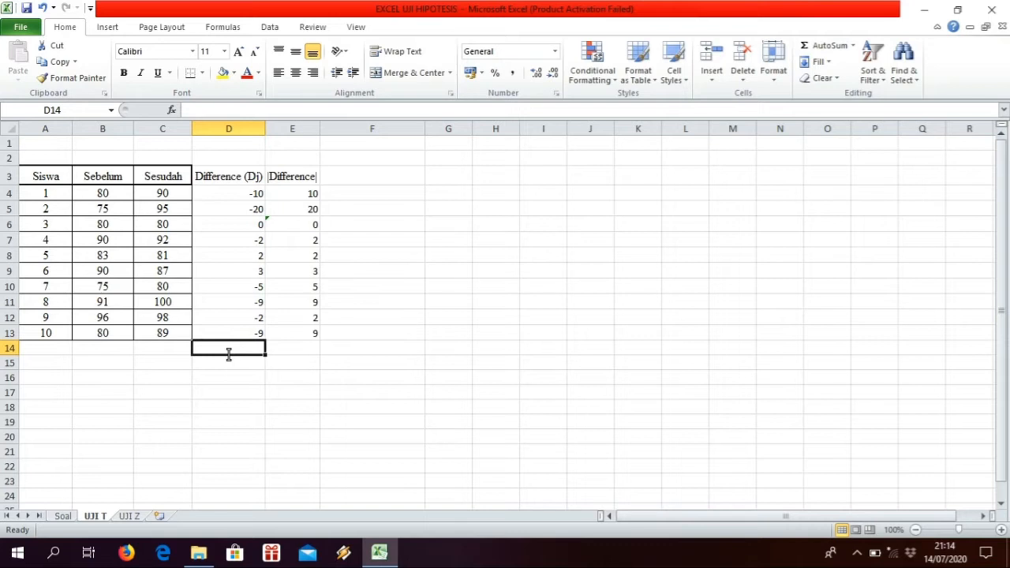
pyautogui.press('BackSpace')
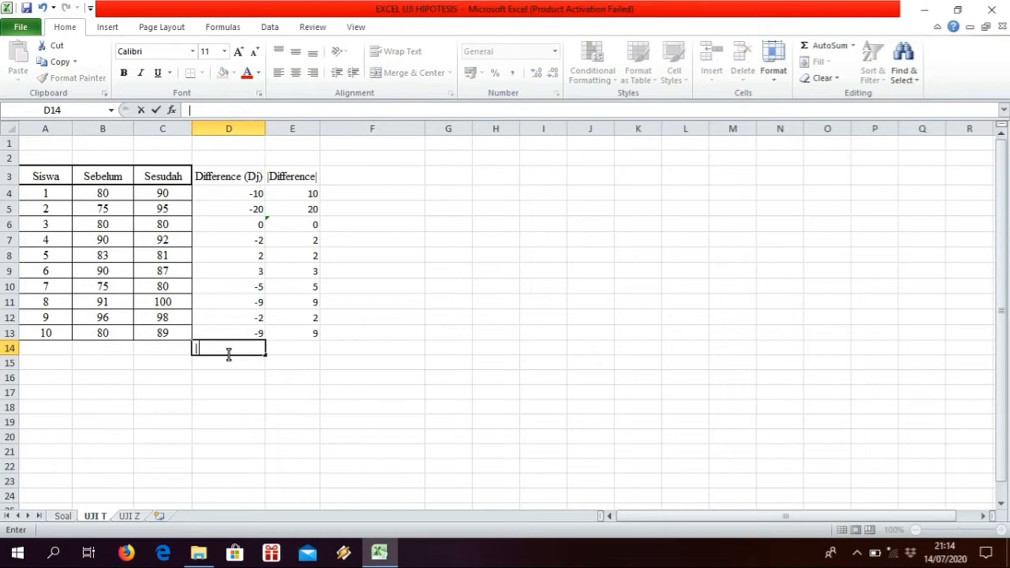
pyautogui.write('|D bar|')
# - Enter a SUM formula referencing E4 in E14, beside the |D bar| label
pyautogui.click(288, 348)
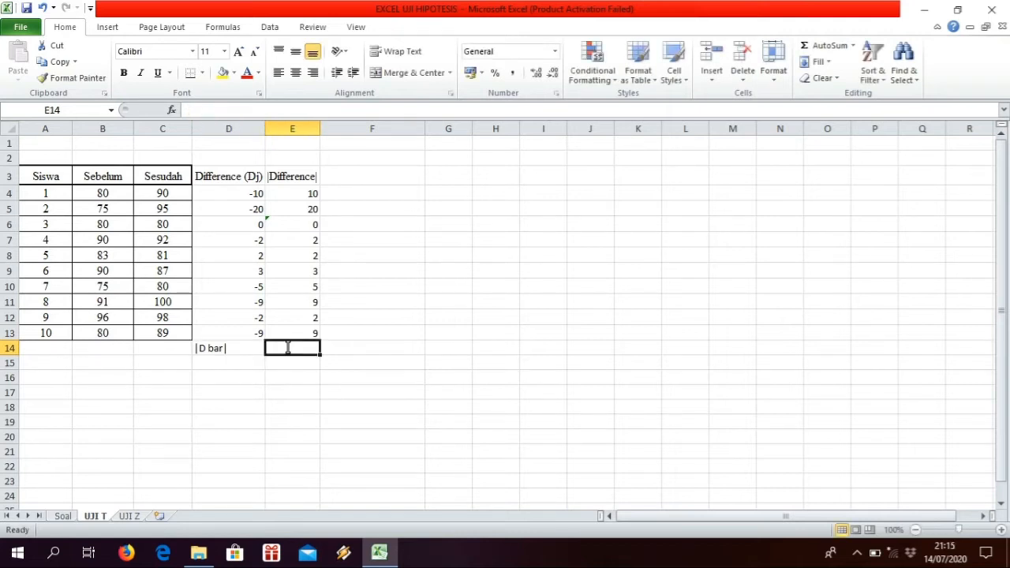
pyautogui.write('=SUM')
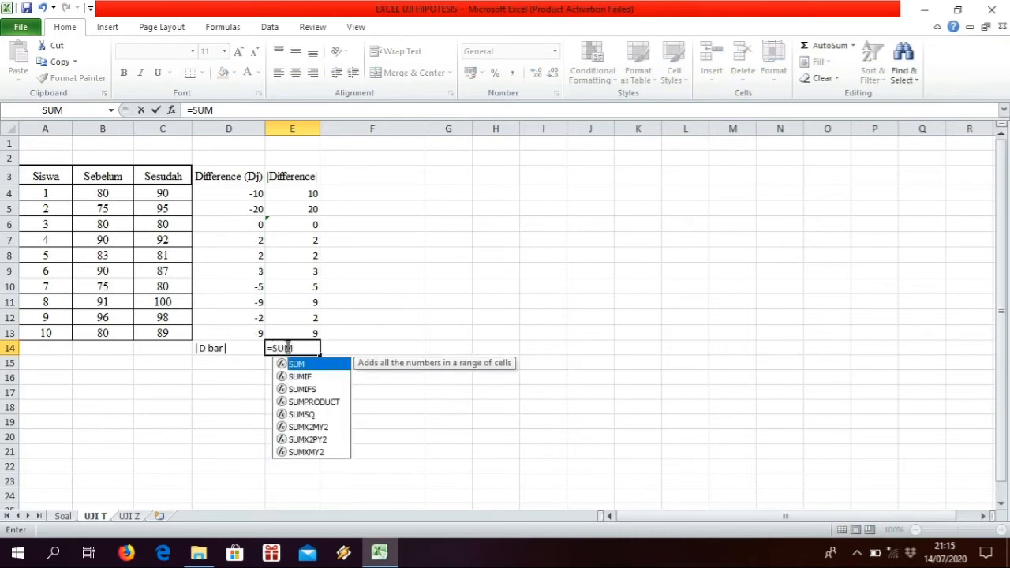
pyautogui.write(')')
pyautogui.press('BackSpace')
pyautogui.write('(')
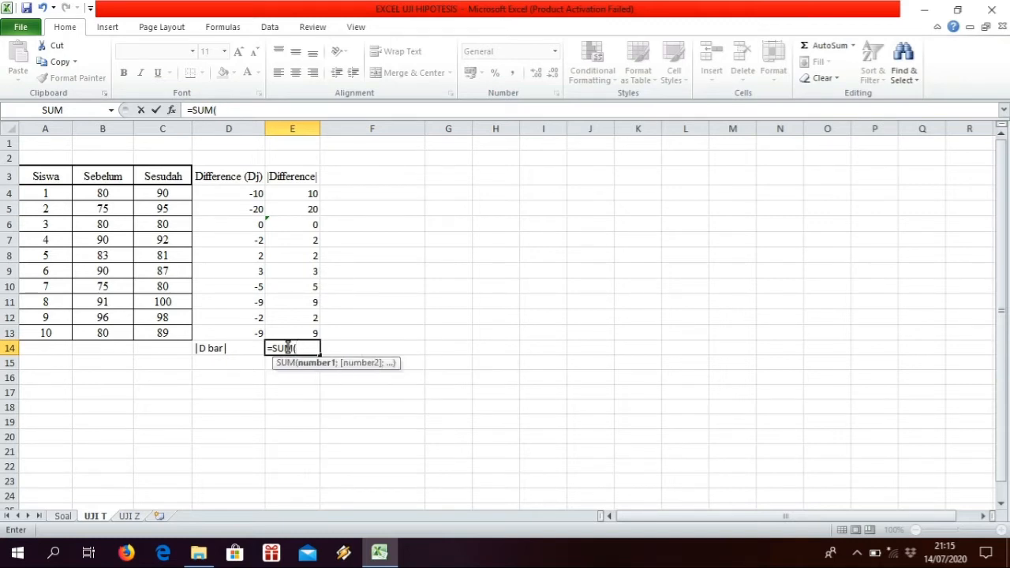
pyautogui.write('E')
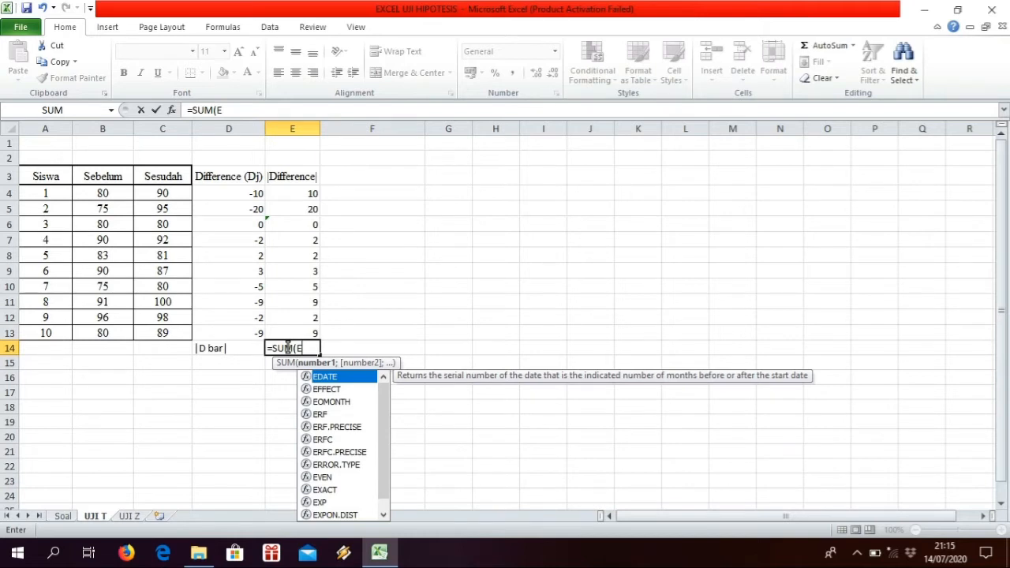
pyautogui.write('4')
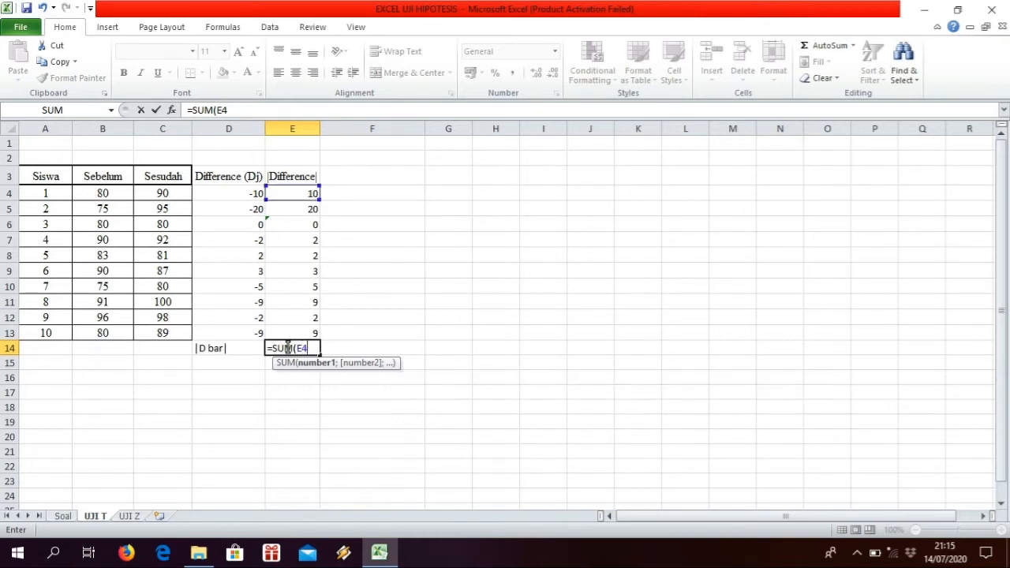
pyautogui.click(313, 193)
pyautogui.click(307, 303)
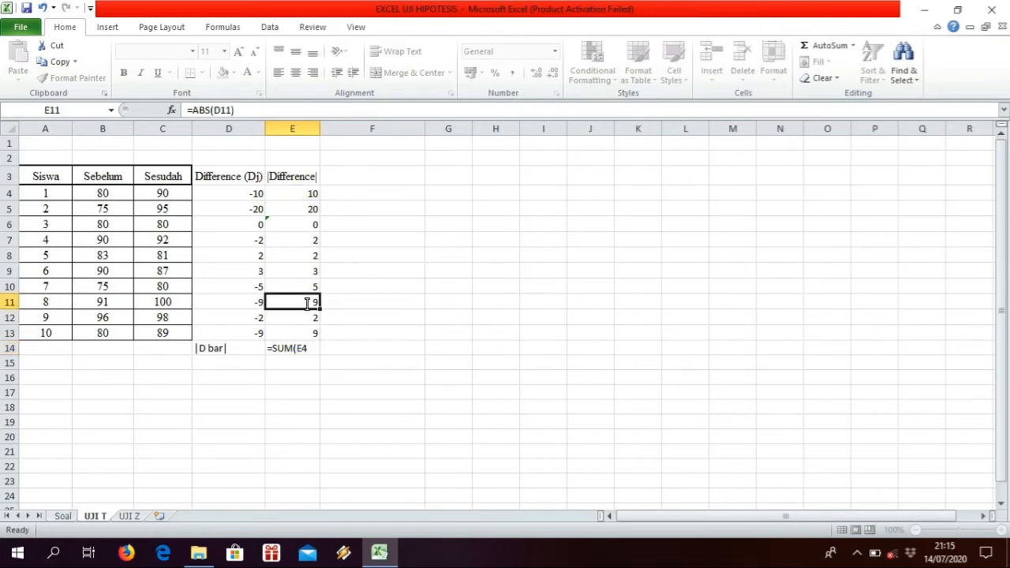
# - Edit the E14 formula to =SUM(E4:E13)/10 to average the ten absolute differences
pyautogui.click(300, 352)
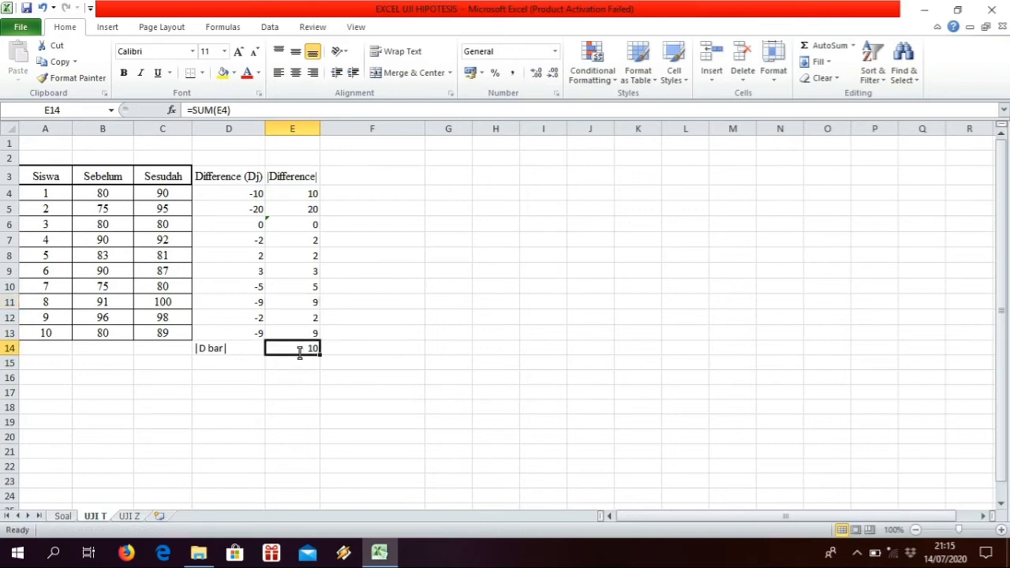
pyautogui.doubleClick(310, 347)
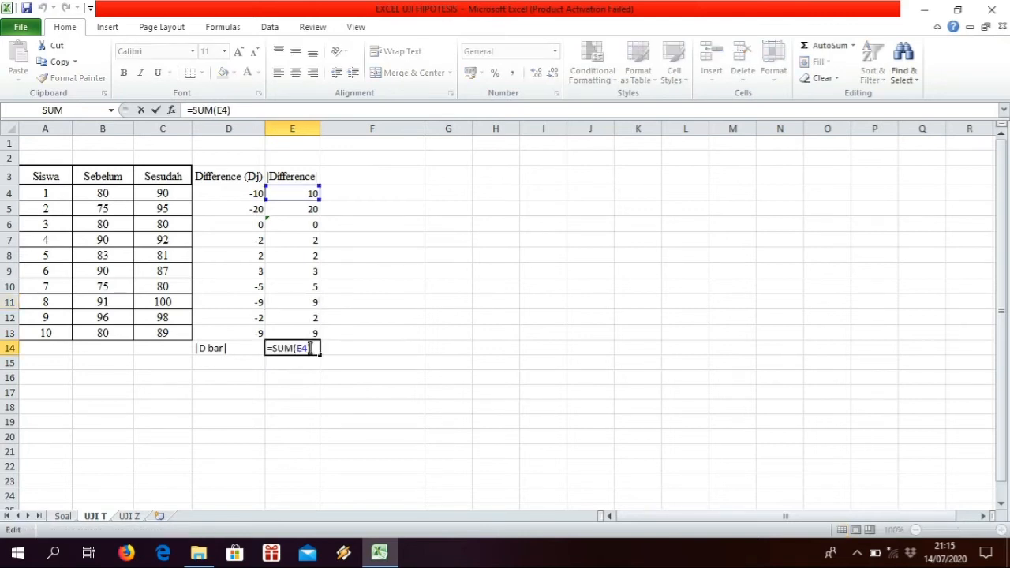
pyautogui.press('BackSpace')
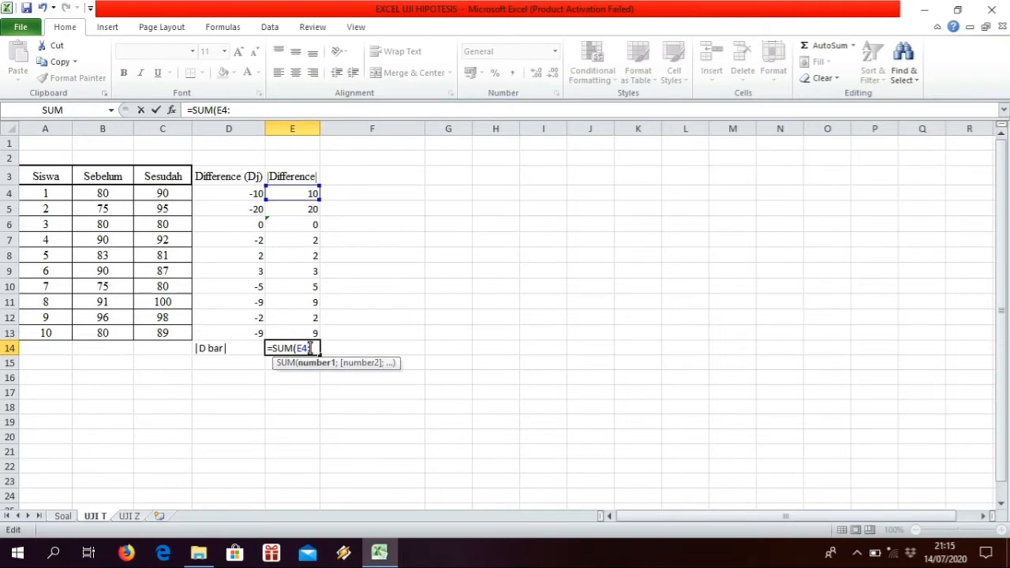
pyautogui.write(':E13')
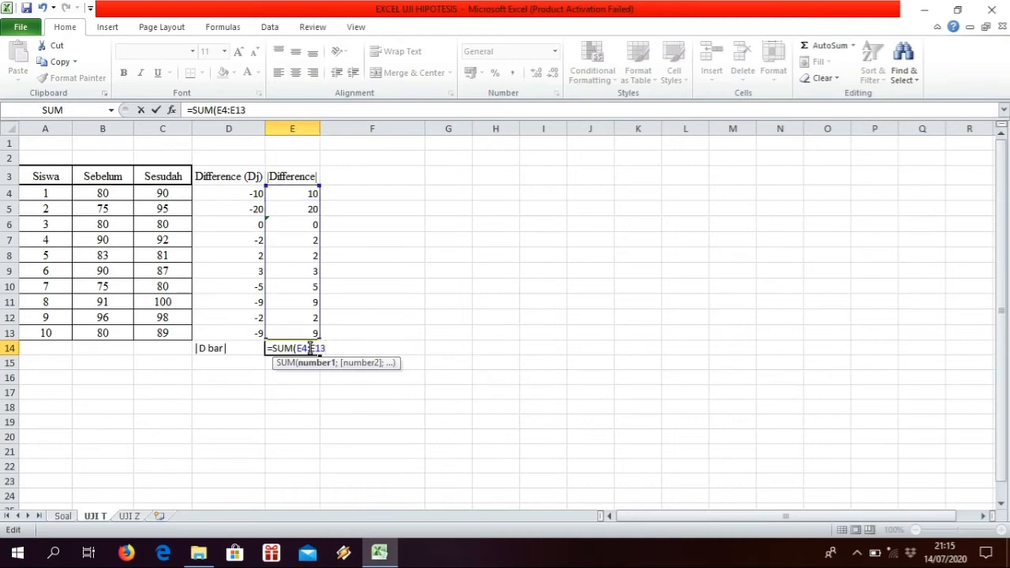
pyautogui.write(')/10')
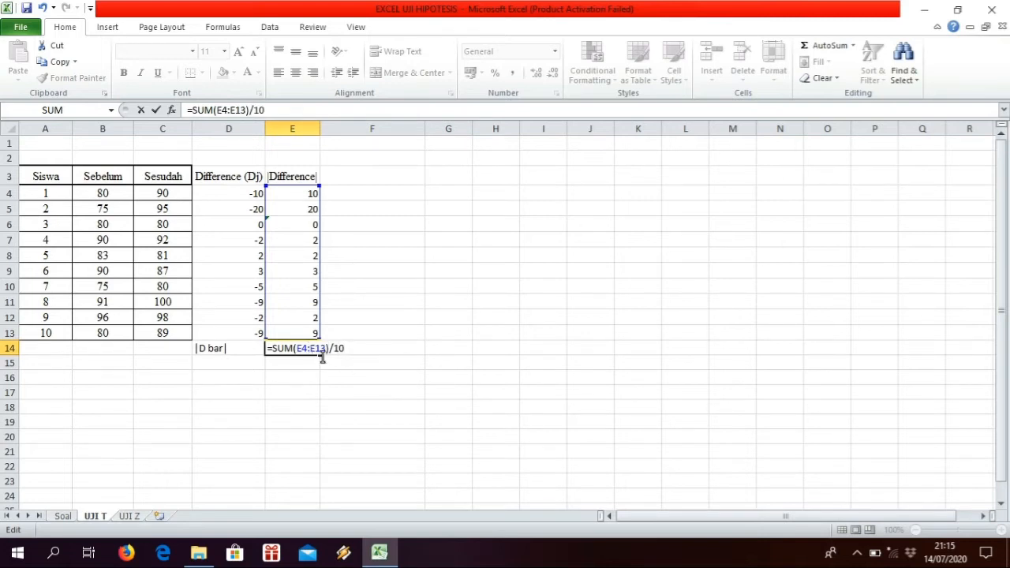
pyautogui.click(306, 363)
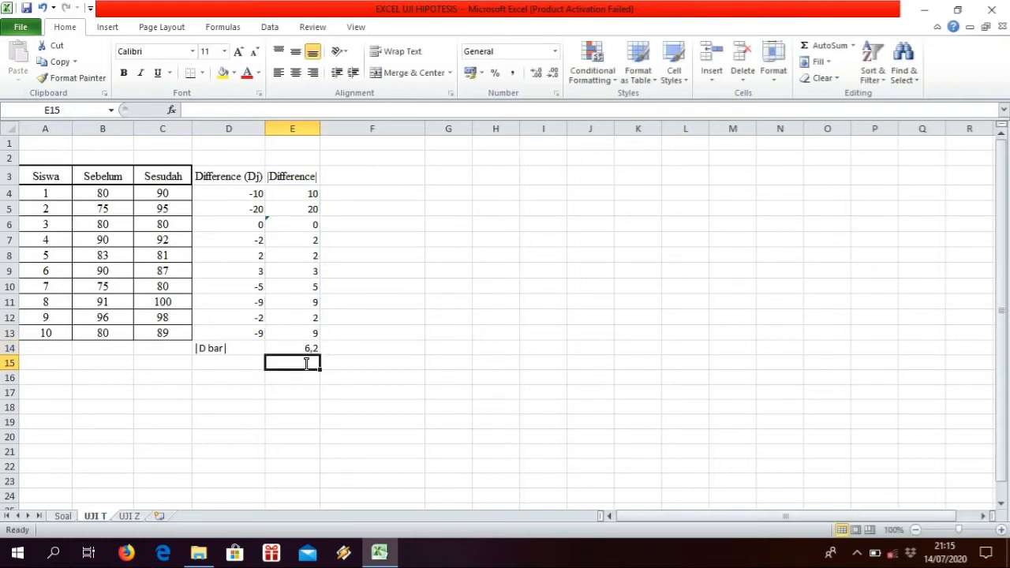
pyautogui.click(308, 347)
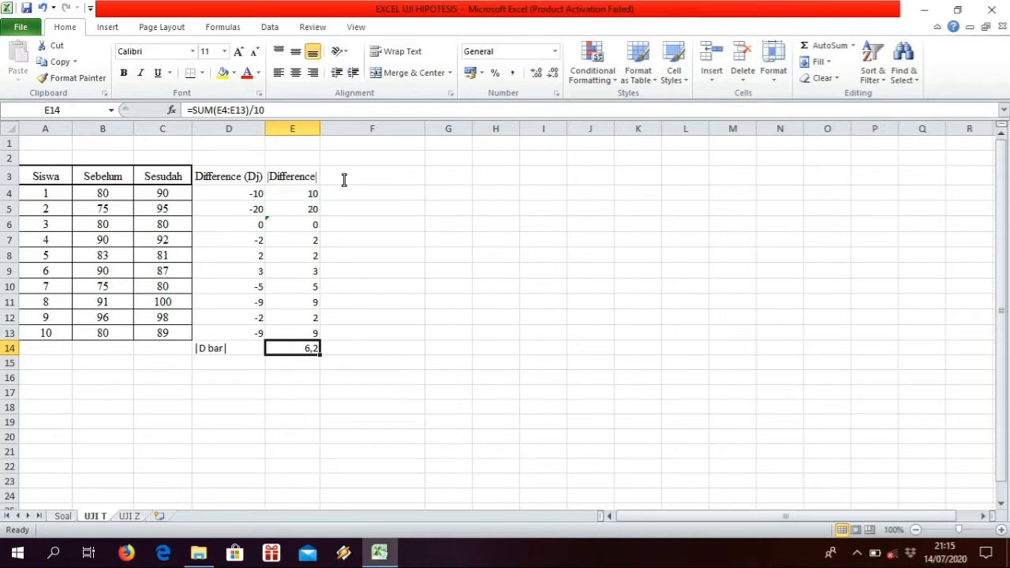
pyautogui.click(203, 355)
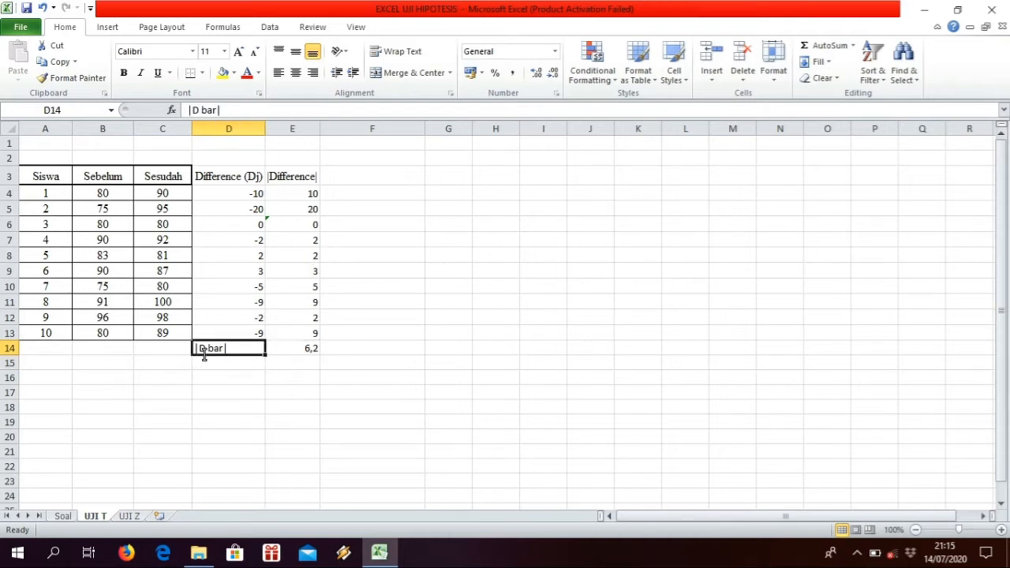
pyautogui.moveTo(206, 355); pyautogui.dragTo(316, 353)
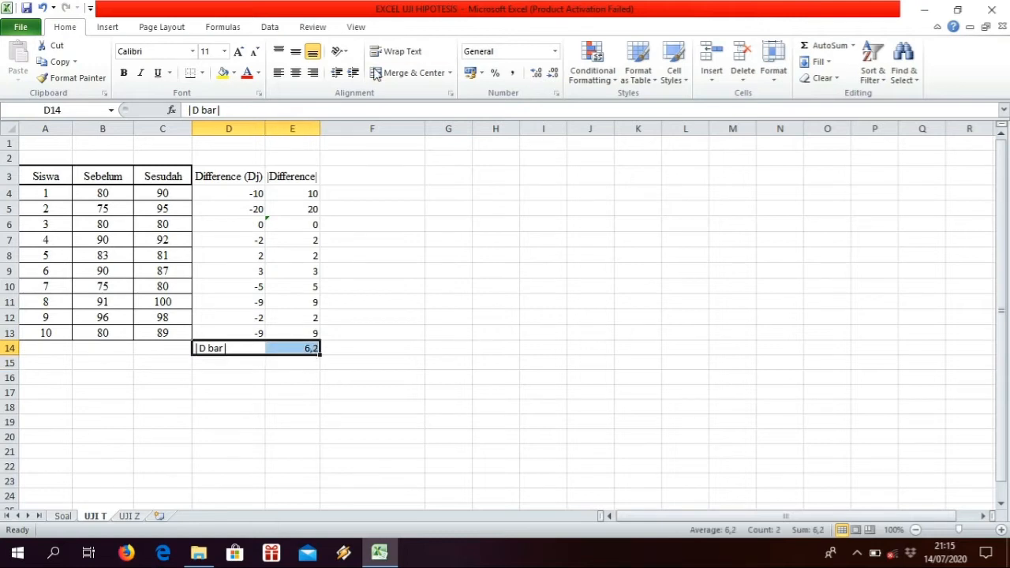
pyautogui.click(383, 73)
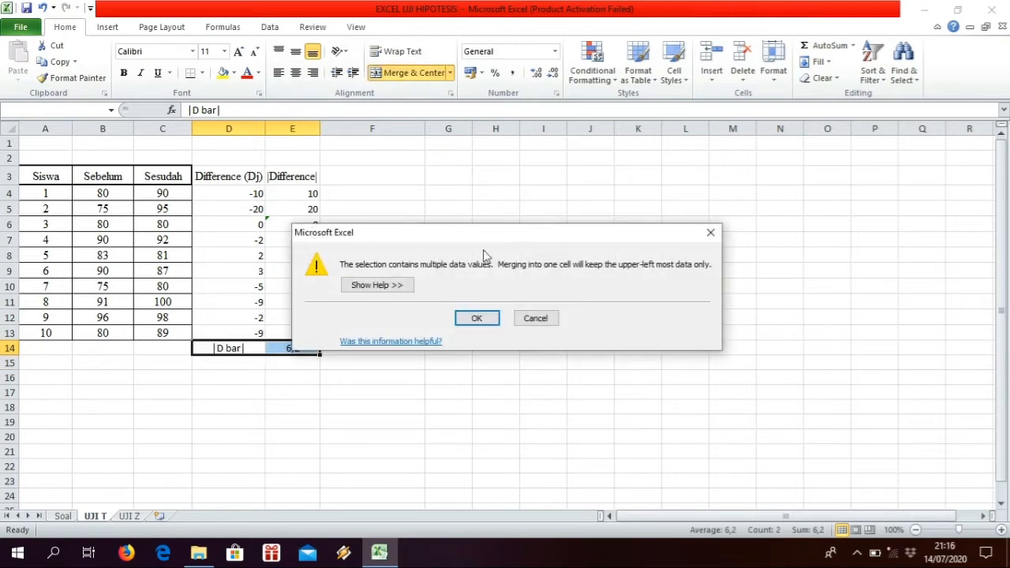
pyautogui.click(710, 232)
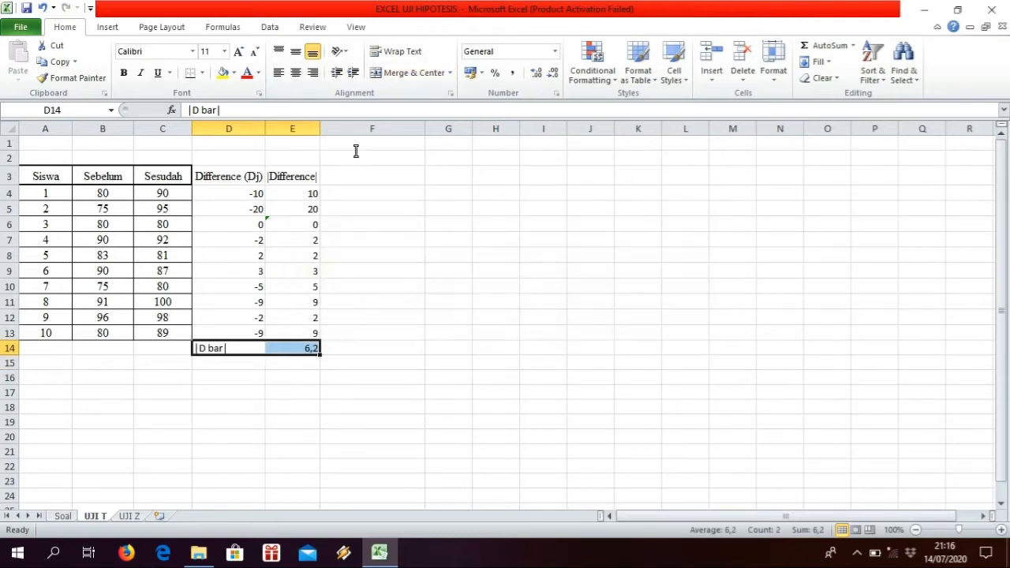
pyautogui.click(349, 174)
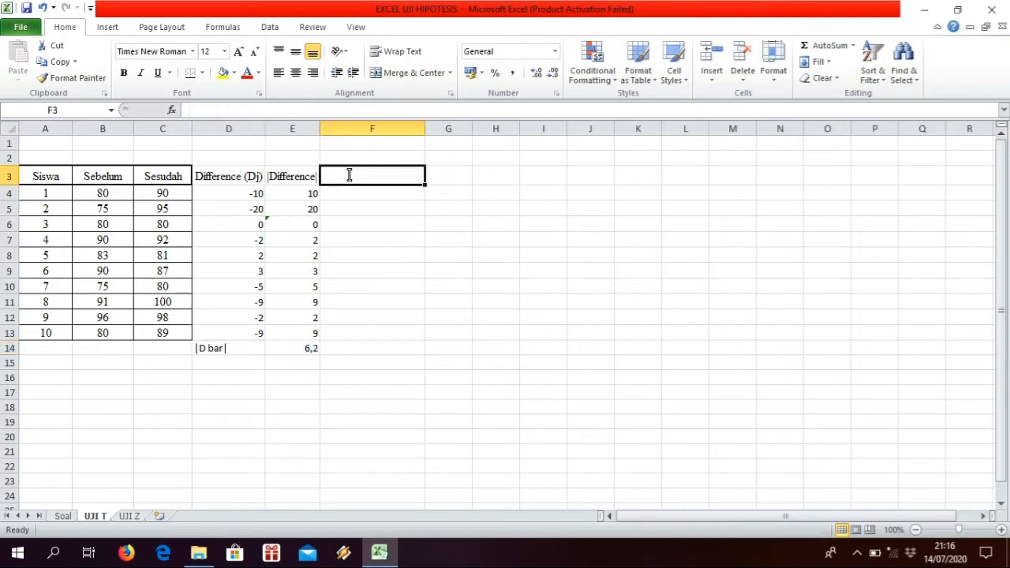
pyautogui.click(218, 348)
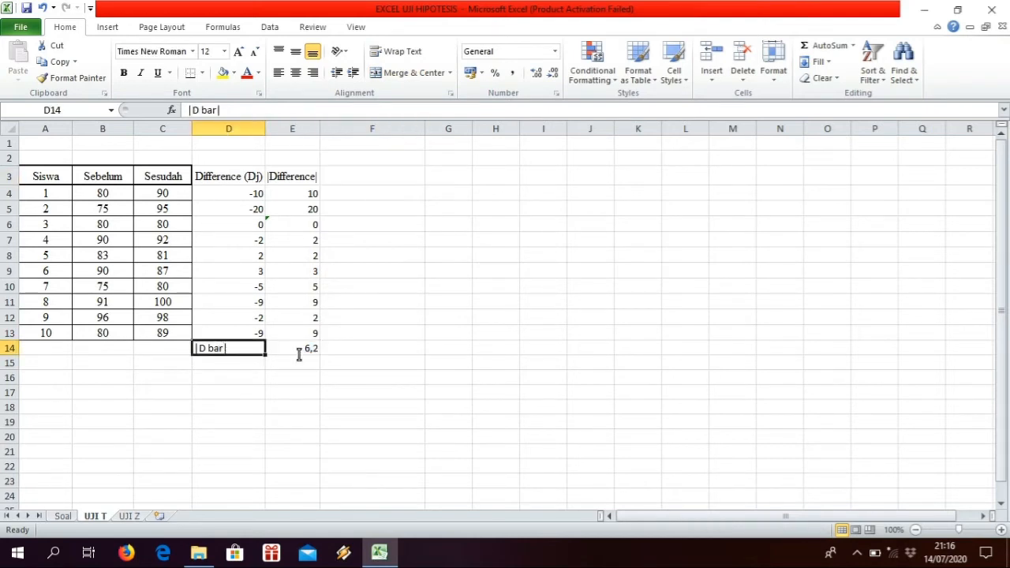
pyautogui.keyDown('shift'); pyautogui.click(299, 355); pyautogui.keyUp('shift')
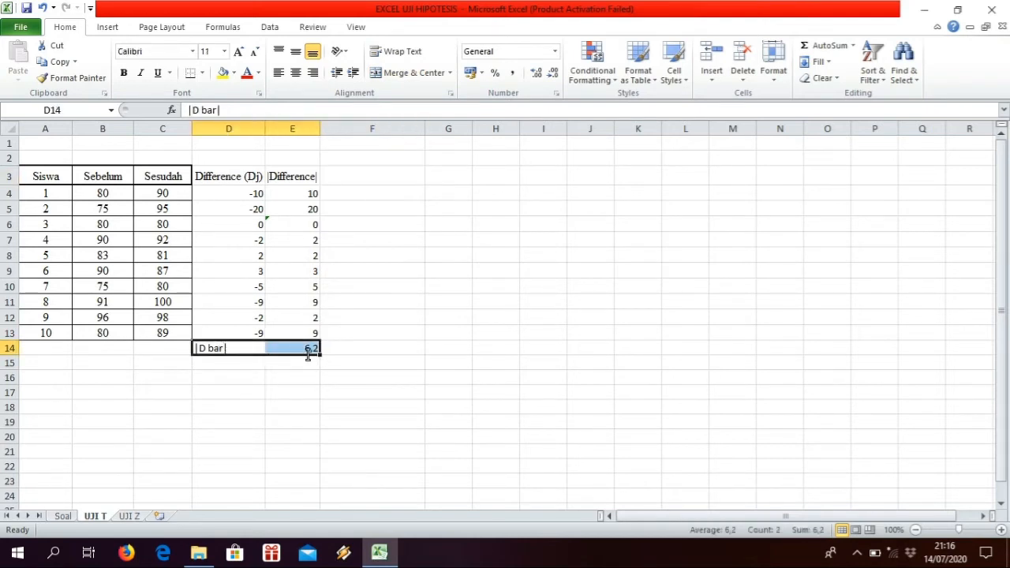
pyautogui.click(417, 76)
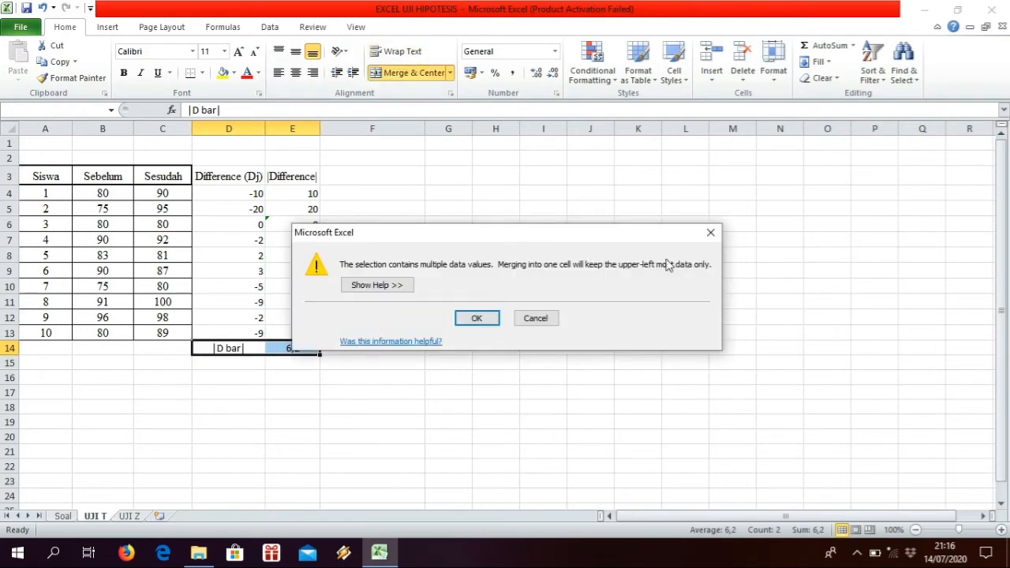
pyautogui.click(710, 232)
# - Label cell F3, beside the |Difference| heading, as Dj-D bar and center the text
pyautogui.click(364, 177)
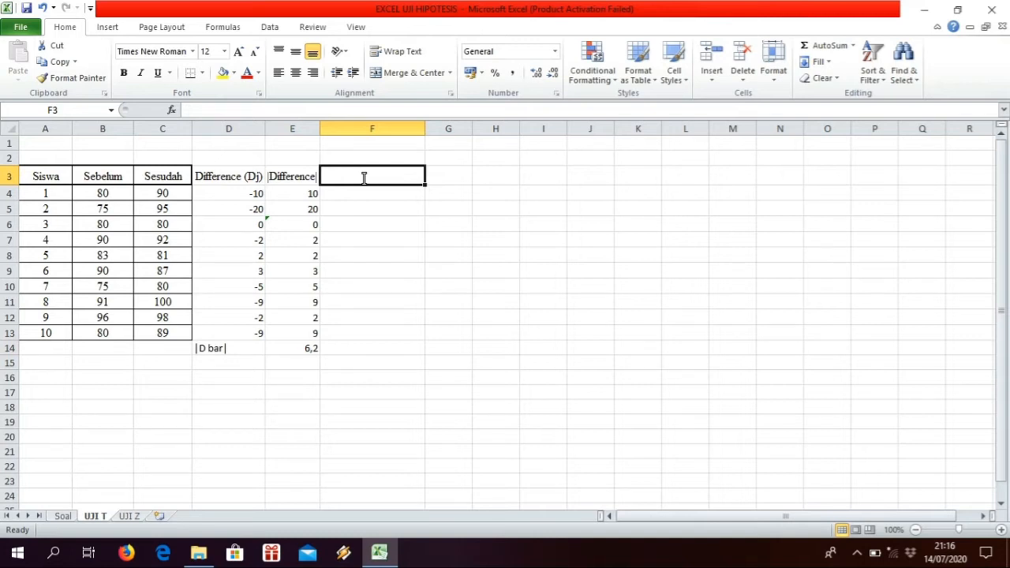
pyautogui.write('D')
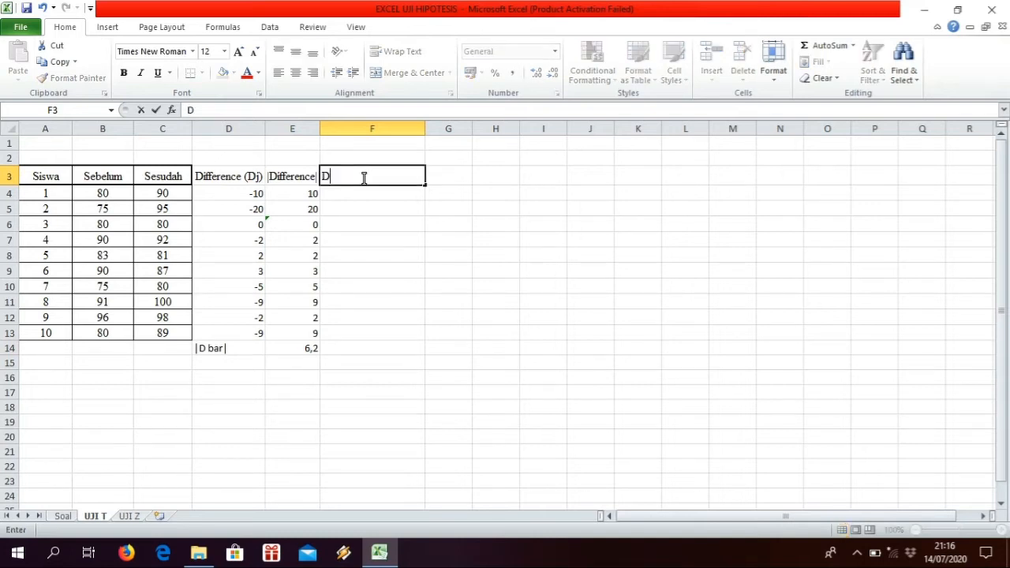
pyautogui.write('j-D bar')
pyautogui.click(370, 199)
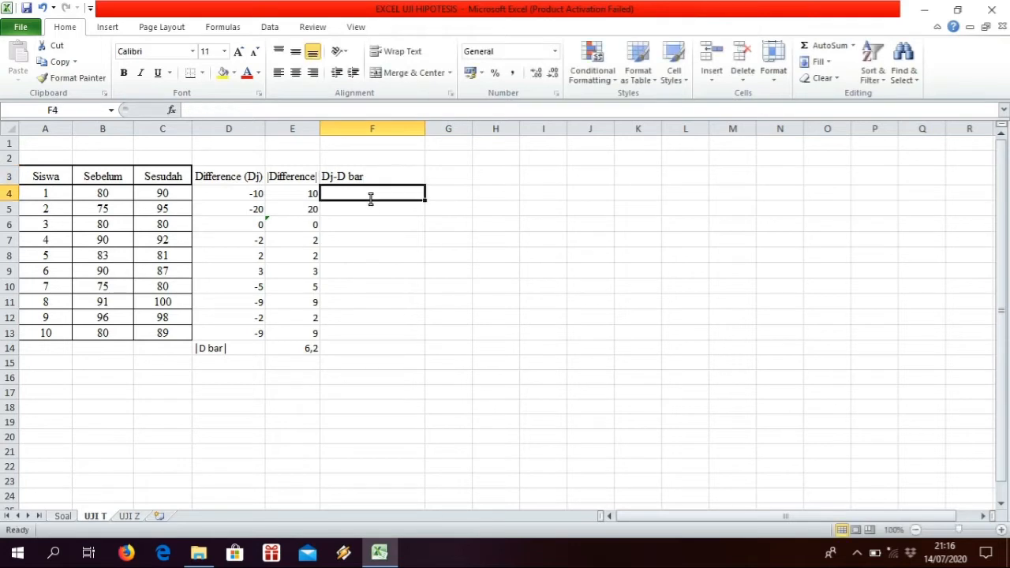
pyautogui.click(359, 180)
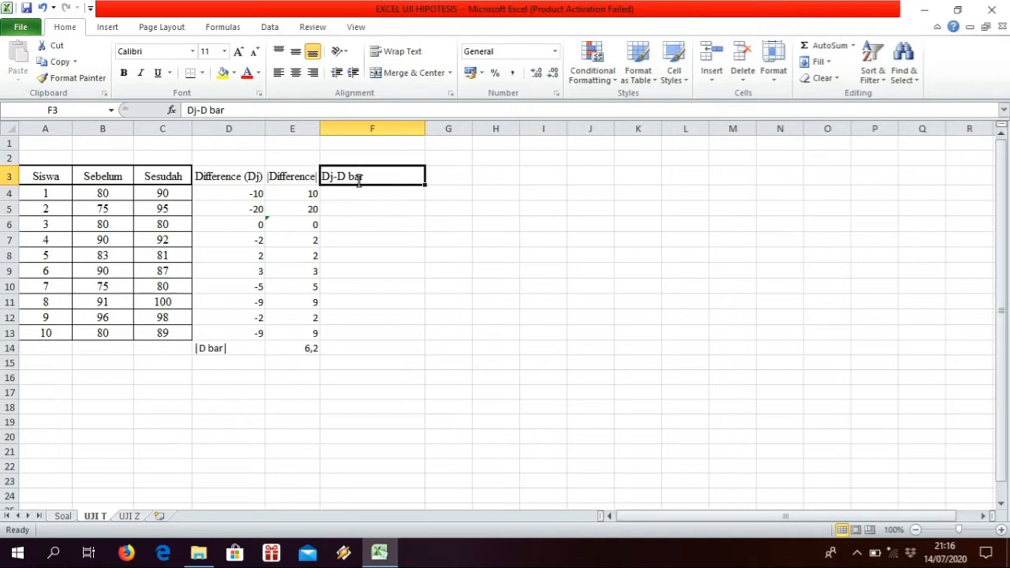
pyautogui.click(295, 72)
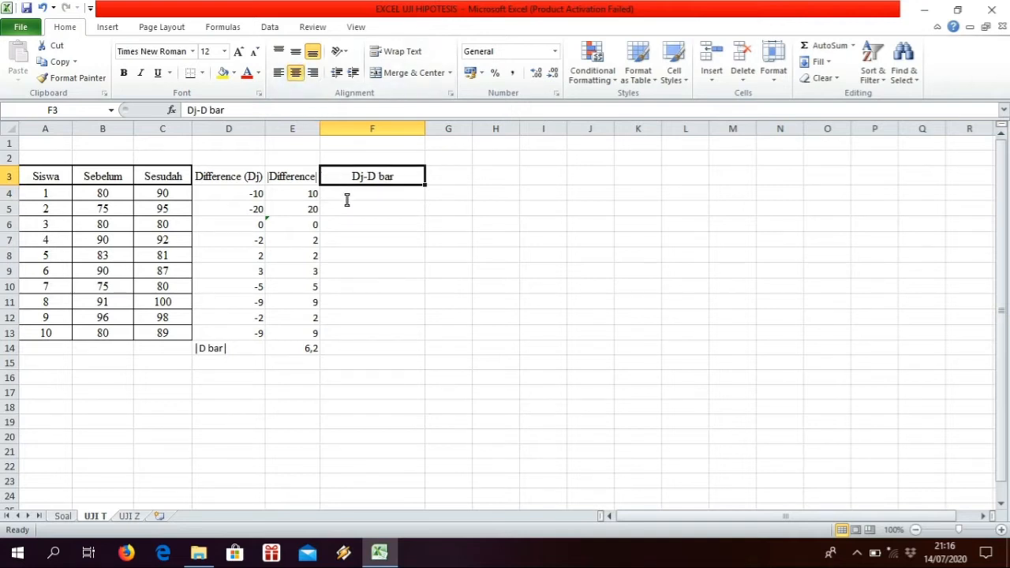
# - Enter =D4-E14 in F4 to subtract the mean |D bar| from student 1's difference
pyautogui.click(346, 197)
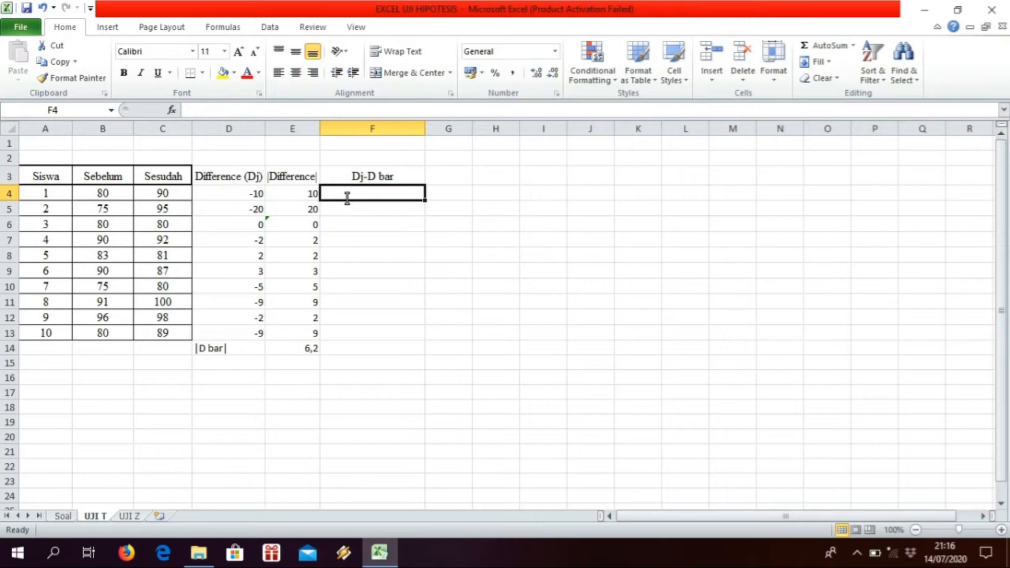
pyautogui.write('=')
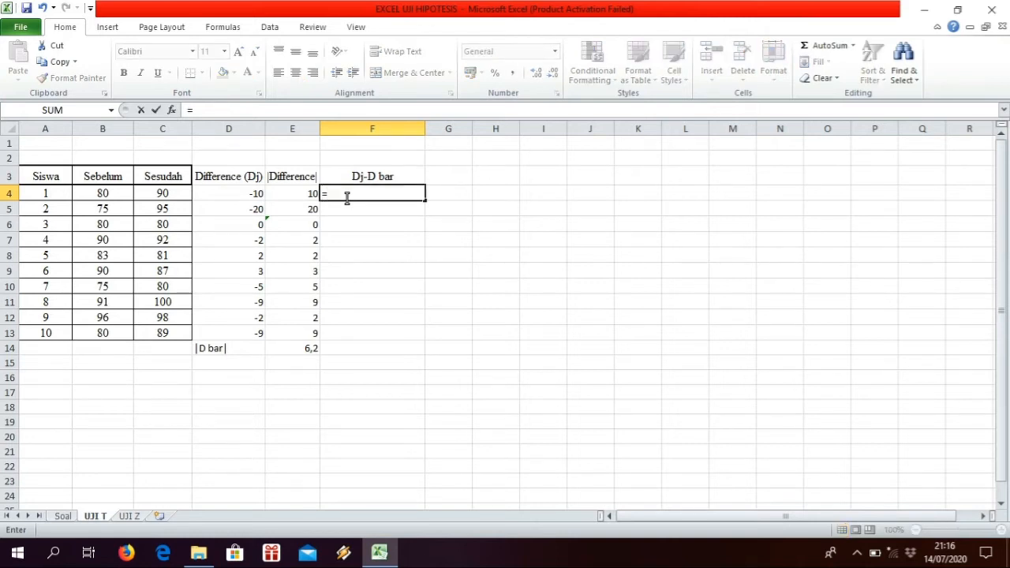
pyautogui.write('D4')
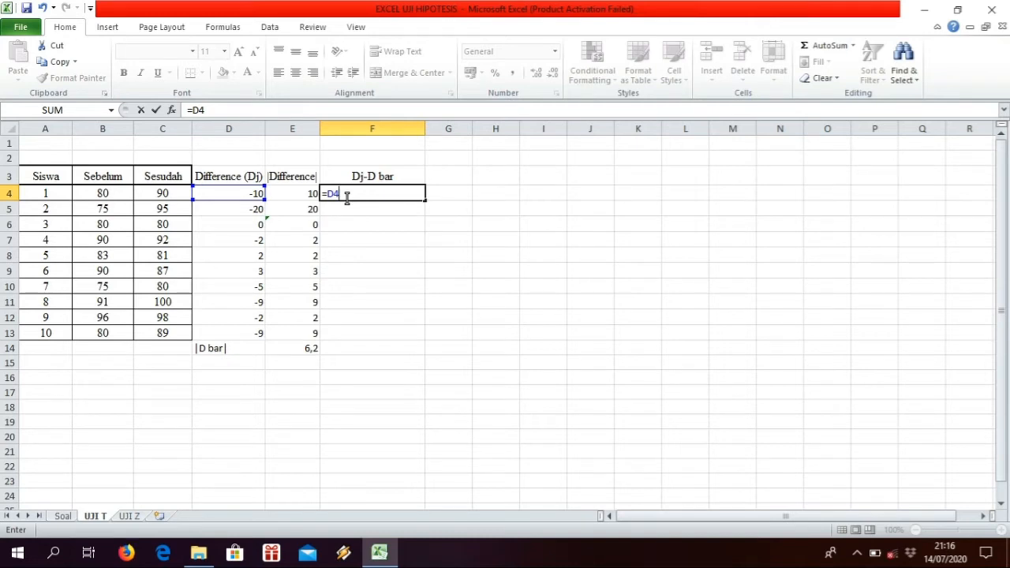
pyautogui.write('-E')
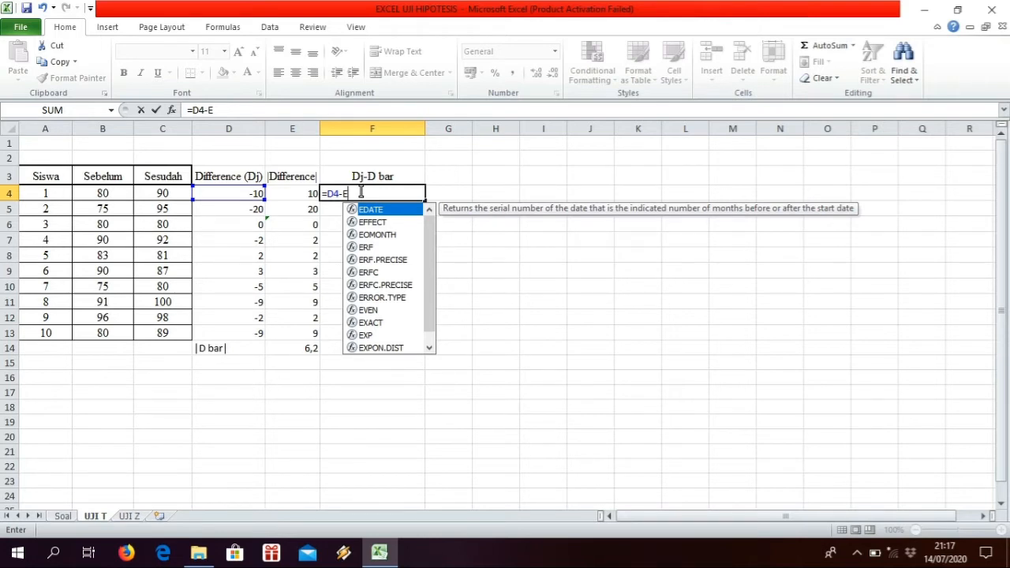
pyautogui.write('14')
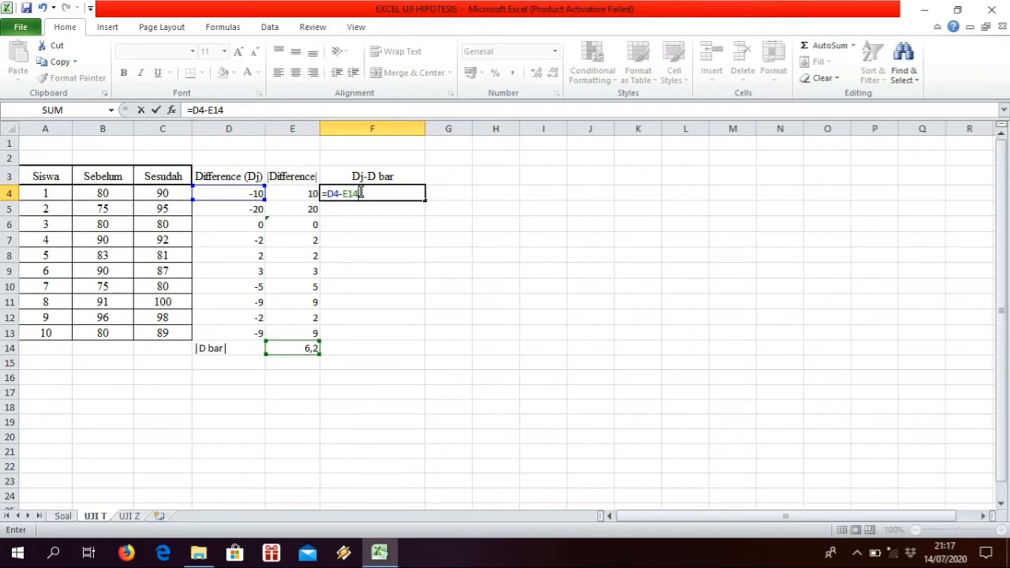
# - Make the E14 reference absolute so F4 reads =D4-$E$14, and fill the formula down to F13
pyautogui.click(361, 193)
pyautogui.press('Left')
pyautogui.press('Left')
pyautogui.press('Left')
pyautogui.write('$')
pyautogui.press('Right')
pyautogui.write('$')
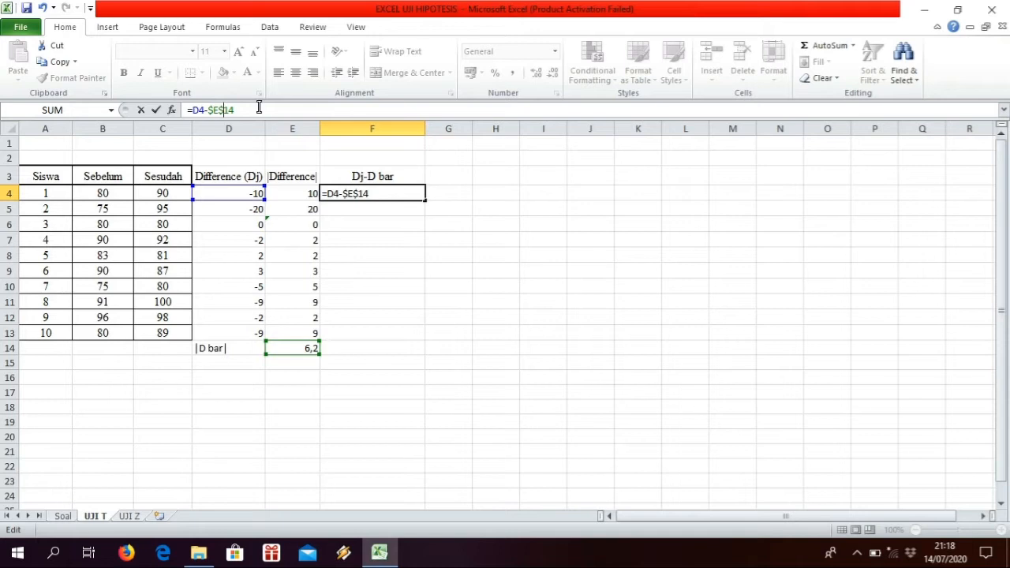
pyautogui.hotkey('ctrl', 'Return')
pyautogui.moveTo(425, 200); pyautogui.dragTo(425, 339)
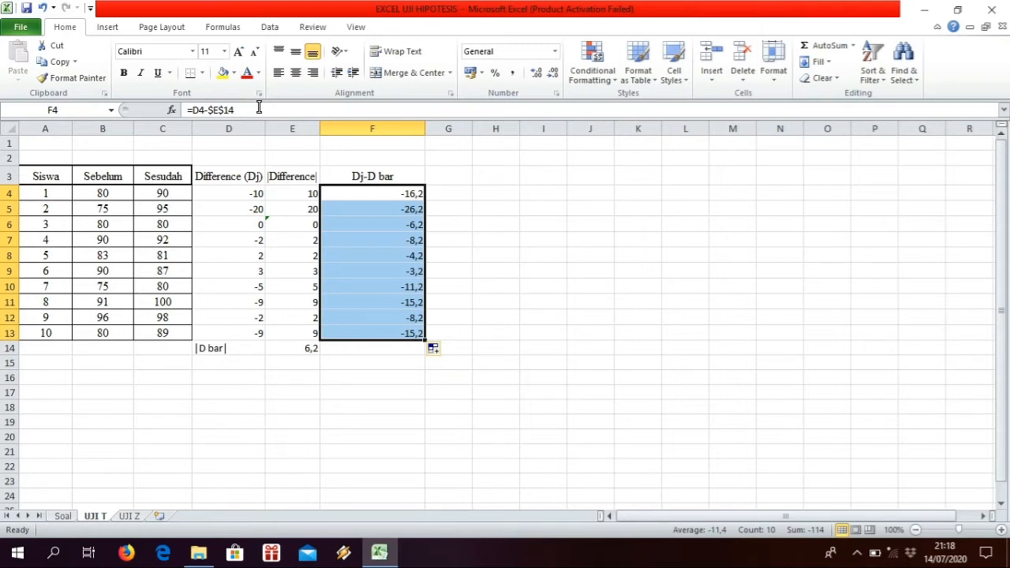
# - Enter Dj as the heading in cell G3, beside the Dj-D bar column
pyautogui.click(449, 318)
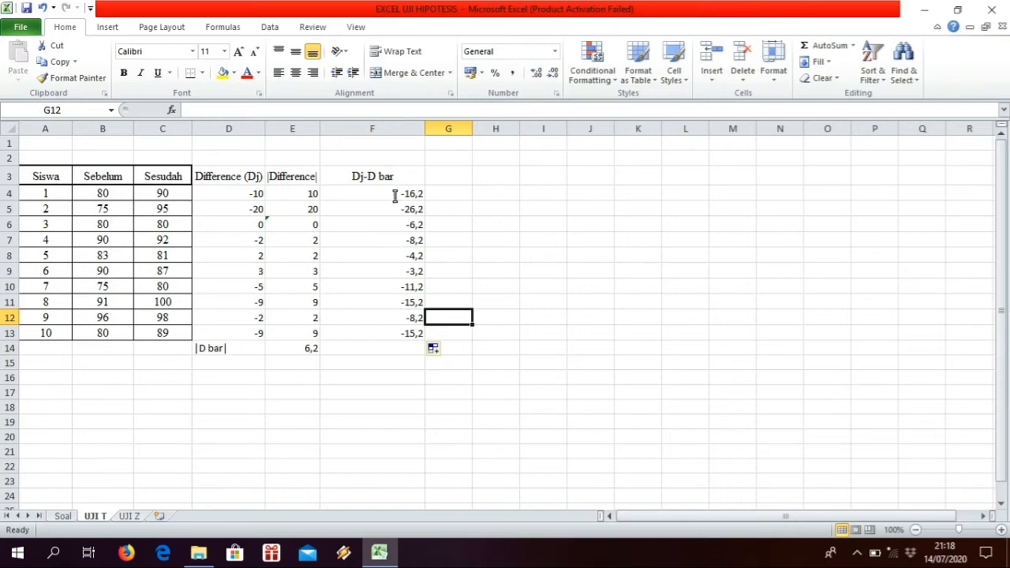
pyautogui.press('Up')
pyautogui.press('Up')
pyautogui.press('Up')
pyautogui.press('Up')
pyautogui.press('Up')
pyautogui.press('Up')
pyautogui.press('Up')
pyautogui.press('Up')
pyautogui.press('Up')
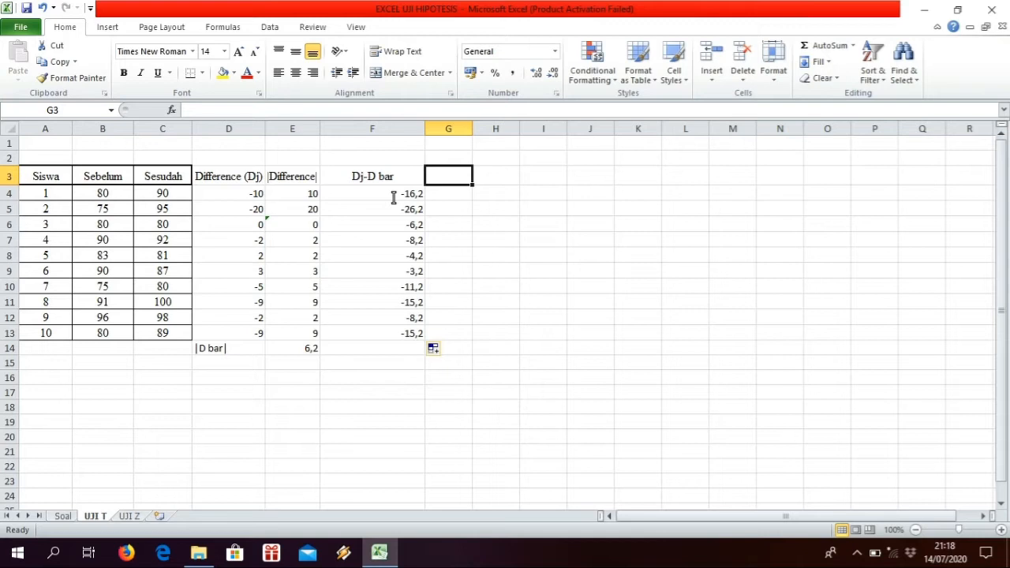
pyautogui.write('(')
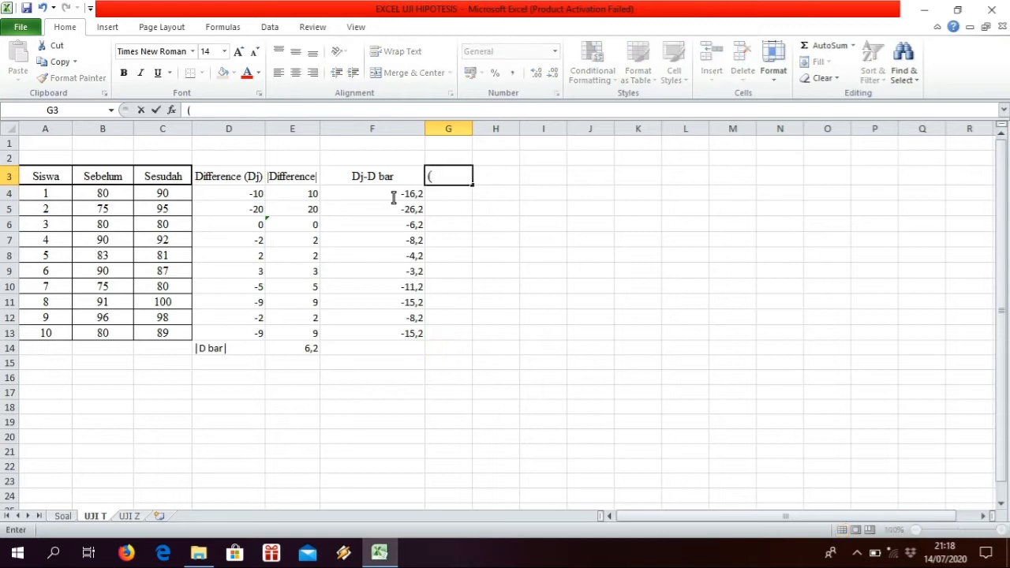
pyautogui.write('Dj)')
pyautogui.press('BackSpace')
pyautogui.press('BackSpace')
pyautogui.press('BackSpace')
pyautogui.write('Dj')
pyautogui.press('Left')
pyautogui.press('Right')
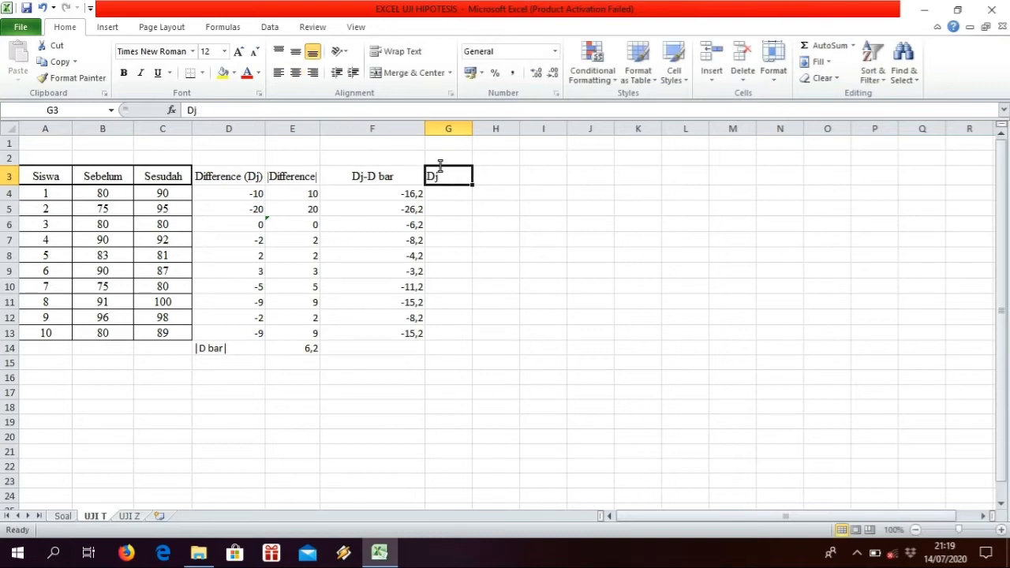
# - Extend the heading text in G3 to (Dj-D bar)
pyautogui.doubleClick(441, 167)
pyautogui.write('(')
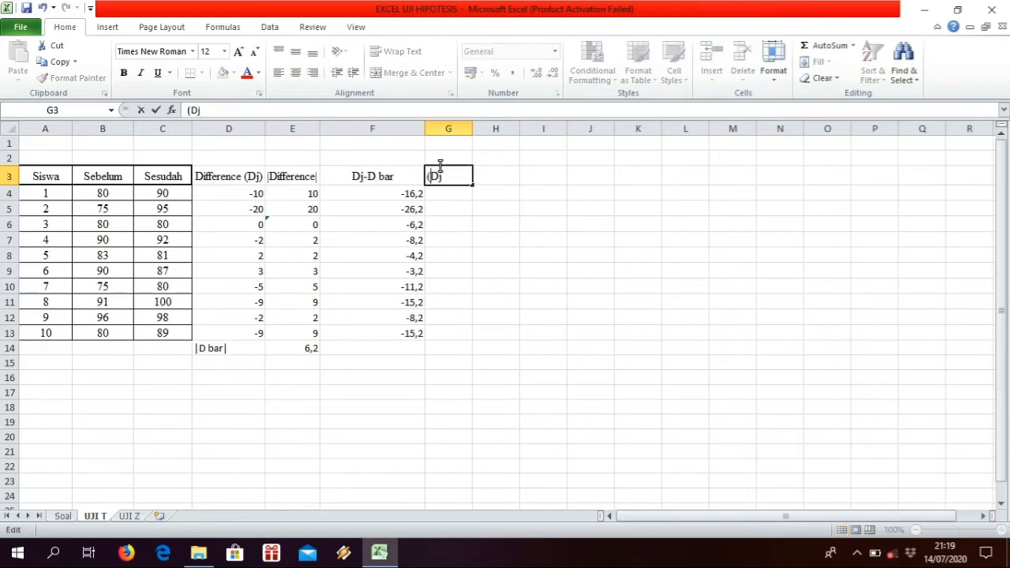
pyautogui.press('End')
pyautogui.write('-D bar')
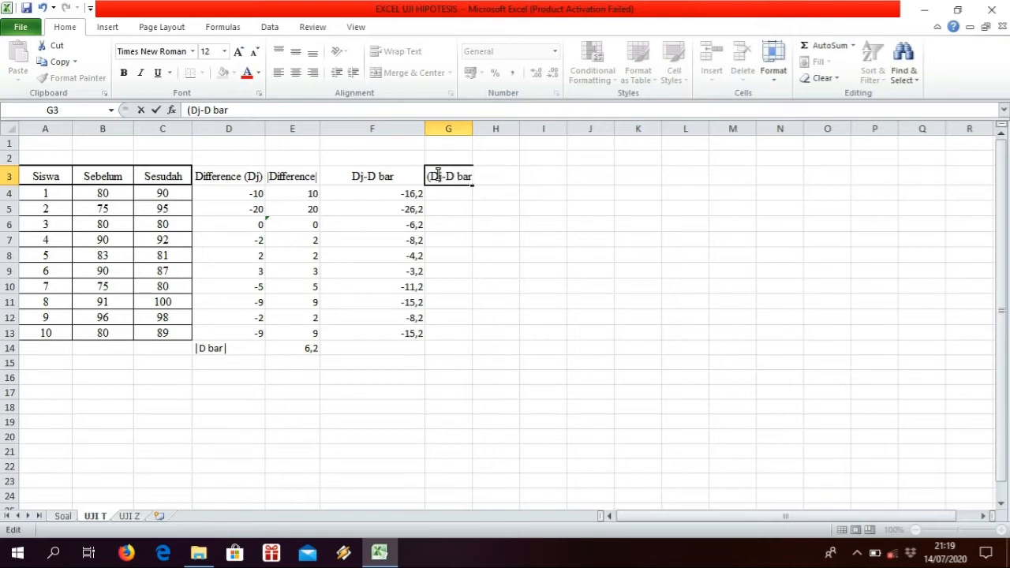
pyautogui.write(')')
# - Open the Symbol dialog while editing the G3 heading (Dj-D bar), and skim the character list back to its start at Basic Latin
pyautogui.click(108, 27)
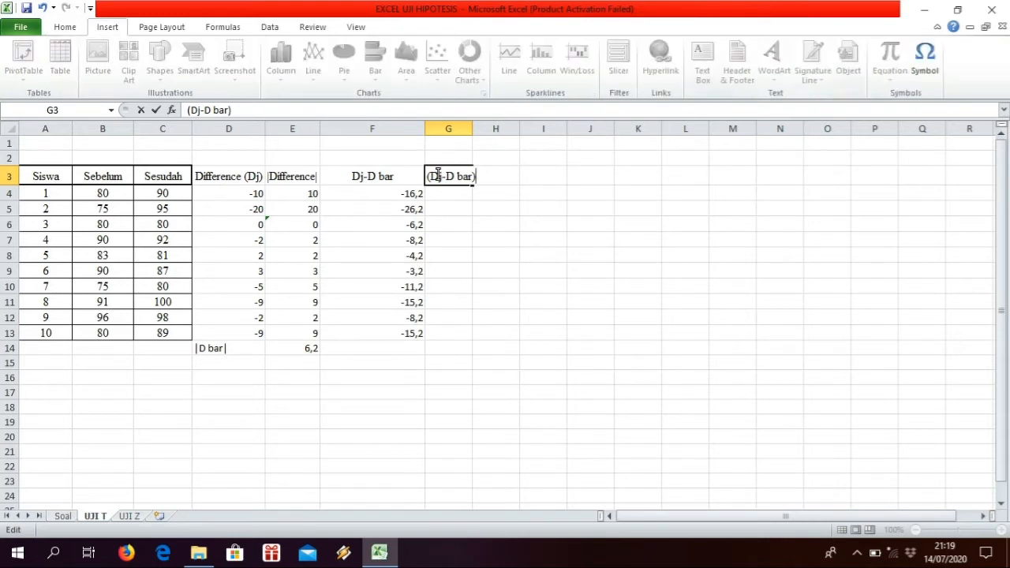
pyautogui.click(924, 62)
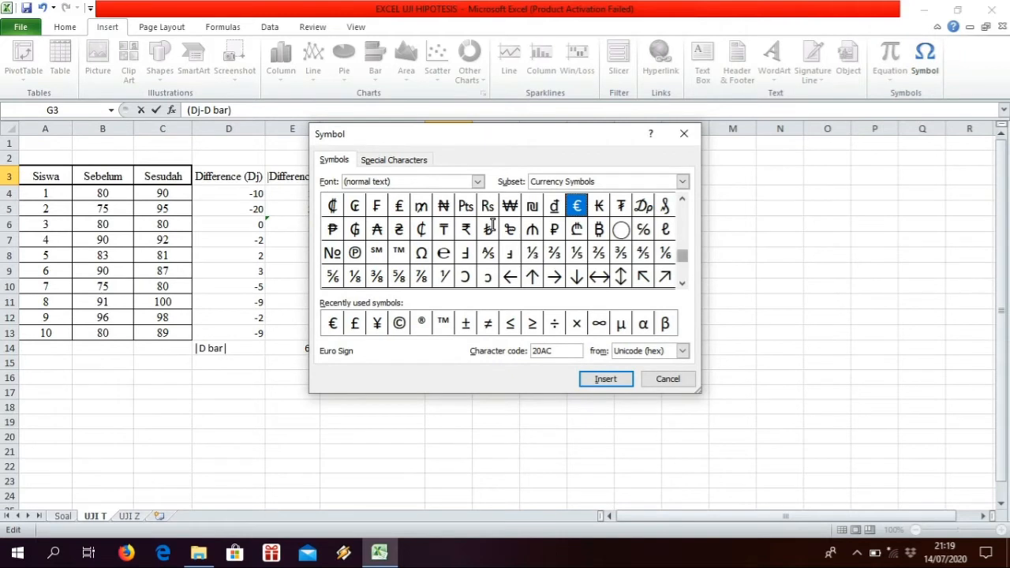
pyautogui.scroll(-10, 491, 225)
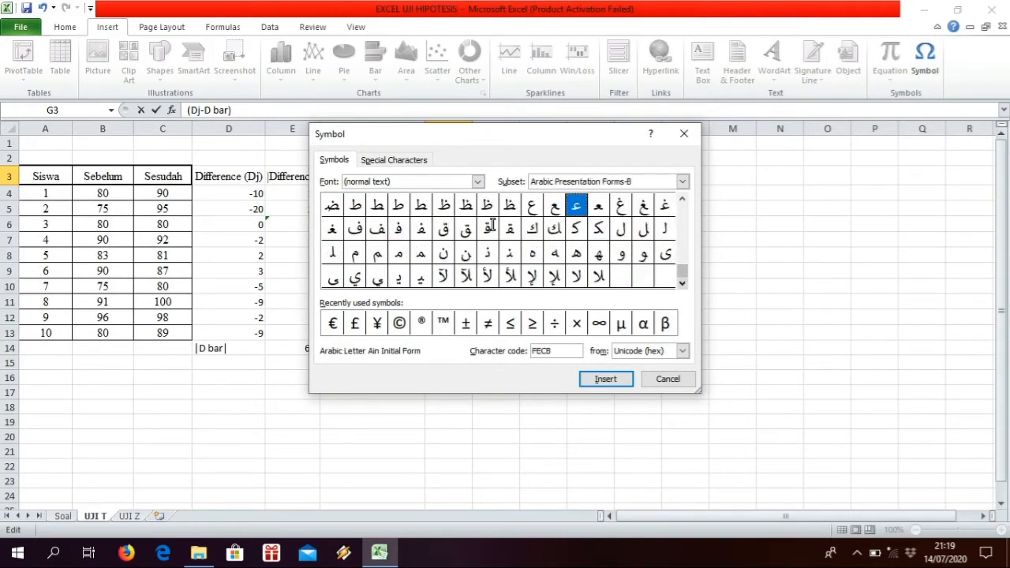
pyautogui.scroll(10, 491, 225)
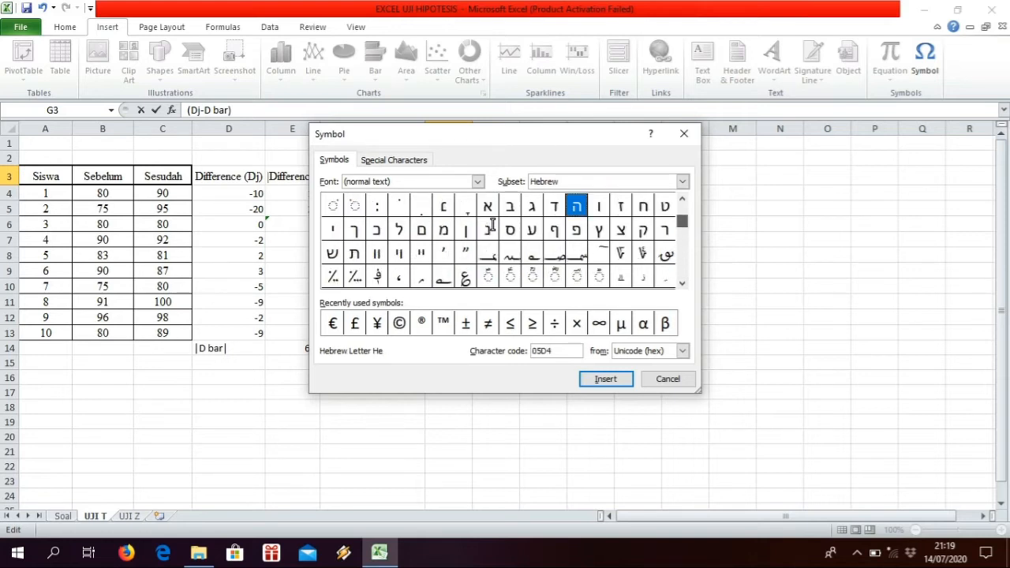
pyautogui.scroll(5, 490, 225)
pyautogui.scroll(10, 127, 98)
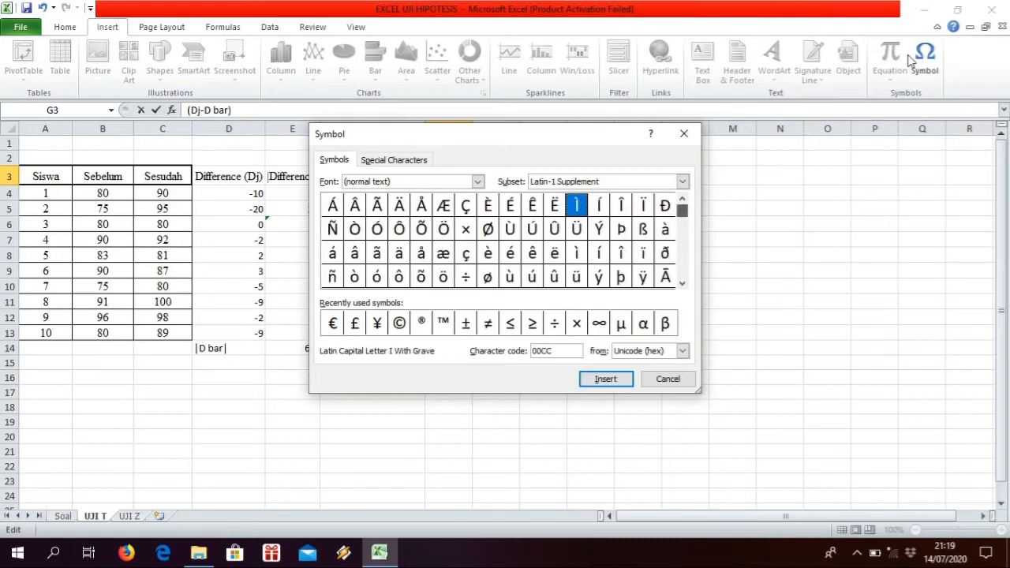
pyautogui.scroll(3, 915, 64)
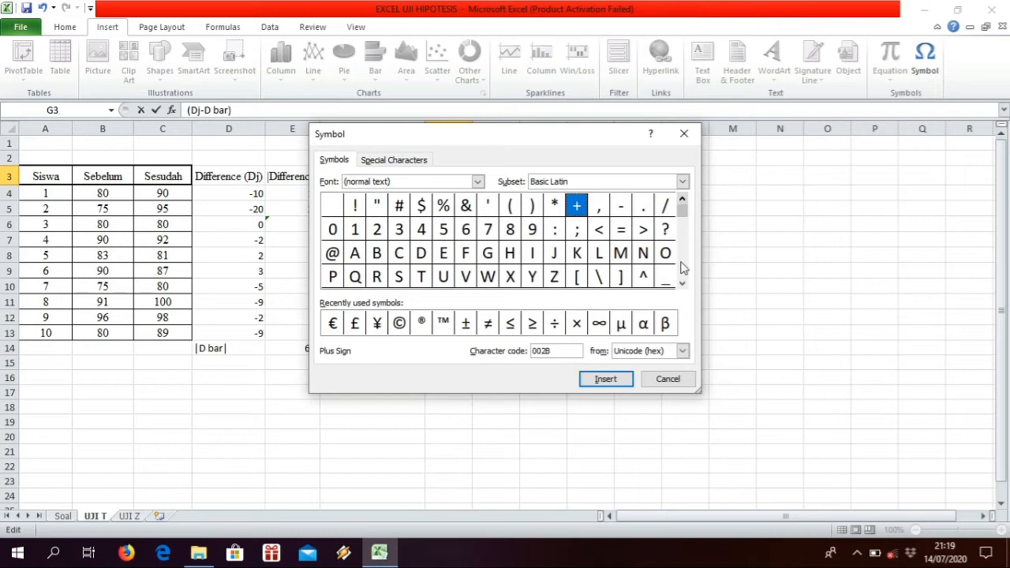
# - Look through the symbol sets from Basic Latin to Phonetic Extensions Supplement for a character to add to the G3 heading
pyautogui.press('Down')
pyautogui.press('Down')
pyautogui.press('Down')
pyautogui.press('Down')
pyautogui.press('Down')
pyautogui.press('Down')
pyautogui.press('Down')
pyautogui.press('Down')
pyautogui.press('Down')
pyautogui.press('Down')
pyautogui.press('Down')
pyautogui.press('Down')
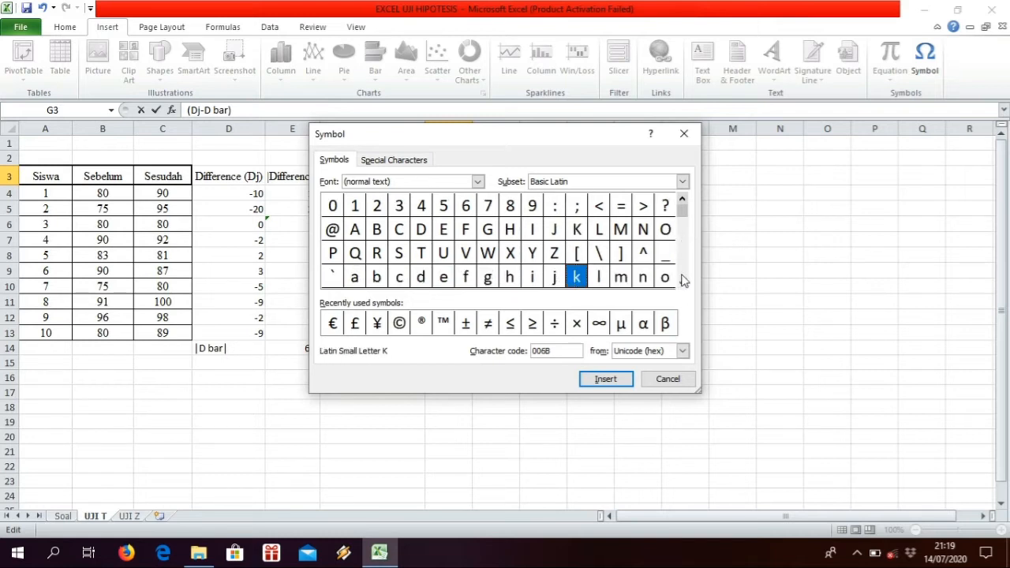
pyautogui.press('Down')
pyautogui.press('Down')
pyautogui.press('Down')
pyautogui.press('Down')
pyautogui.press('Down')
pyautogui.press('Down')
pyautogui.press('Down')
pyautogui.press('Down')
pyautogui.press('Down')
pyautogui.press('Down')
pyautogui.press('Down')
pyautogui.press('Down')
pyautogui.press('Down')
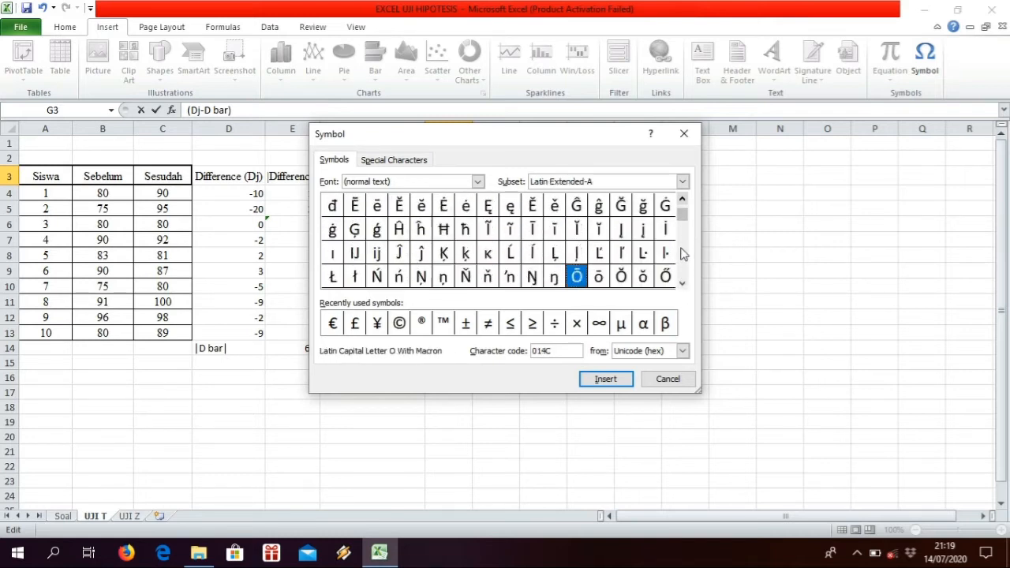
pyautogui.press('Down')
pyautogui.press('Down')
pyautogui.press('Down')
pyautogui.press('Down')
pyautogui.press('Down')
pyautogui.press('Down')
pyautogui.press('Down')
pyautogui.press('Down')
pyautogui.press('Down')
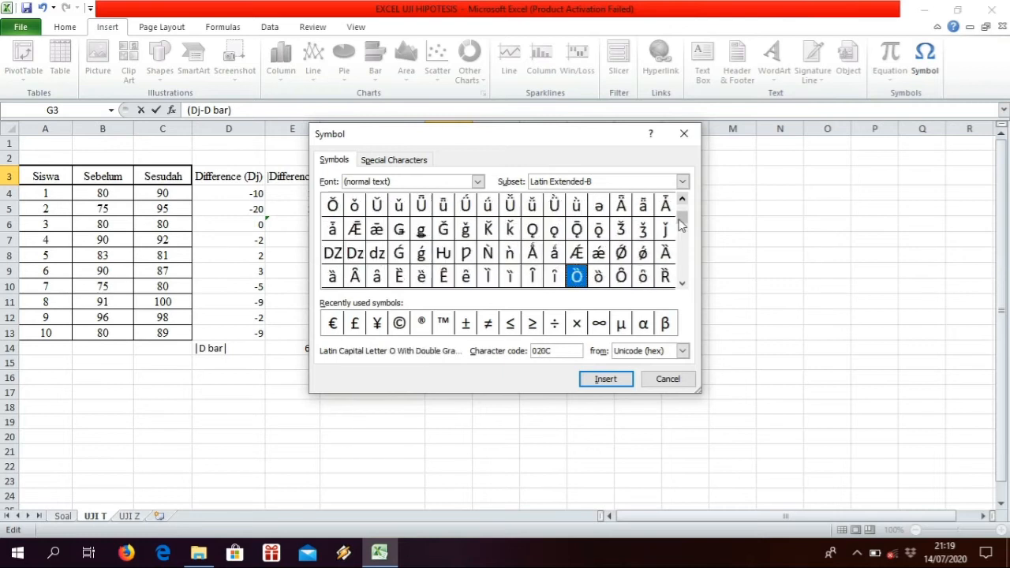
pyautogui.press('Down')
pyautogui.press('Down')
pyautogui.press('Down')
pyautogui.press('Down')
pyautogui.press('Down')
pyautogui.press('Down')
pyautogui.press('Down')
pyautogui.press('Down')
pyautogui.press('Down')
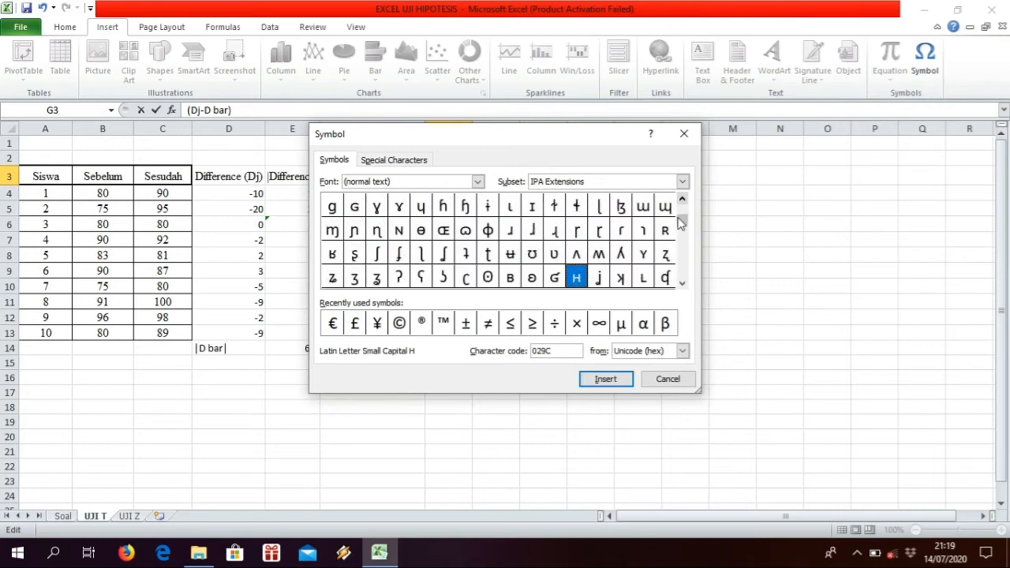
pyautogui.press('Down')
pyautogui.press('Down')
pyautogui.press('Down')
pyautogui.press('Down')
pyautogui.press('Down')
pyautogui.press('Down')
pyautogui.press('Down')
pyautogui.press('Down')
pyautogui.press('Down')
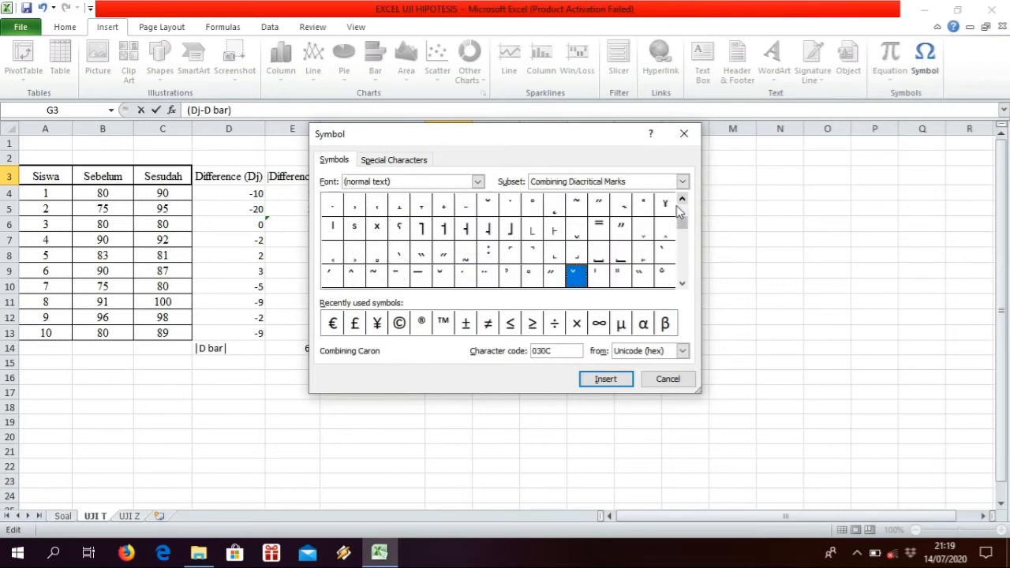
pyautogui.press('Down')
pyautogui.press('Down')
pyautogui.press('Down')
pyautogui.press('Down')
pyautogui.press('Down')
pyautogui.press('Down')
pyautogui.press('Down')
pyautogui.press('Down')
pyautogui.press('Down')
pyautogui.press('Down')
pyautogui.press('Down')
pyautogui.press('Down')
pyautogui.press('Down')
pyautogui.press('Down')
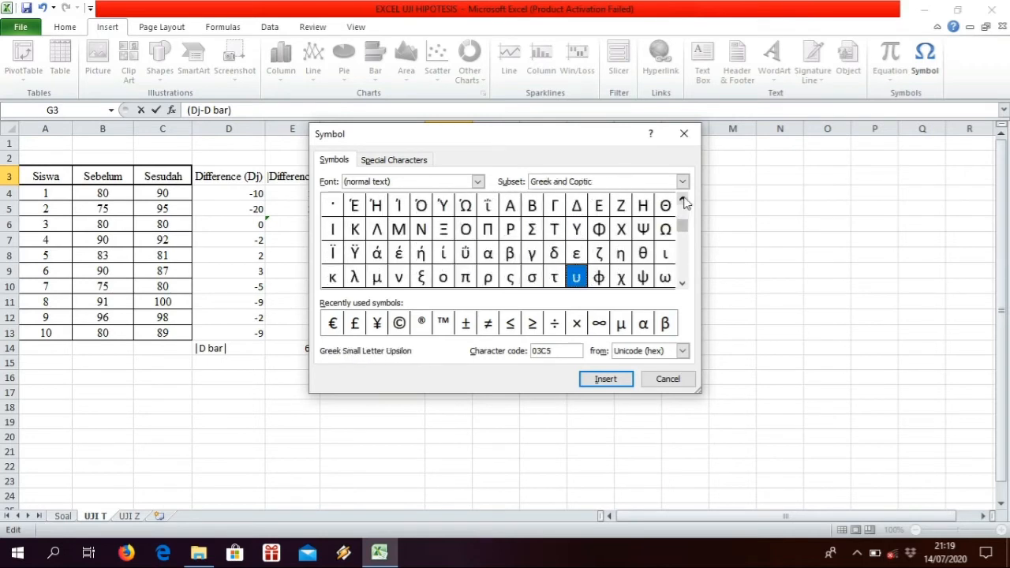
pyautogui.press('Down')
pyautogui.press('Down')
pyautogui.press('Down')
pyautogui.press('Down')
pyautogui.press('Down')
pyautogui.press('Down')
pyautogui.press('Down')
pyautogui.press('Down')
pyautogui.press('Down')
pyautogui.press('Down')
pyautogui.press('Down')
pyautogui.press('Down')
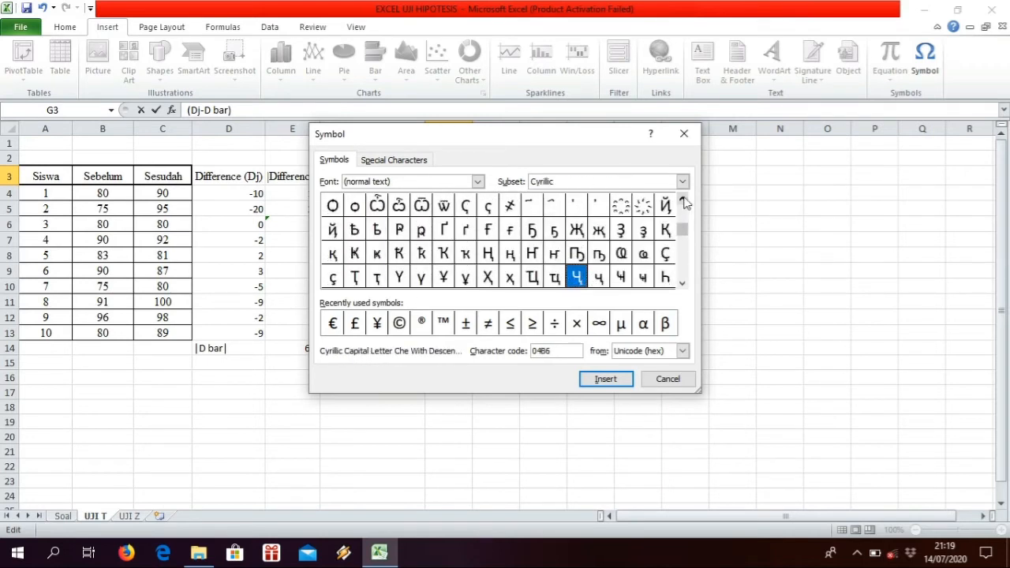
pyautogui.press('Down')
pyautogui.press('Down')
pyautogui.press('Down')
pyautogui.press('Down')
pyautogui.press('Down')
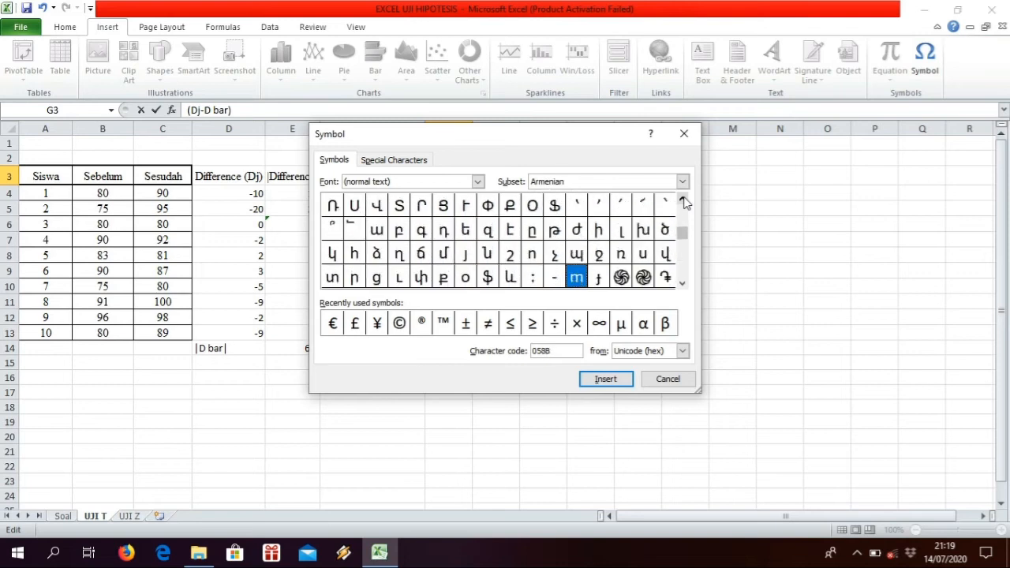
pyautogui.press('Down')
pyautogui.press('Down')
pyautogui.press('Down')
pyautogui.press('Down')
pyautogui.press('Down')
pyautogui.press('Down')
pyautogui.press('Down')
pyautogui.press('Down')
pyautogui.press('Down')
pyautogui.press('Down')
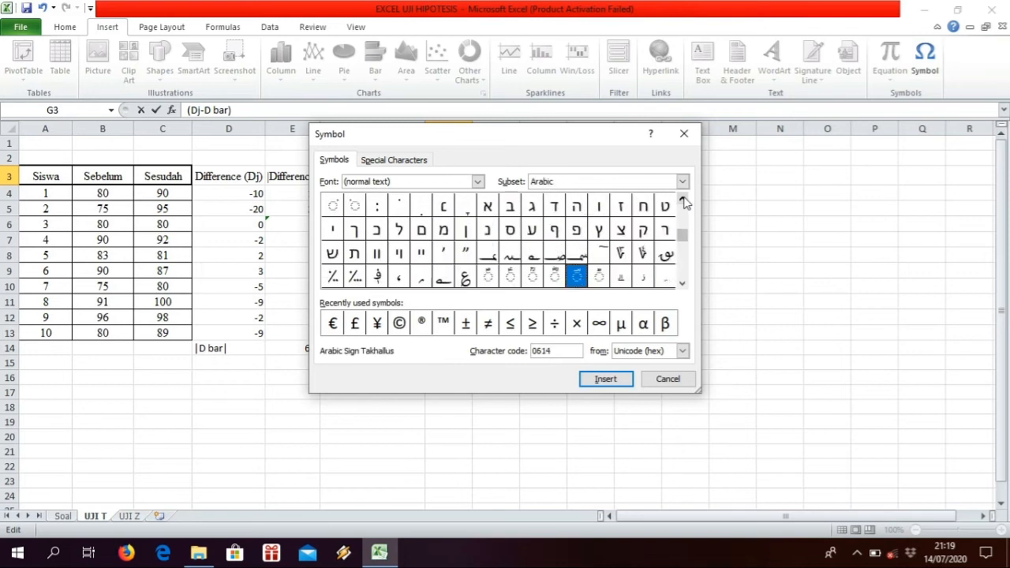
pyautogui.press('Down')
pyautogui.press('Down')
pyautogui.press('Down')
pyautogui.press('Down')
pyautogui.press('Down')
pyautogui.press('Down')
pyautogui.press('Down')
pyautogui.press('Down')
pyautogui.press('Down')
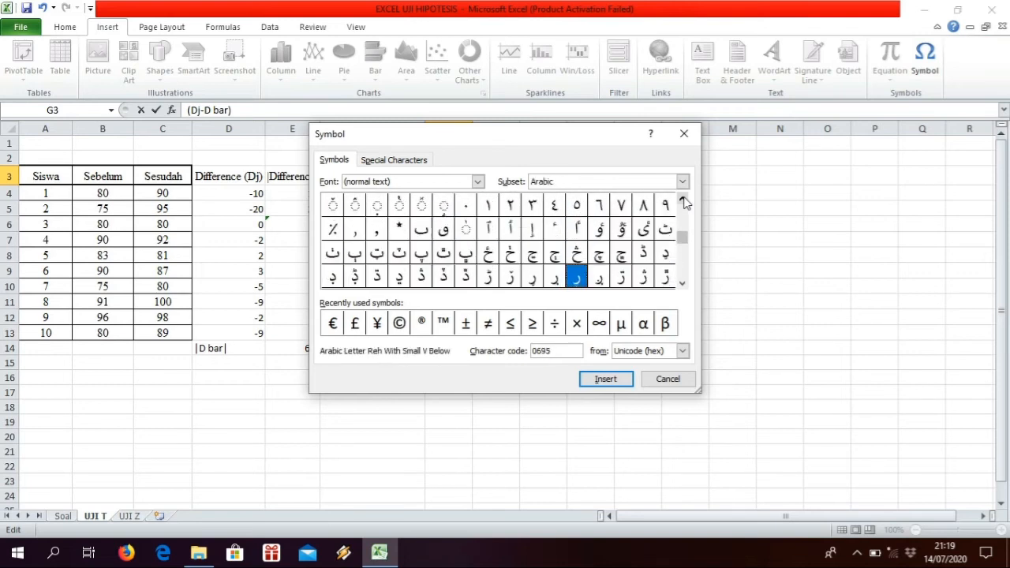
pyautogui.press('Down')
pyautogui.press('Down')
pyautogui.press('Down')
pyautogui.press('Down')
pyautogui.press('Down')
pyautogui.press('Down')
pyautogui.press('Down')
pyautogui.press('Down')
pyautogui.press('Down')
pyautogui.press('Down')
pyautogui.press('Down')
pyautogui.press('Down')
pyautogui.press('Down')
pyautogui.press('Down')
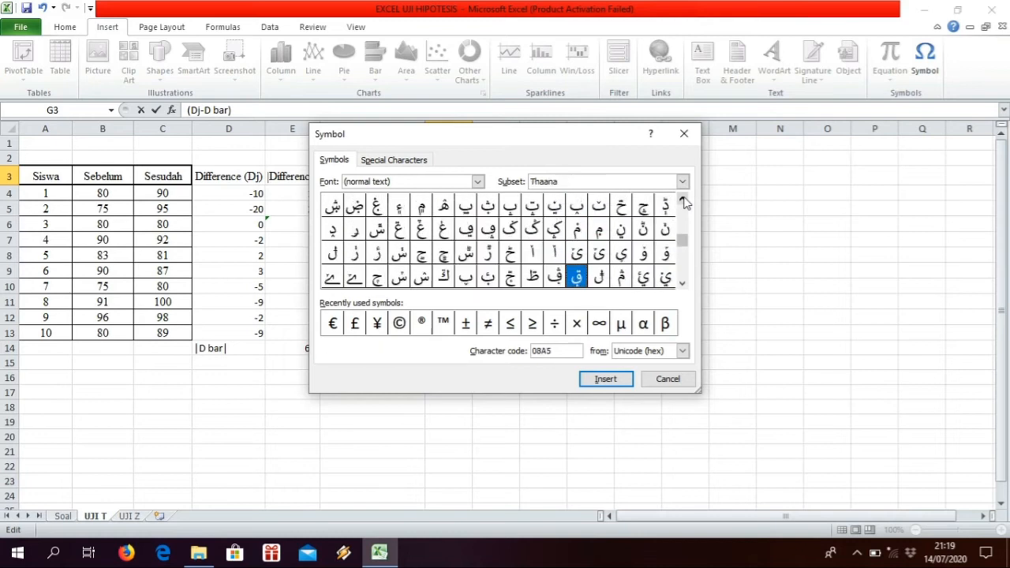
pyautogui.press('Down')
pyautogui.press('Down')
pyautogui.press('Down')
pyautogui.press('Down')
pyautogui.press('Down')
pyautogui.press('Down')
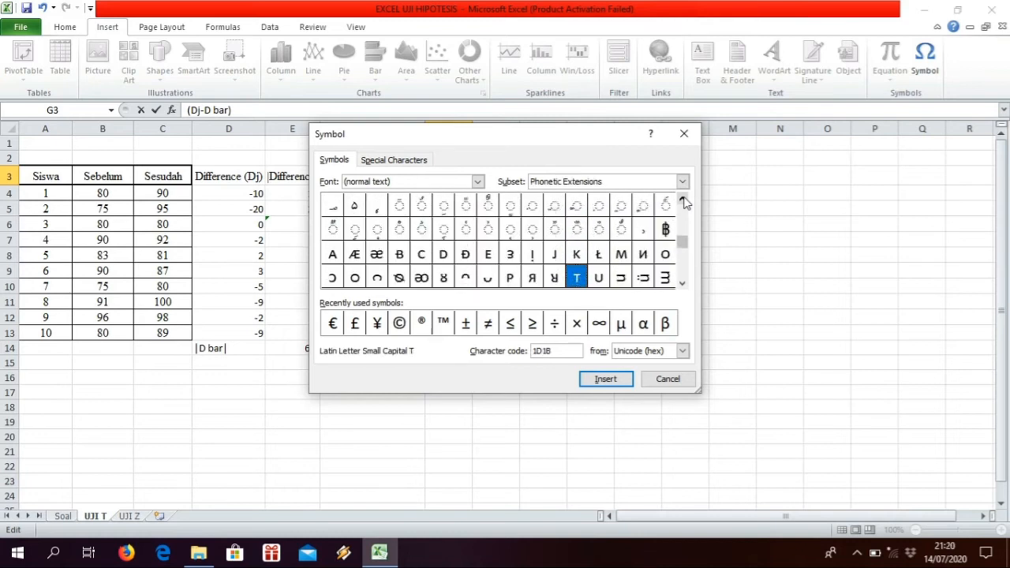
pyautogui.press('Down')
pyautogui.press('Down')
pyautogui.press('Down')
pyautogui.press('Down')
pyautogui.press('Down')
pyautogui.press('Down')
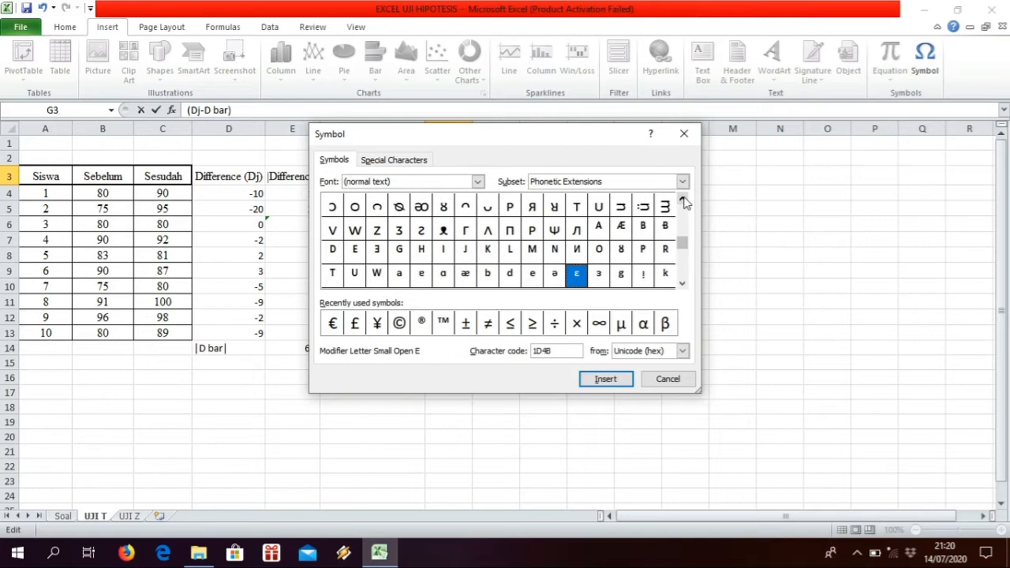
pyautogui.press('Down')
pyautogui.press('Down')
pyautogui.press('Down')
pyautogui.press('Down')
pyautogui.press('Down')
pyautogui.press('Down')
pyautogui.press('Down')
pyautogui.press('Down')
pyautogui.press('Down')
pyautogui.press('Down')
pyautogui.press('Down')
pyautogui.press('Down')
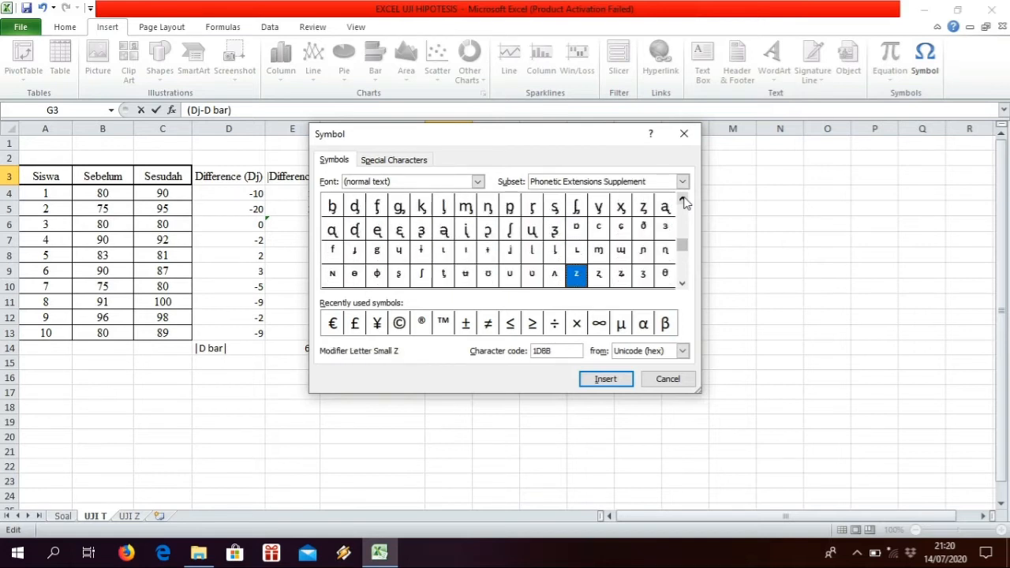
# - Look through the symbol sets from Phonetic Extensions Supplement to Superscripts and Subscripts for a small 2 for the G3 heading
pyautogui.press('Down')
pyautogui.press('Down')
pyautogui.press('Down')
pyautogui.press('Down')
pyautogui.press('Down')
pyautogui.press('Down')
pyautogui.press('Down')
pyautogui.press('Down')
pyautogui.press('Down')
pyautogui.press('Down')
pyautogui.press('Down')
pyautogui.press('Down')
pyautogui.press('Down')
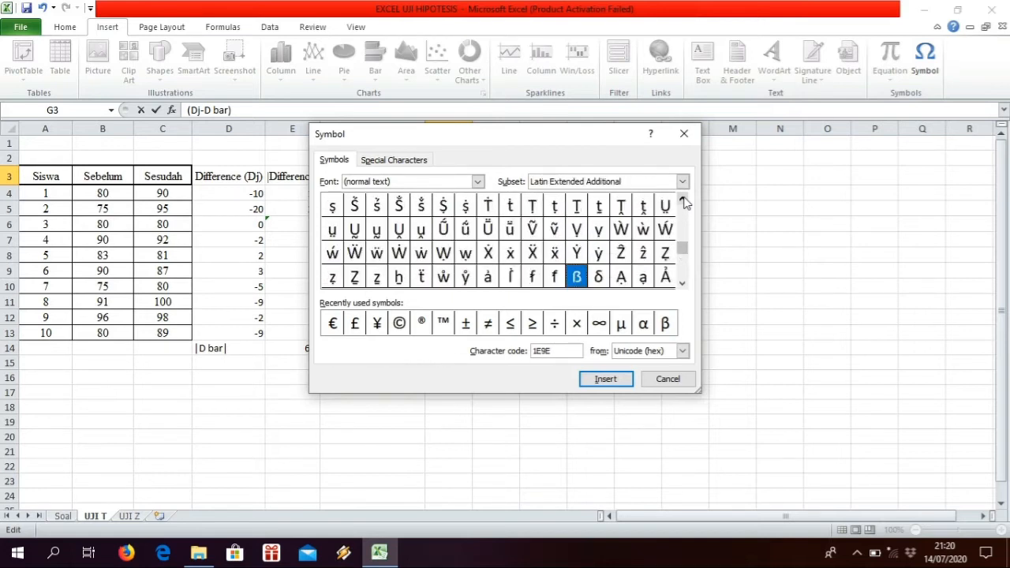
pyautogui.press('Down')
pyautogui.press('Down')
pyautogui.press('Down')
pyautogui.press('Down')
pyautogui.press('Down')
pyautogui.press('Down')
pyautogui.press('Down')
pyautogui.press('Down')
pyautogui.press('Down')
pyautogui.press('Down')
pyautogui.press('Down')
pyautogui.press('Down')
pyautogui.press('Down')
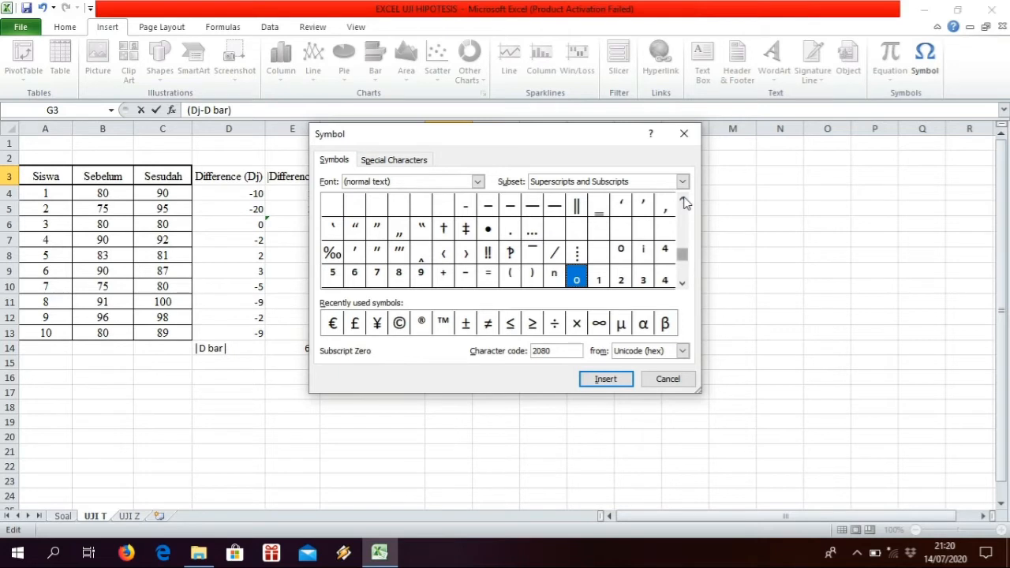
pyautogui.press('Down')
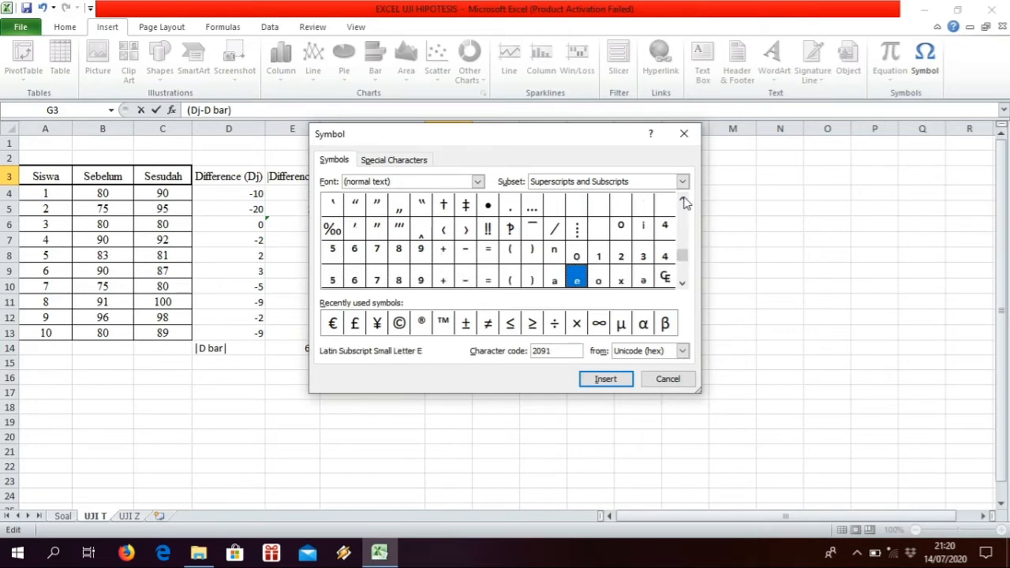
# - Try the Subscript Two character at the end of the (Dj-D bar) heading in G3, and delete it again
pyautogui.press('Up')
pyautogui.press('Right')
pyautogui.press('Right')
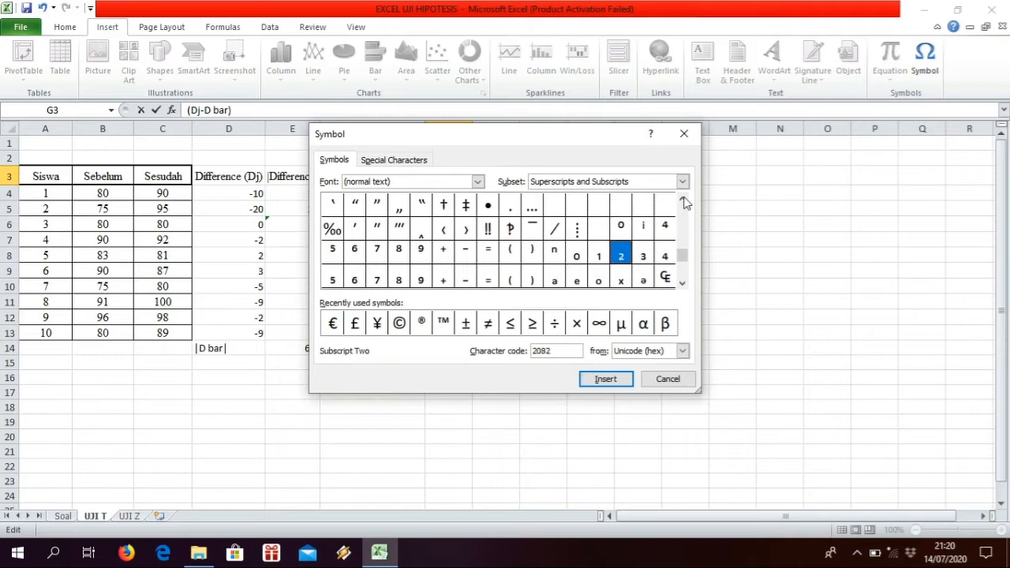
pyautogui.press('Return')
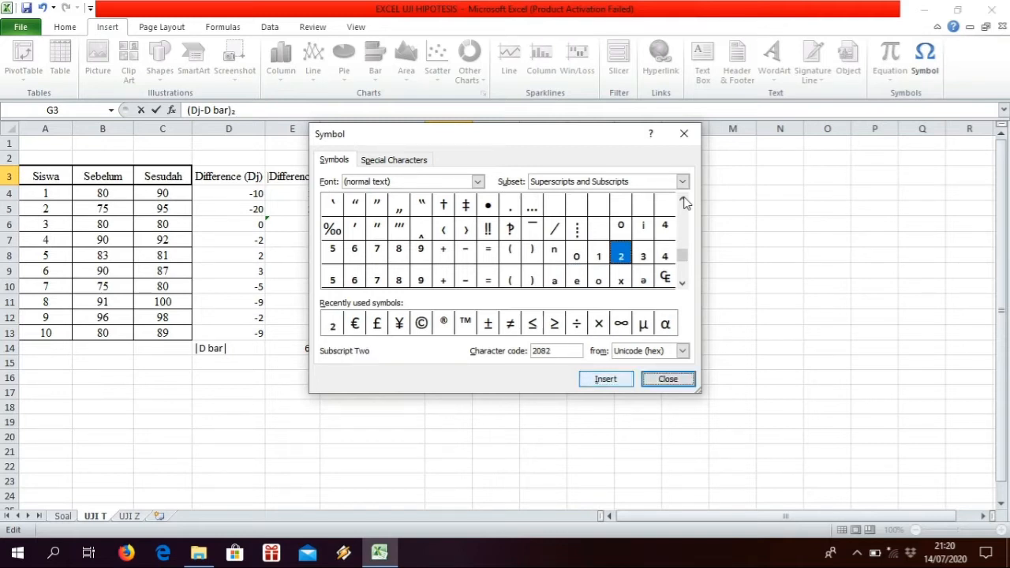
pyautogui.press('Return')
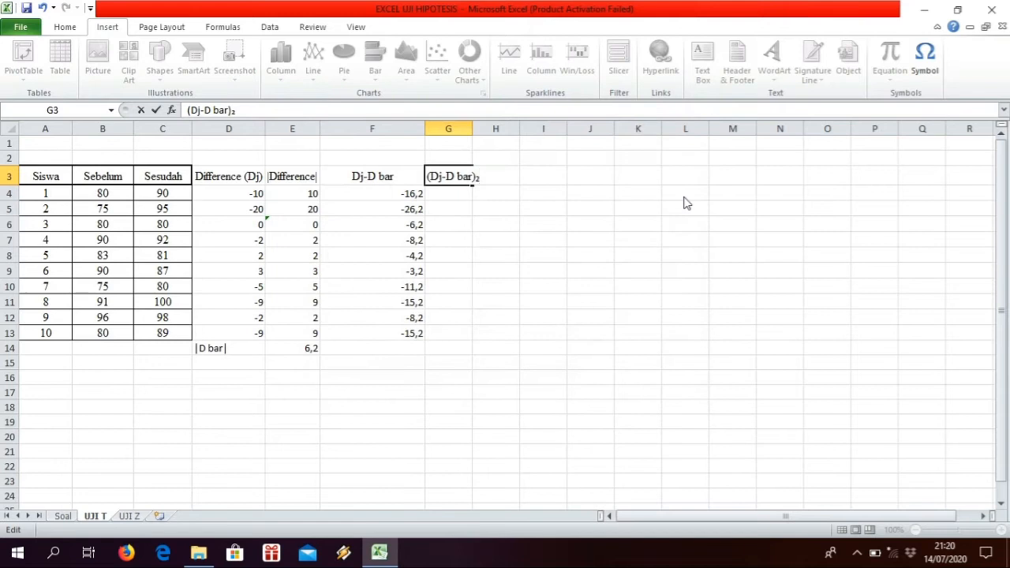
pyautogui.press('BackSpace')
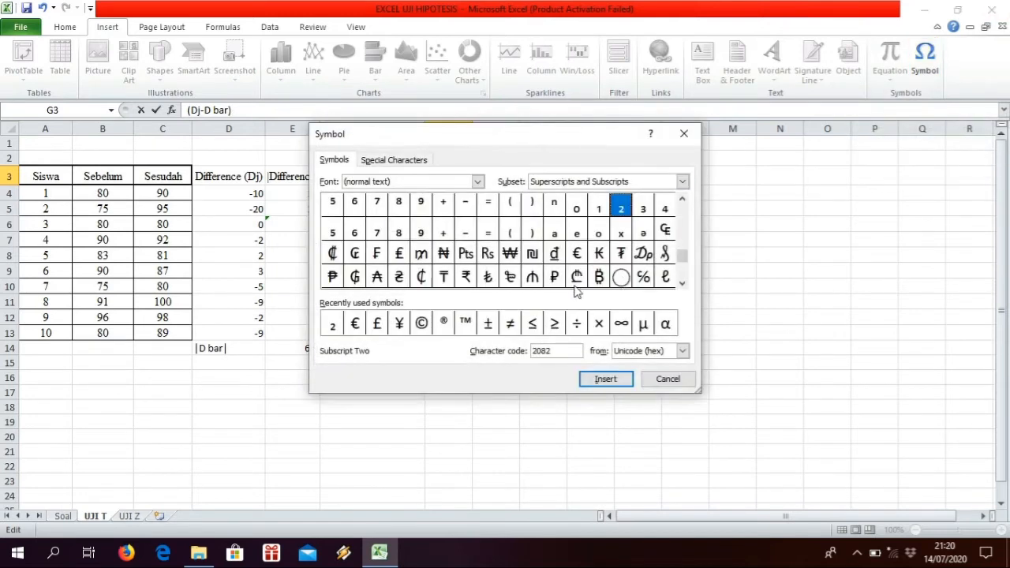
# - Look through the symbol sets from Superscripts and Subscripts to Arabic Presentation Forms-B for a raised 2
pyautogui.press('Down')
pyautogui.press('Down')
pyautogui.press('Down')
pyautogui.press('Down')
pyautogui.press('Down')
pyautogui.press('Down')
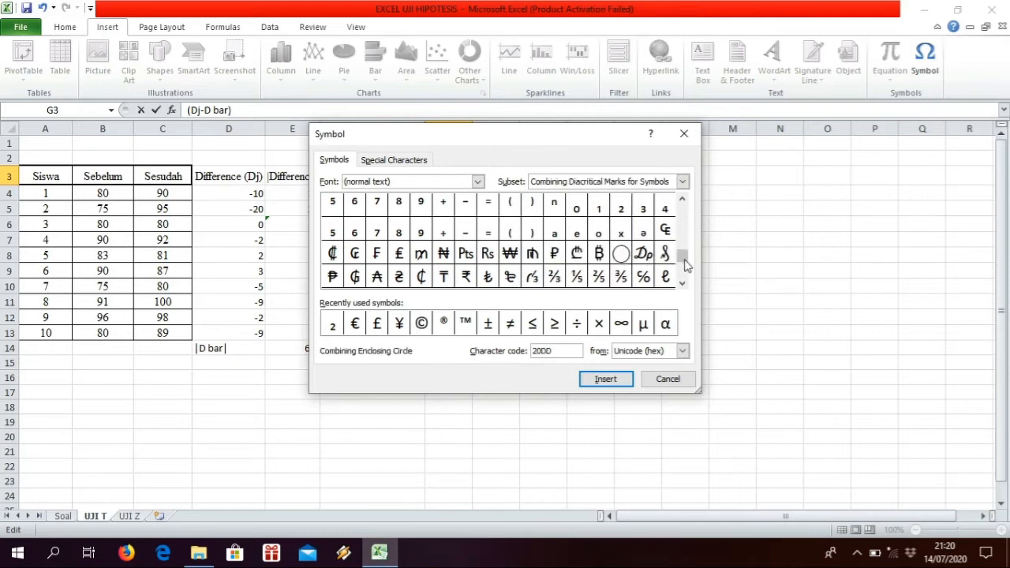
pyautogui.press('Down')
pyautogui.press('Down')
pyautogui.press('Down')
pyautogui.press('Down')
pyautogui.press('Down')
pyautogui.press('Down')
pyautogui.press('Down')
pyautogui.press('Down')
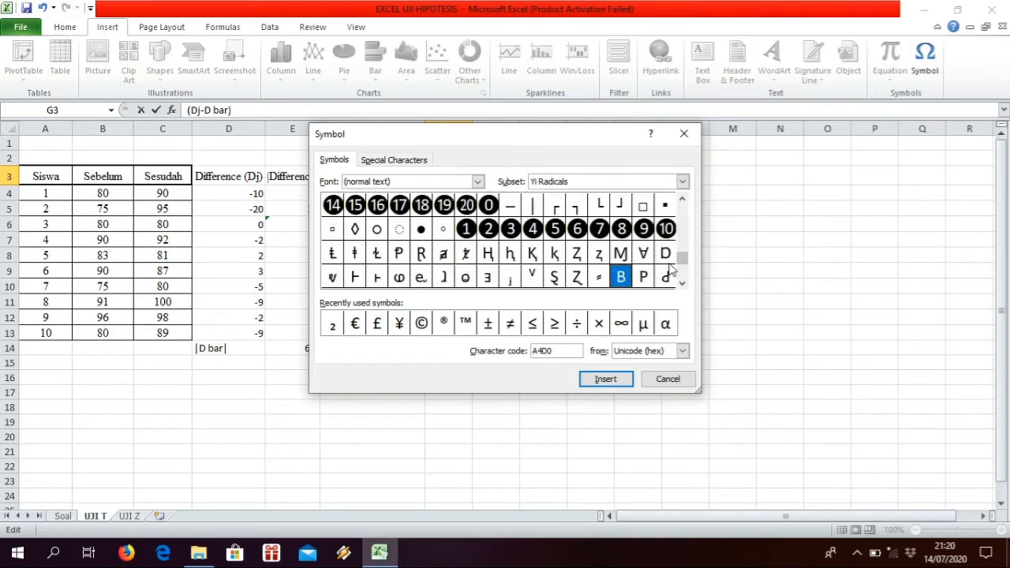
pyautogui.press('Down')
pyautogui.press('Down')
pyautogui.press('Down')
pyautogui.press('Down')
pyautogui.press('Down')
pyautogui.press('Down')
pyautogui.press('Down')
pyautogui.press('Down')
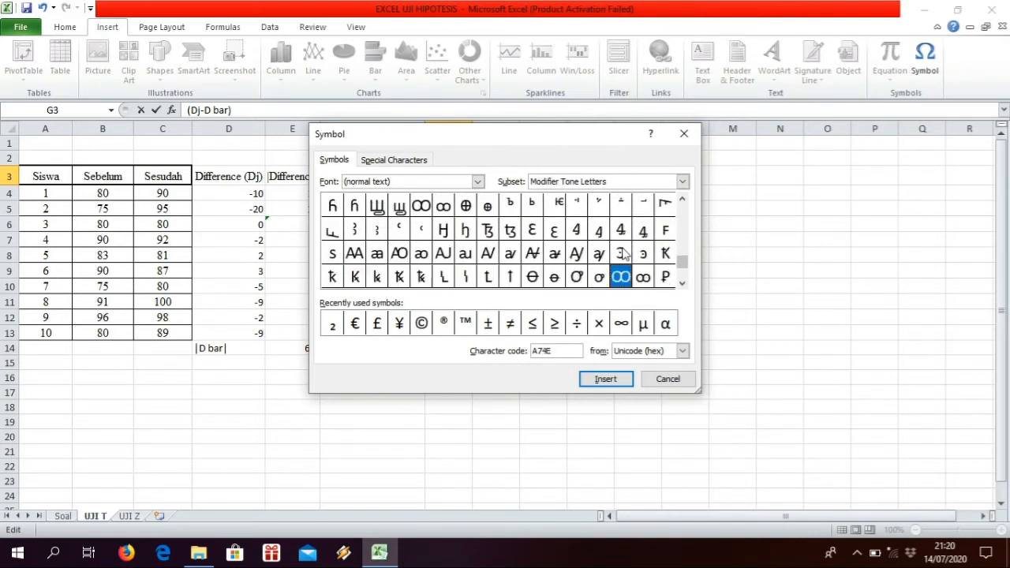
pyautogui.press('Down')
pyautogui.press('Down')
pyautogui.press('Down')
pyautogui.press('Down')
pyautogui.press('Down')
pyautogui.press('Down')
pyautogui.press('Down')
pyautogui.press('Down')
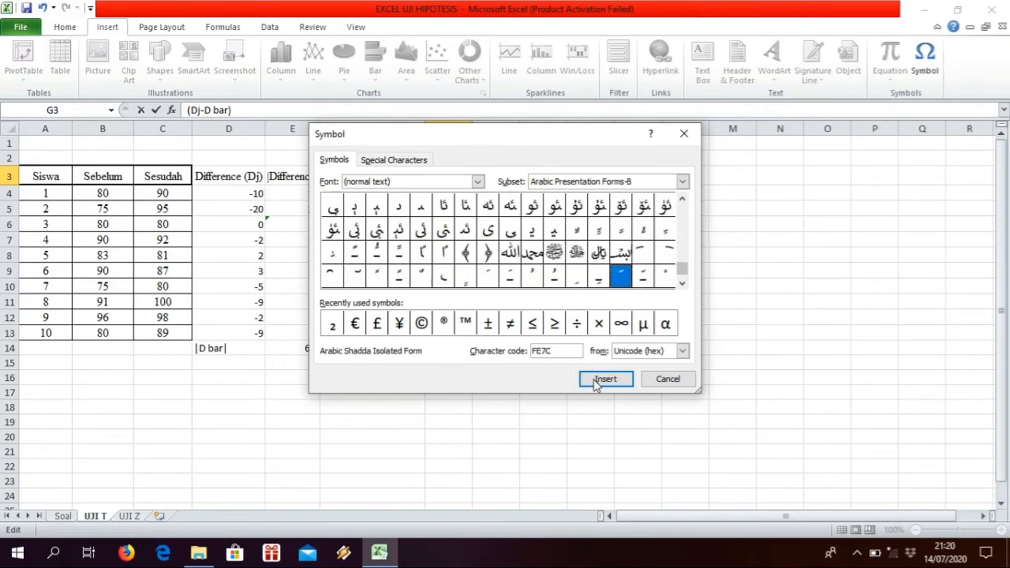
pyautogui.press('Down')
pyautogui.press('Down')
pyautogui.press('Down')
pyautogui.press('Down')
pyautogui.press('Down')
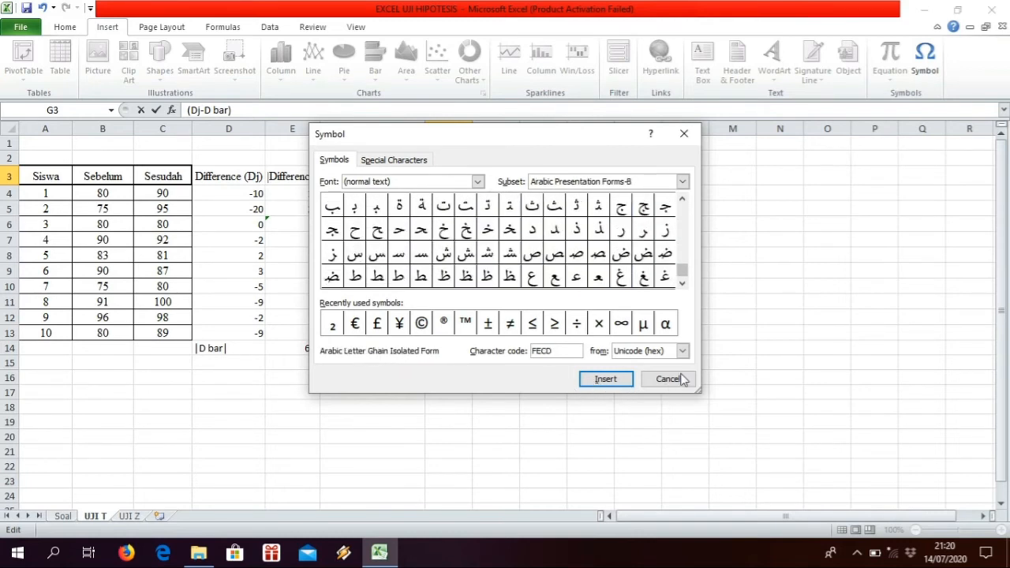
pyautogui.press('Down')
pyautogui.press('Down')
# - Look back through the symbol sets from Arabic Presentation Forms-B to General Punctuation for a raised 2
pyautogui.press('Up')
pyautogui.press('Up')
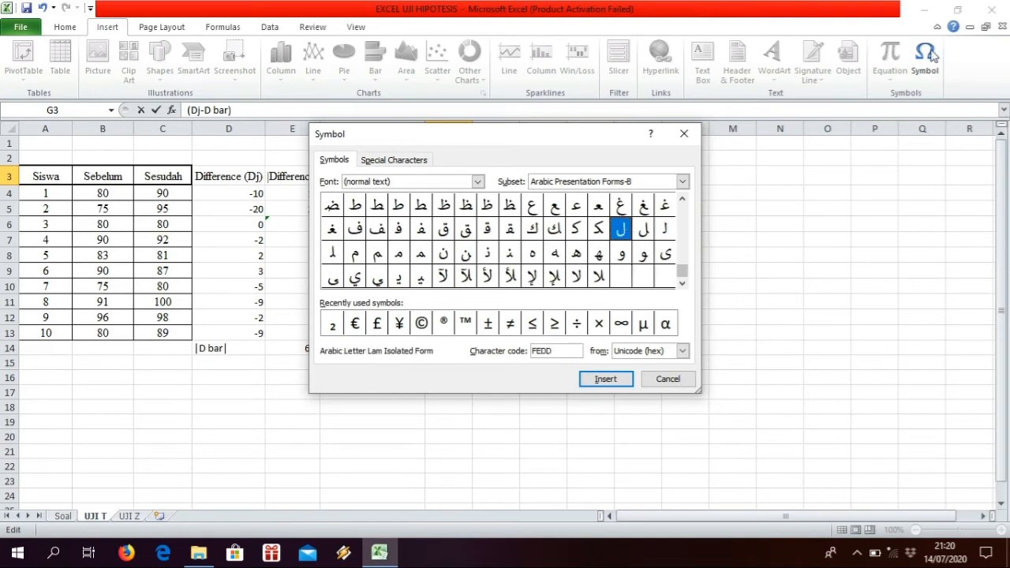
pyautogui.press('Up')
pyautogui.press('Up')
pyautogui.press('Up')
pyautogui.press('Up')
pyautogui.press('Up')
pyautogui.press('Up')
pyautogui.press('Up')
pyautogui.press('Up')
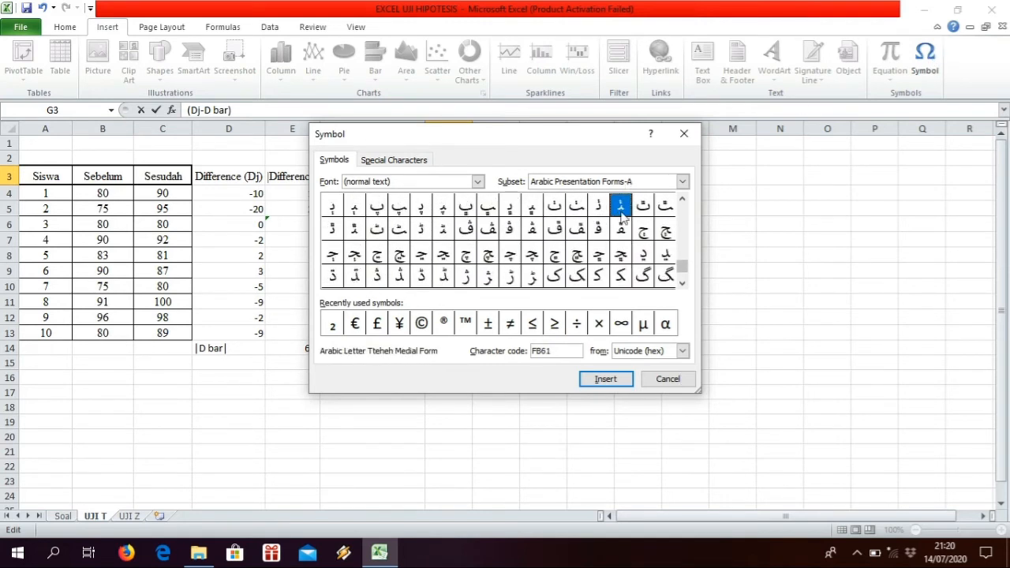
pyautogui.press('Up')
pyautogui.press('Up')
pyautogui.press('Up')
pyautogui.press('Up')
pyautogui.press('Up')
pyautogui.press('Up')
pyautogui.press('Up')
pyautogui.press('Up')
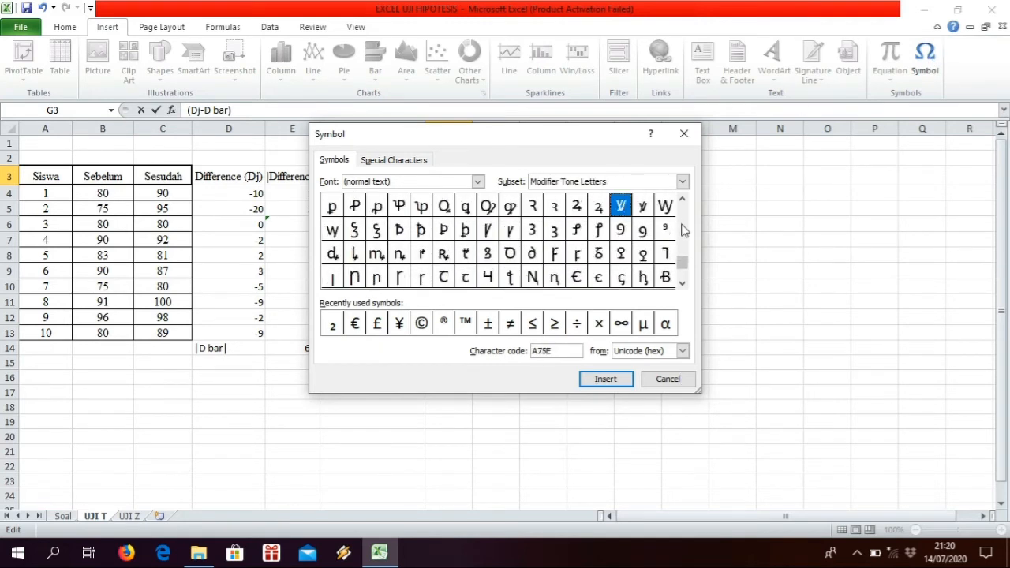
pyautogui.press('Up')
pyautogui.press('Up')
pyautogui.press('Up')
pyautogui.press('Up')
pyautogui.press('Up')
pyautogui.press('Up')
pyautogui.press('Up')
pyautogui.press('Up')
pyautogui.press('Up')
pyautogui.press('Up')
pyautogui.press('Up')
pyautogui.press('Up')
pyautogui.press('Up')
pyautogui.press('Up')
pyautogui.press('Up')
pyautogui.press('Up')
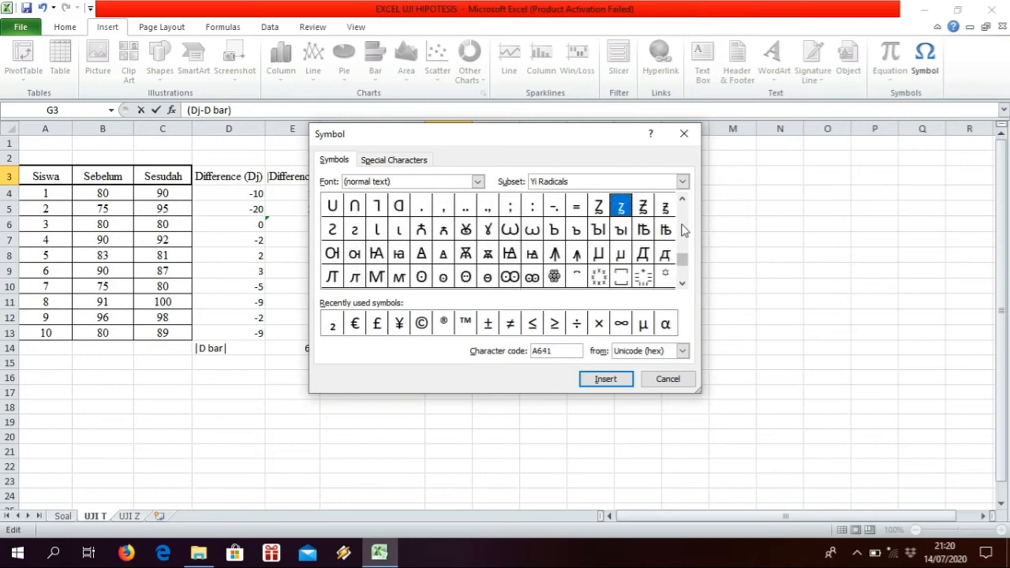
pyautogui.press('Up')
pyautogui.press('Up')
pyautogui.press('Up')
pyautogui.press('Up')
pyautogui.press('Up')
pyautogui.press('Up')
pyautogui.press('Up')
pyautogui.press('Up')
pyautogui.press('Up')
pyautogui.press('Up')
pyautogui.press('Up')
pyautogui.press('Up')
pyautogui.press('Up')
pyautogui.press('Up')
pyautogui.press('Up')
pyautogui.press('Up')
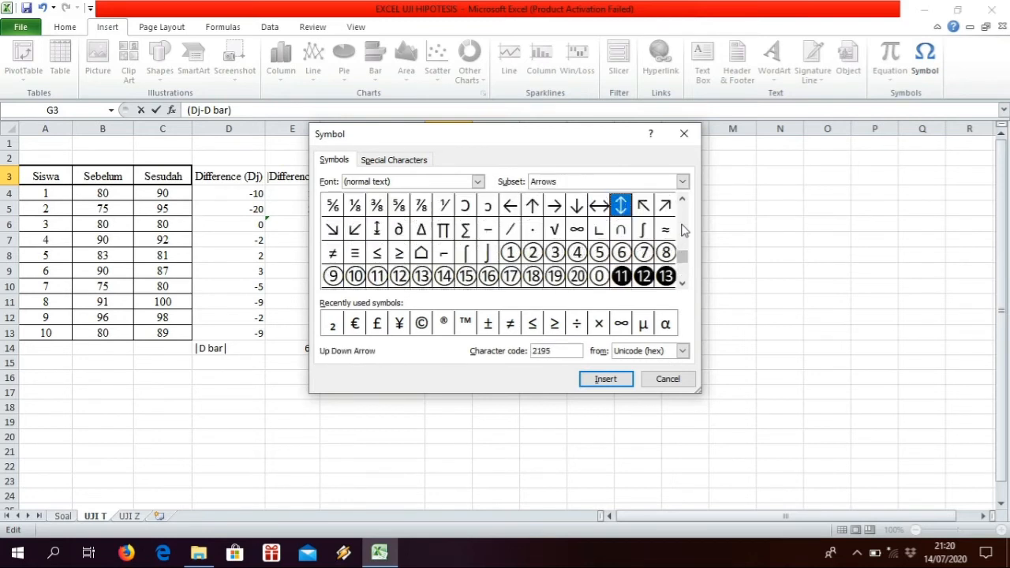
pyautogui.press('Up')
pyautogui.press('Up')
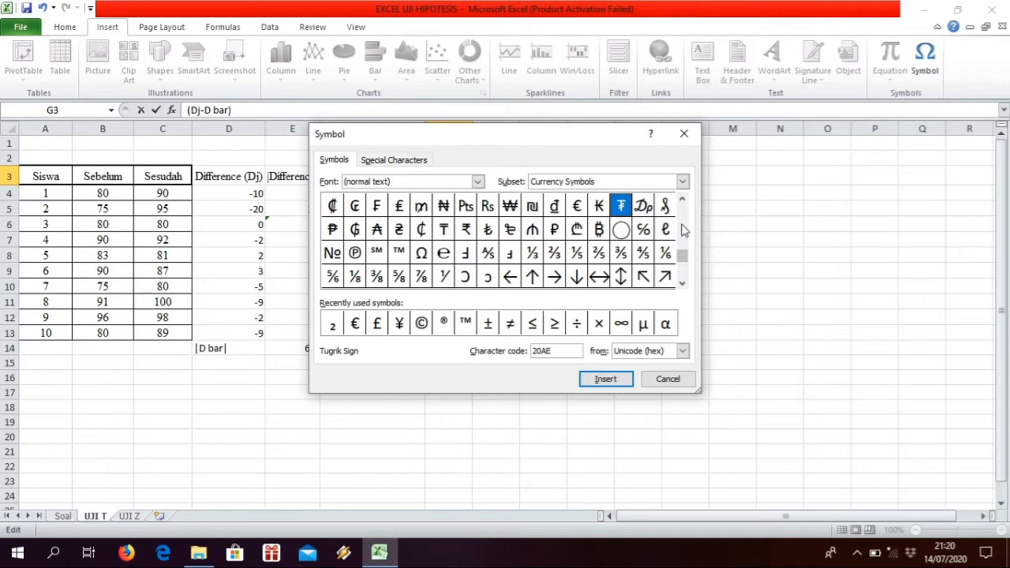
pyautogui.press('Up')
pyautogui.press('Up')
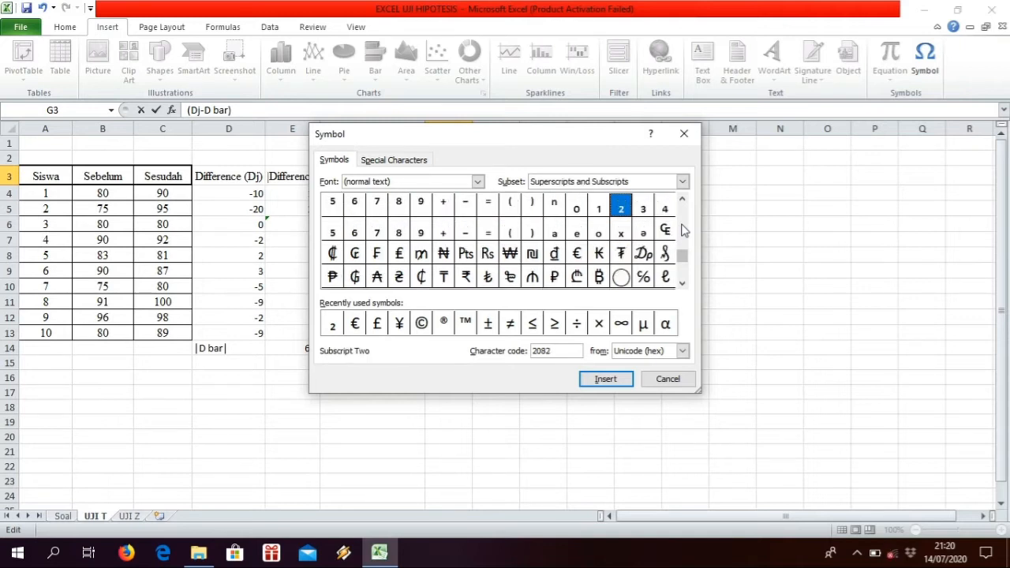
pyautogui.press('Up')
pyautogui.press('Up')
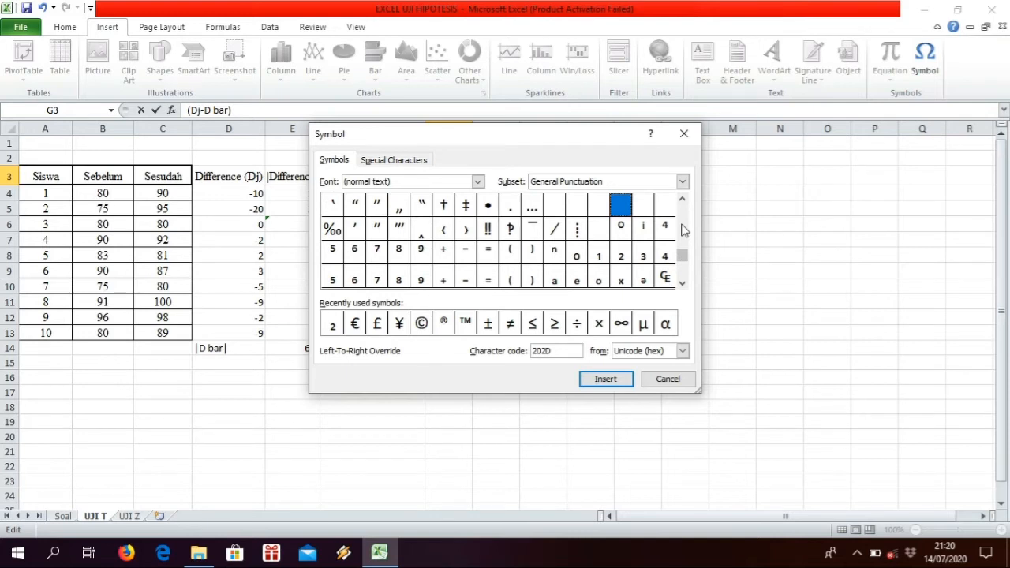
# - Insert the Superscript Two character from Latin-1 Supplement at the end of the G3 heading, making it (Dj-D bar)²
pyautogui.press('Up')
pyautogui.press('Up')
pyautogui.press('Up')
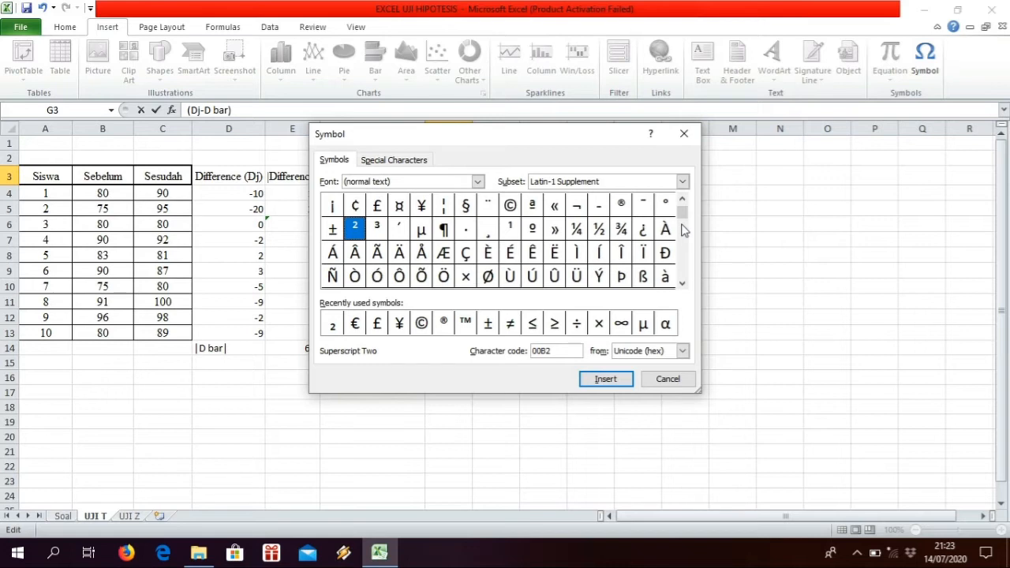
pyautogui.press('Return')
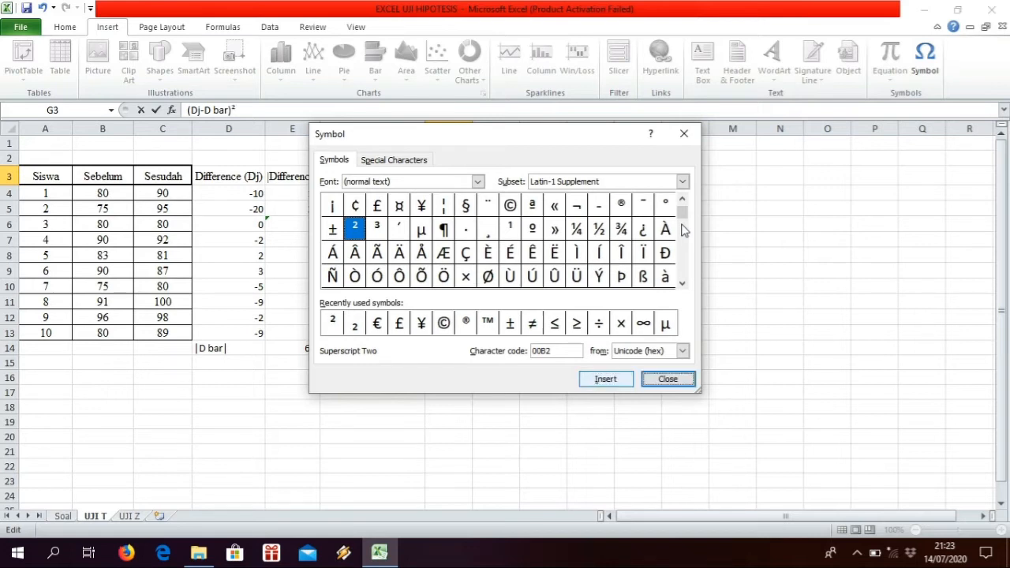
pyautogui.press('Return')
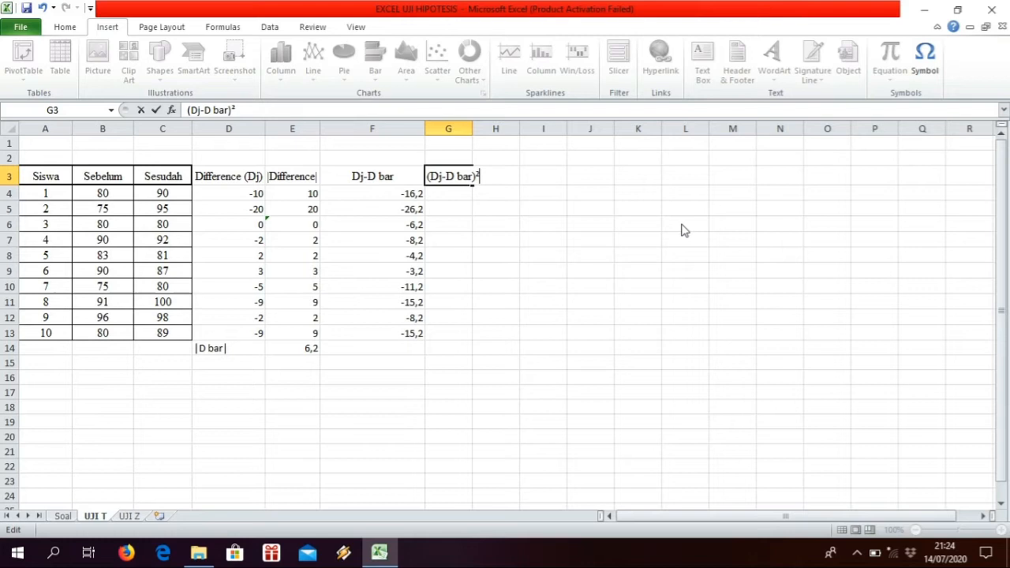
# - Append /9 to the G3 heading so that it reads (Dj-D bar)²/9
pyautogui.write('/9')
pyautogui.press('Return')
pyautogui.press('Up')
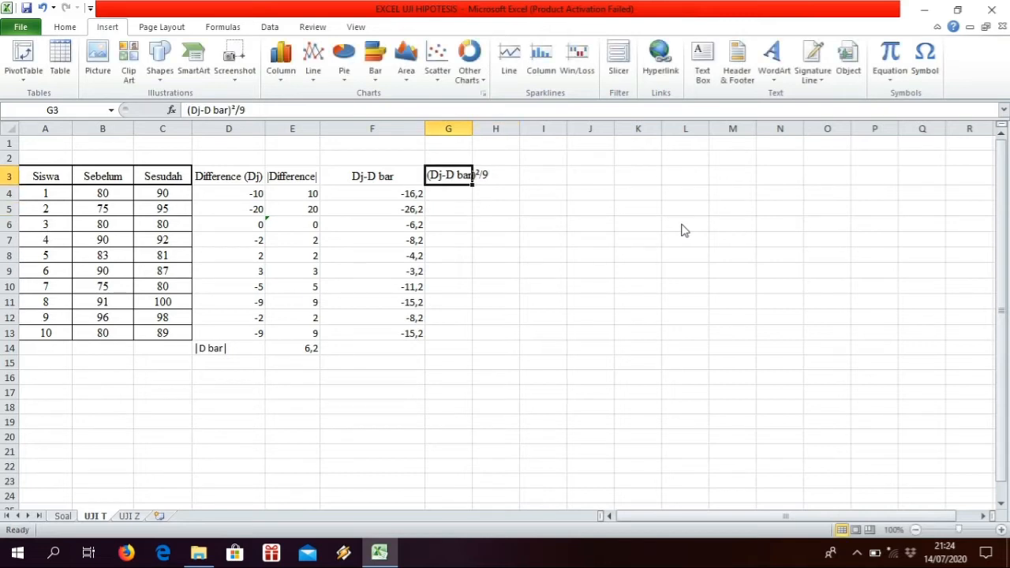
# - Fit the width of column G to its (Dj-D bar)²/9 heading
pyautogui.hotkey('shift', 'Up')
pyautogui.hotkey('shift', 'Up')
pyautogui.hotkey('shift', 'Right')
pyautogui.hotkey('shift', 'Left')
pyautogui.press('Up')
pyautogui.press('Up')
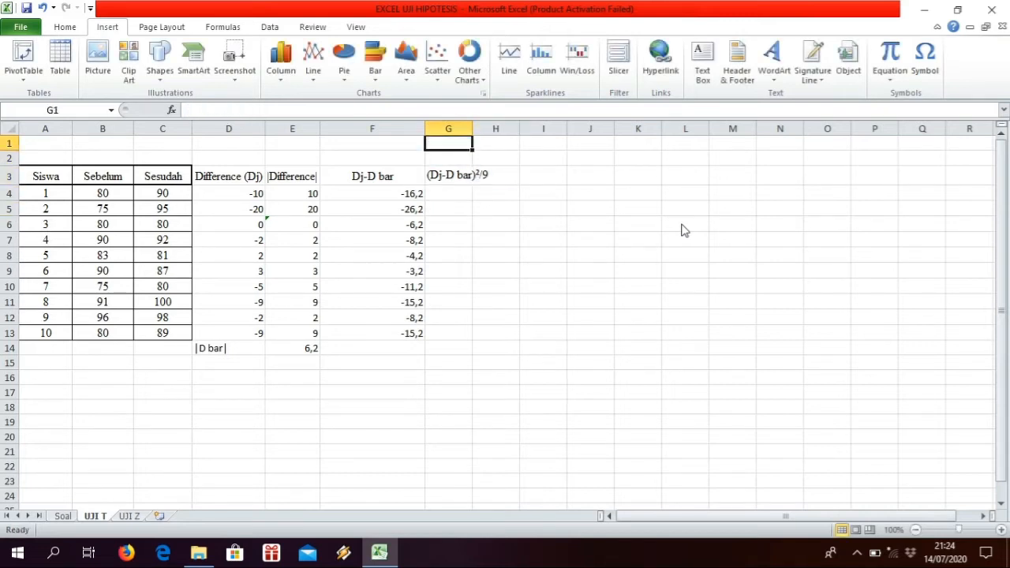
pyautogui.doubleClick(472, 129)
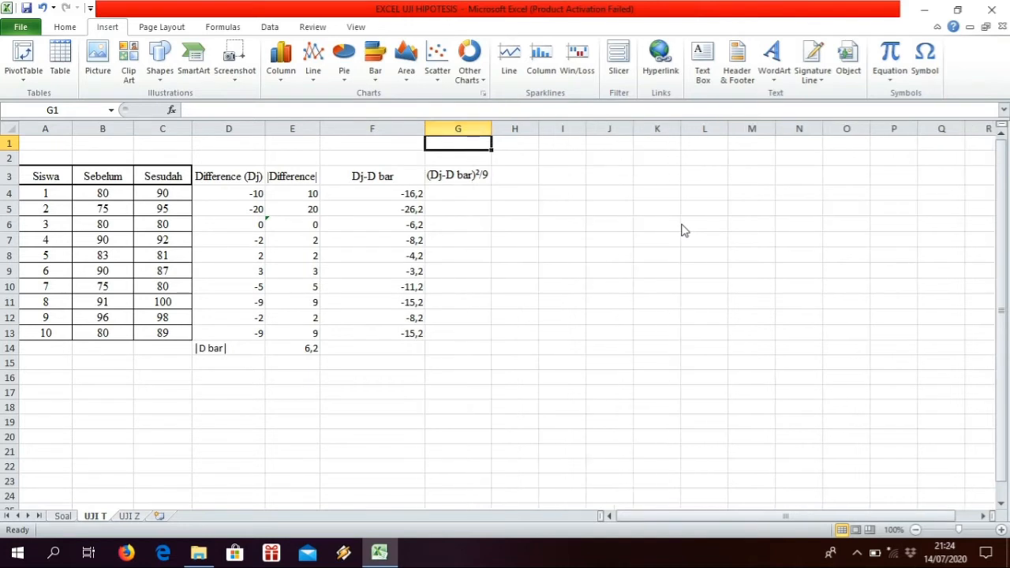
# - Begin a formula in G4 with =(f4, referring to the first Dj-D bar value
pyautogui.press('Down')
pyautogui.press('Down')
pyautogui.press('Down')
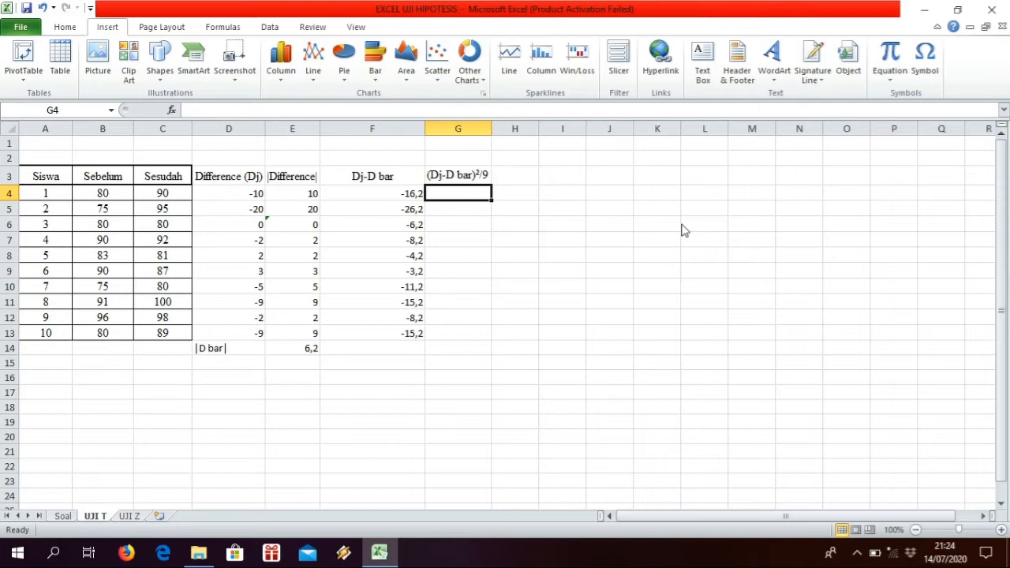
pyautogui.write('=')
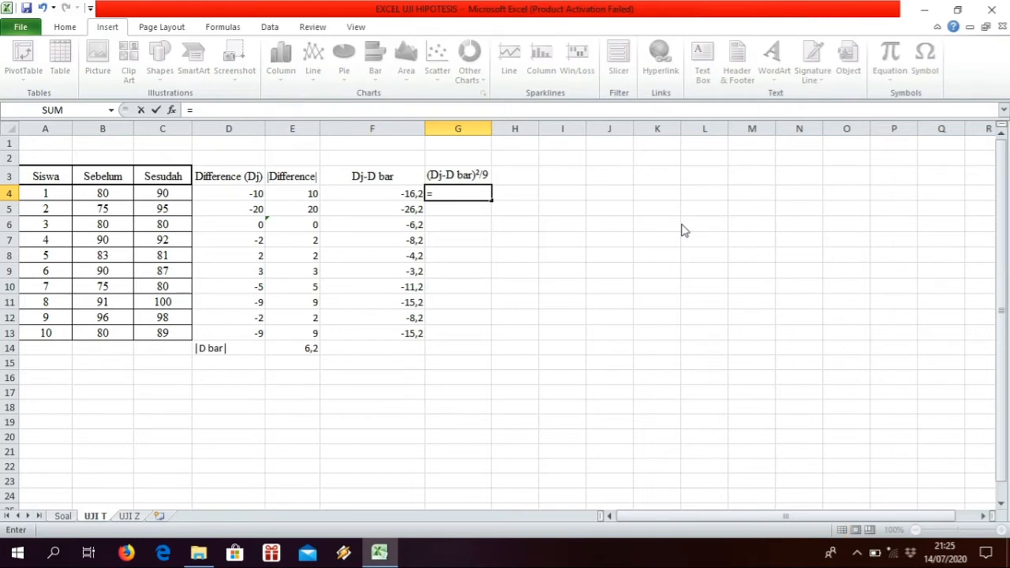
pyautogui.write('(f')
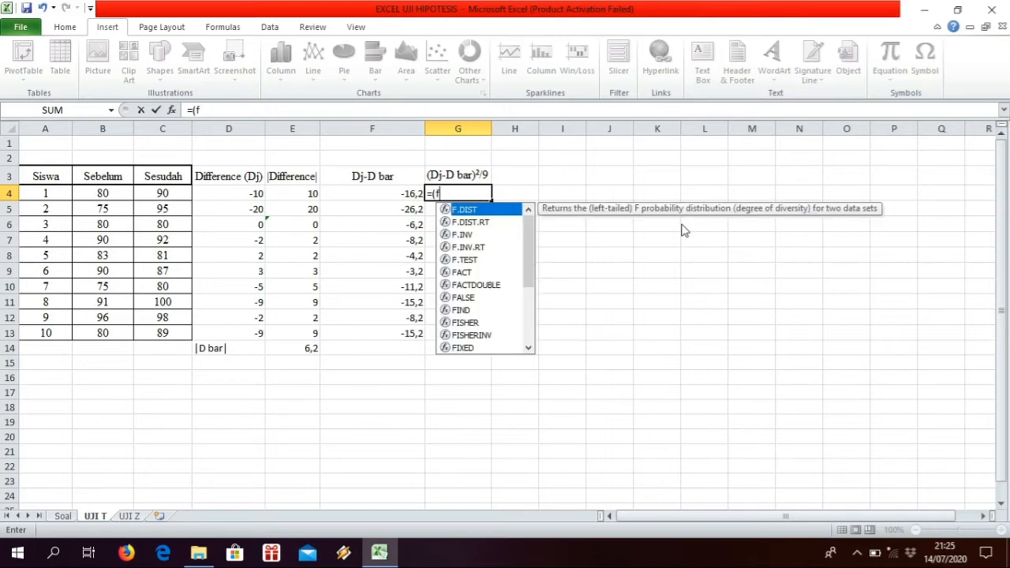
pyautogui.write('4')
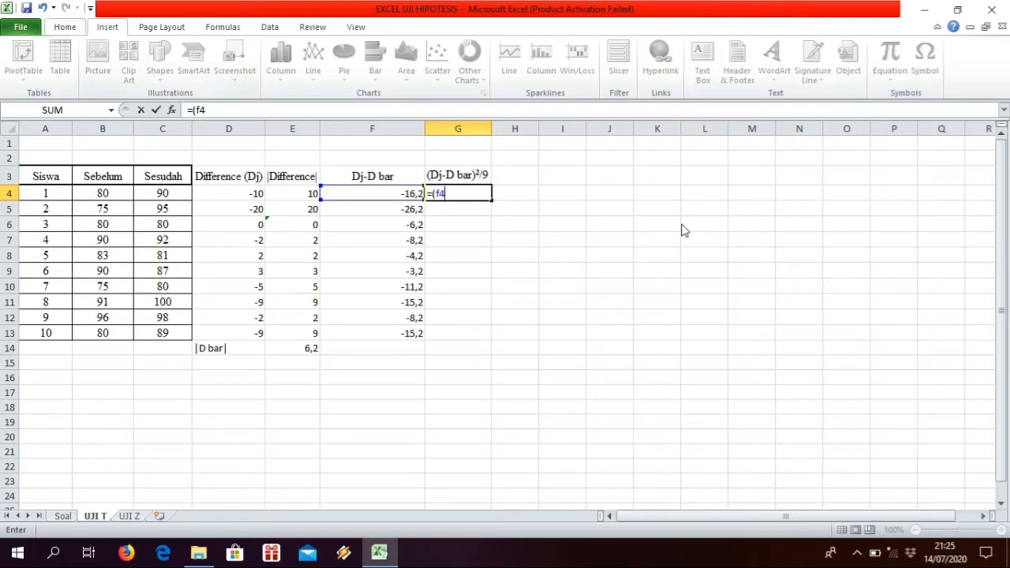
# - Try to commit the incomplete formula =(f4 in G4, decline the proposed correction and return to editing it
pyautogui.press('F2')
pyautogui.press('Return')
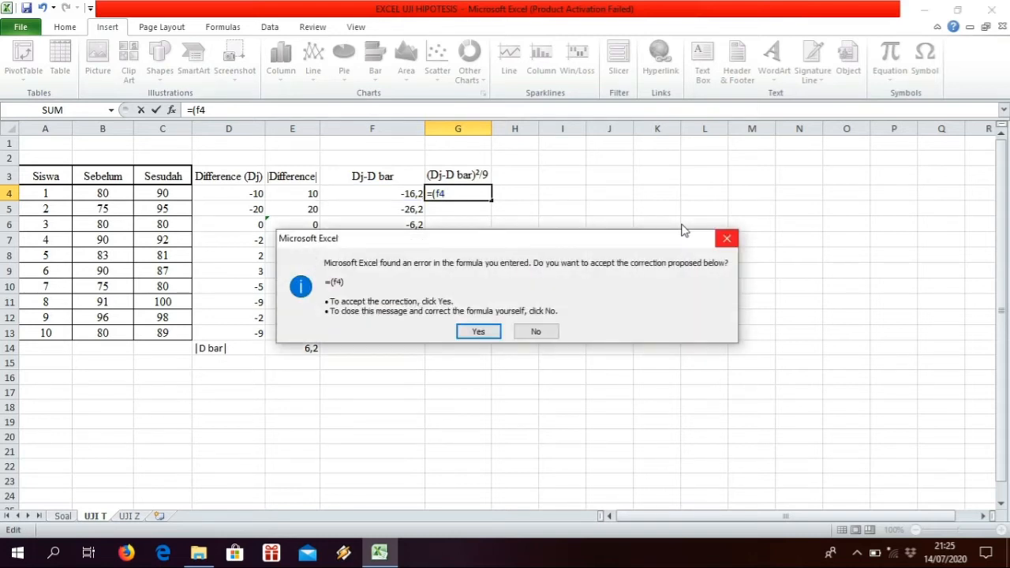
pyautogui.press('Escape')
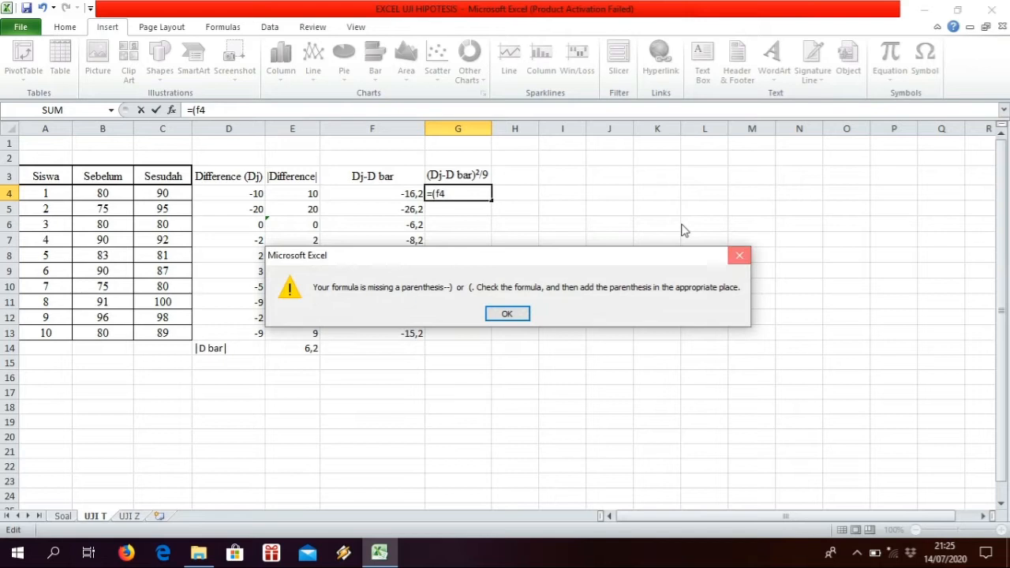
pyautogui.press('Return')
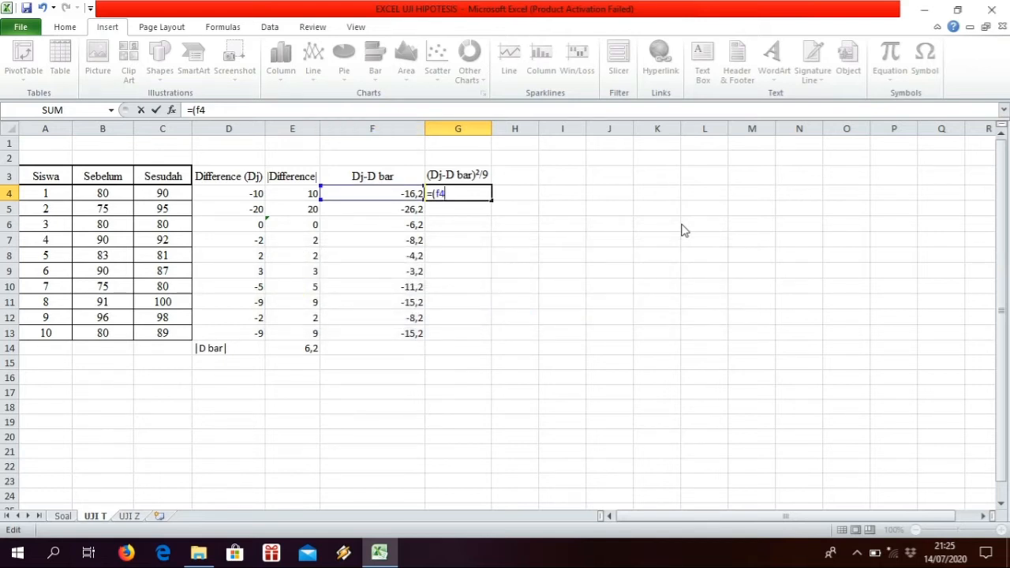
pyautogui.hotkey('alt', 'h')
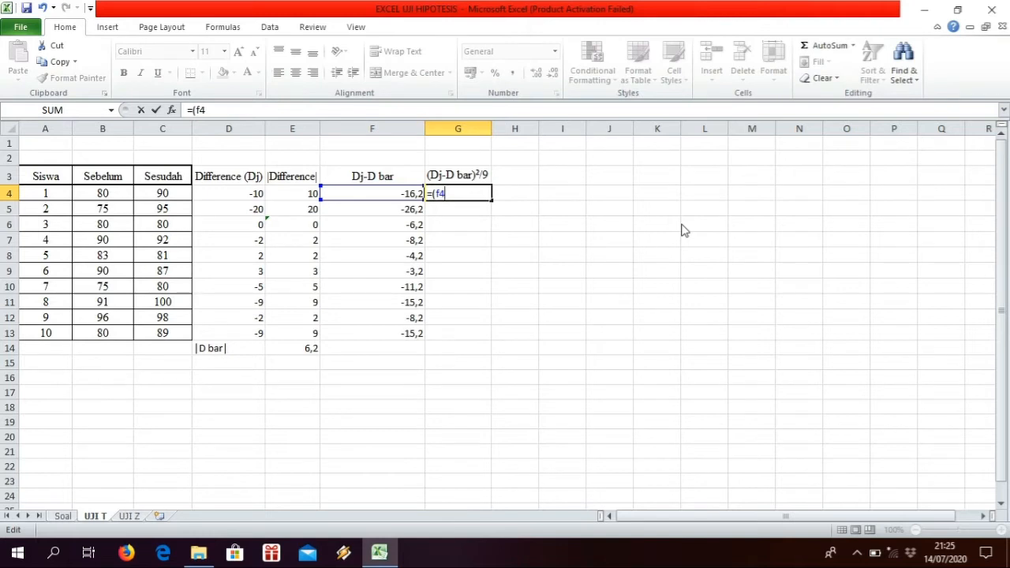
pyautogui.hotkey('alt', 'n')
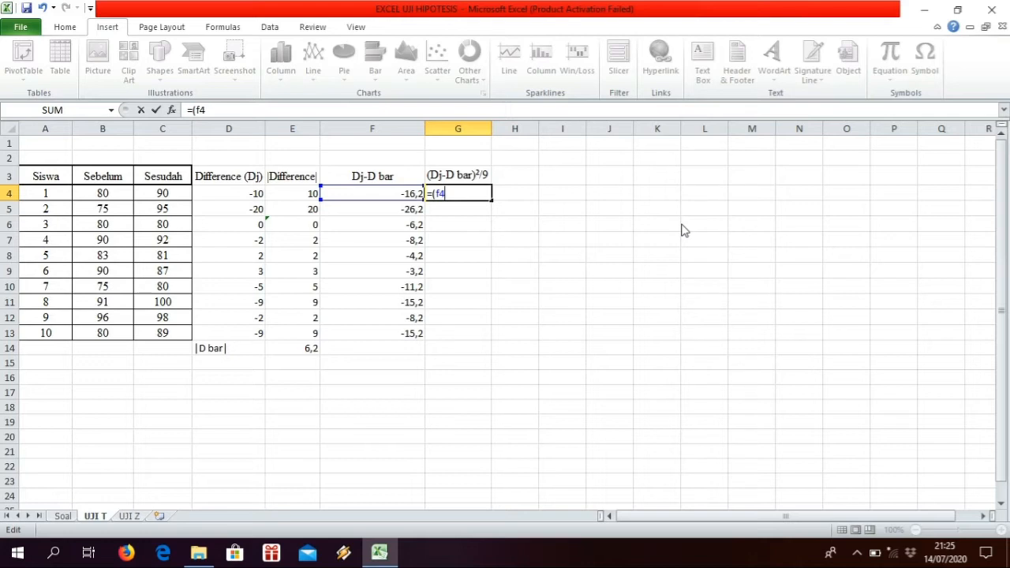
# - Extend the G4 formula to =(f4^2/9, try to commit it and decline the proposed correction
pyautogui.write('^2/9')
pyautogui.press('Return')
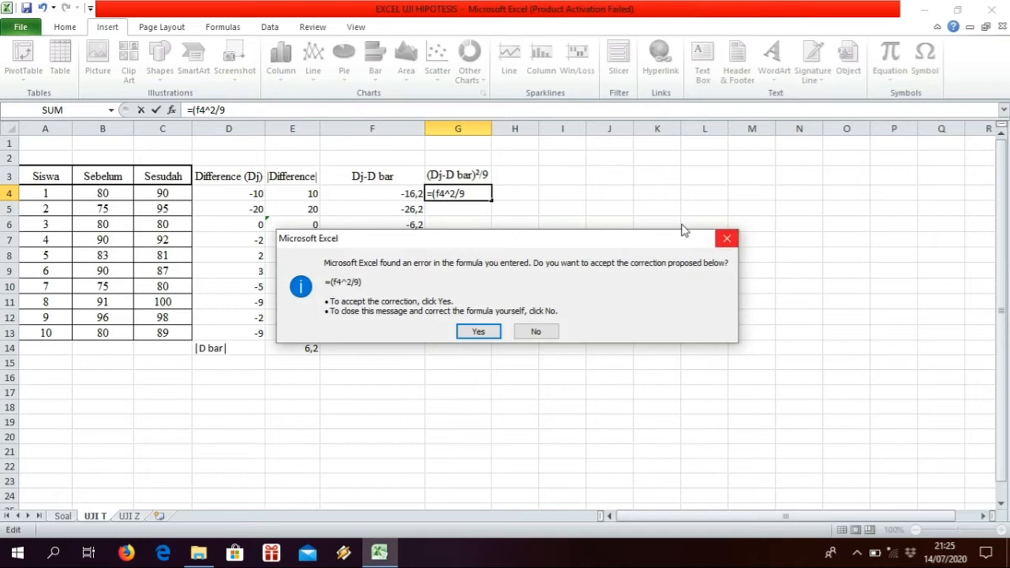
pyautogui.press('Escape')
pyautogui.press('Return')
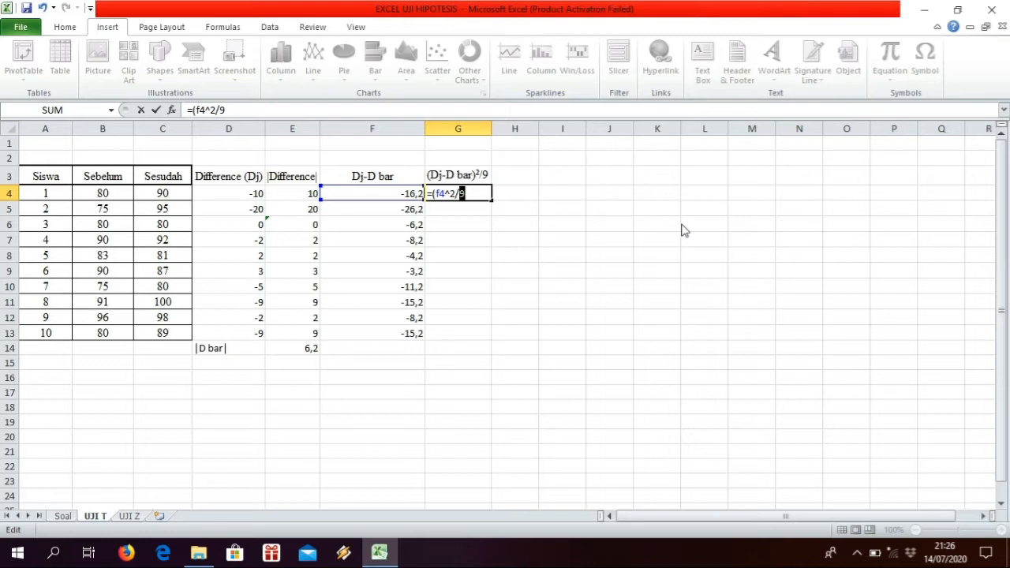
pyautogui.press('F2')
pyautogui.press('Down')
pyautogui.press('Down')
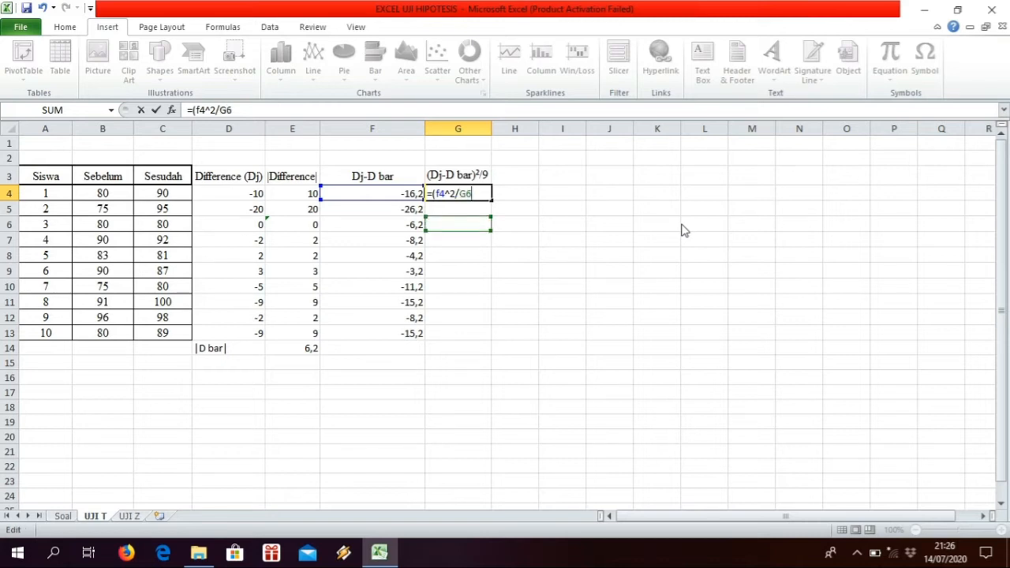
pyautogui.press('BackSpace')
pyautogui.press('BackSpace')
pyautogui.write('9')
pyautogui.press('Return')
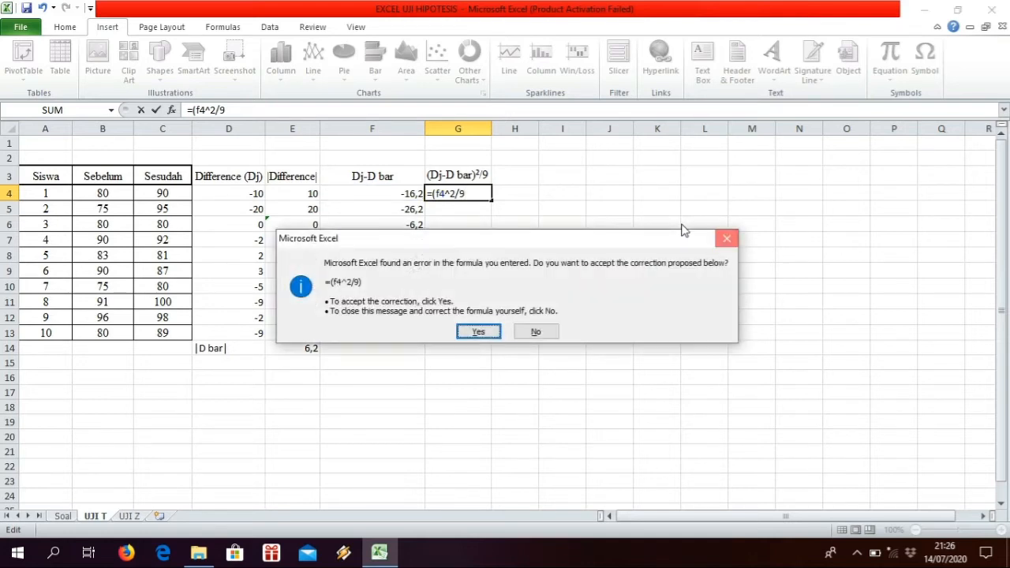
pyautogui.press('Escape')
pyautogui.press('Return')
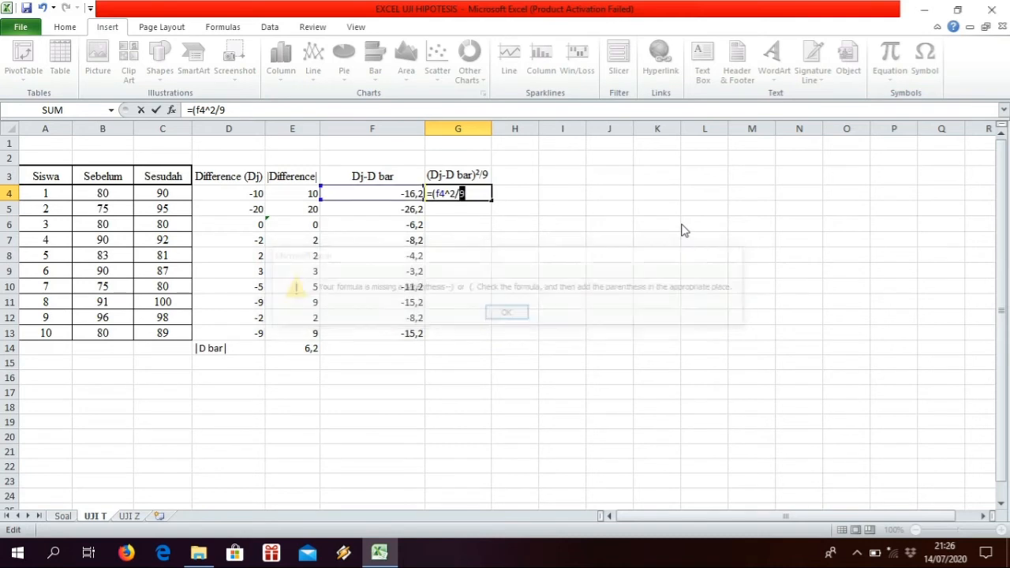
# - Add the missing closing parenthesis to the G4 formula that squares F4 and divides by 9, and commit it
pyautogui.press('Left')
pyautogui.press('Left')
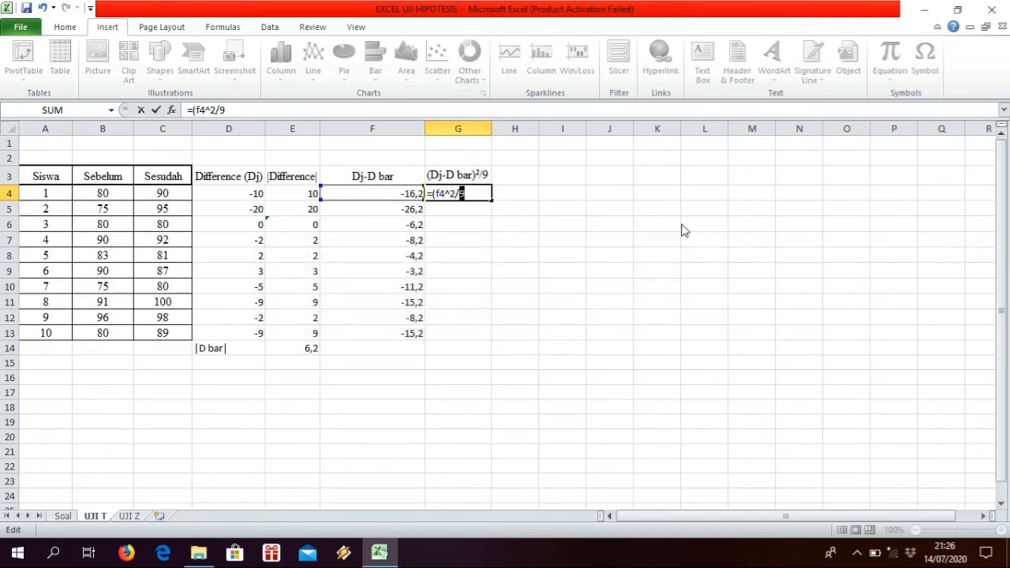
pyautogui.write(')')
pyautogui.press('Return')
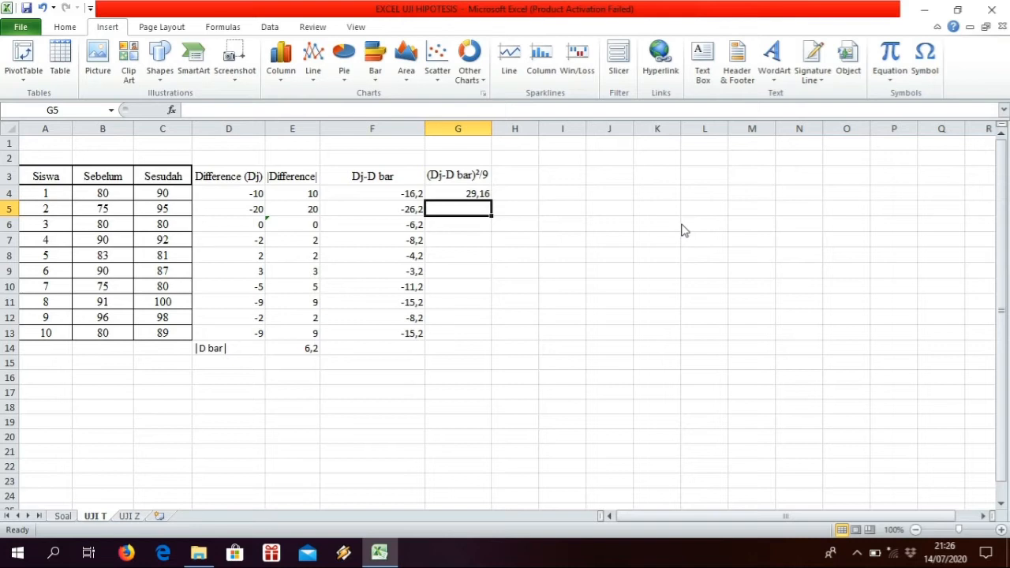
# - Enter the formula =(F5^2)/9 in G5 for the second student's squared deviation divided by 9
pyautogui.write('=(')
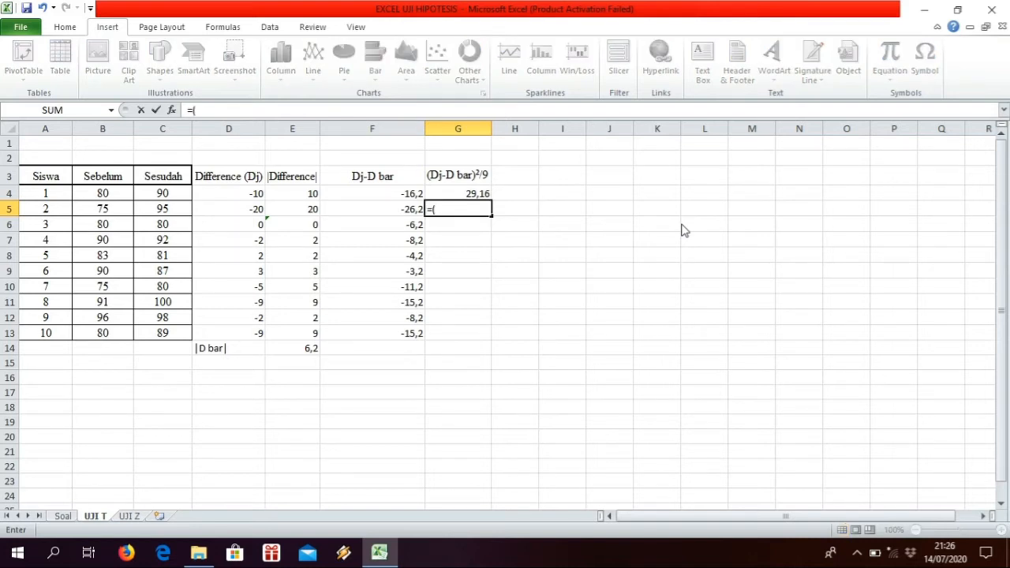
pyautogui.write('F5')
pyautogui.write('^2')
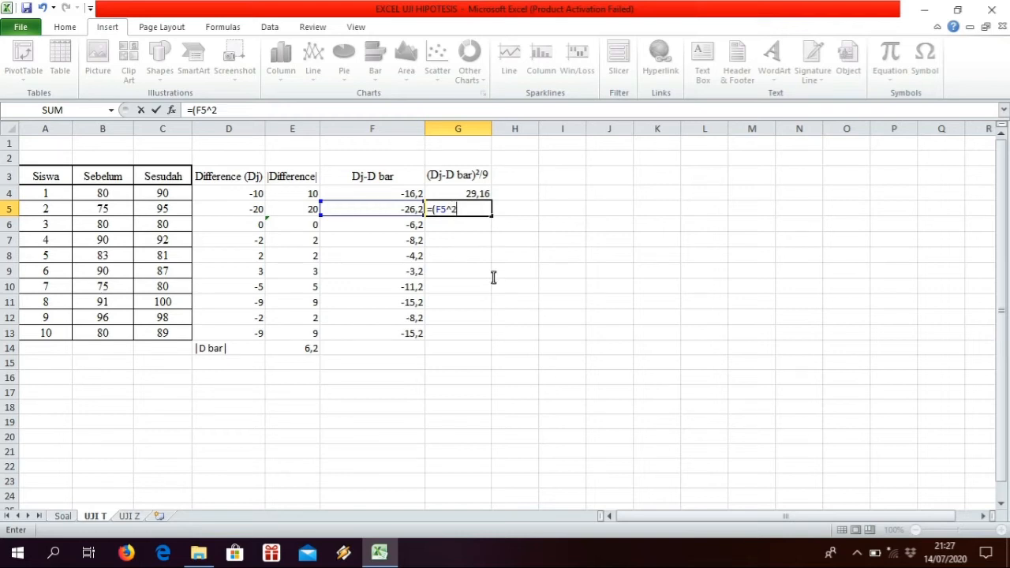
pyautogui.write(')/9')
pyautogui.press('Return')
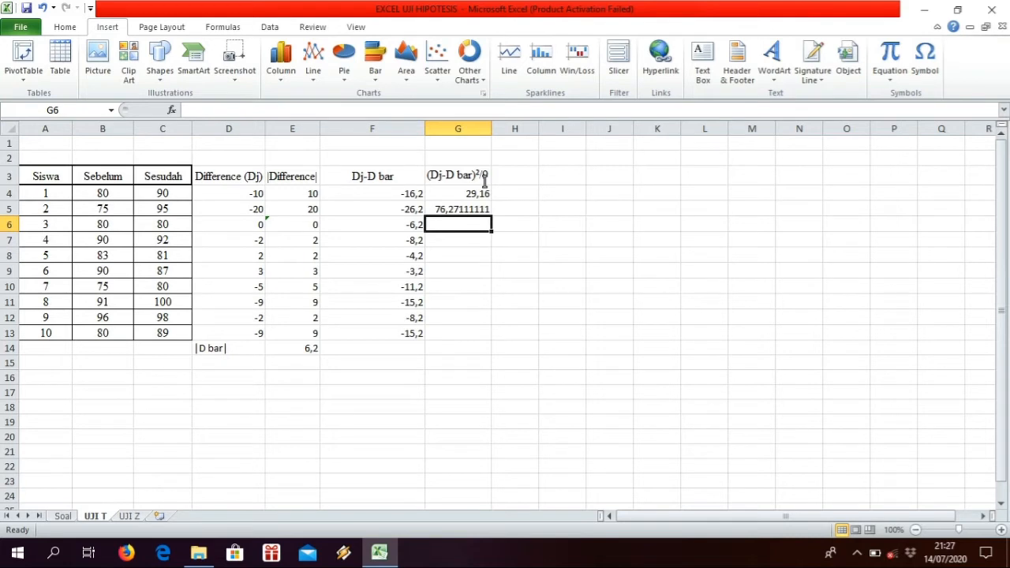
# - Enter the formula =(f6^2)/9 in G6 for the third student's squared deviation divided by 9
pyautogui.write('=')
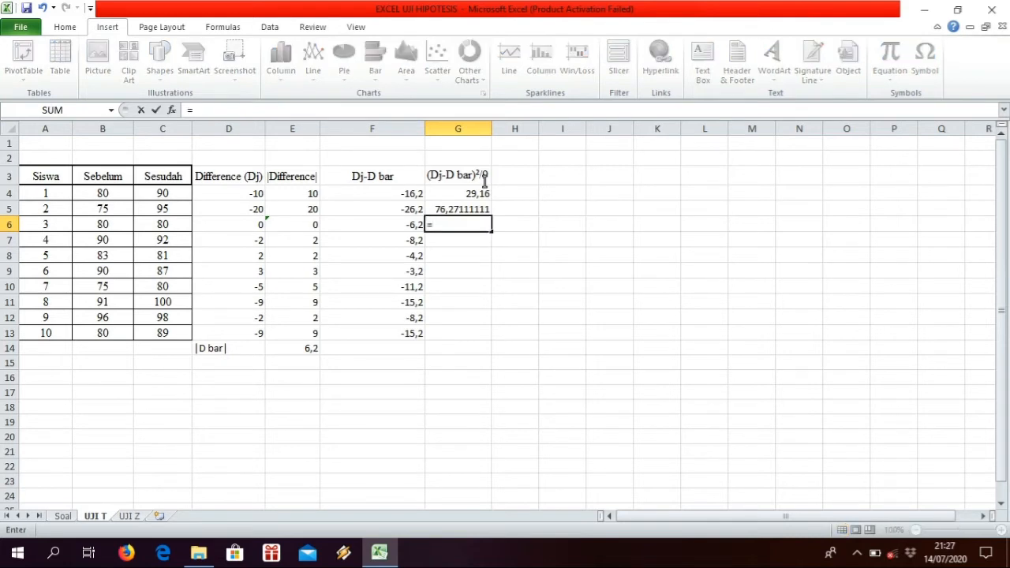
pyautogui.write('(f')
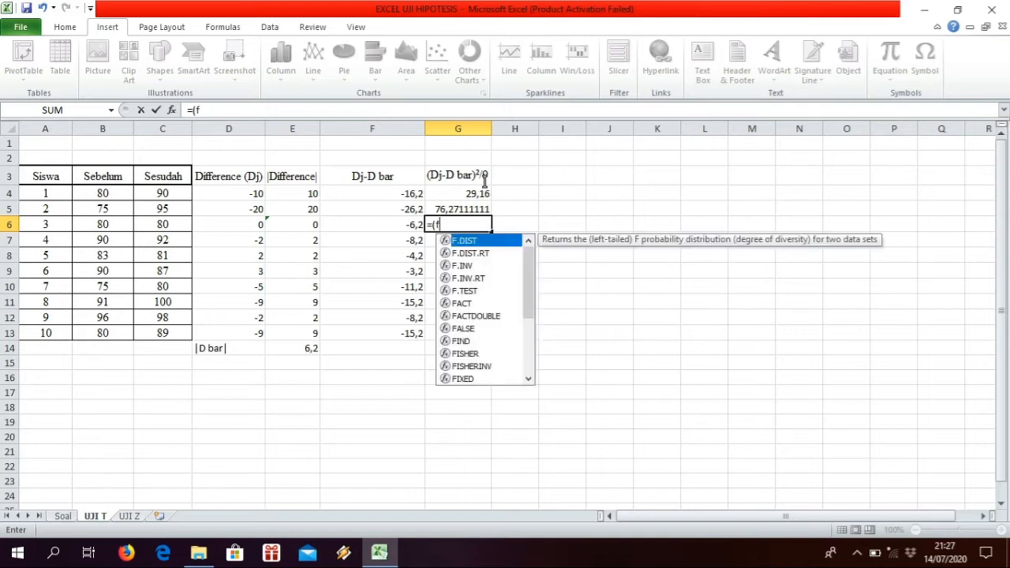
pyautogui.write('6')
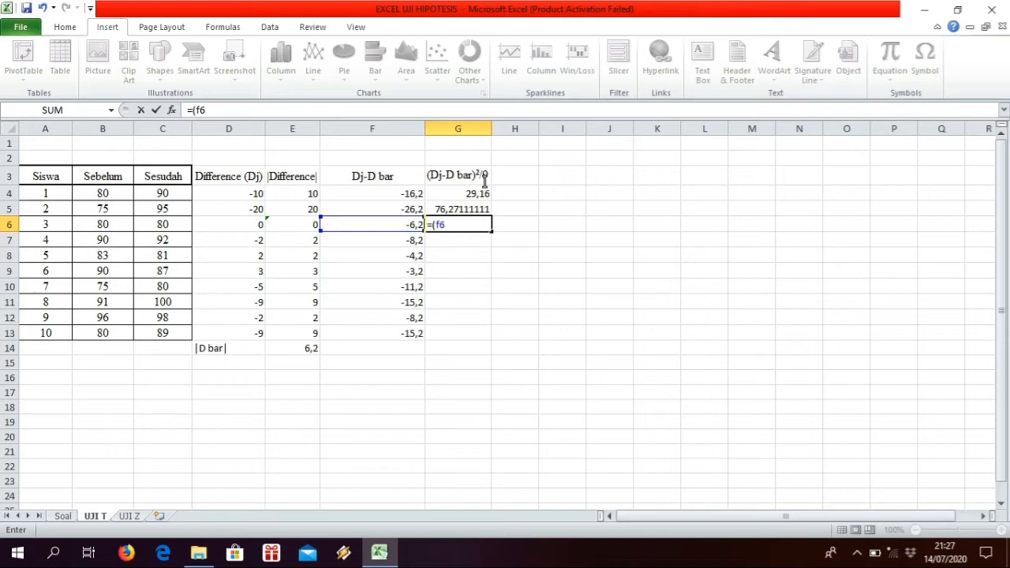
pyautogui.write('^2)/9')
pyautogui.press('Return')
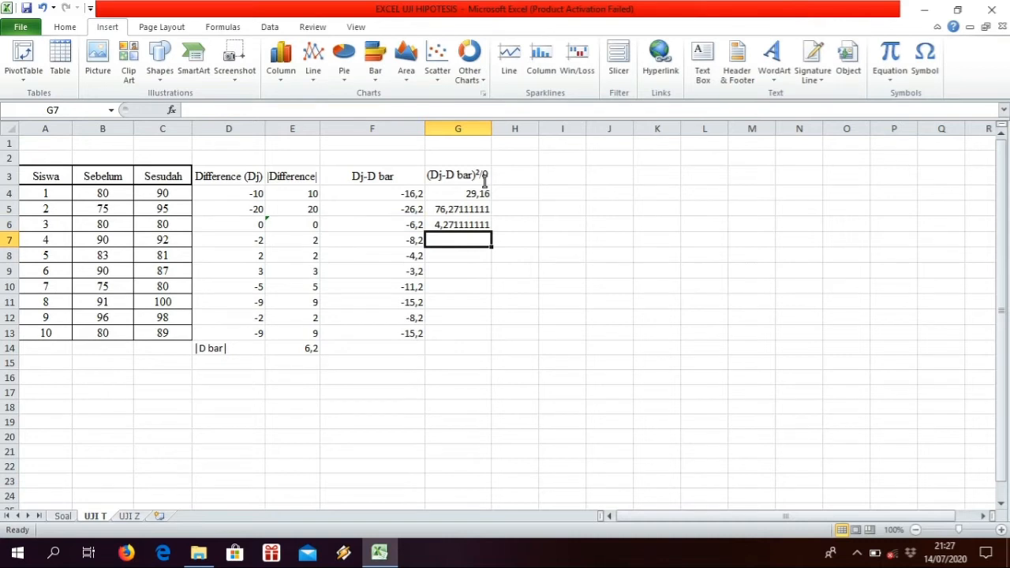
# - Enter the formula =(f7^2)/9 in G7 for the fourth student's squared deviation divided by 9
pyautogui.write('=')
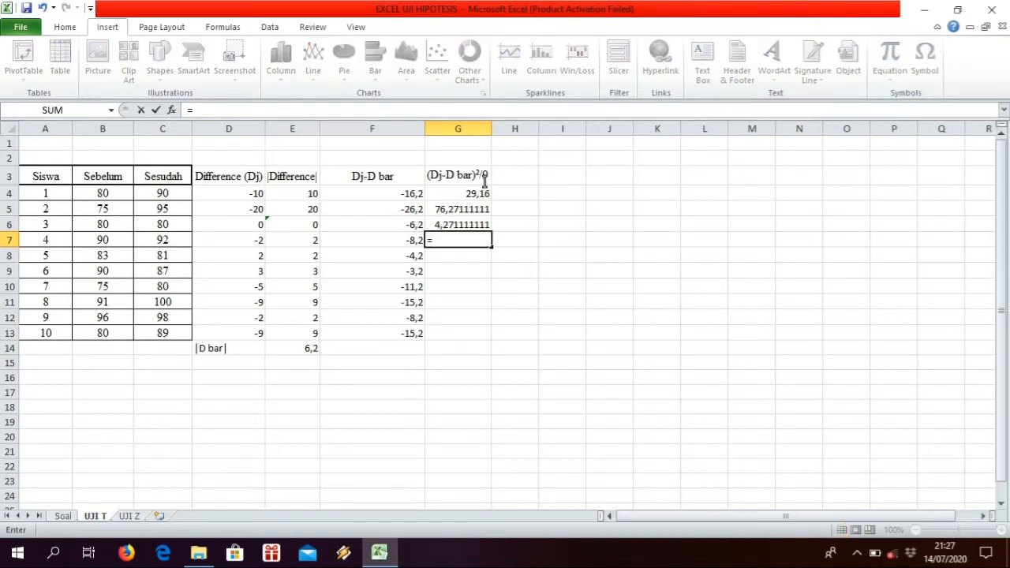
pyautogui.write('(f')
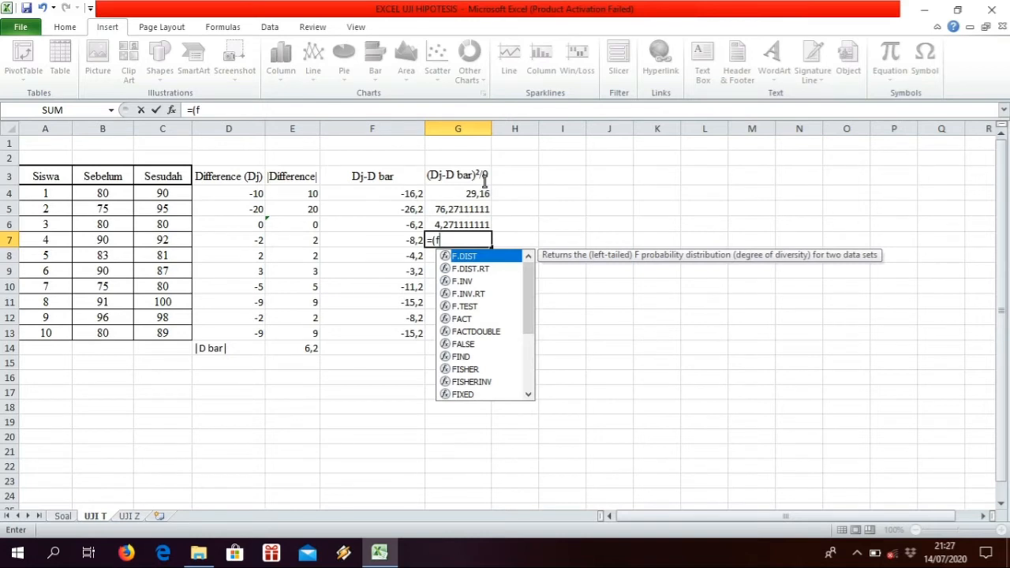
pyautogui.write('7')
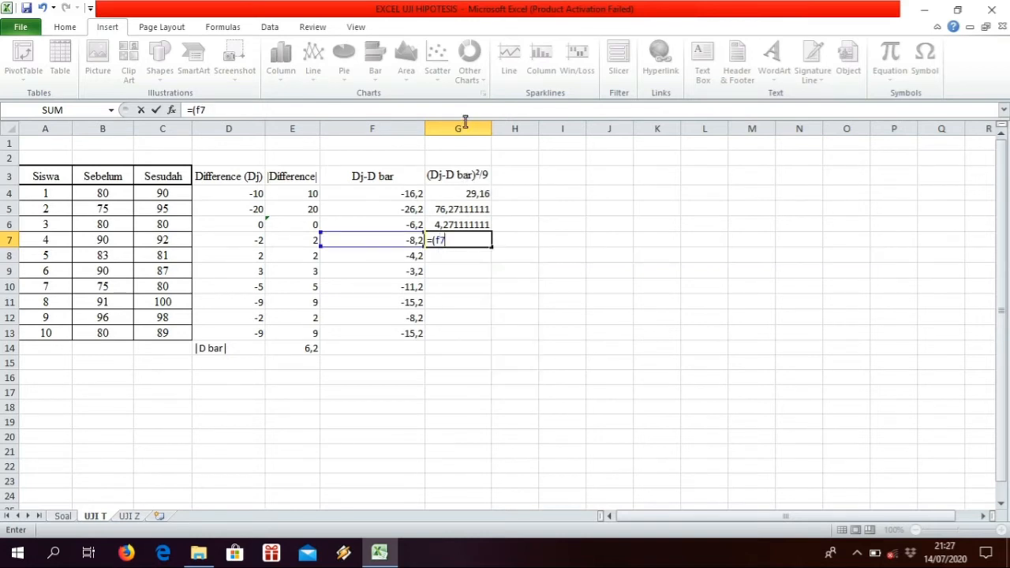
pyautogui.write('^2)/9')
pyautogui.press('Return')
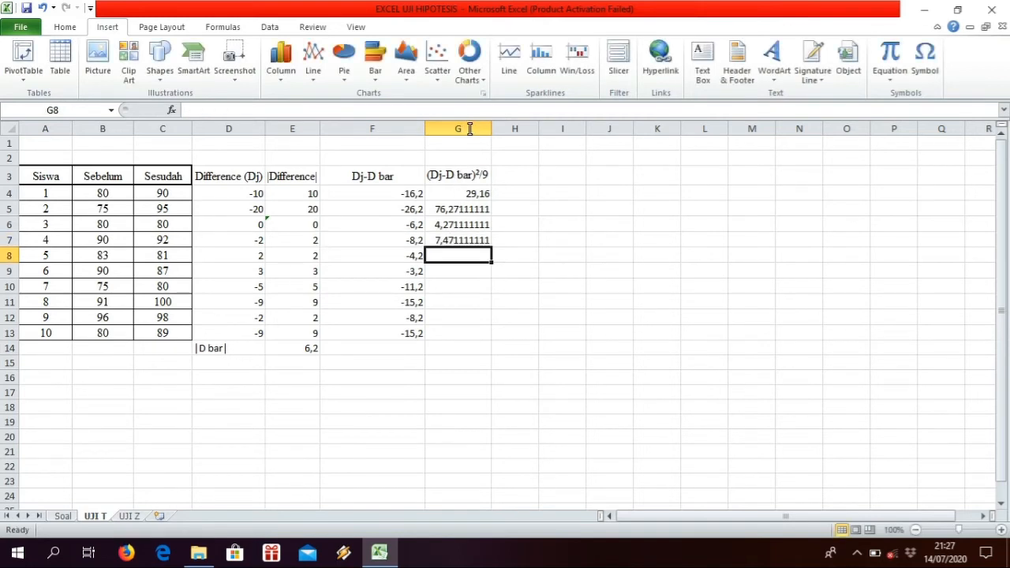
# - Enter the formula =(f8^2)/9 in G8 for the fifth student's squared deviation divided by 9
pyautogui.write('=(')
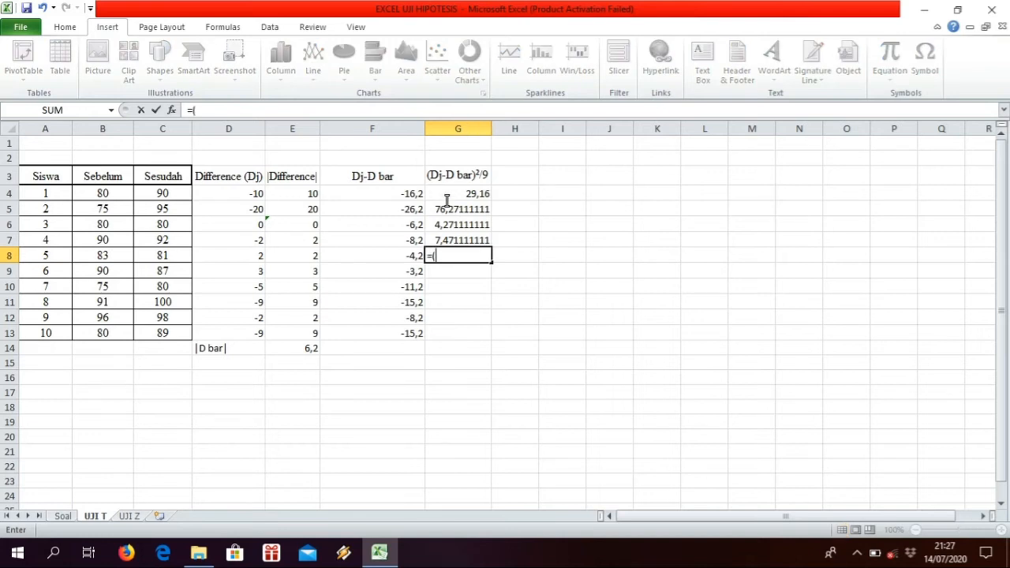
pyautogui.write('f8')
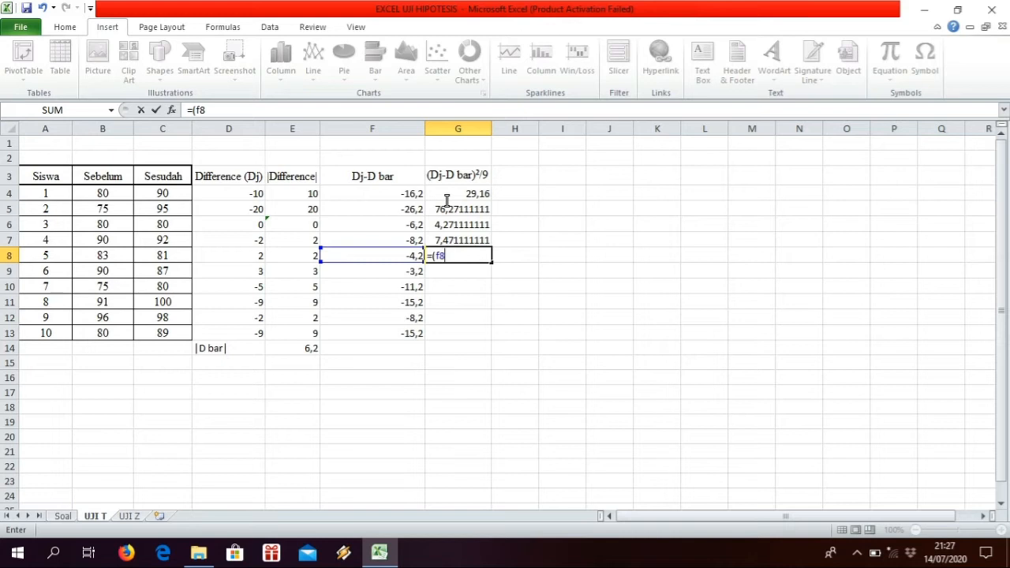
pyautogui.write('^2)/9')
pyautogui.press('Return')
# - Try to enter =f9^2)/9 in G9 for the sixth student and return to editing the formula
pyautogui.write('=')
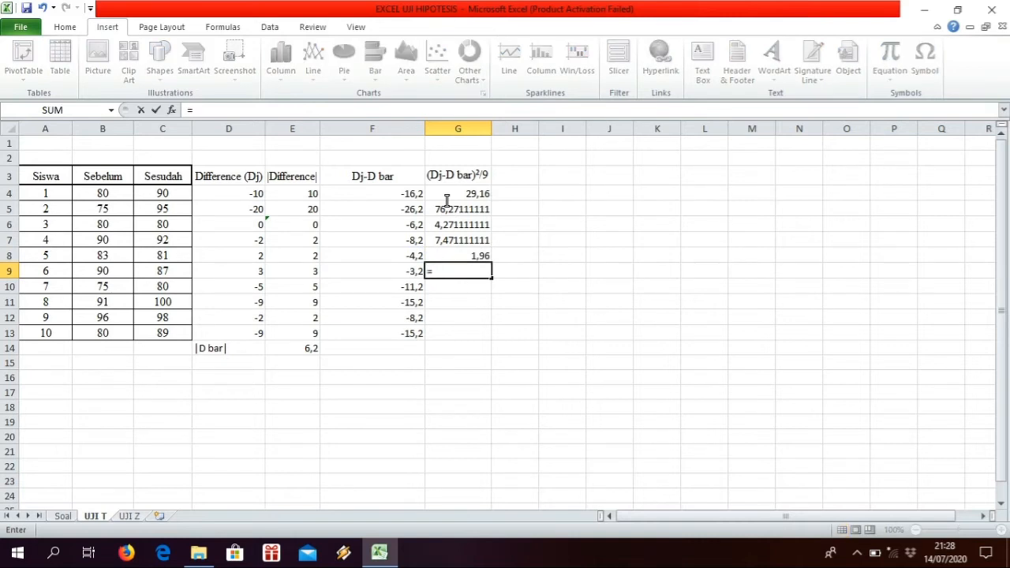
pyautogui.write('f')
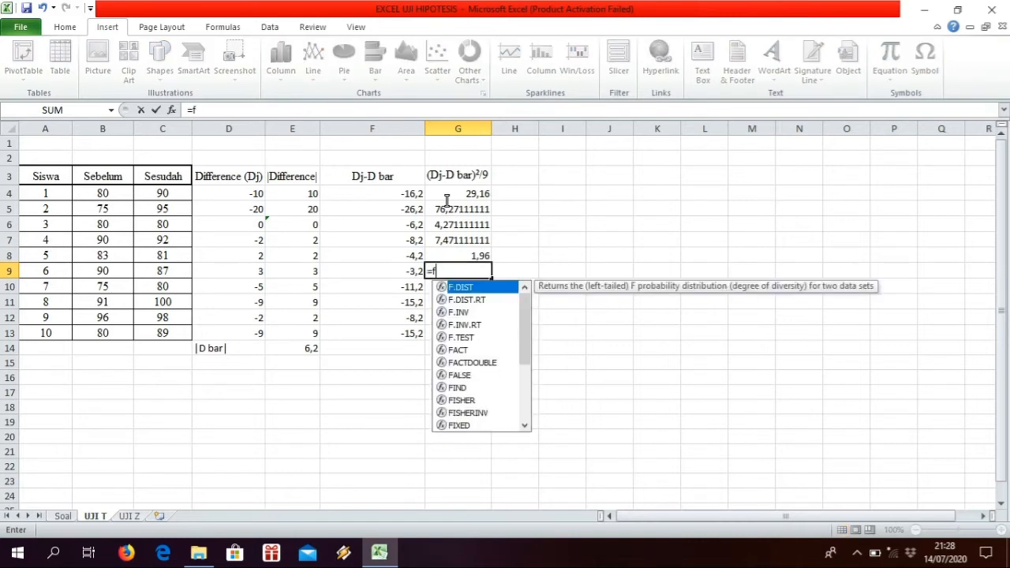
pyautogui.write('9')
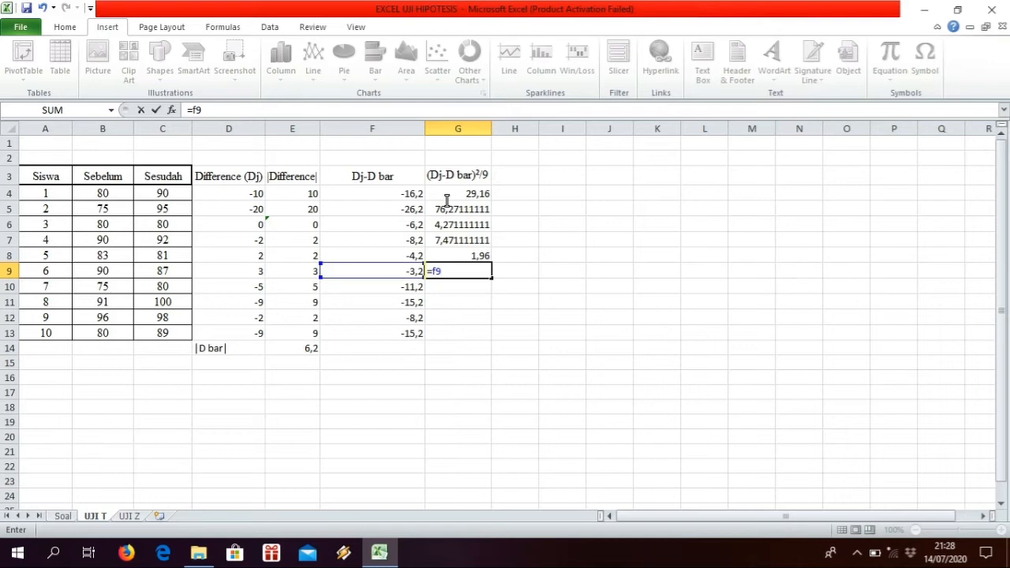
pyautogui.write('^2)/9')
pyautogui.press('Return')
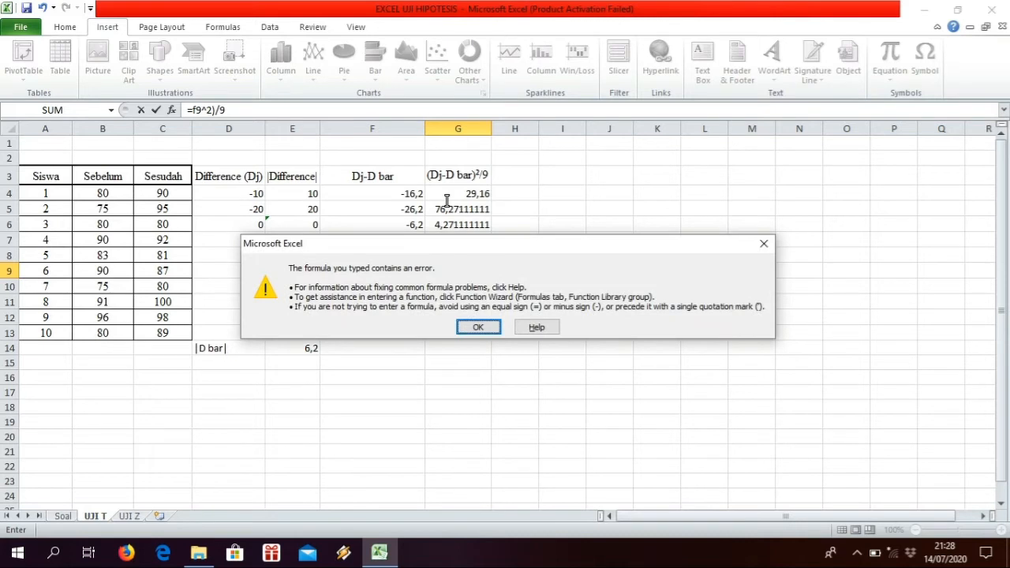
pyautogui.press('Return')
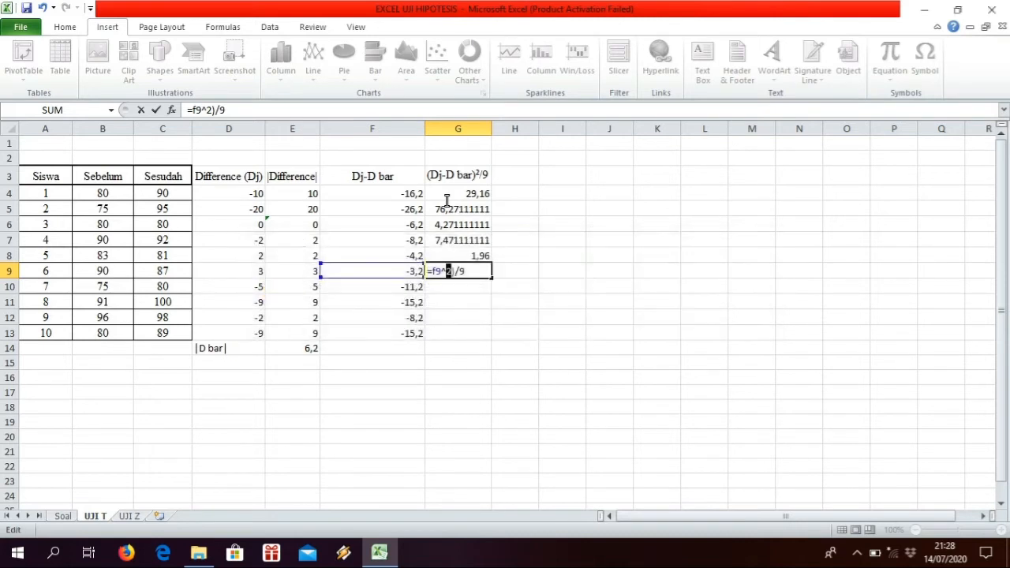
# - Insert the missing opening parenthesis in the G9 formula so that it reads =(f9^2)/9, and commit it
pyautogui.press('Home')
pyautogui.press('Right')
pyautogui.write('(')
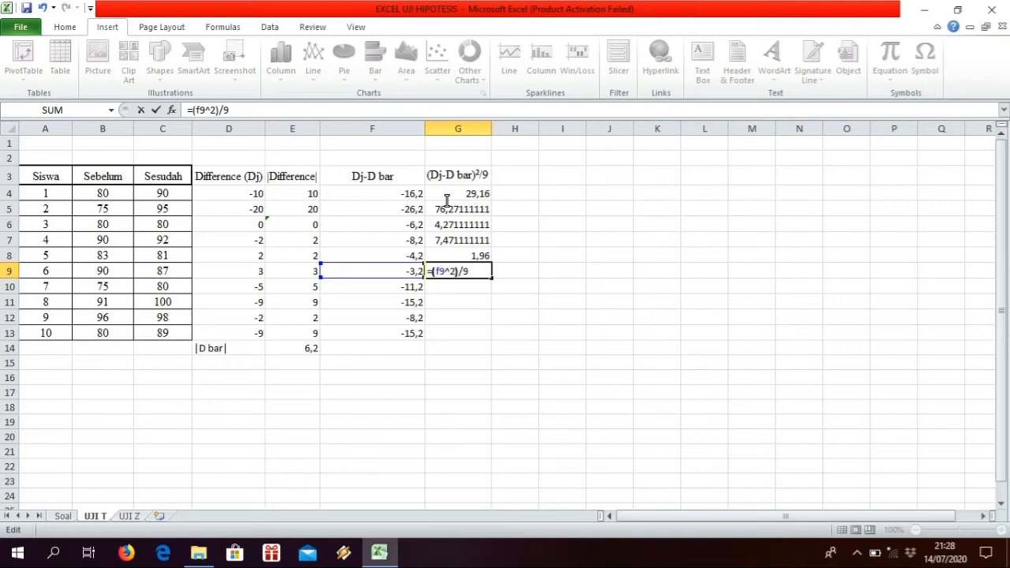
pyautogui.press('Return')
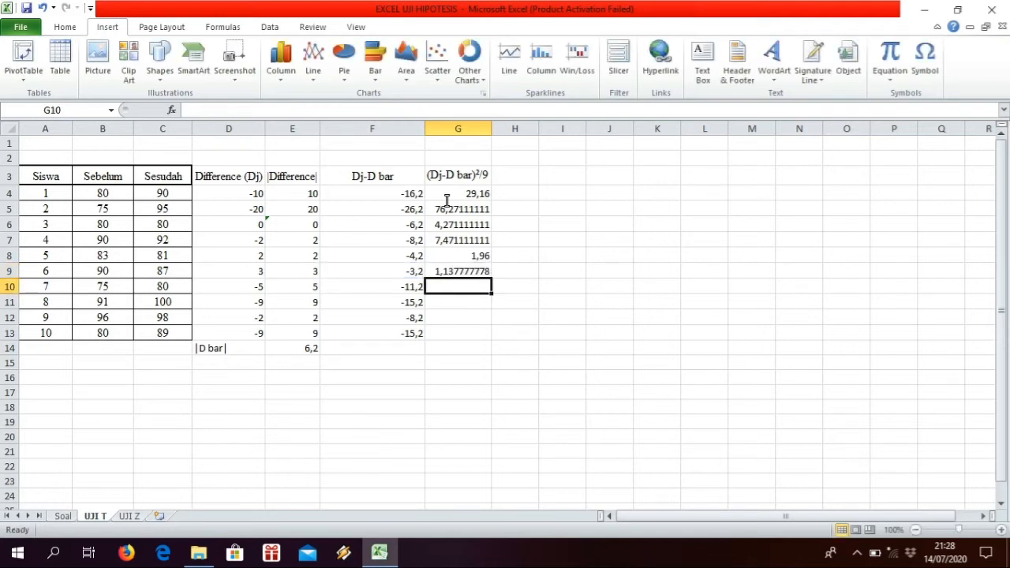
# - Enter the formula =(f10^2)/9 in G10 for the seventh student's squared deviation divided by 9
pyautogui.write('=')
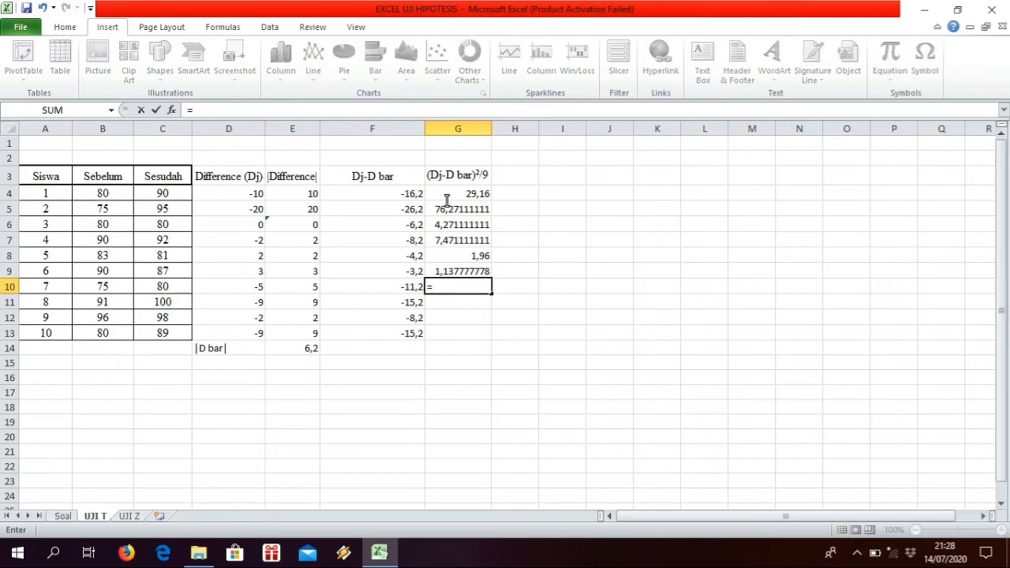
pyautogui.write('(f1')
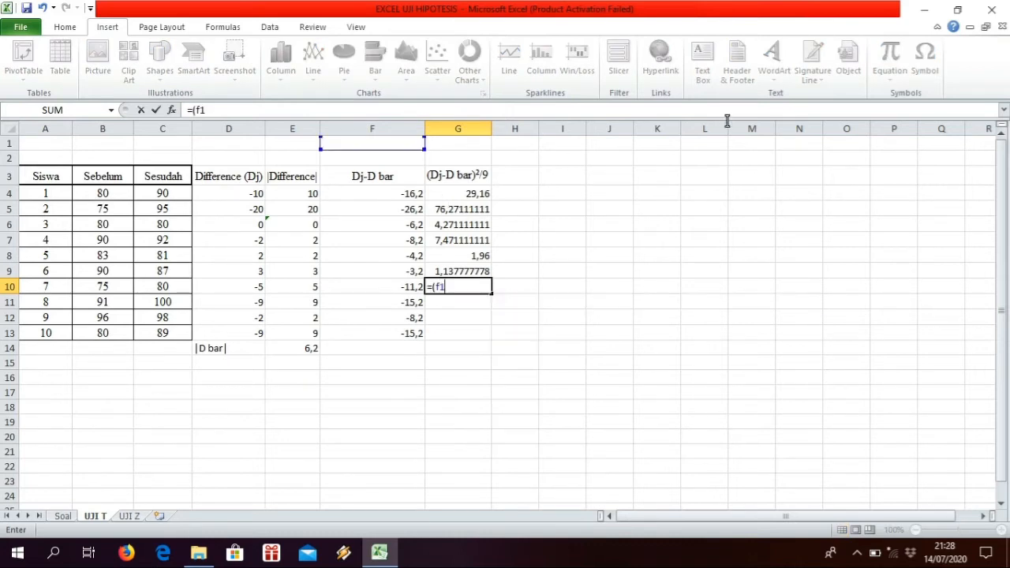
pyautogui.write('0^2)')
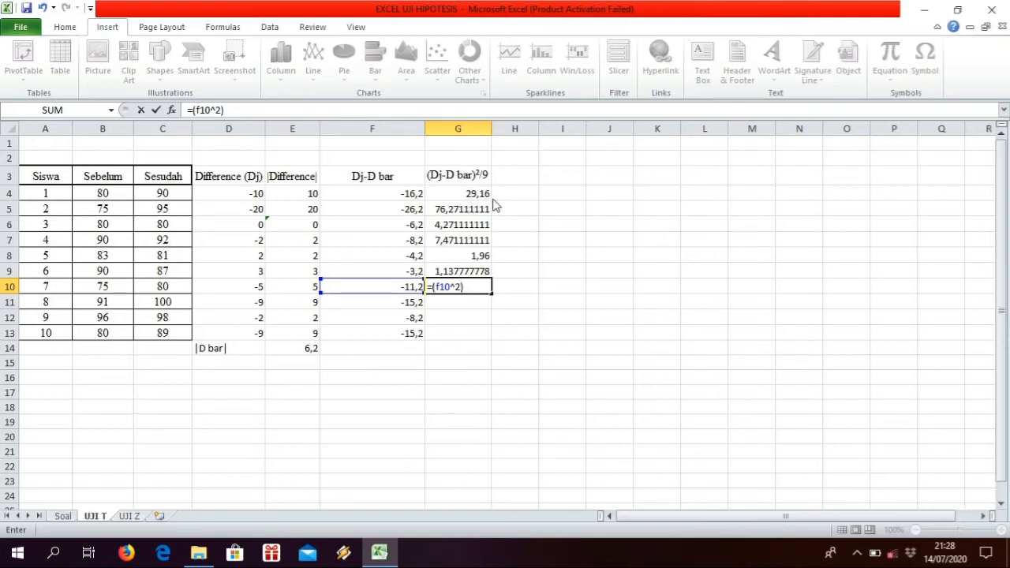
pyautogui.write('/9')
pyautogui.press('Return')
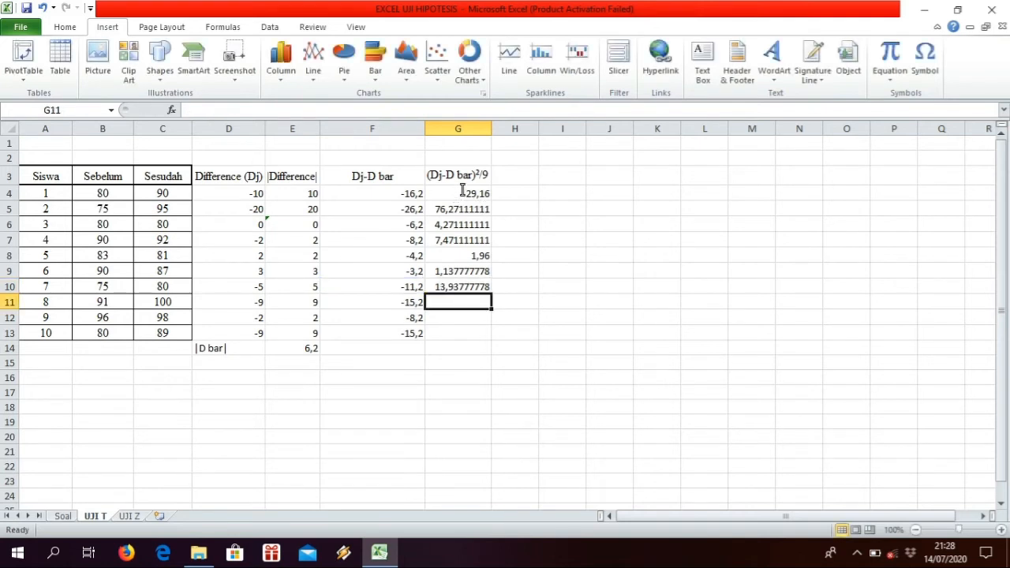
# - Try to enter =f11^2)/9 in G11 for the eighth student and return to editing the formula
pyautogui.write('=f11')
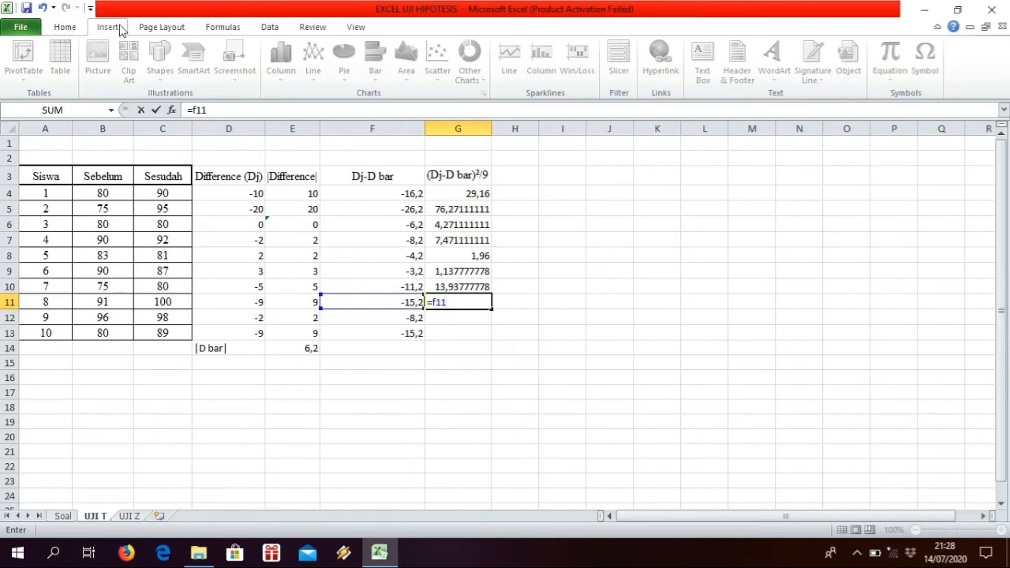
pyautogui.write('^2)/9')
pyautogui.press('Return')
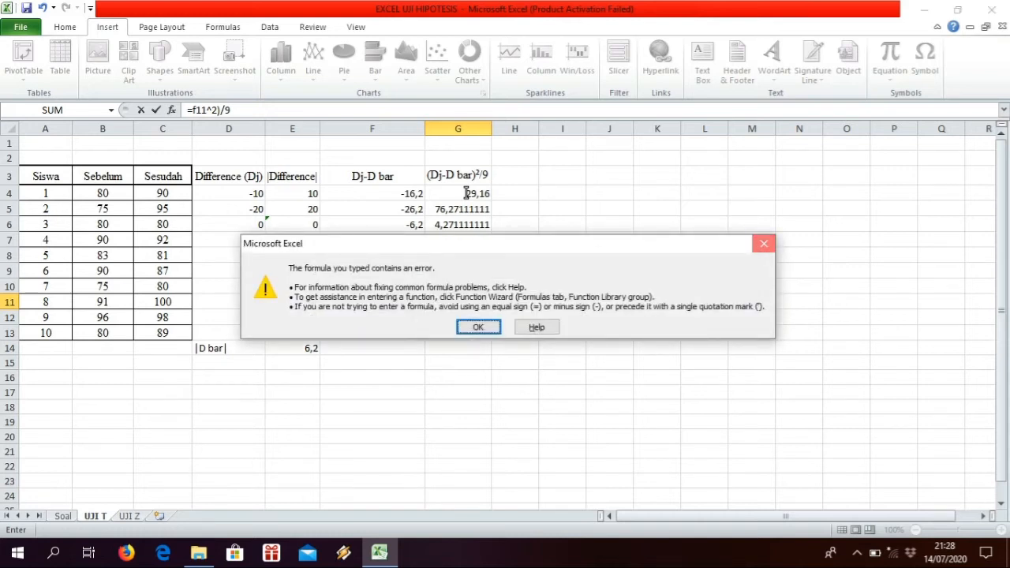
pyautogui.press('Return')
# - Insert the missing opening parenthesis in the G11 formula so that it reads =(f11^2)/9, and commit it
pyautogui.press('Home')
pyautogui.press('Right')
pyautogui.write('(')
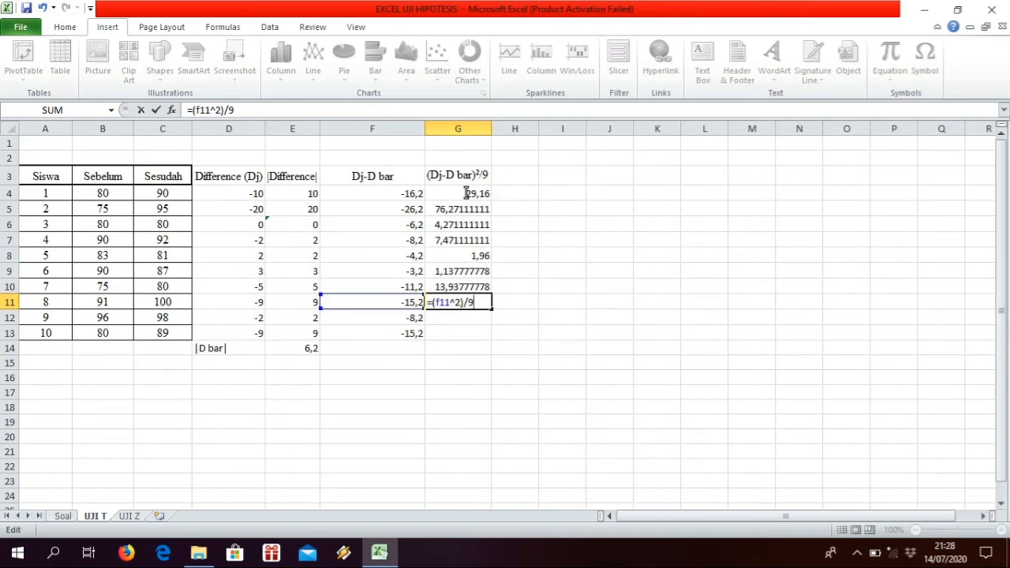
pyautogui.press('Return')
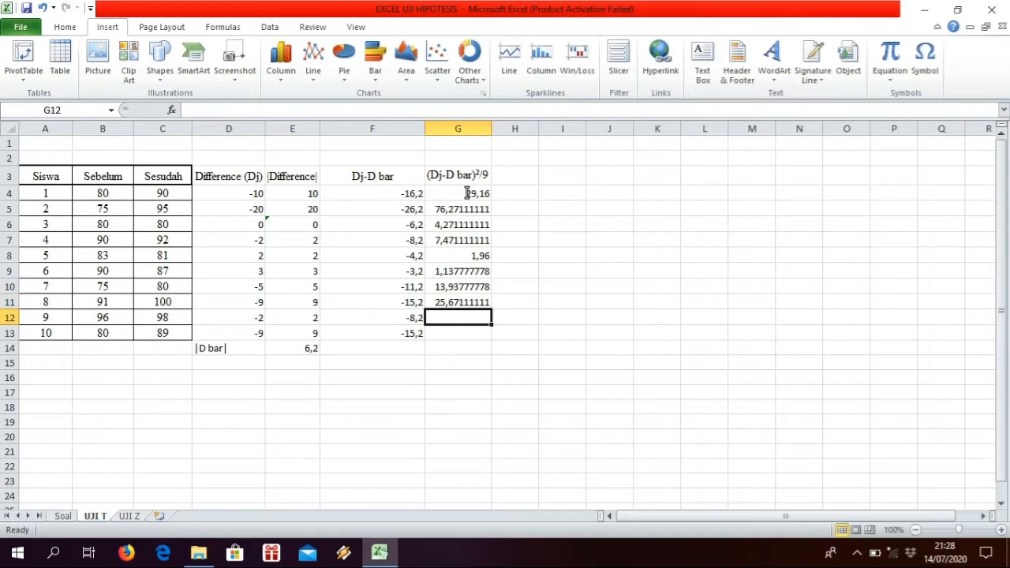
# - Enter the formula =(f12^2)/9 in G12 for the ninth student's squared deviation divided by 9
pyautogui.write('=')
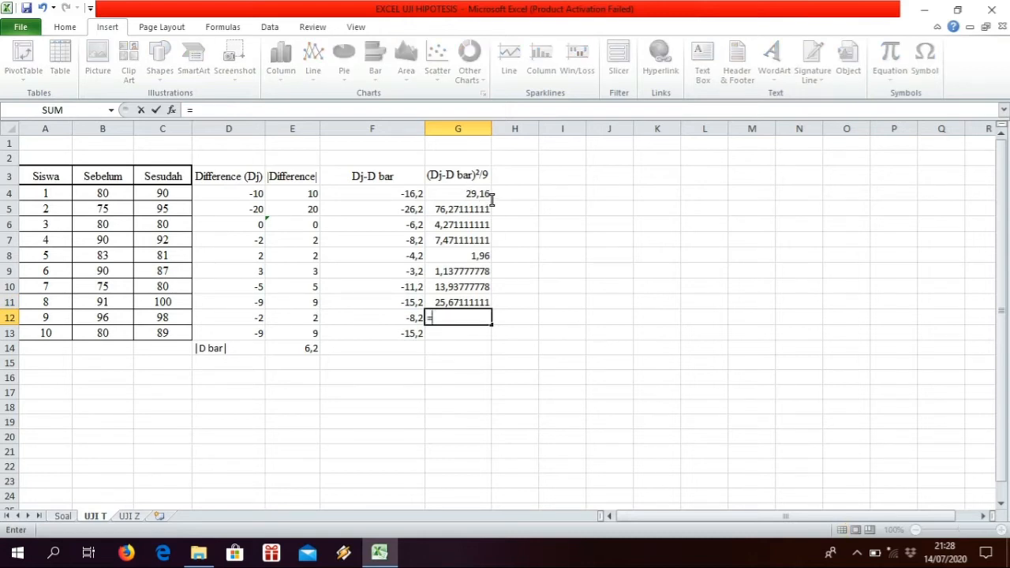
pyautogui.write('f')
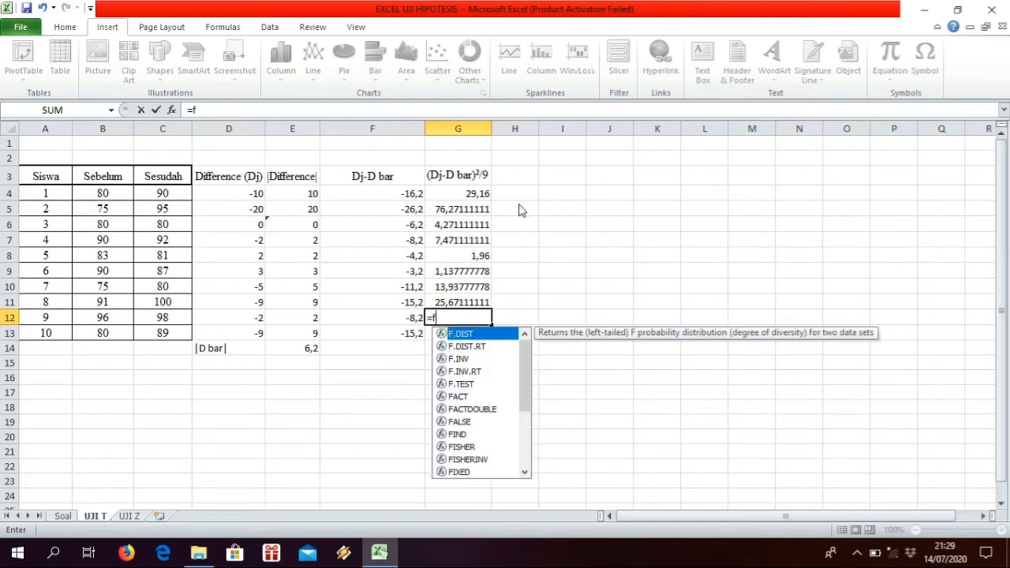
pyautogui.write('12')
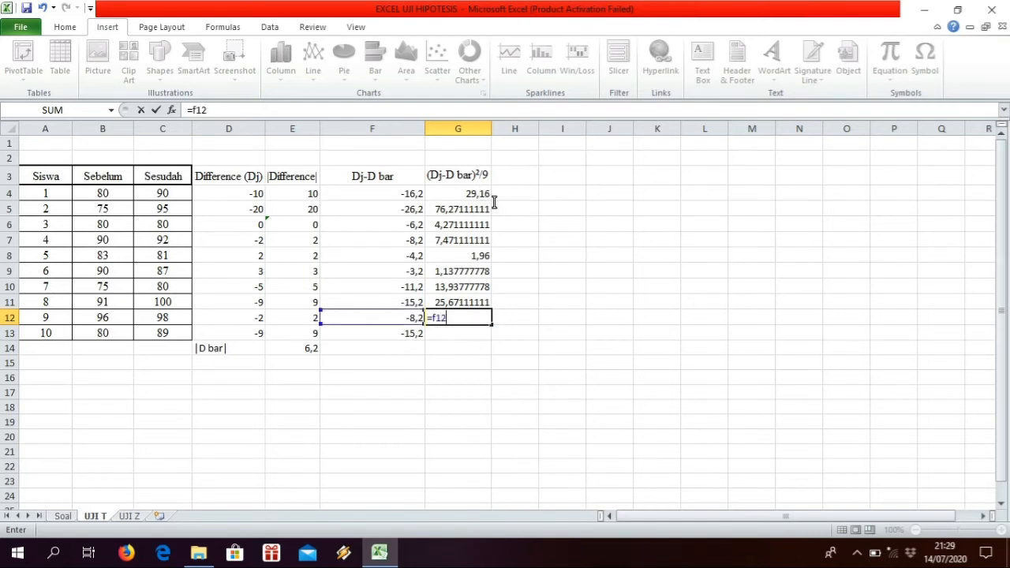
pyautogui.press('BackSpace')
pyautogui.press('BackSpace')
pyautogui.press('BackSpace')
pyautogui.write('(')
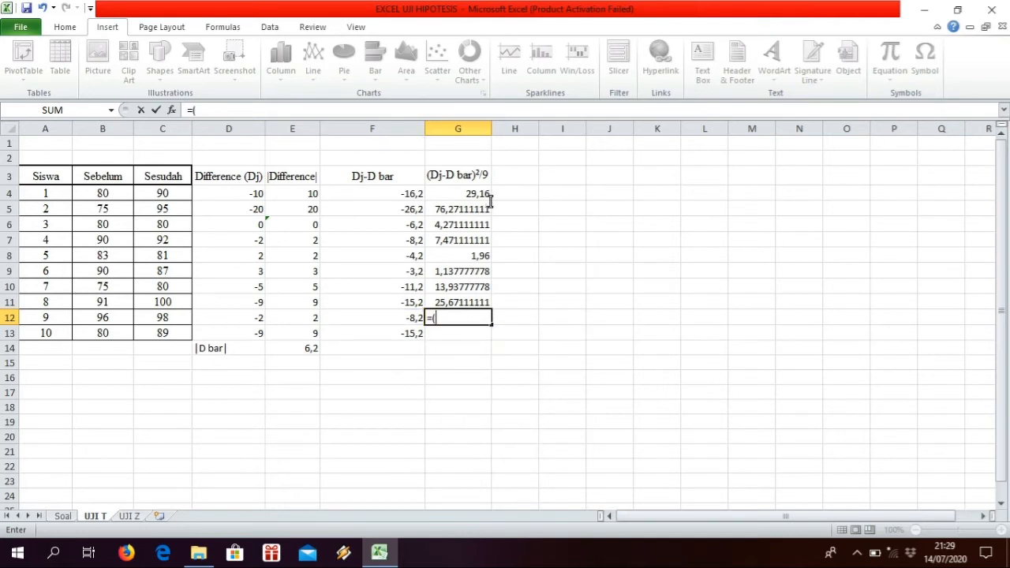
pyautogui.write('f12^')
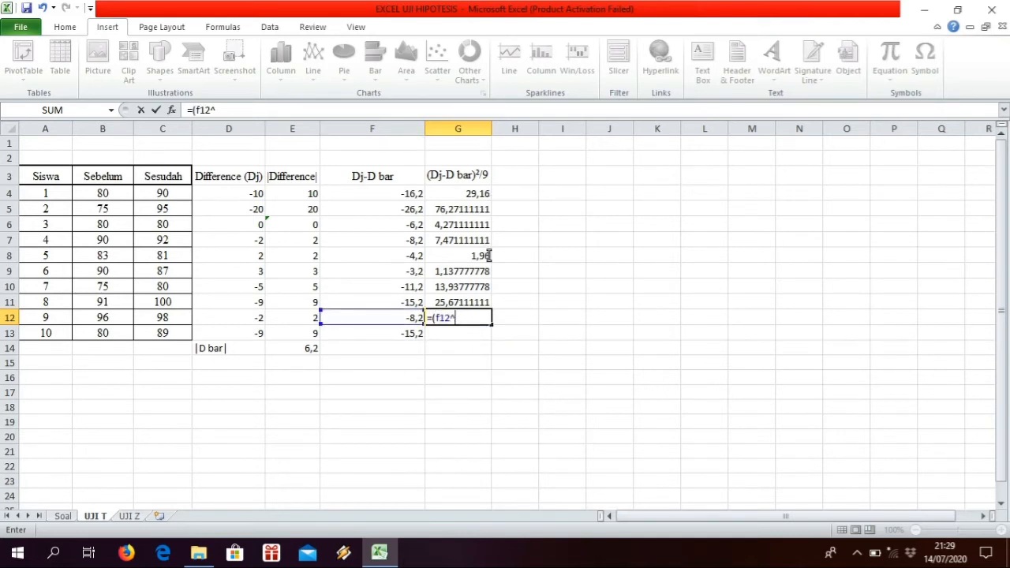
pyautogui.write('2)/9')
pyautogui.press('Return')
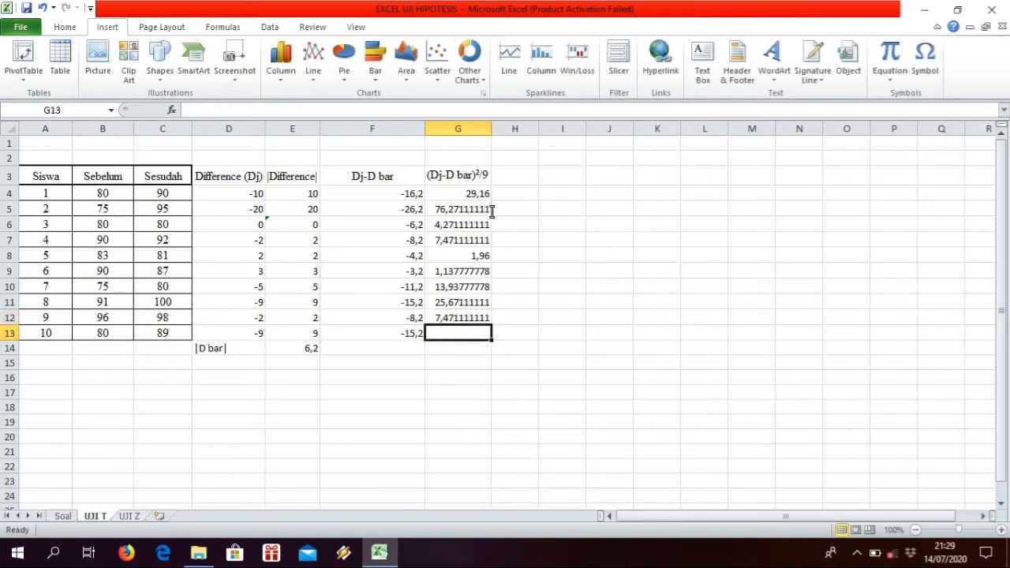
# - Enter the formula =(f13^2)/9 in G13 for the tenth student's squared deviation divided by 9
pyautogui.write('=')
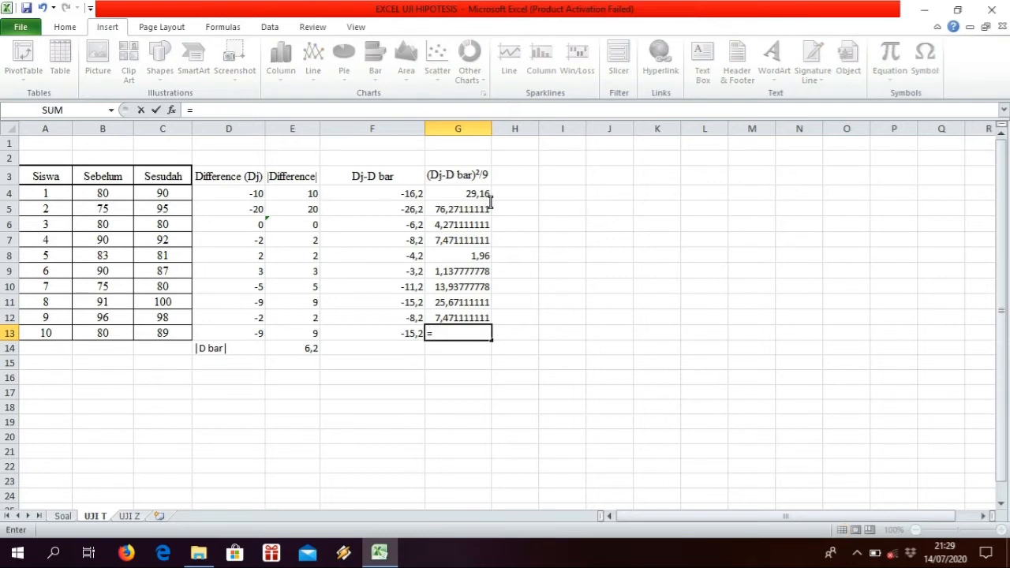
pyautogui.write('(f13')
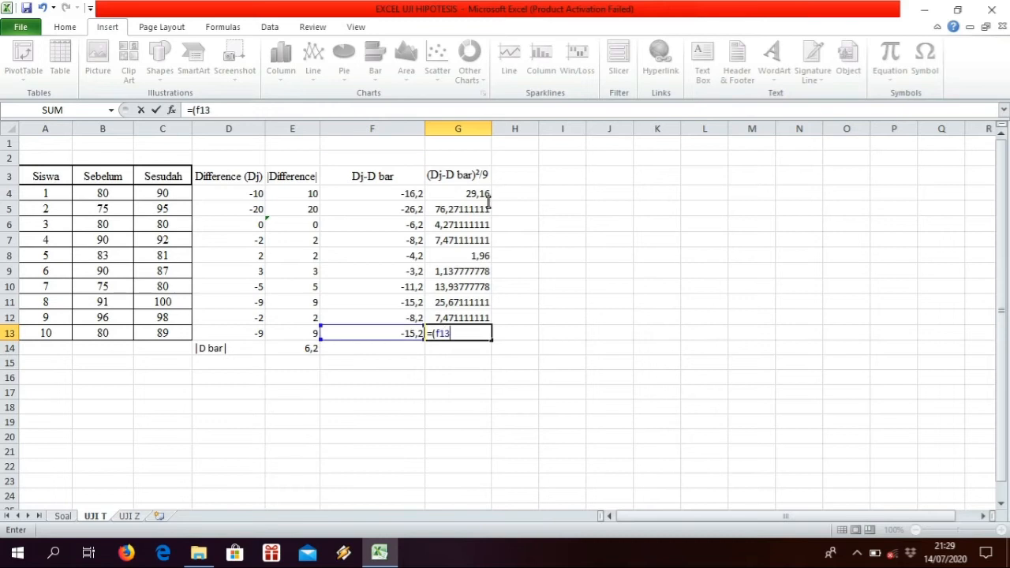
pyautogui.write('6')
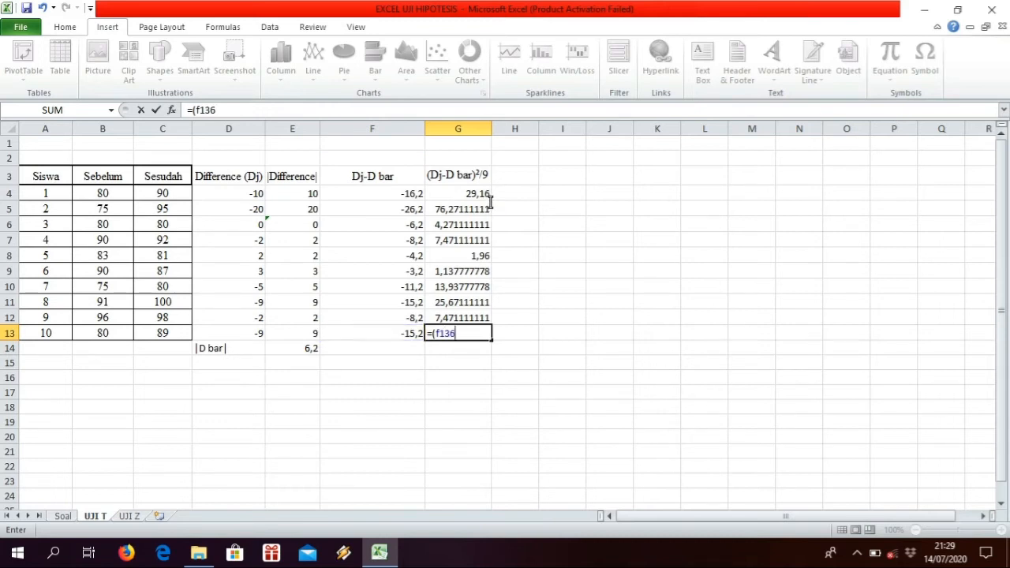
pyautogui.press('BackSpace')
pyautogui.write('^')
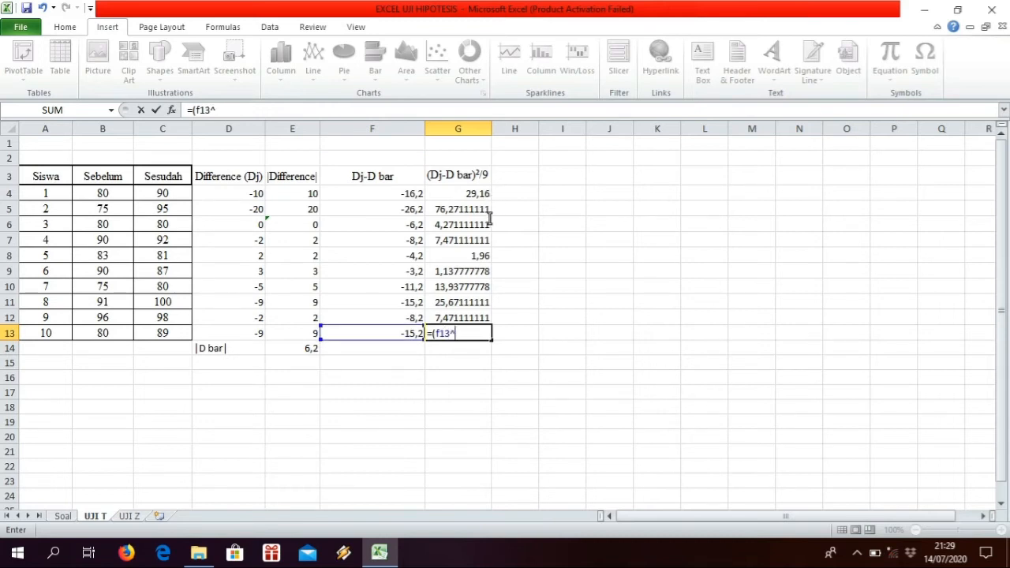
pyautogui.write('2)/9')
pyautogui.press('Return')
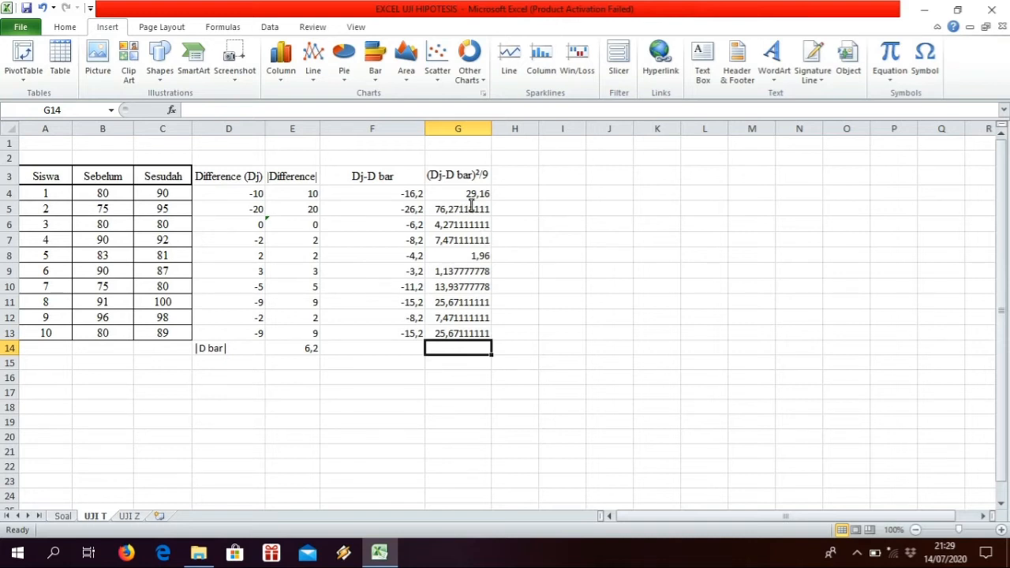
# - Total the (Dj-D bar)²/9 column in G14 with the formula =SUM(G4:G13)
pyautogui.write('=S')
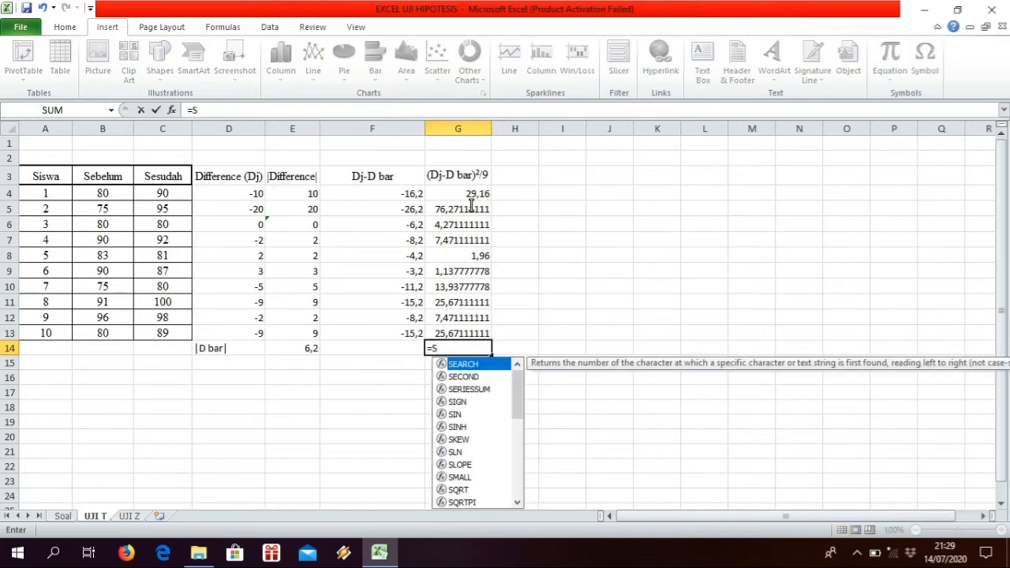
pyautogui.write('UM')
pyautogui.press('BackSpace')
pyautogui.write('M')
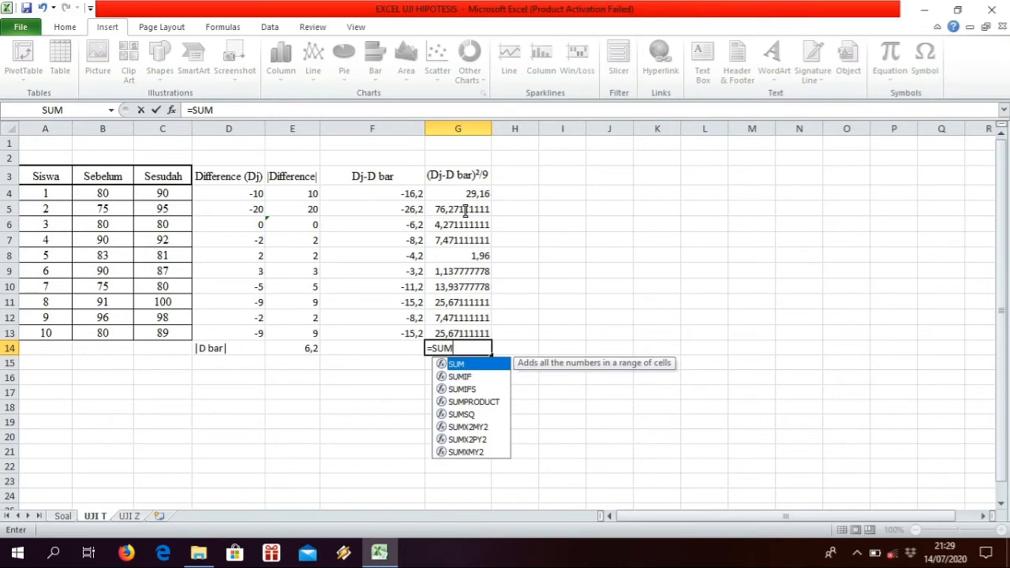
pyautogui.write('(')
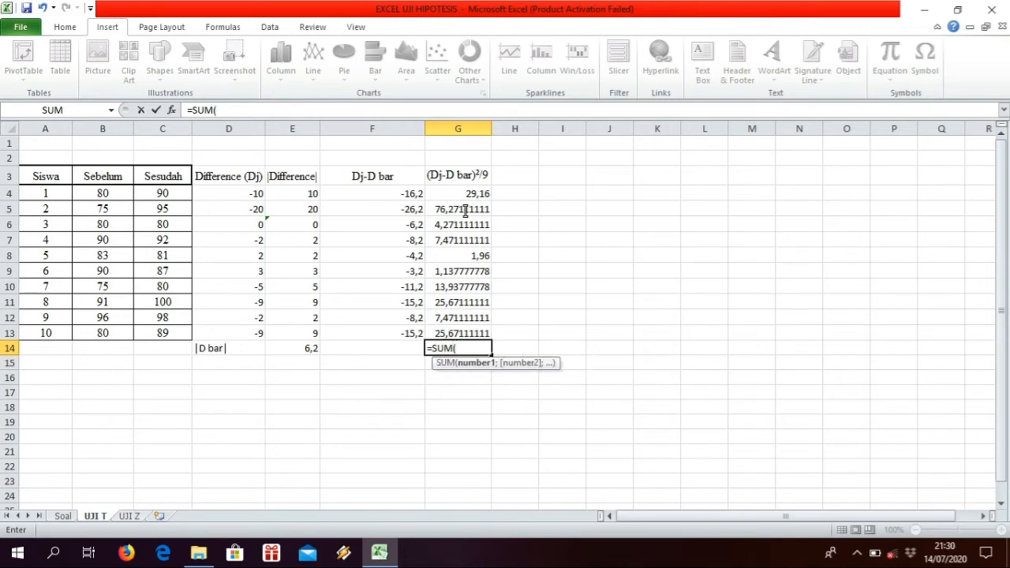
pyautogui.write('G4:G')
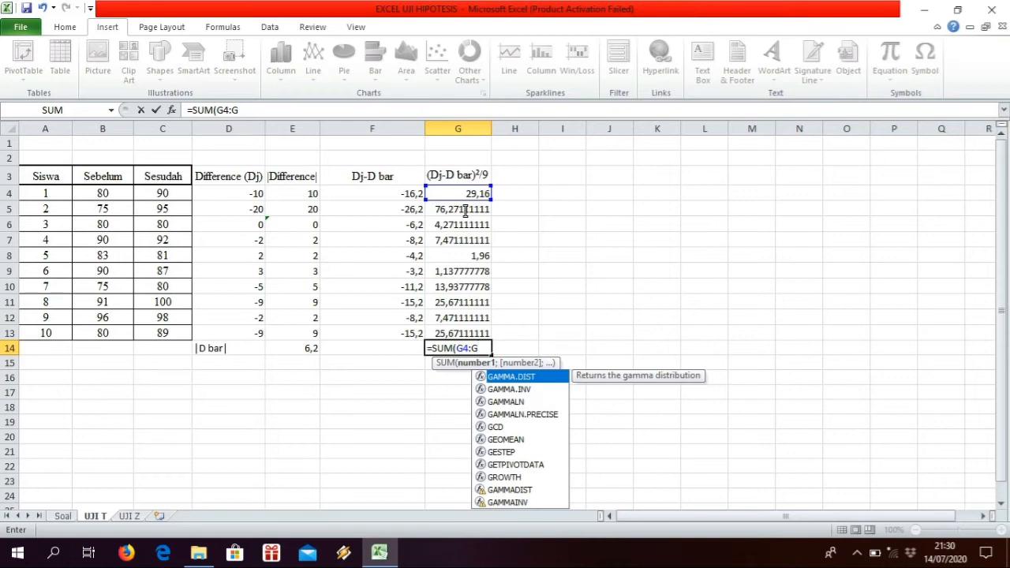
pyautogui.write('13)')
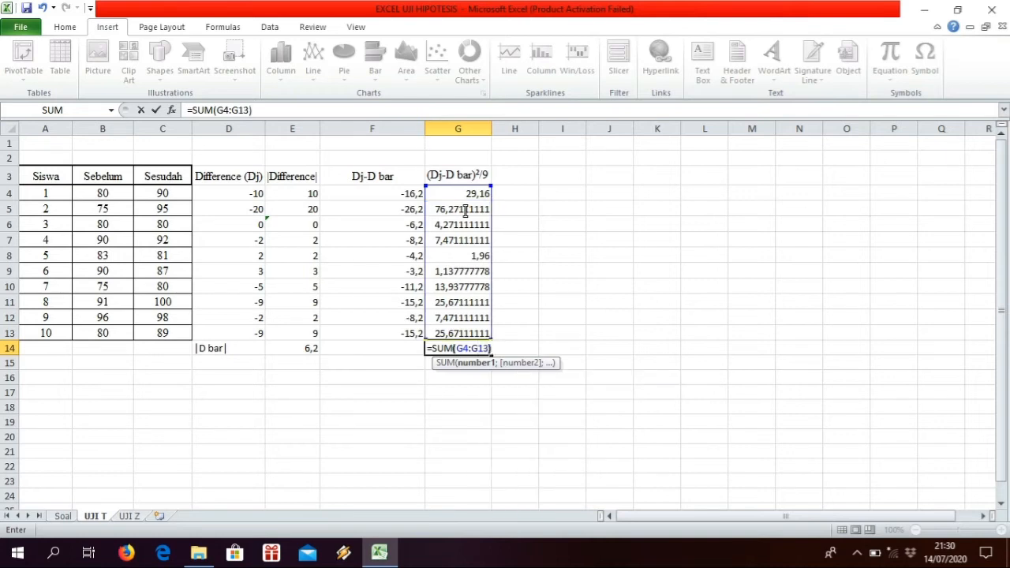
pyautogui.press('Return')
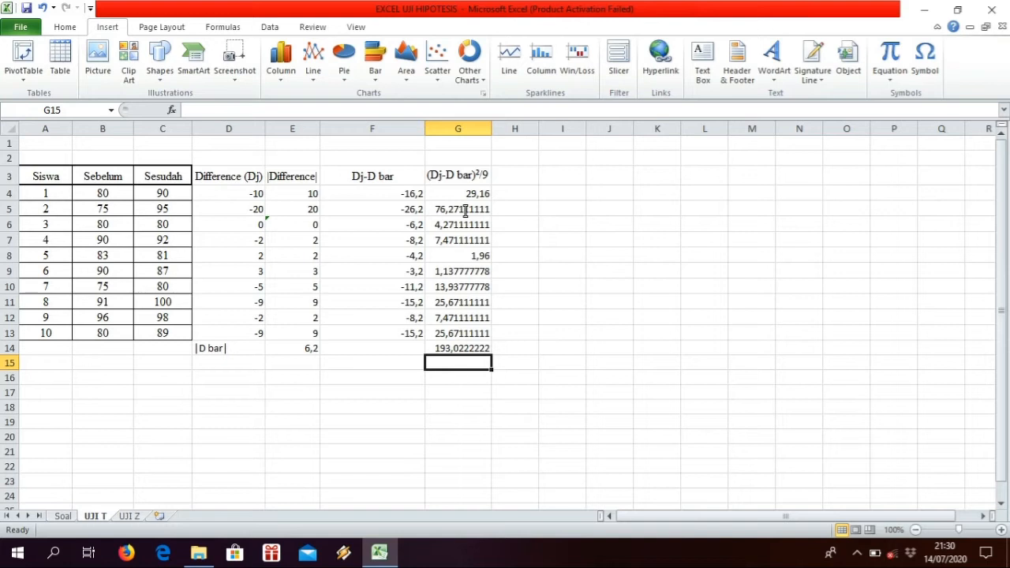
# - Label cell F15 "standard deviasi (sd)", beside the cell for the standard deviation
pyautogui.press('Left')
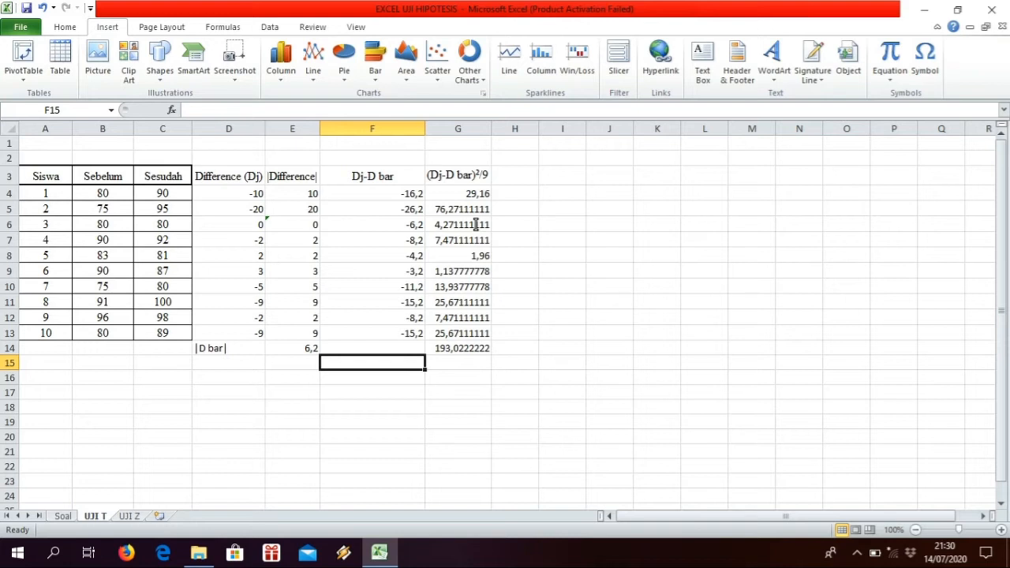
pyautogui.write('s')
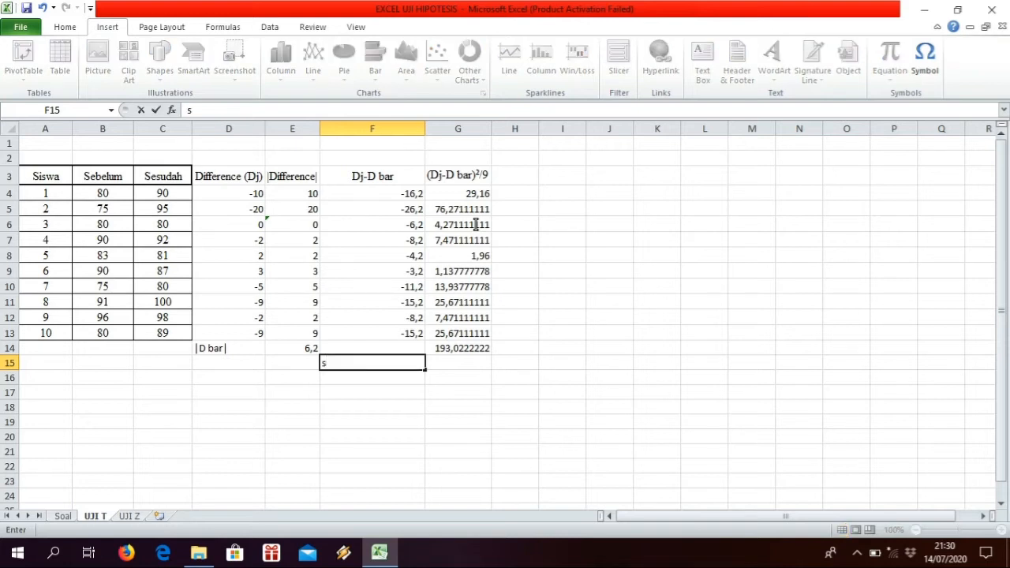
pyautogui.write('tandard deviasi')
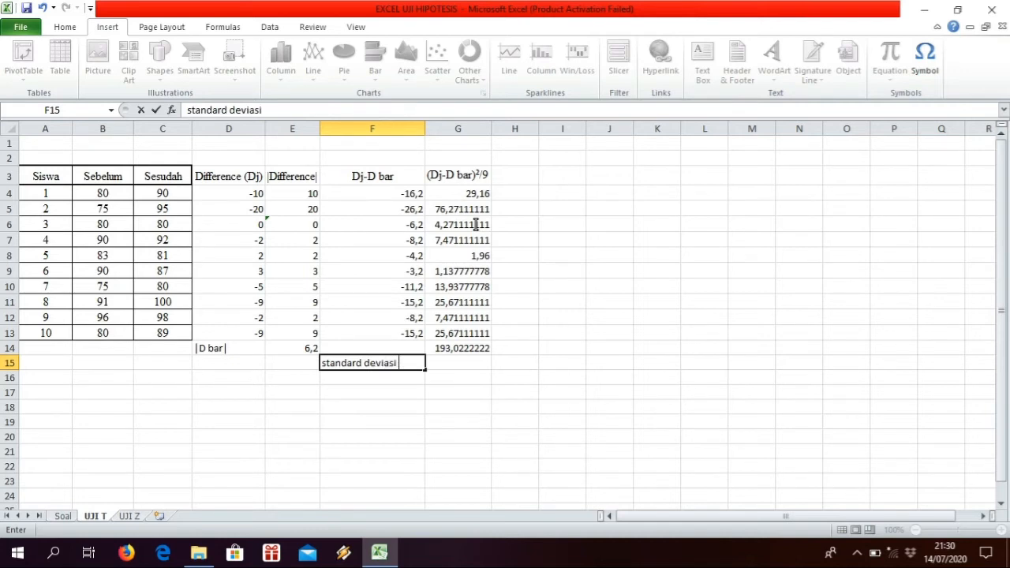
pyautogui.write(' (sd)')
pyautogui.press('Tab')
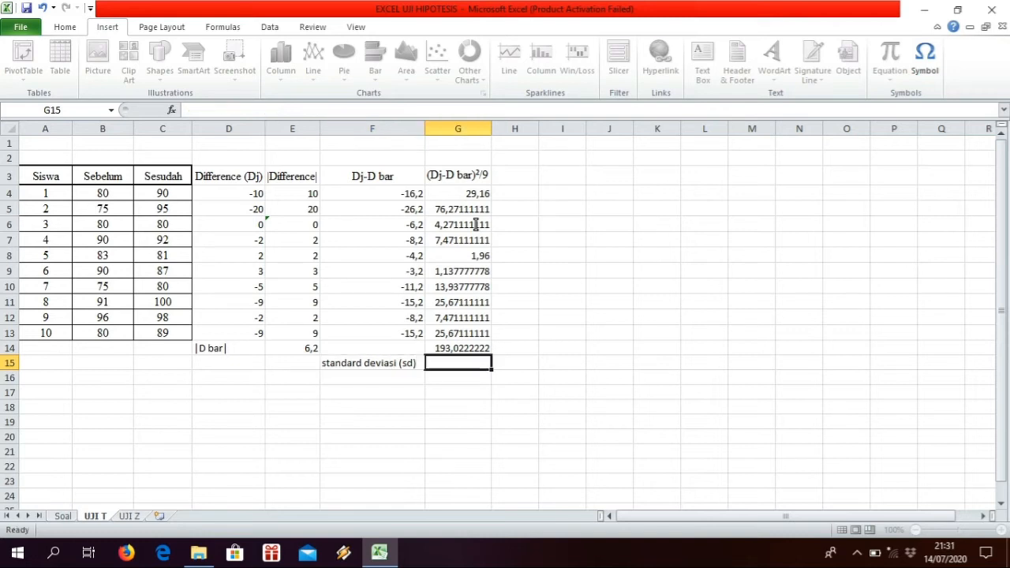
# - Calculate the standard deviation in G15 as the square root of the column total, using =SQRT(G14)
pyautogui.write('=')
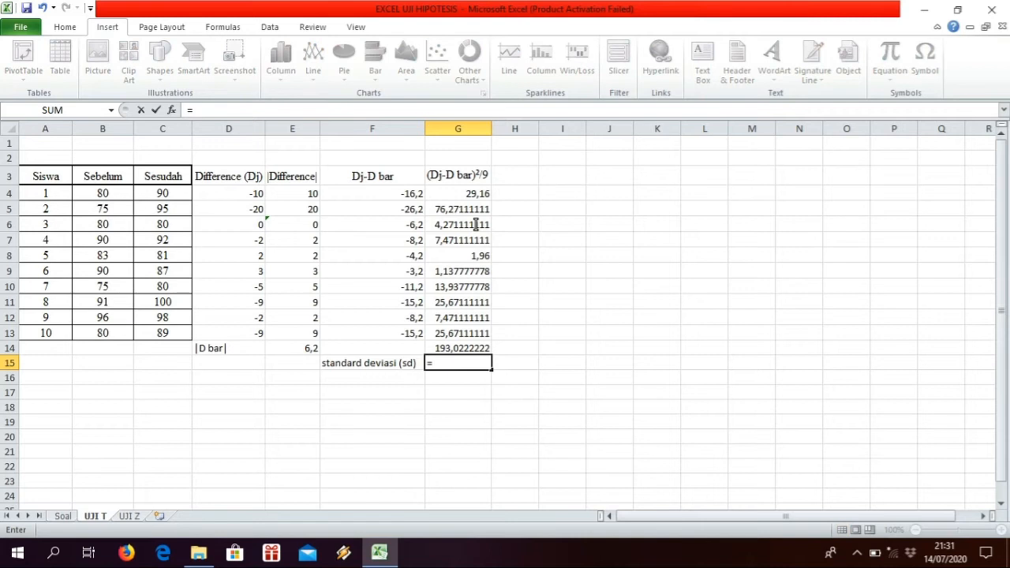
pyautogui.write('SQRT')
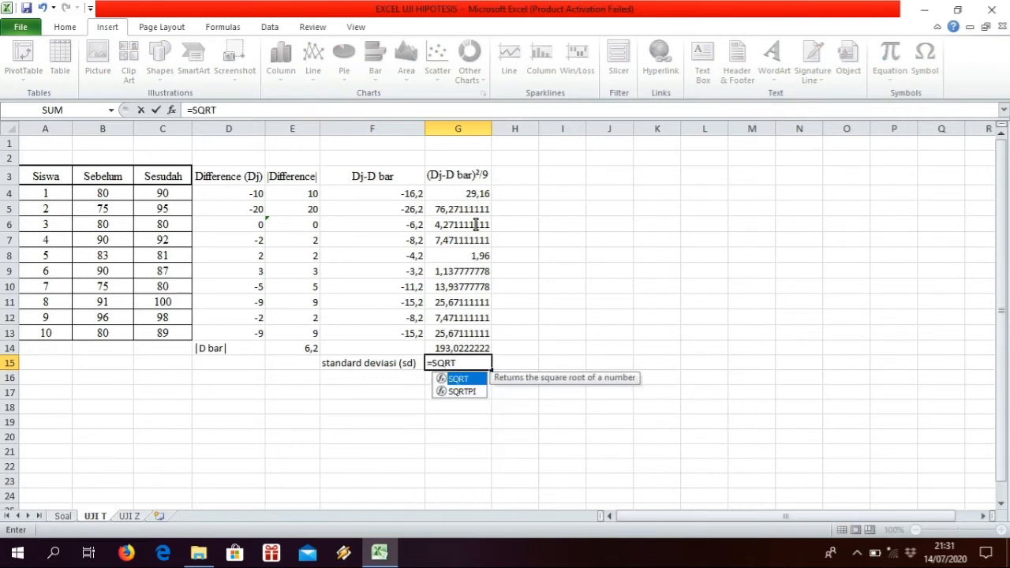
pyautogui.write('(')
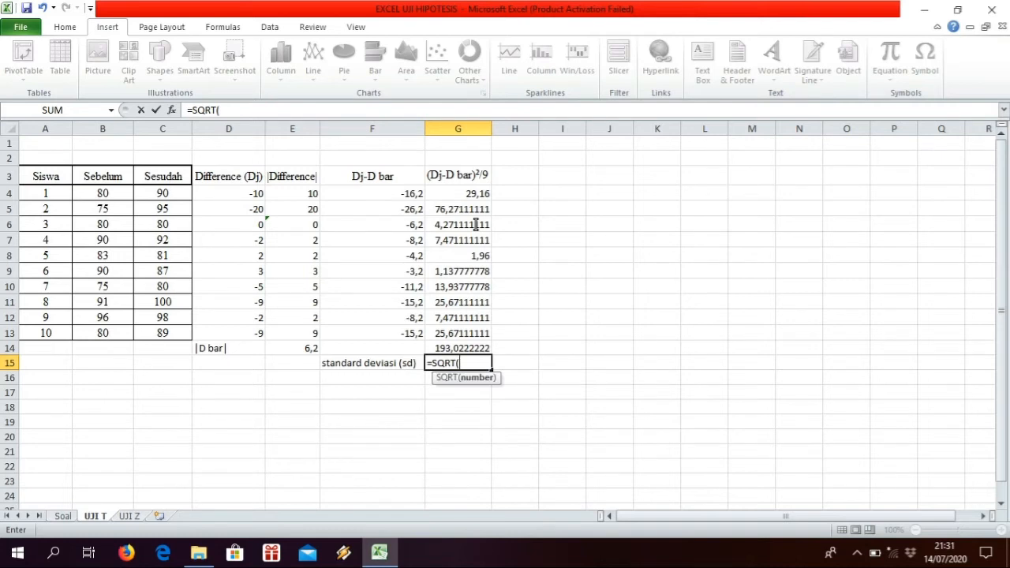
pyautogui.write('G')
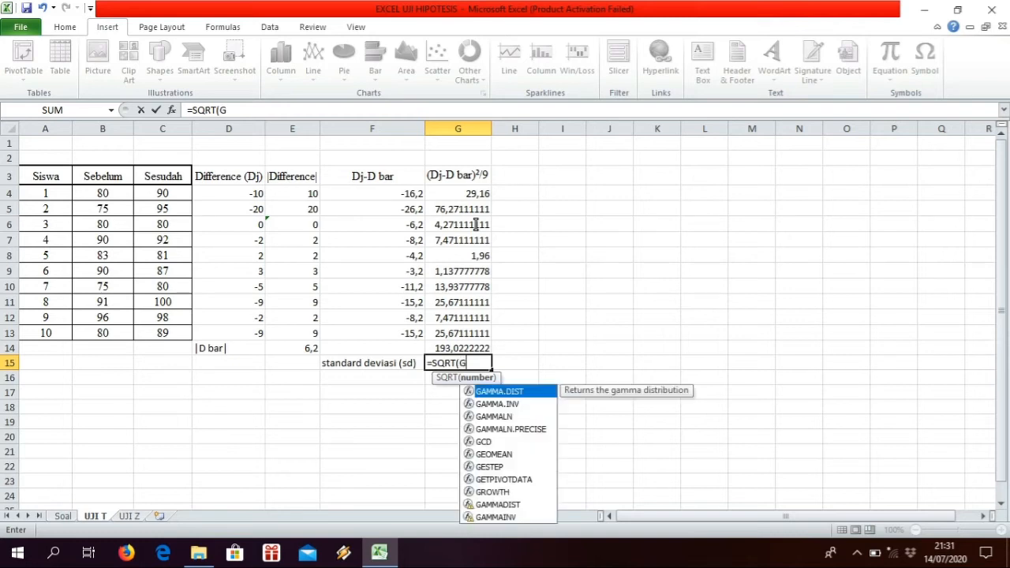
pyautogui.write('14')
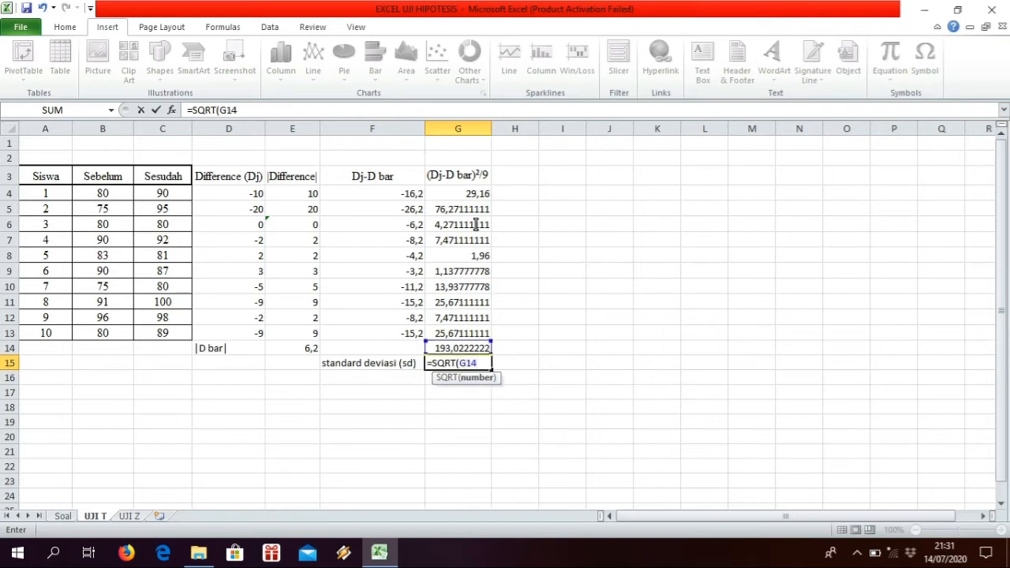
pyautogui.write(')')
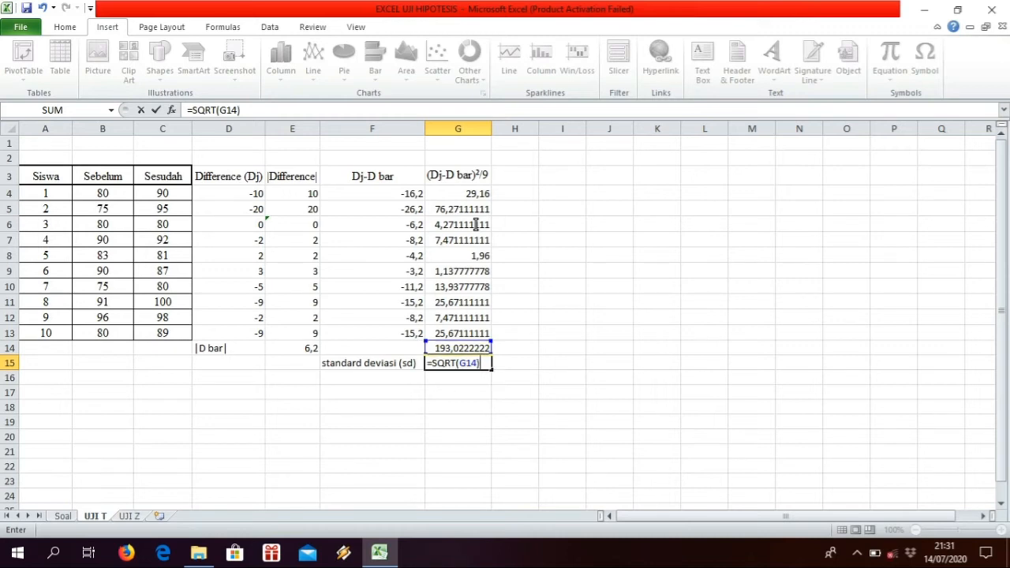
pyautogui.press('Return')
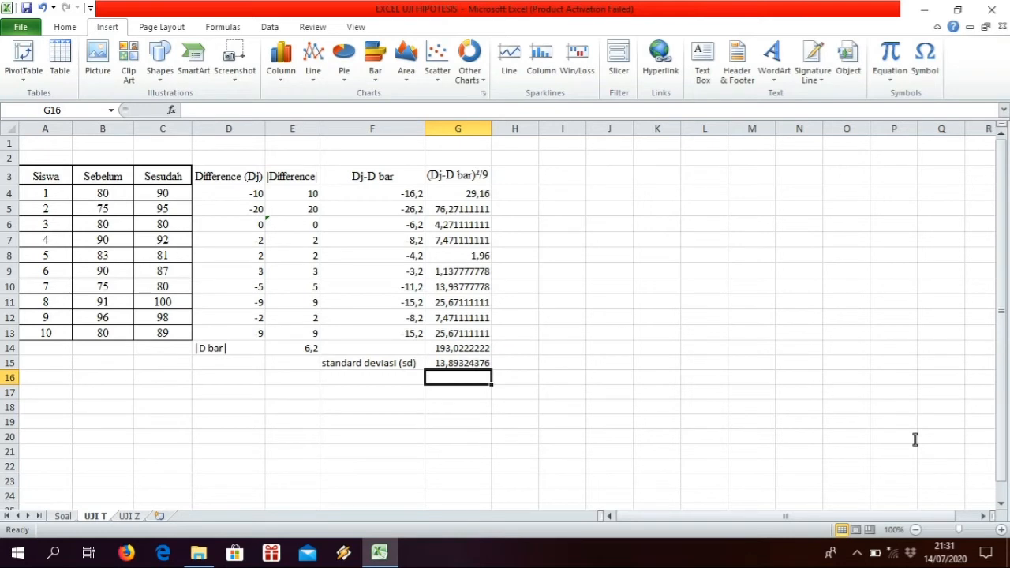
# - Label cell F16 "standsard deviasi (sd)/akar n" and move to H16 in the same row
pyautogui.press('Left')
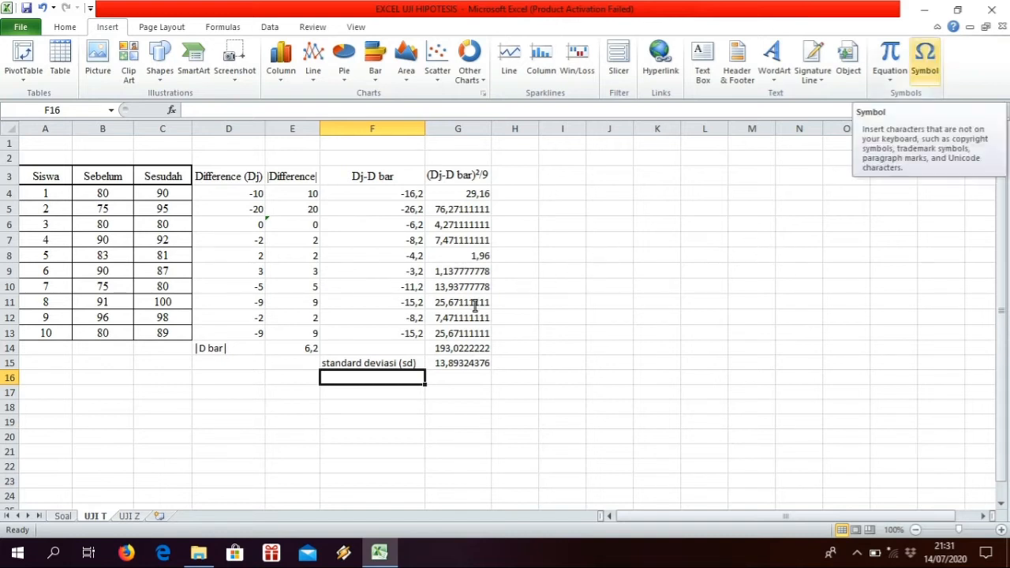
pyautogui.press('F2')
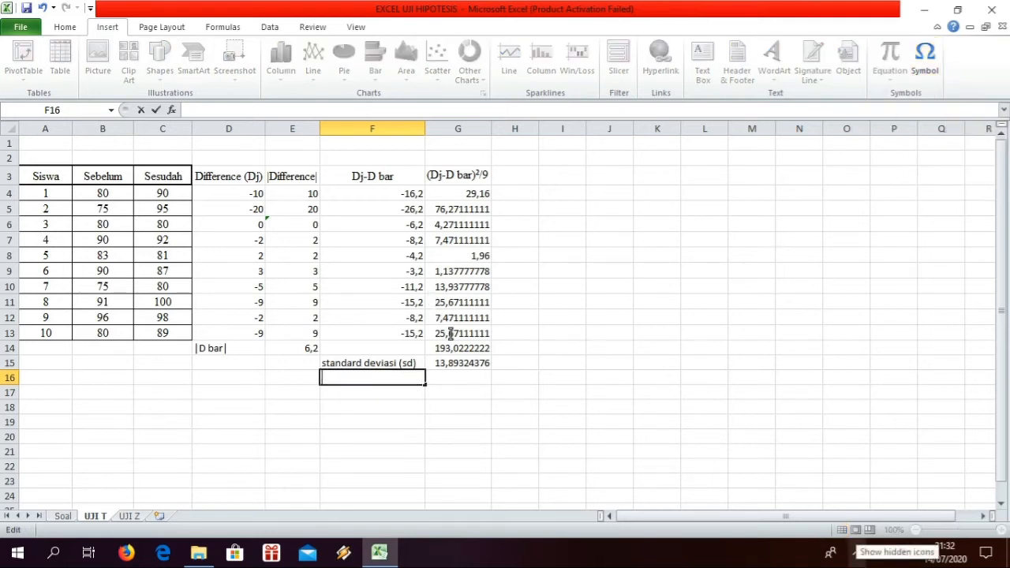
pyautogui.click(857, 552)
pyautogui.click(465, 324)
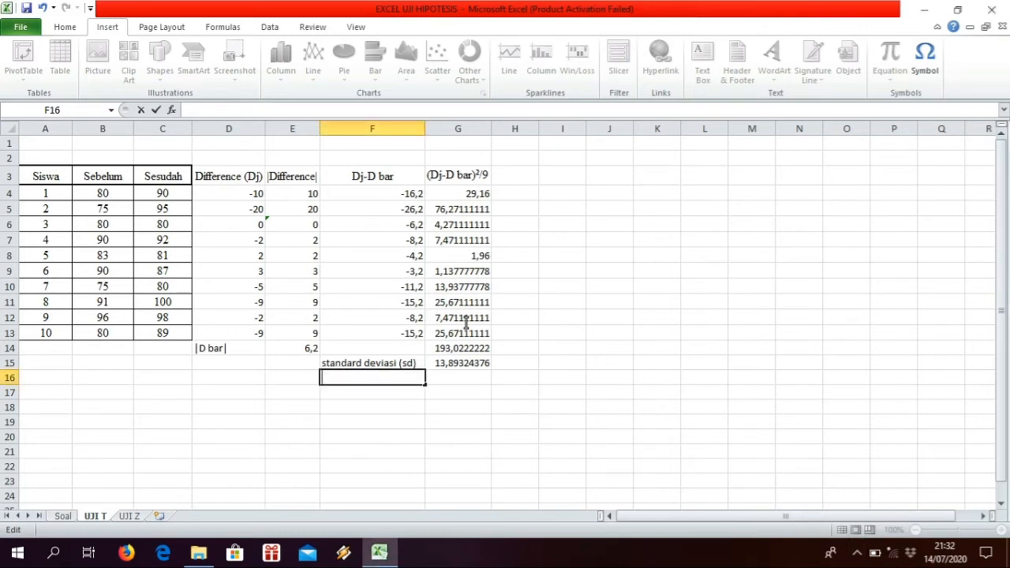
pyautogui.write('standsard')
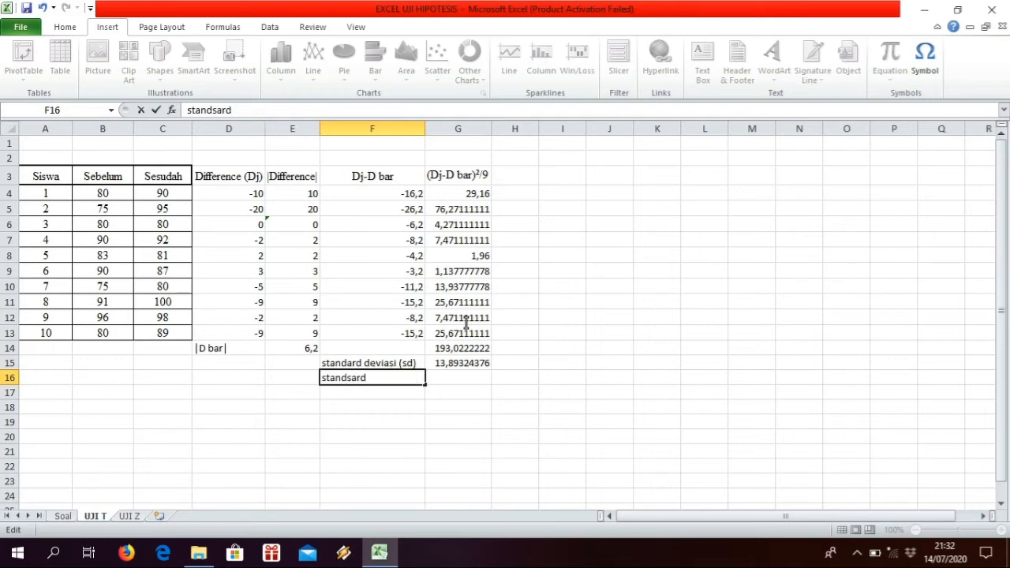
pyautogui.write(' devi')
pyautogui.write('a')
pyautogui.press('BackSpace')
pyautogui.write('iasi (sd)')
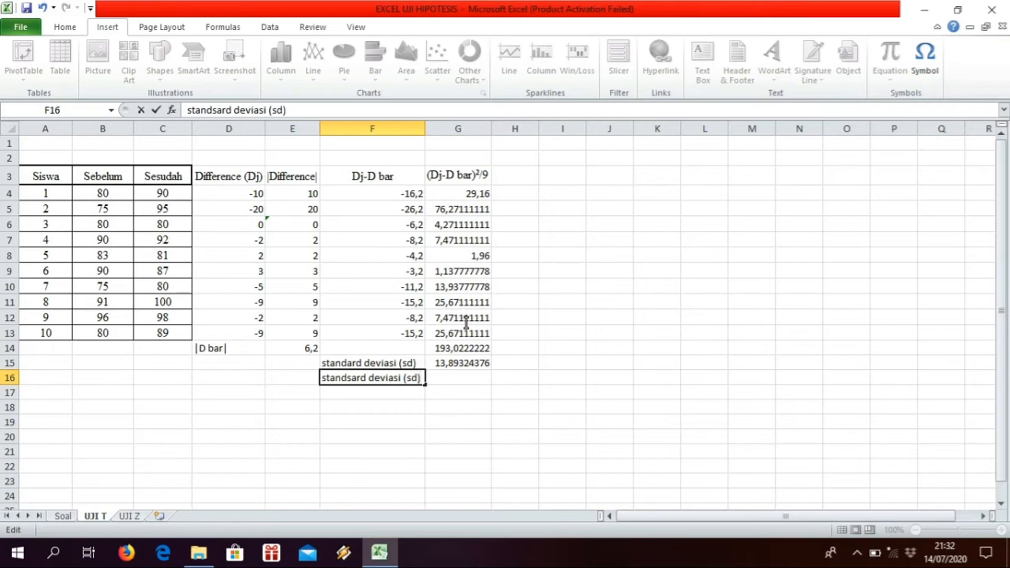
pyautogui.write('/akar n')
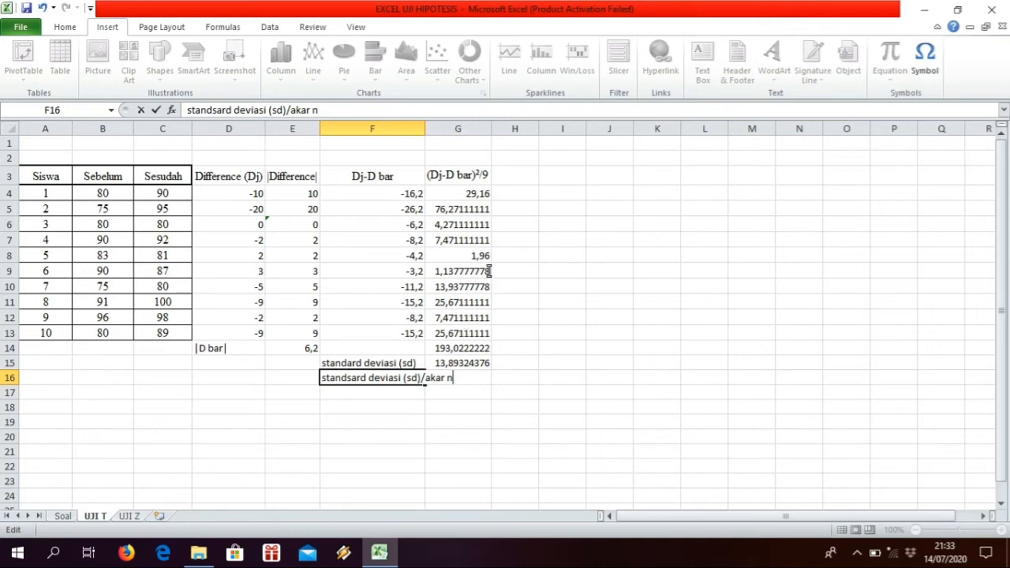
pyautogui.press('Tab')
pyautogui.press('Tab')
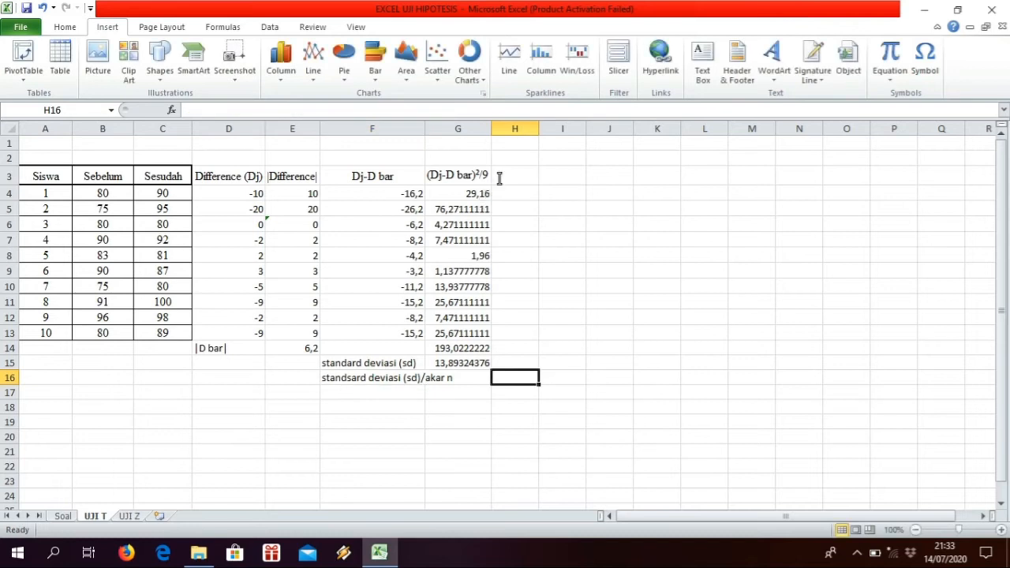
# - Widen column F so that it fits the long label "standsard deviasi (sd)/akar n"
pyautogui.press('Up')
pyautogui.press('Up')
pyautogui.press('Up')
pyautogui.press('Up')
pyautogui.press('Up')
pyautogui.press('Up')
pyautogui.press('Up')
pyautogui.press('Up')
pyautogui.press('Up')
pyautogui.press('Up')
pyautogui.press('Up')
pyautogui.press('Up')
pyautogui.press('Up')
pyautogui.press('Up')
pyautogui.press('Left')
pyautogui.press('Left')
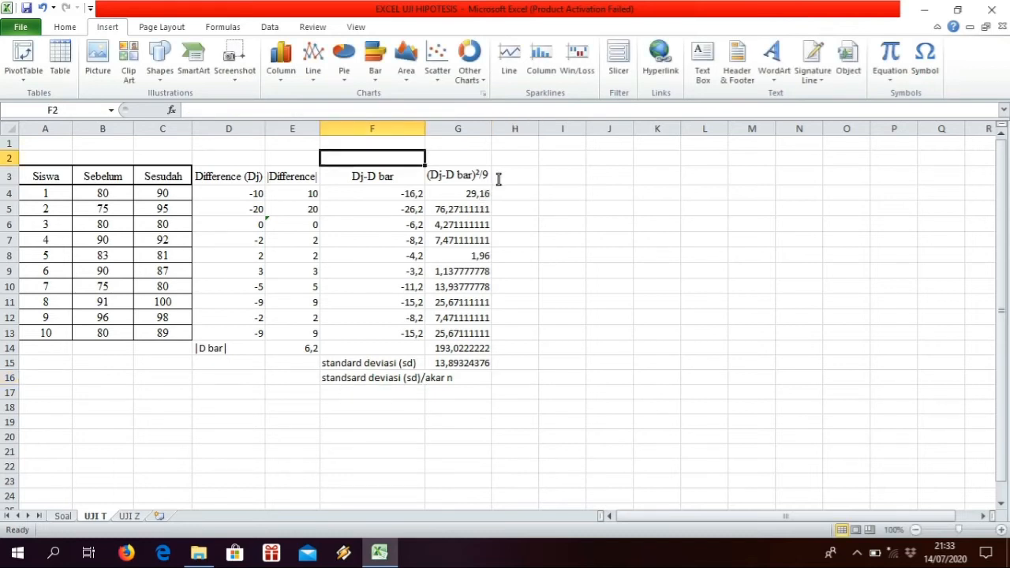
pyautogui.hotkey('alt', 'o')
pyautogui.press('c')
pyautogui.press('a')
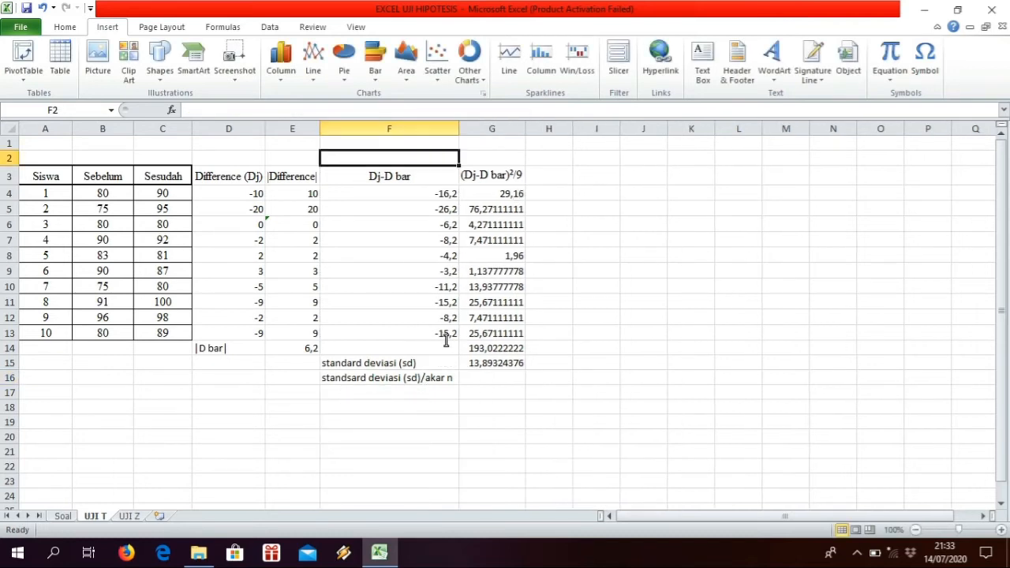
# - Calculate the standard deviation divided by root n in G16 with the formula =(G15/SQRT(10))
pyautogui.press('Down')
pyautogui.press('Down')
pyautogui.press('Down')
pyautogui.press('Down')
pyautogui.press('Down')
pyautogui.press('Down')
pyautogui.press('Down')
pyautogui.press('Down')
pyautogui.press('Down')
pyautogui.press('Down')
pyautogui.press('Down')
pyautogui.press('Down')
pyautogui.press('Down')
pyautogui.press('Down')
pyautogui.press('Right')
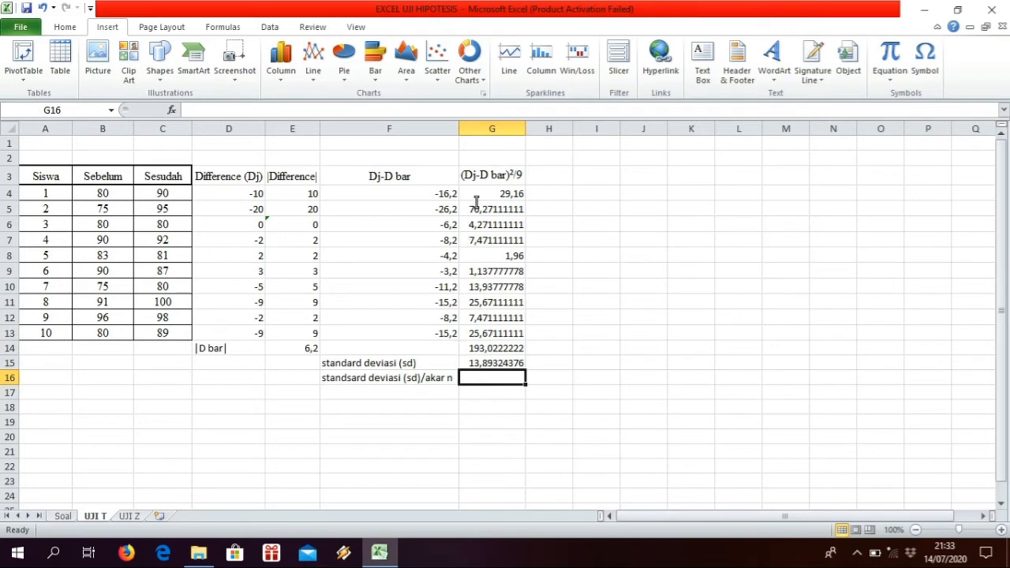
pyautogui.write('=')
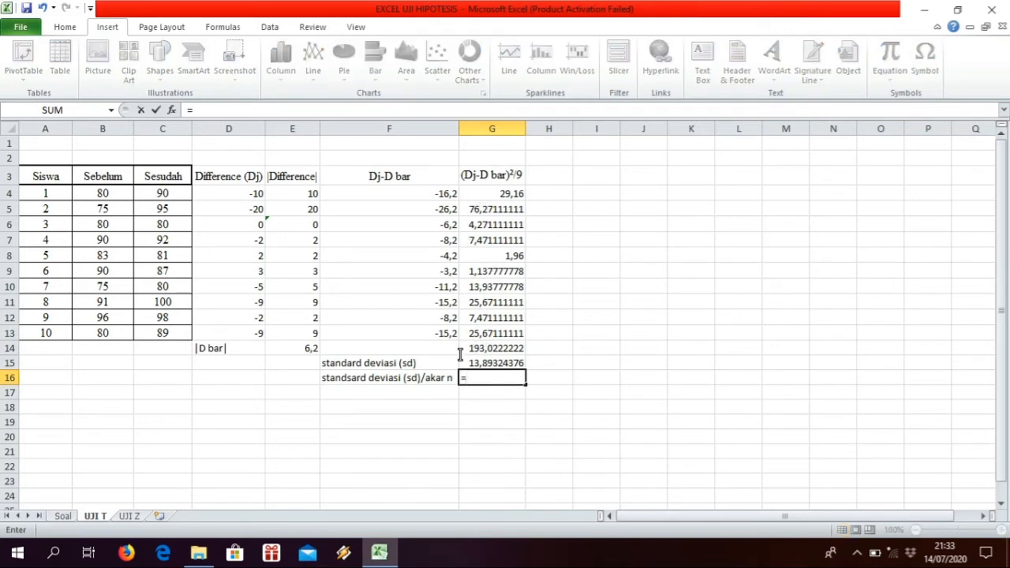
pyautogui.write('(G15/SQRT')
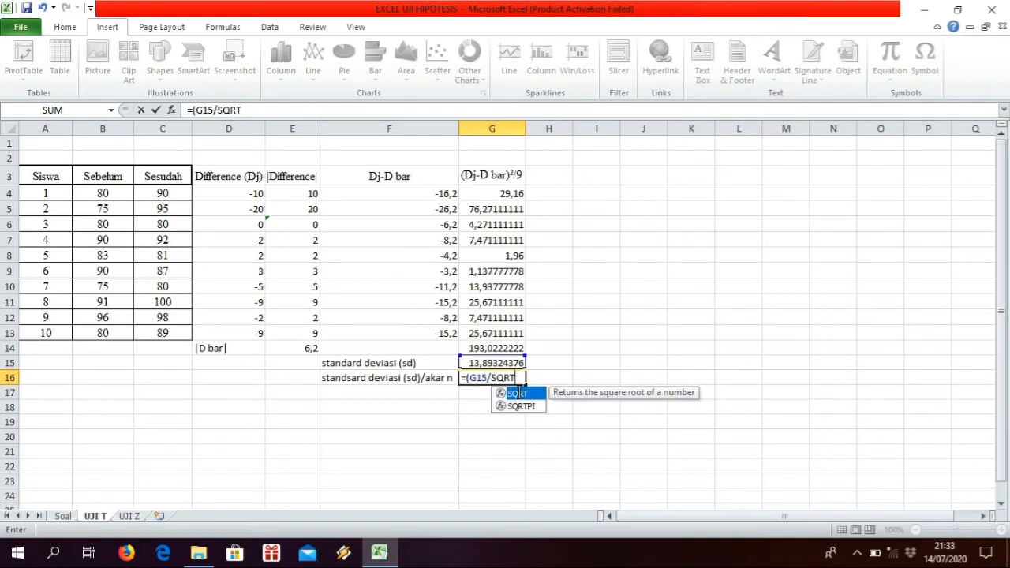
pyautogui.doubleClick(518, 393)
pyautogui.write('1')
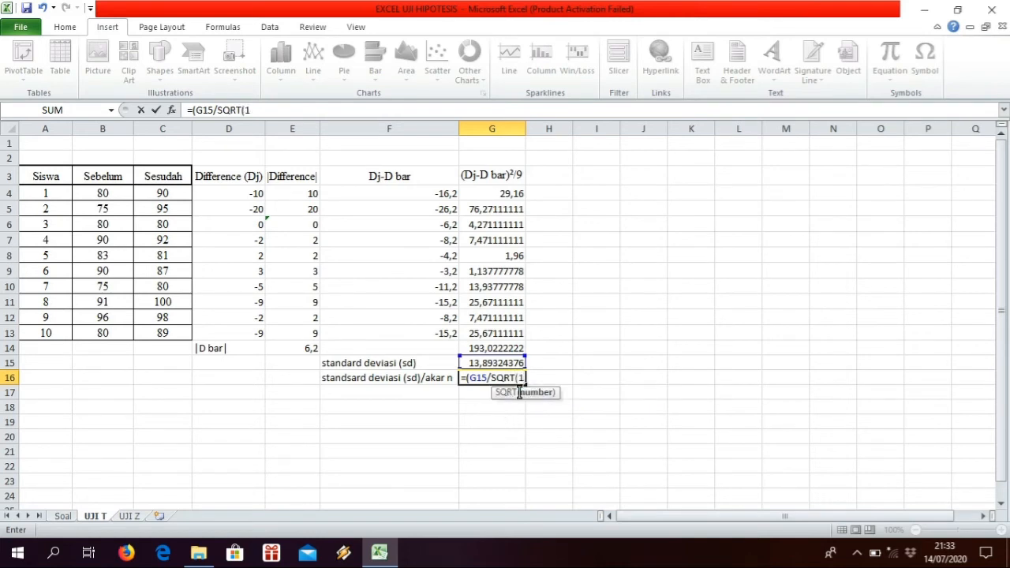
pyautogui.write('0')
pyautogui.write('))')
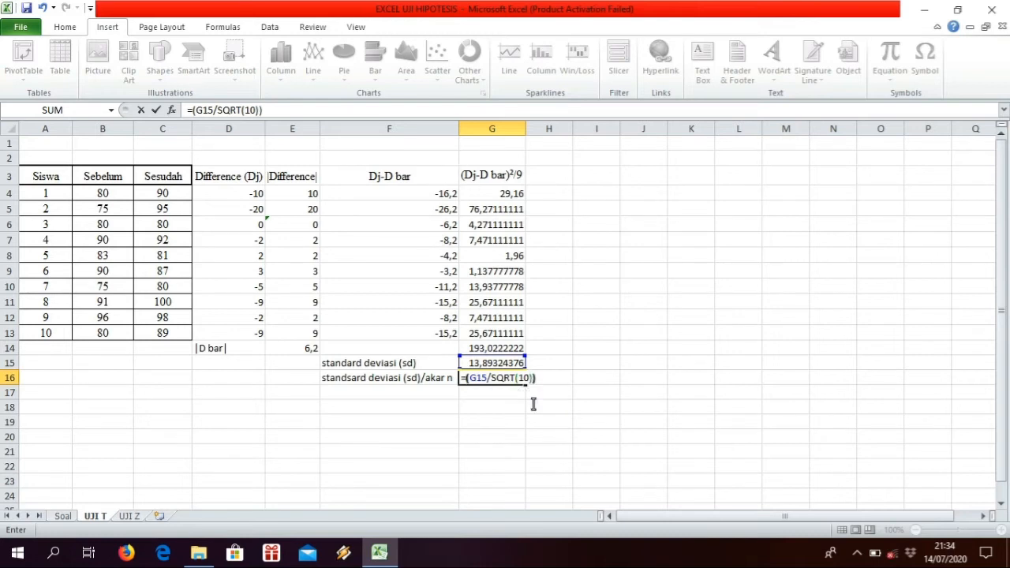
pyautogui.press('Return')
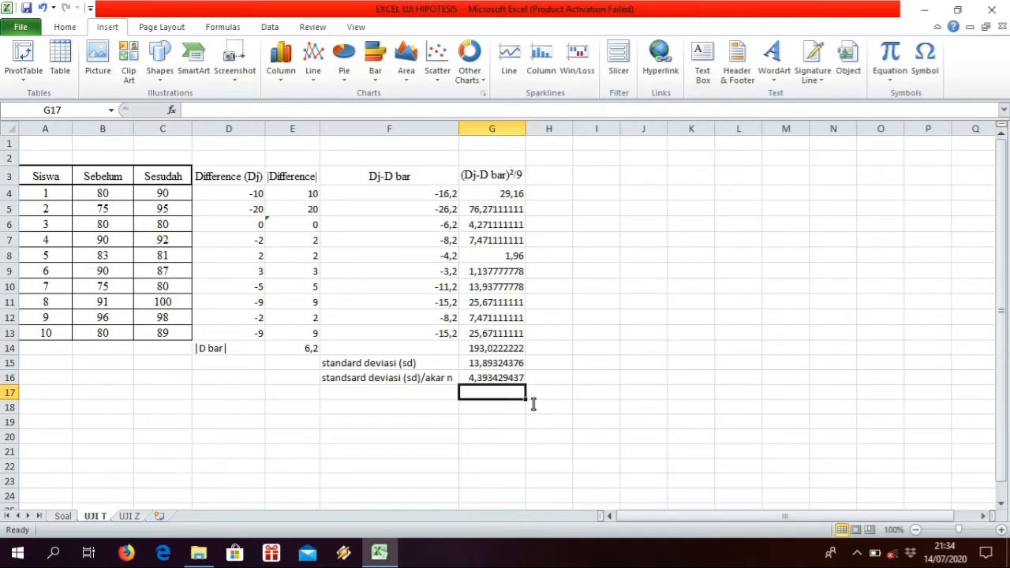
# - Label cell F17 "|t hitung|" for the absolute calculated t value
pyautogui.click(389, 386)
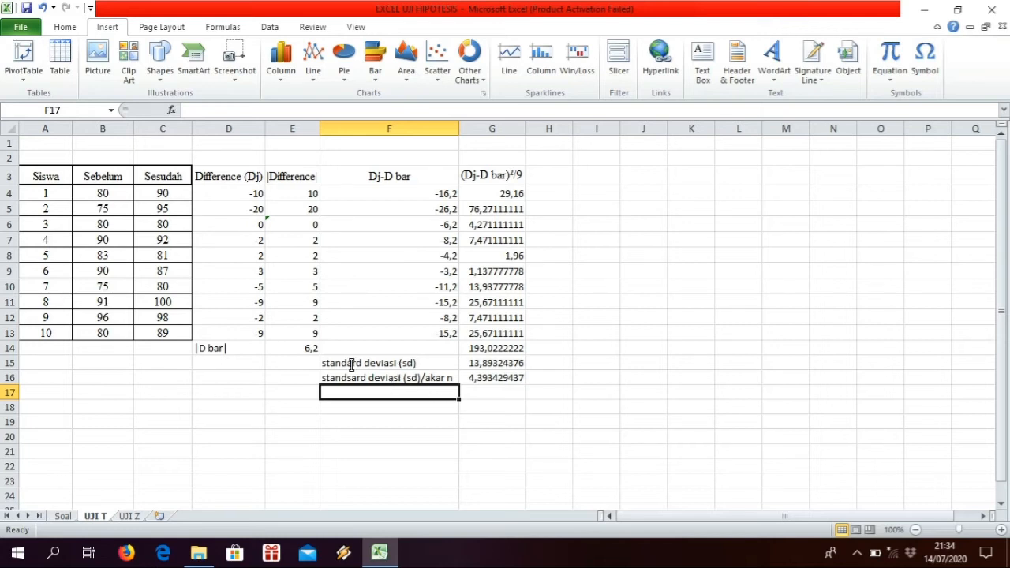
pyautogui.doubleClick(355, 396)
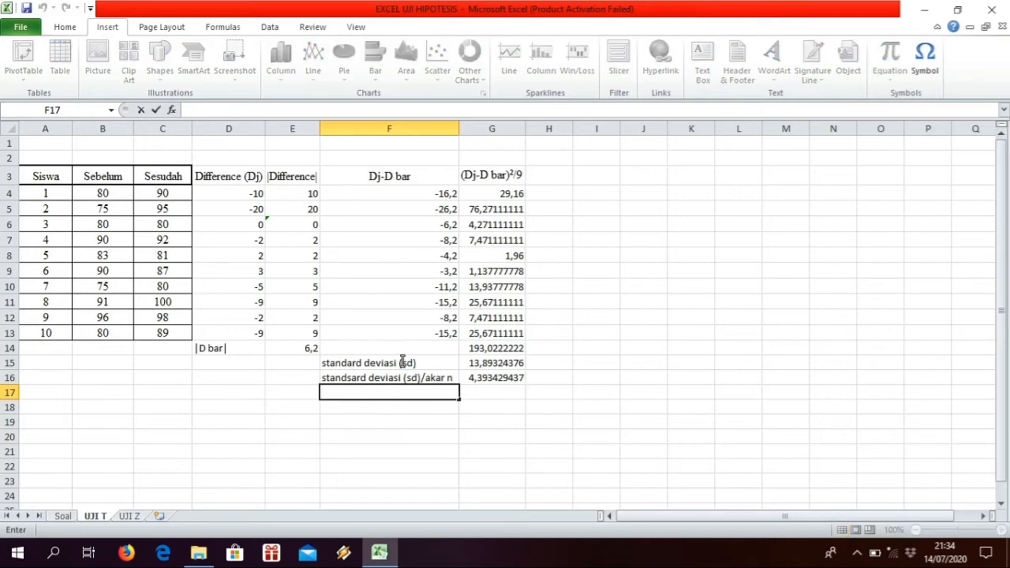
pyautogui.write('|t hitung|')
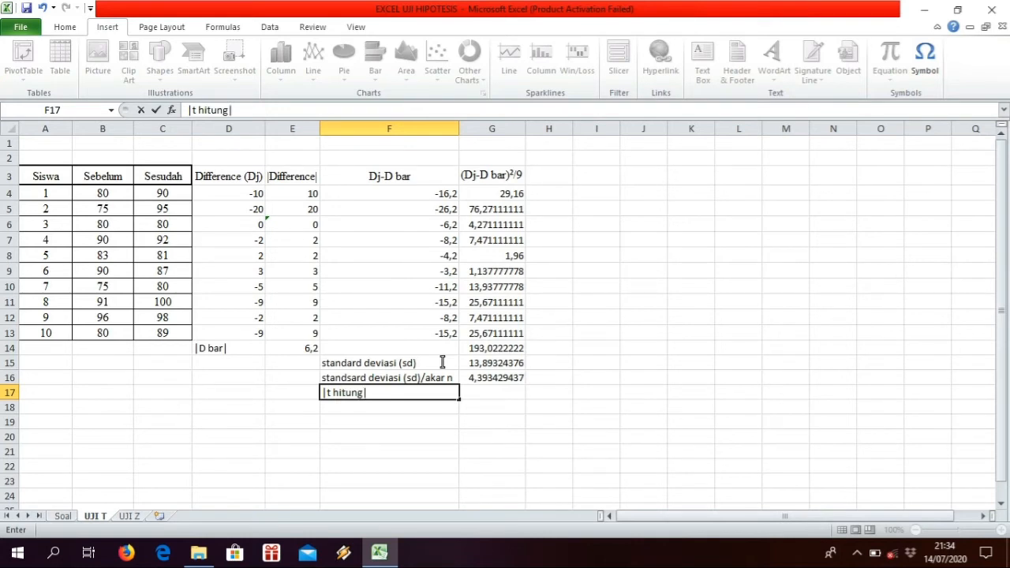
pyautogui.press('Tab')
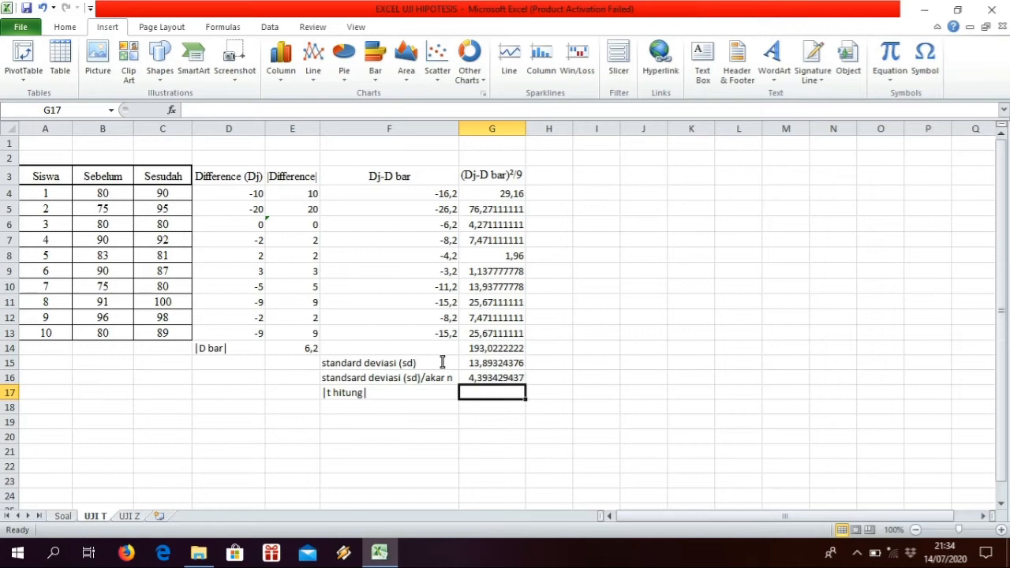
# - Enter the calculated t formula =E14-0/G16 in G17, beside the "|t hitung|" label
pyautogui.write('=')
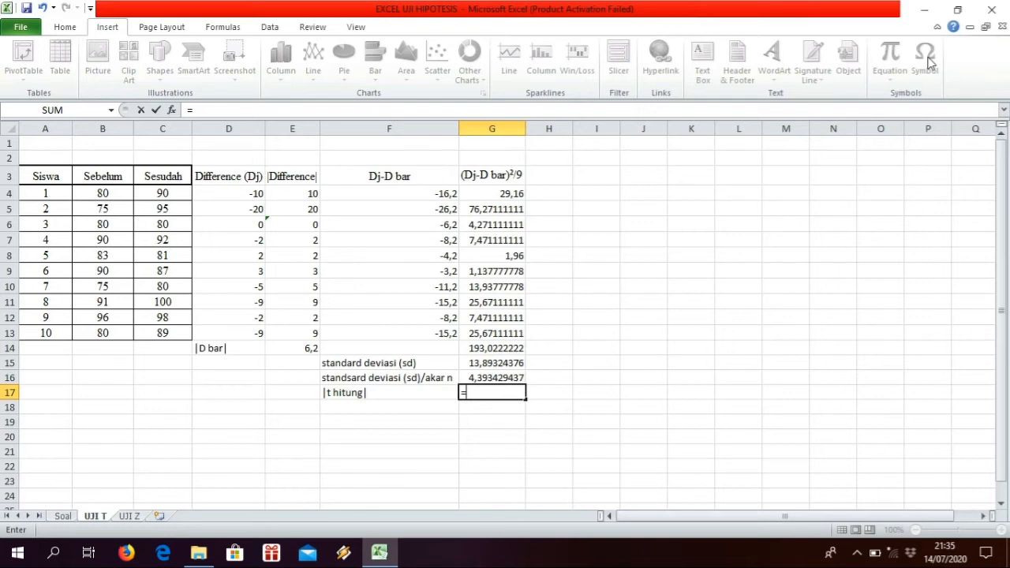
pyautogui.press('Up')
pyautogui.press('Up')
pyautogui.press('Up')
pyautogui.press('Left')
pyautogui.press('Left')
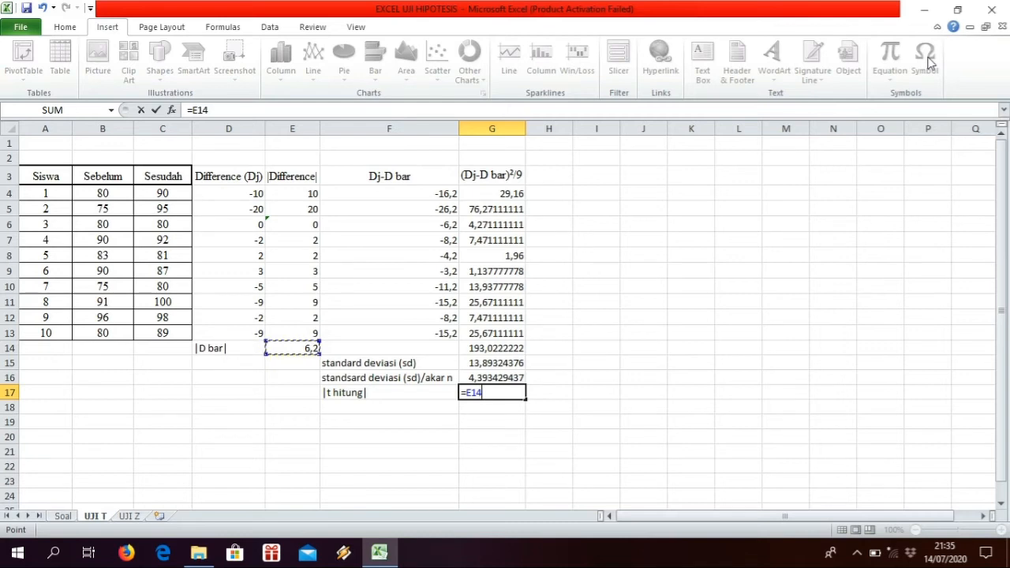
pyautogui.write('-0')
pyautogui.write('/')
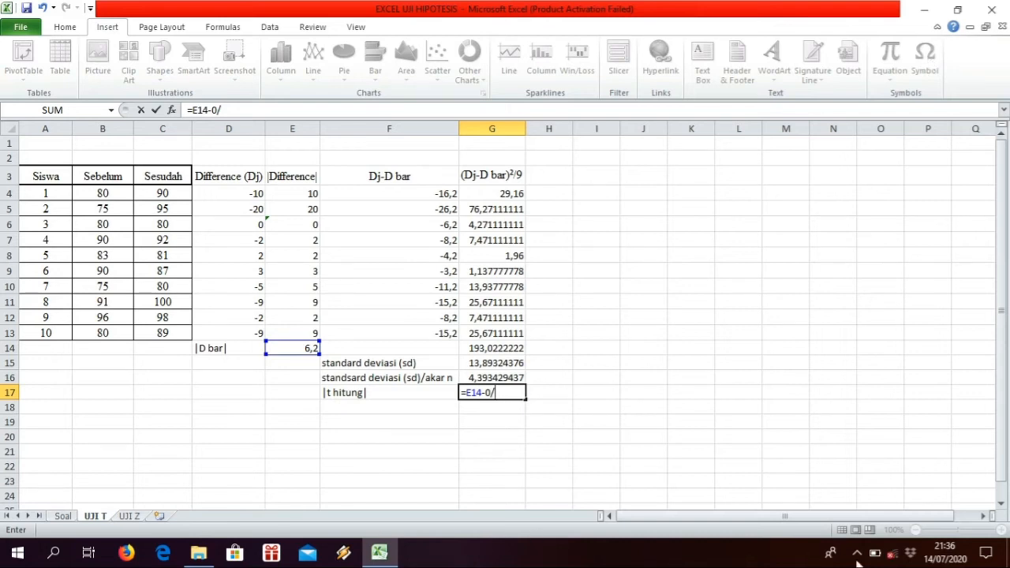
pyautogui.press('Up')
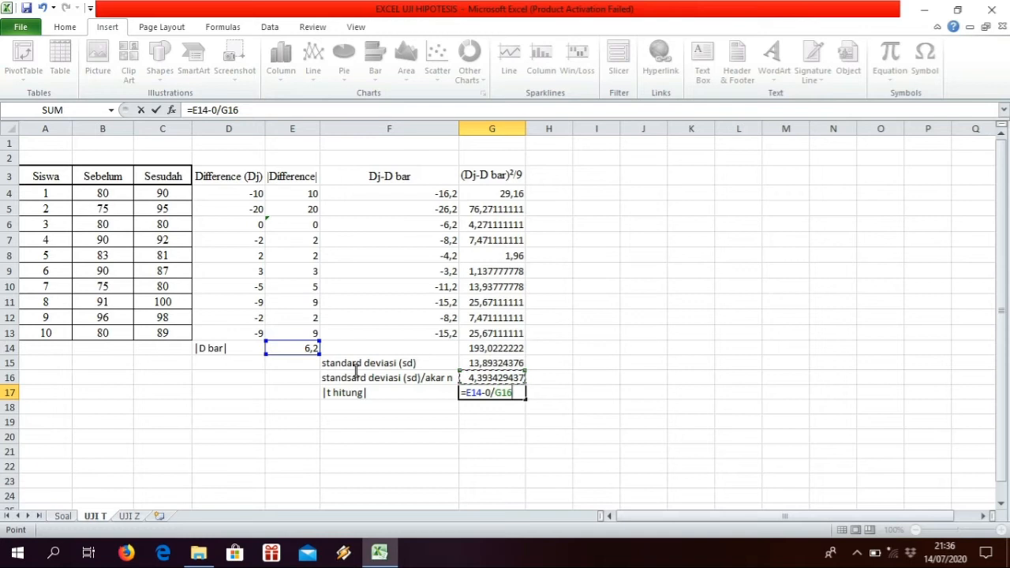
pyautogui.press('Return')
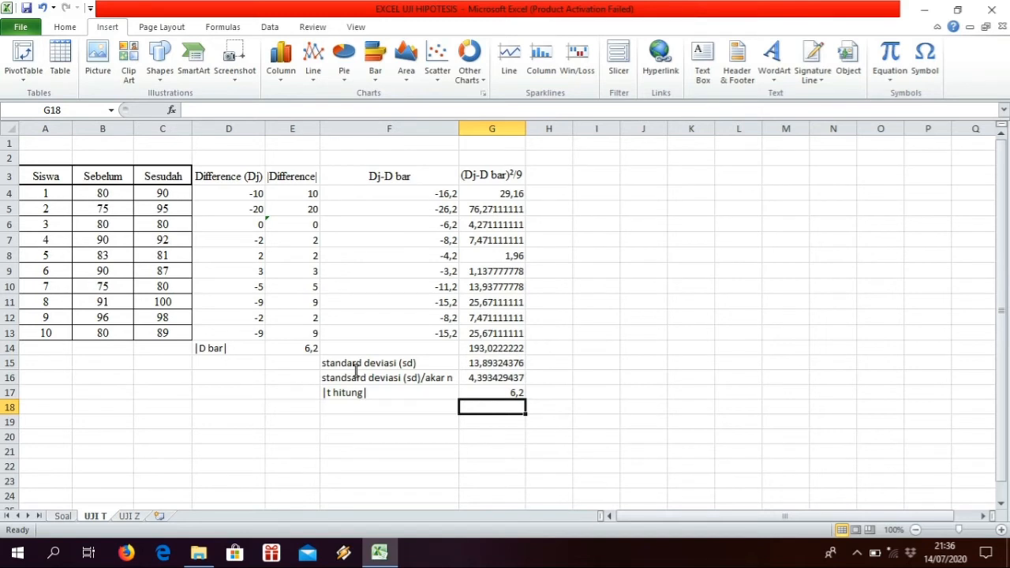
# - Label cell F18 "t tabel" for the critical t value
pyautogui.press('Left')
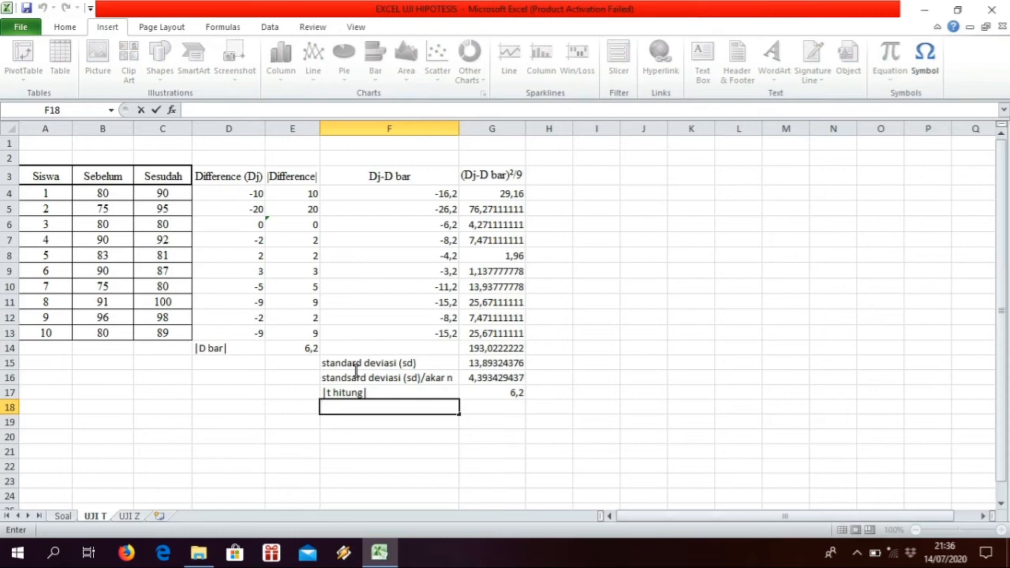
pyautogui.write('t tabel')
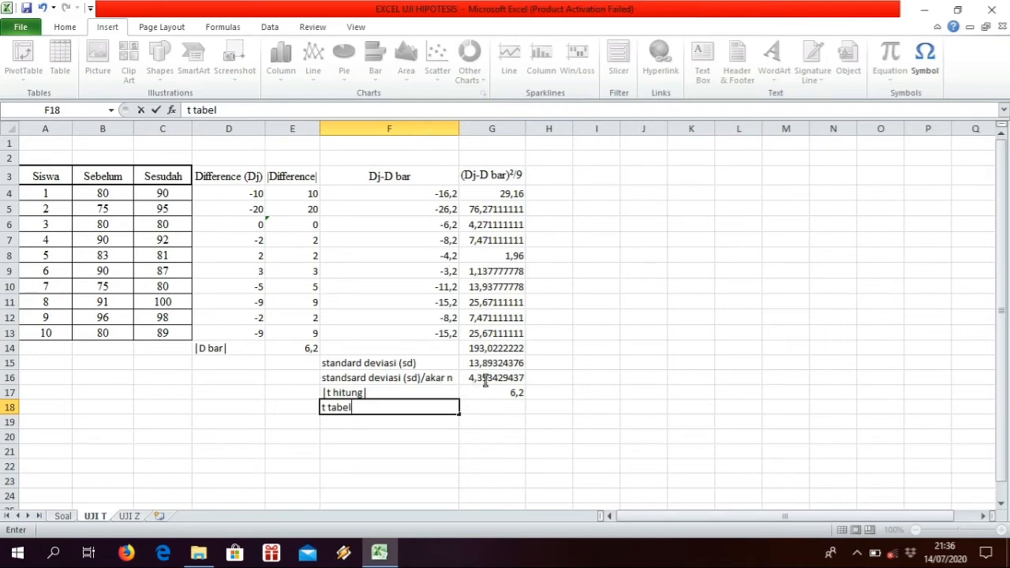
pyautogui.press('Tab')
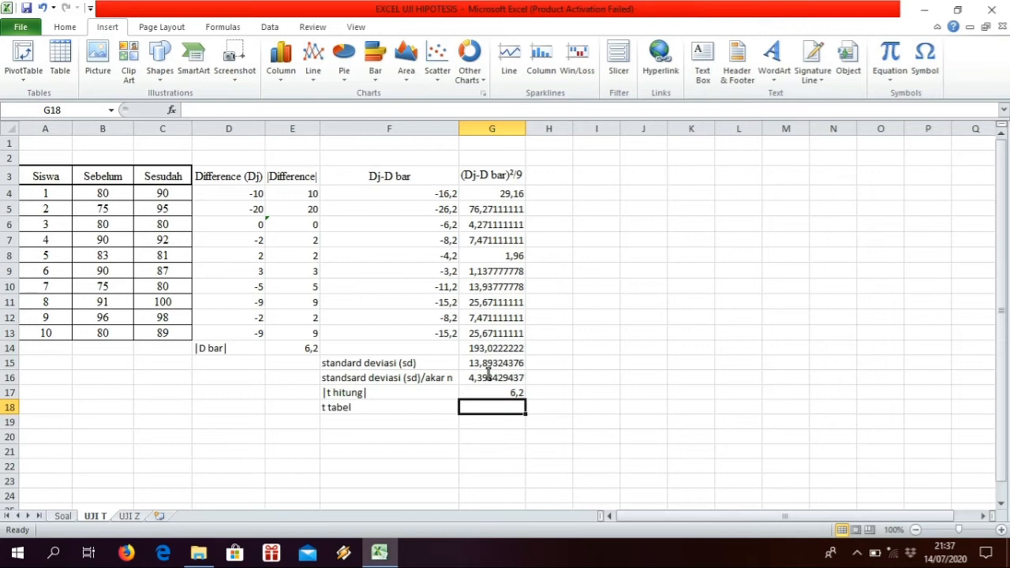
# - Enter the critical t value 2,262 in G18, beside the "t tabel" label
pyautogui.write('2')
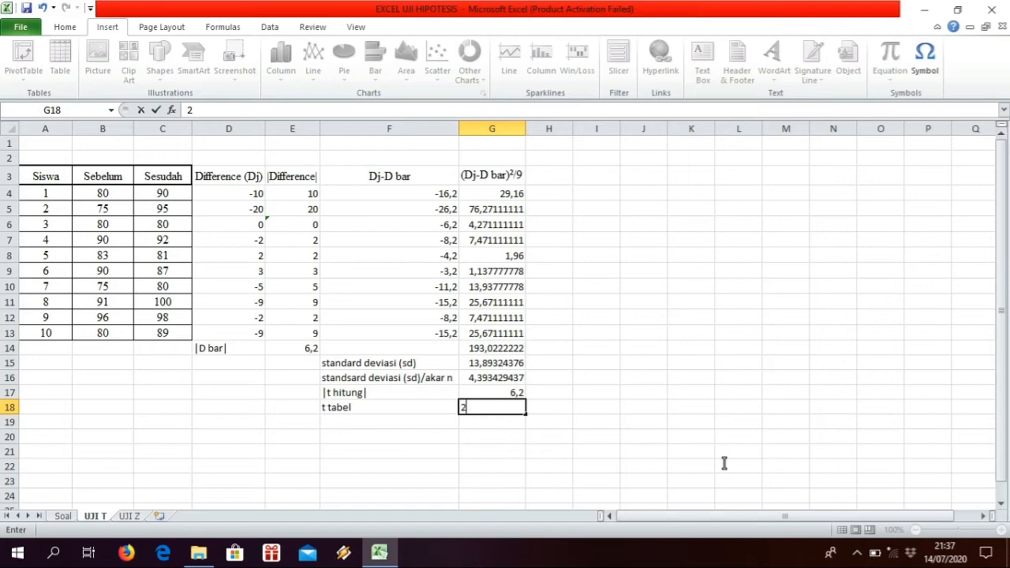
pyautogui.write(',262')
pyautogui.press('Left')
pyautogui.press('Left')
pyautogui.press('Right')
pyautogui.press('Right')
pyautogui.press('Right')
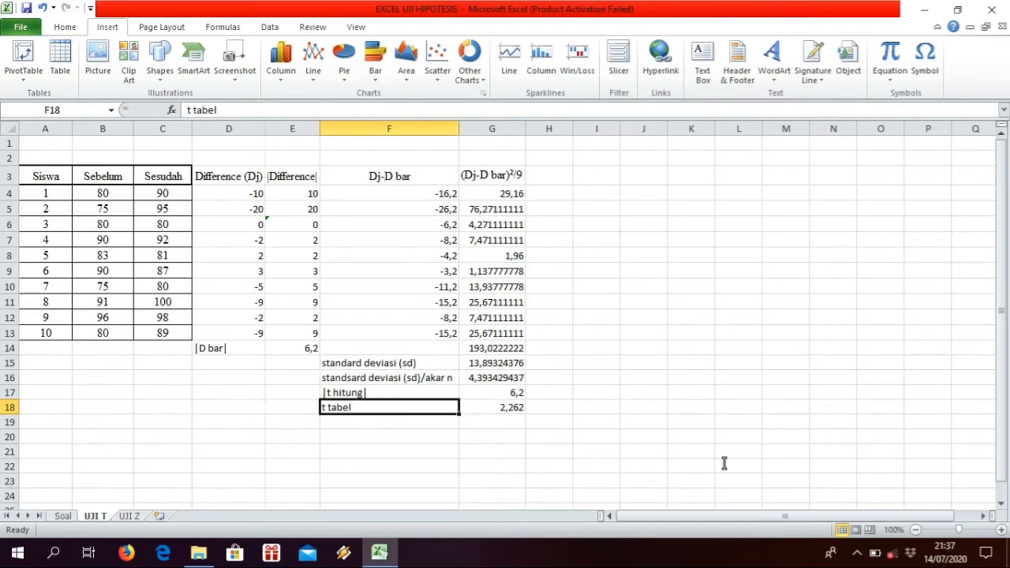
# - Open the t tabel value in G18 for editing, with the cursor just after the decimal comma
pyautogui.press('Left')
pyautogui.press('F2')
pyautogui.press('Left')
pyautogui.press('Left')
pyautogui.press('Left')
pyautogui.press('Left')
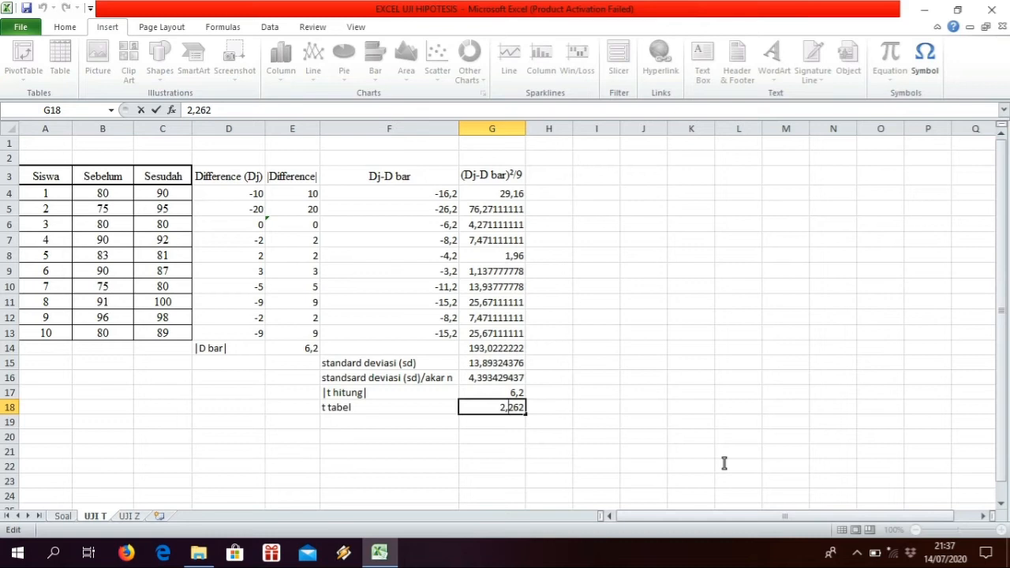
# - Change the decimal separator of the t tabel value in G18 so it reads 2.262
pyautogui.press('BackSpace')
pyautogui.write('.')
pyautogui.press('Up')
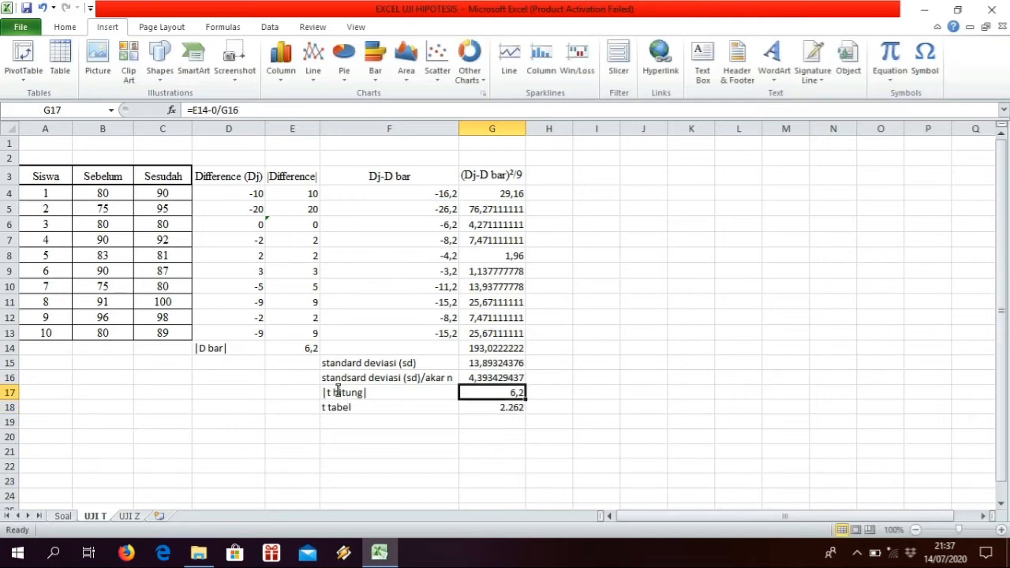
# - Review the |t hitung| formula in G17 and the calculated values above it in column G
pyautogui.press('F2')
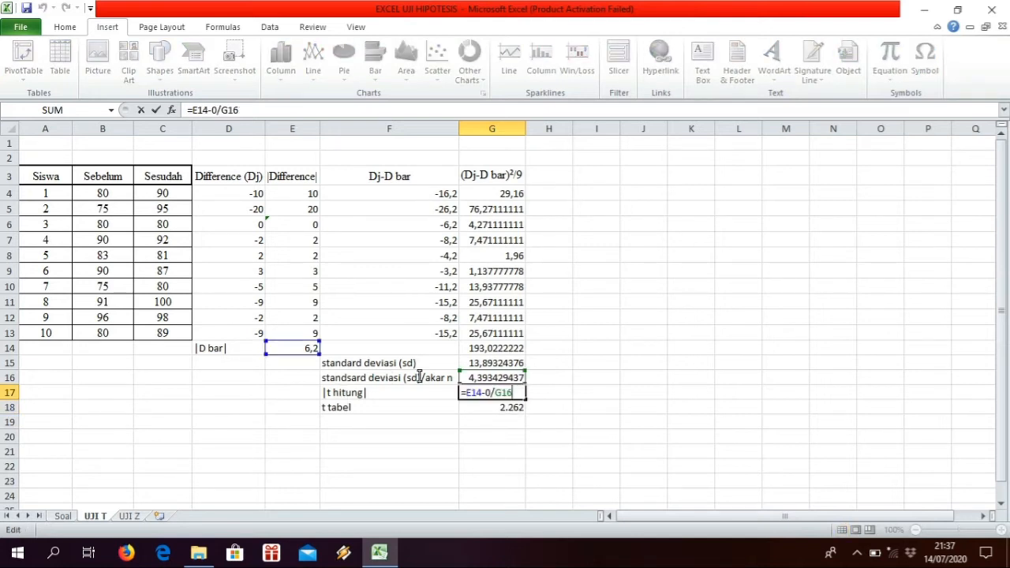
pyautogui.press('Return')
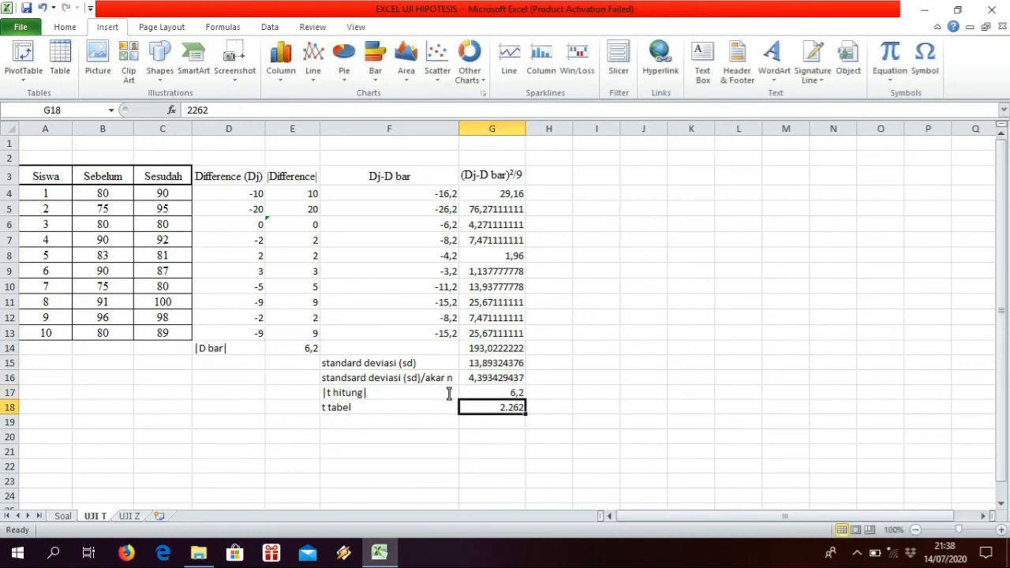
pyautogui.press('Up')
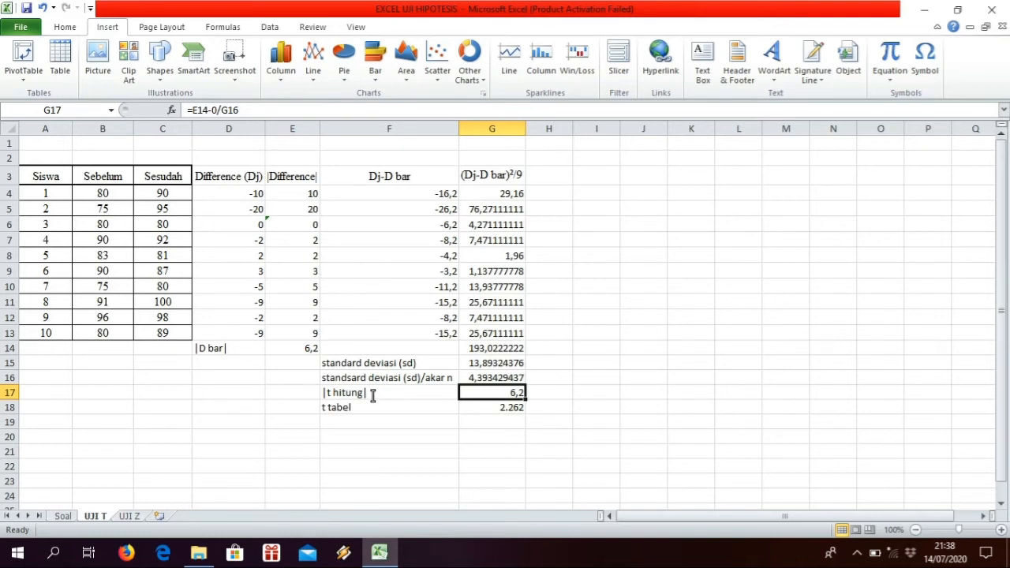
pyautogui.press('Up')
pyautogui.press('Up')
pyautogui.press('Up')
pyautogui.press('Up')
pyautogui.press('Up')
pyautogui.press('Up')
pyautogui.press('Up')
pyautogui.press('Up')
pyautogui.press('Up')
pyautogui.press('Up')
pyautogui.press('Up')
pyautogui.press('Up')
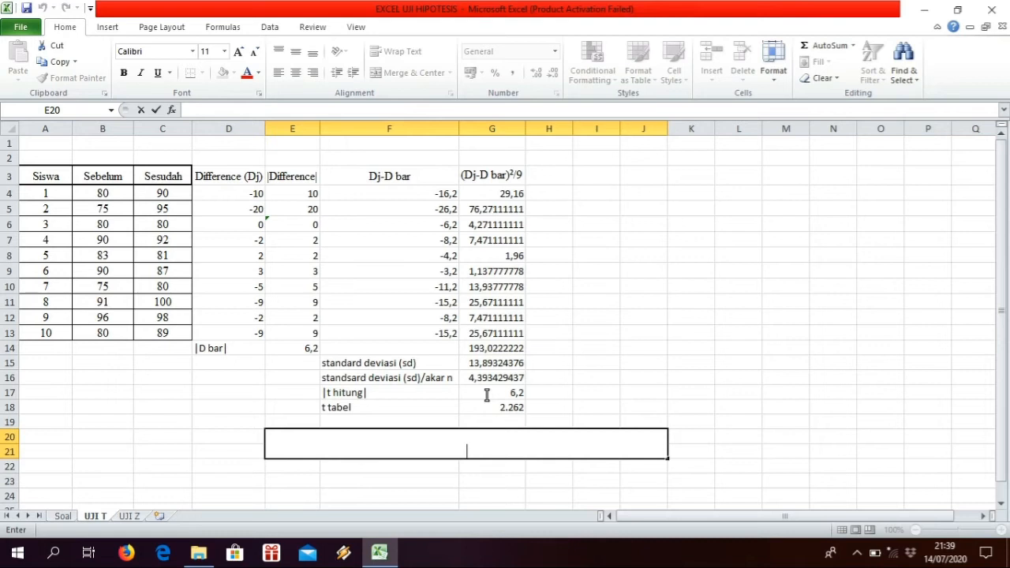
# - Begin the conclusion in the merged cell E20:J21 with "Kesimpulan |t hitung|> t tabel"
pyautogui.write('Kesimpulan')
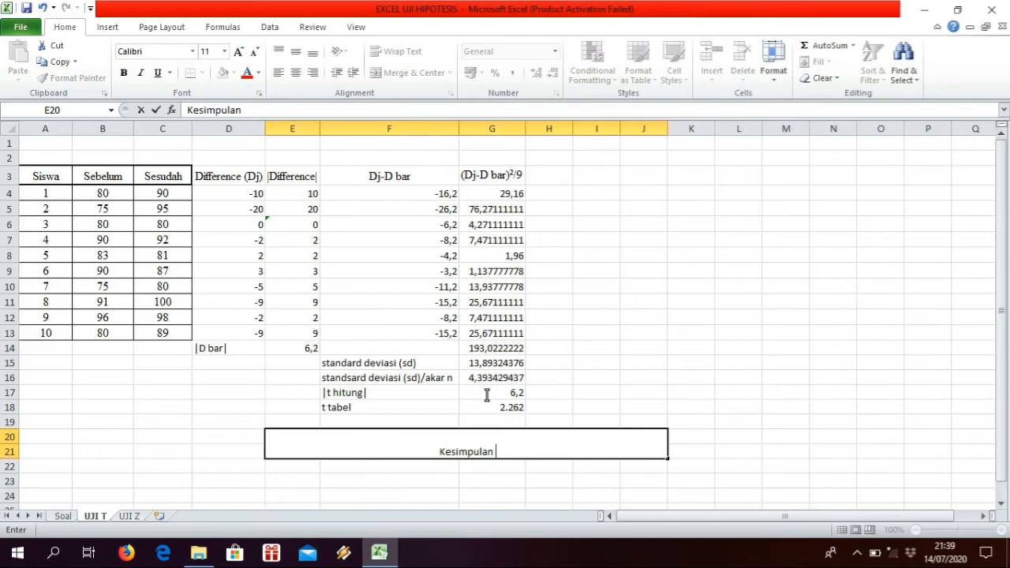
pyautogui.write('|t hitung')
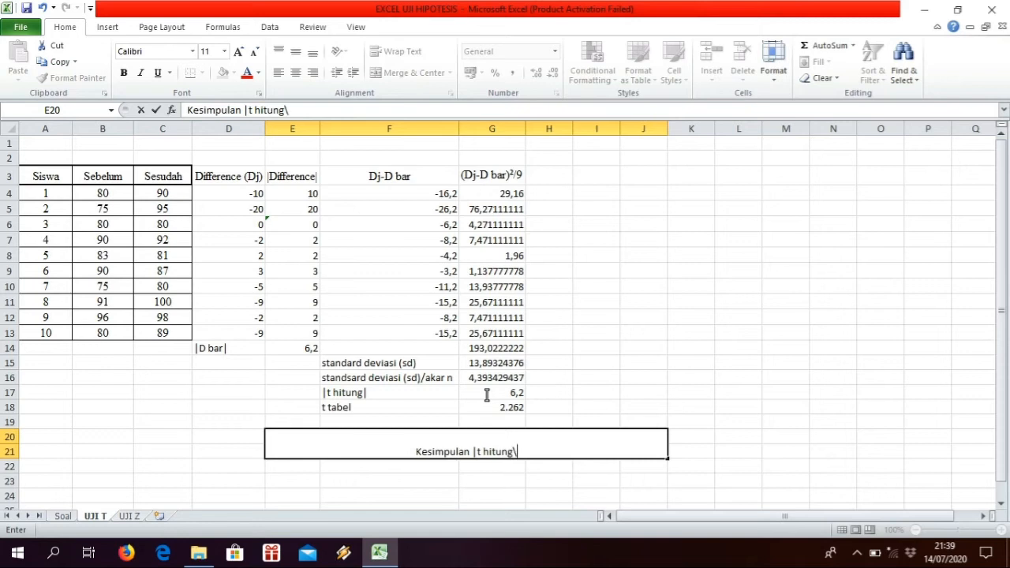
pyautogui.write('\\')
pyautogui.press('BackSpace')
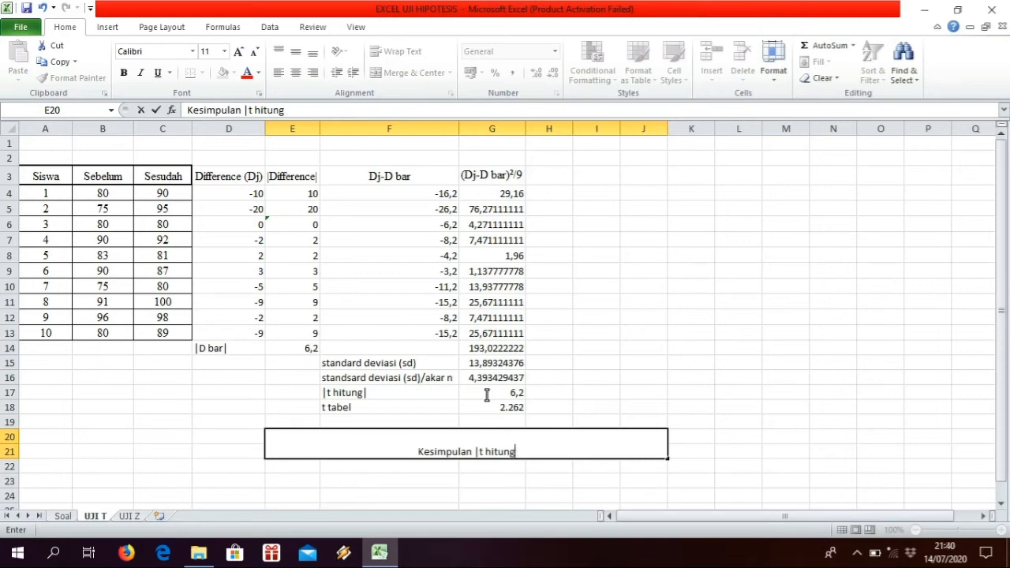
pyautogui.write('|')
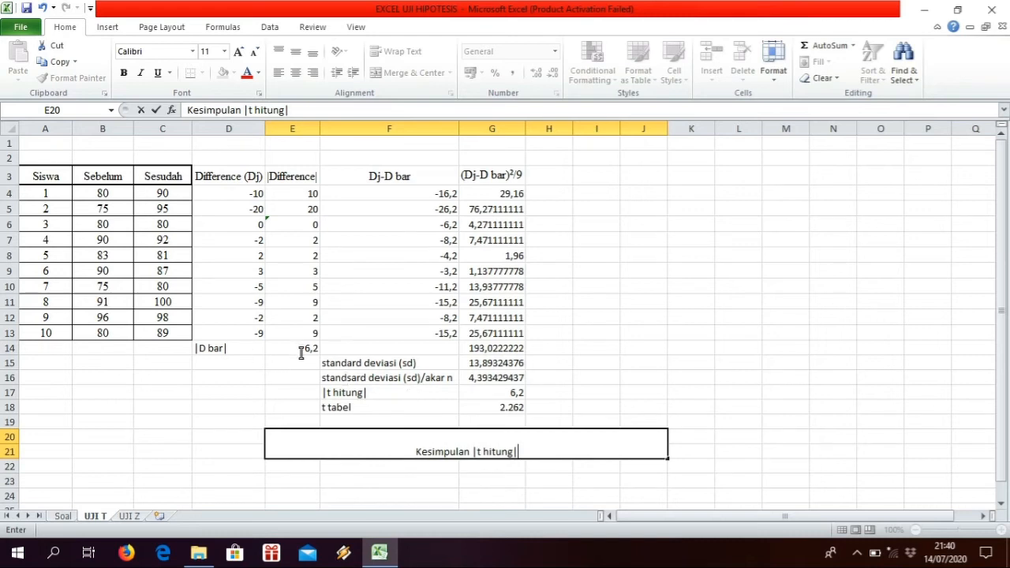
pyautogui.write('>')
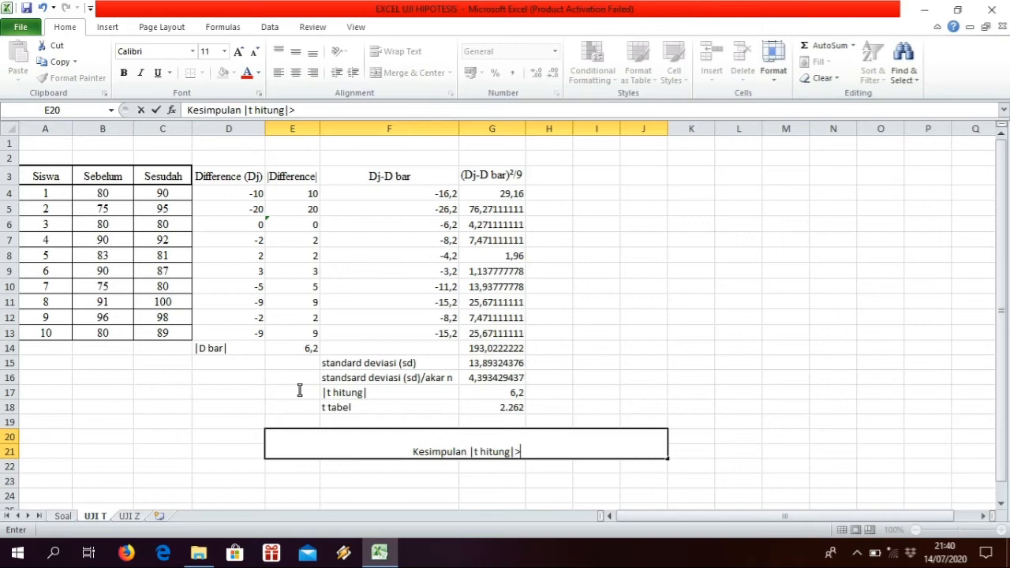
pyautogui.write('t')
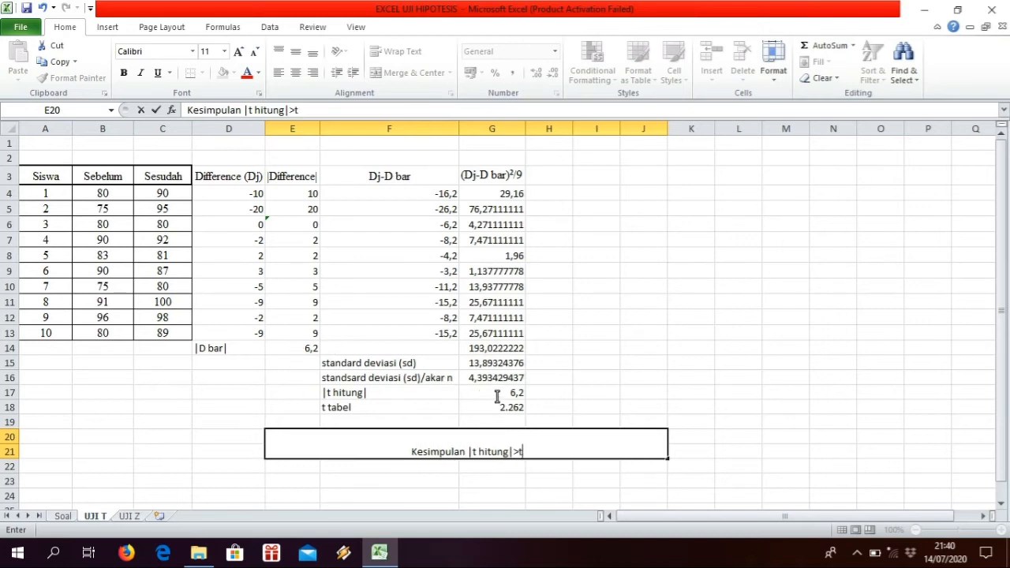
pyautogui.press('BackSpace')
pyautogui.write('t')
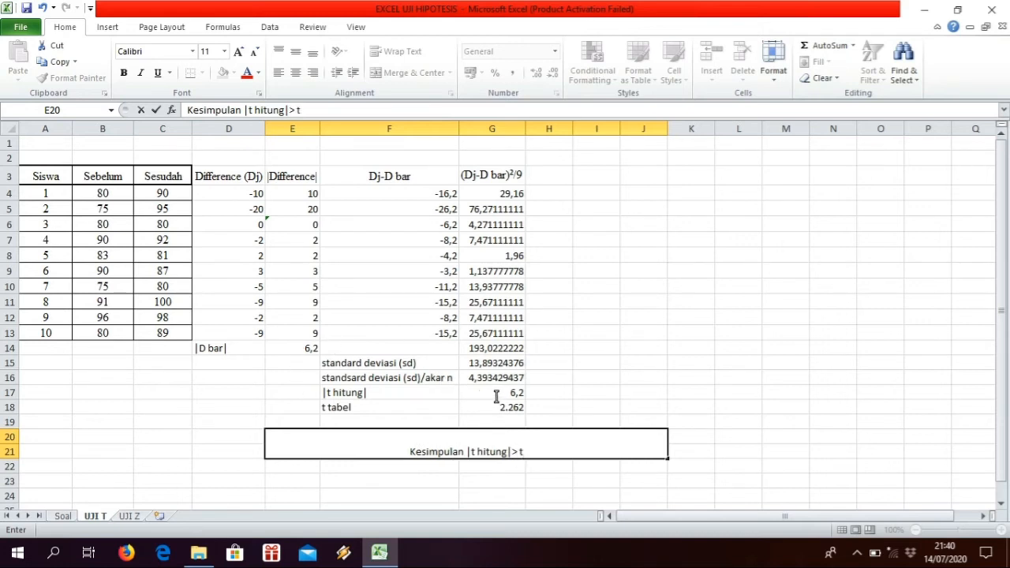
pyautogui.write(' tabel')
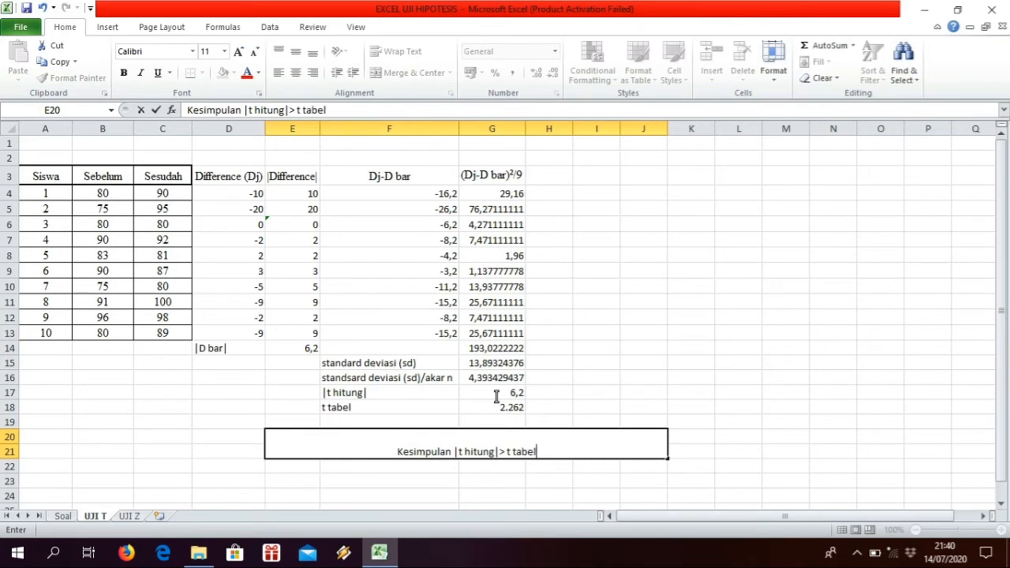
# - Complete the conclusion text in E20 with ", maka H0 ditolak atau terima H1"
pyautogui.write(', maka')
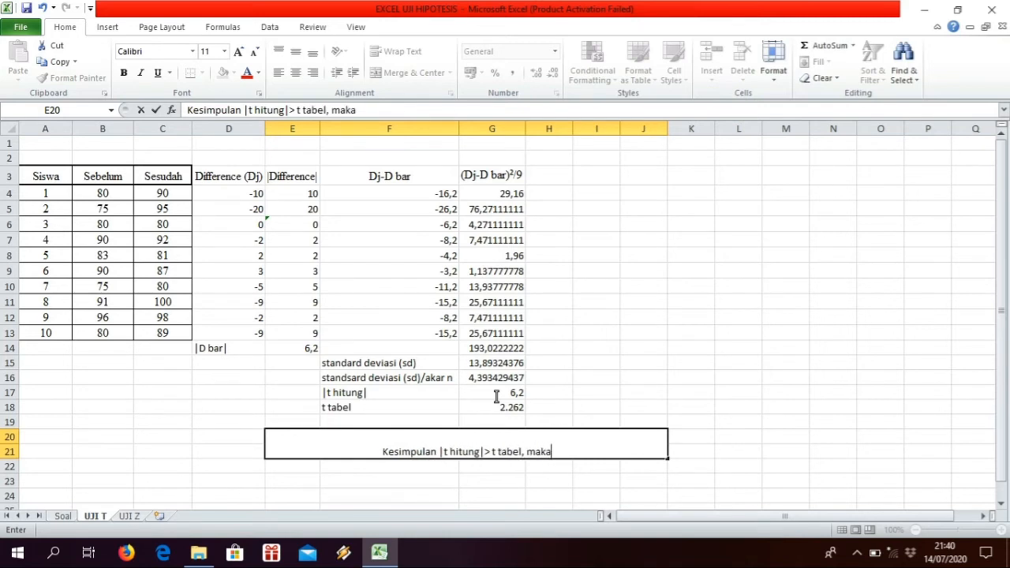
pyautogui.write(' H0')
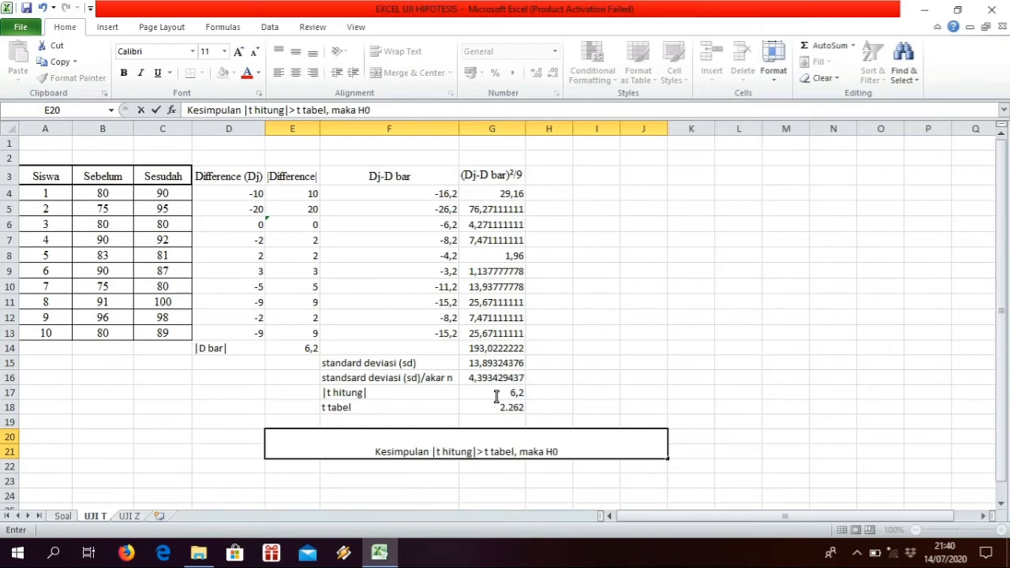
pyautogui.write(' di')
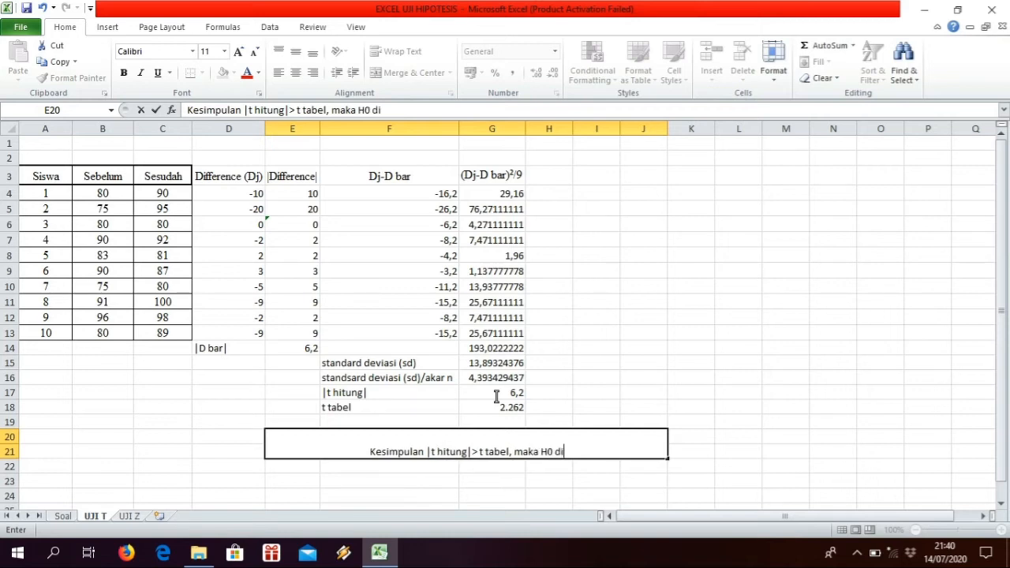
pyautogui.write('tolak atau')
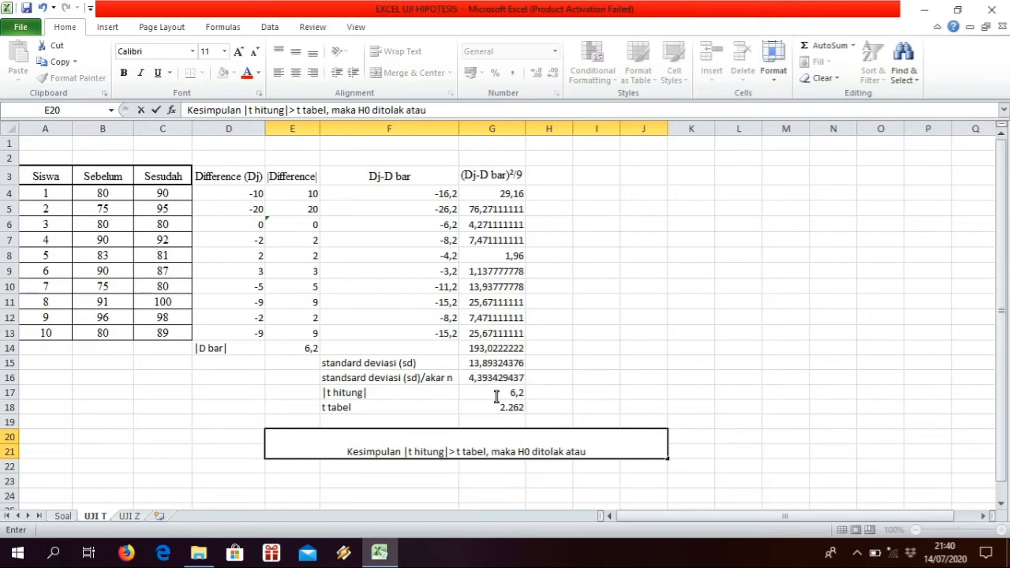
pyautogui.write(' terima H1')
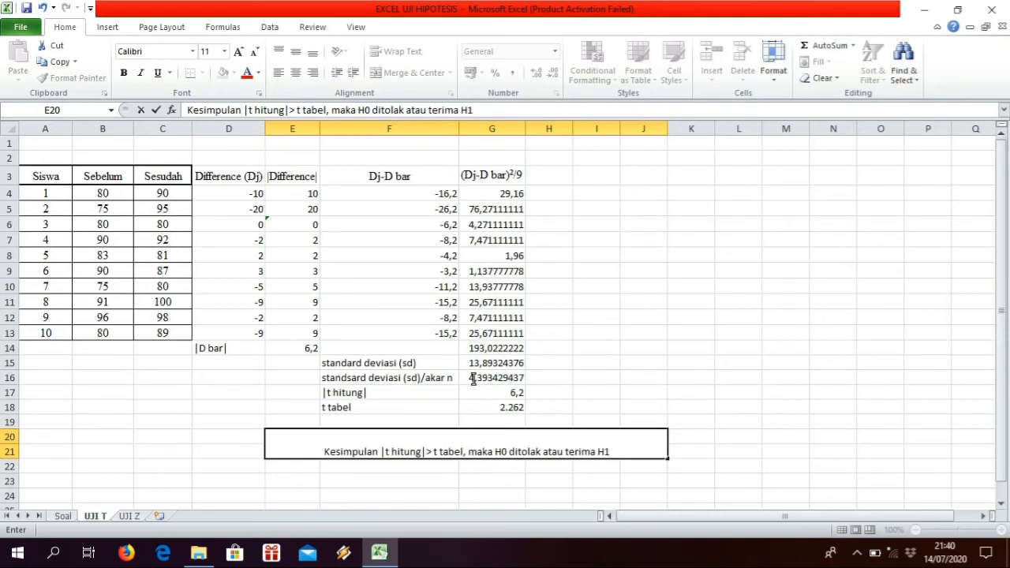
pyautogui.scroll(-1, 473, 379)
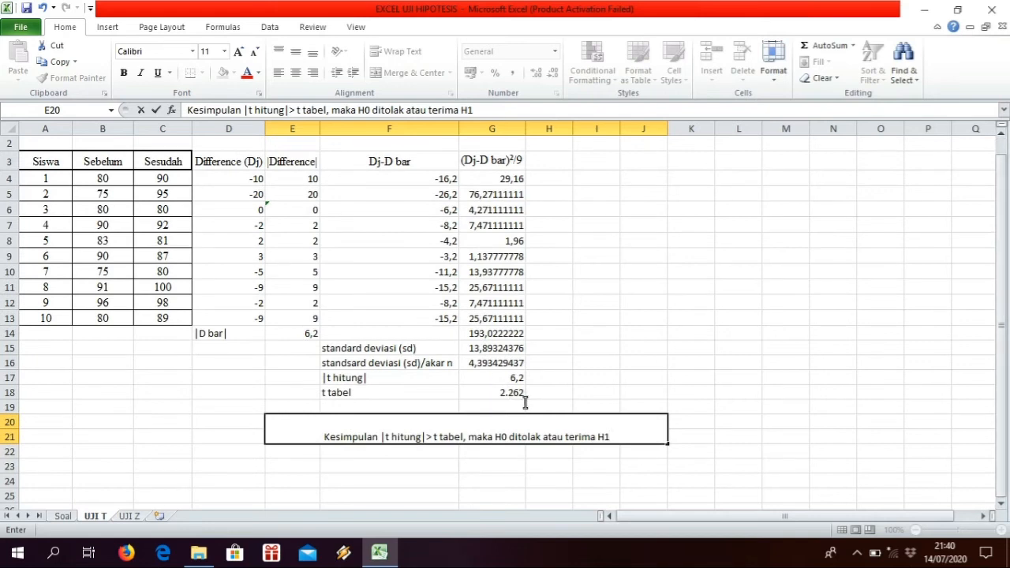
pyautogui.press('Return')
pyautogui.moveTo(292, 466); pyautogui.dragTo(620, 224)
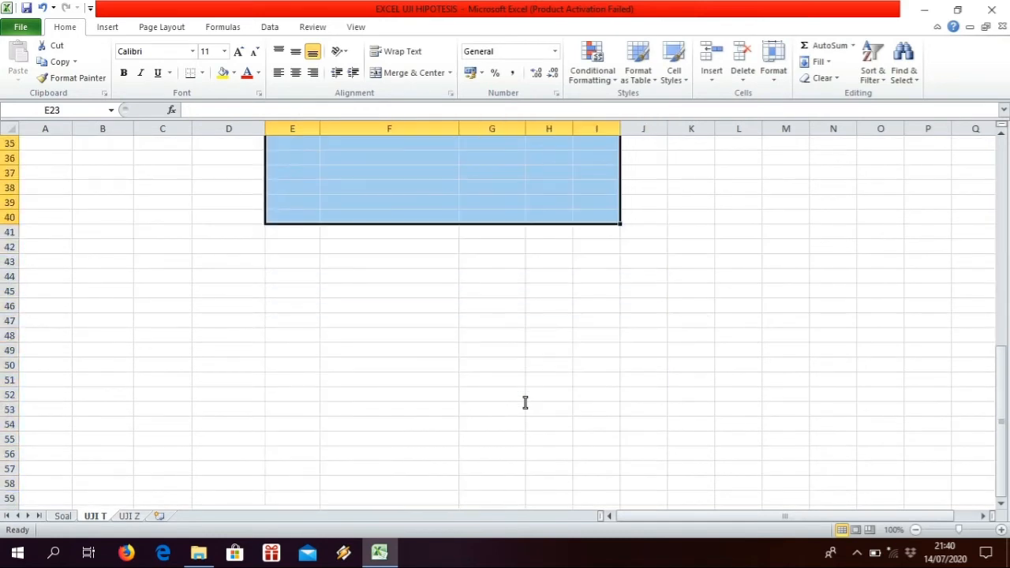
pyautogui.scroll(5, 525, 403)
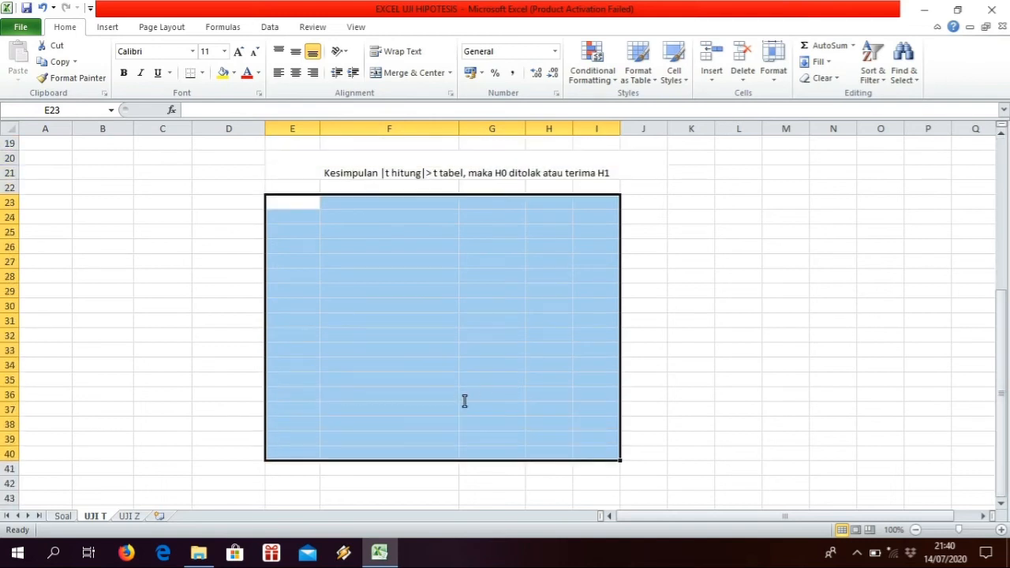
pyautogui.click(492, 307)
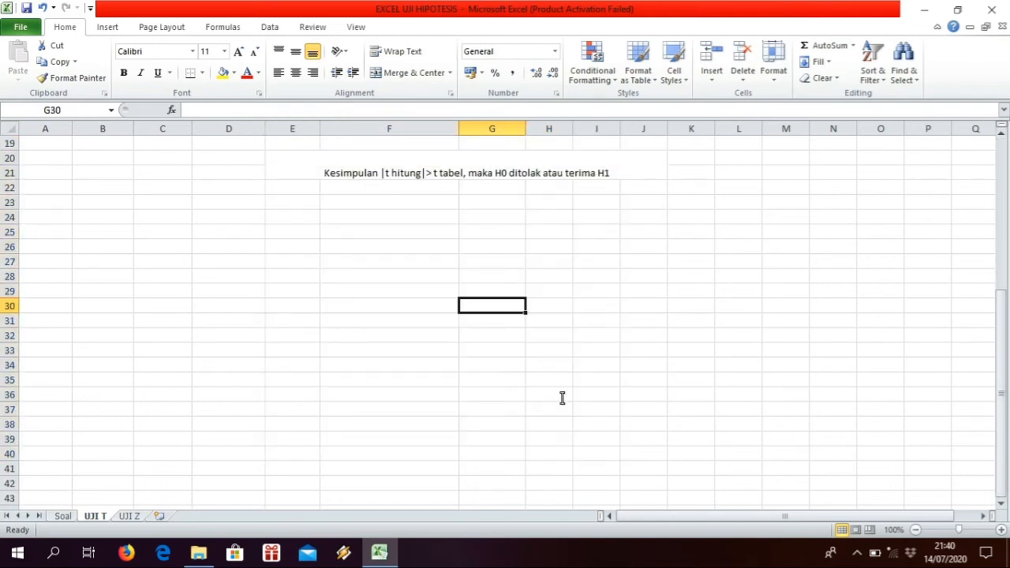
# - Merge and center the range E23:J29 and enter "Interpretasi" in it
pyautogui.moveTo(294, 202); pyautogui.dragTo(643, 291)
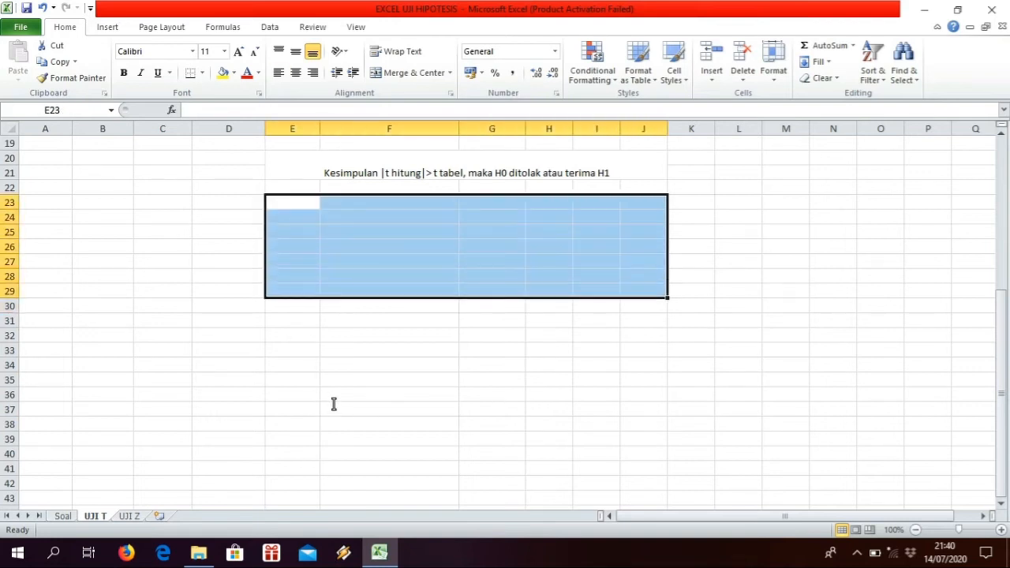
pyautogui.click(407, 72)
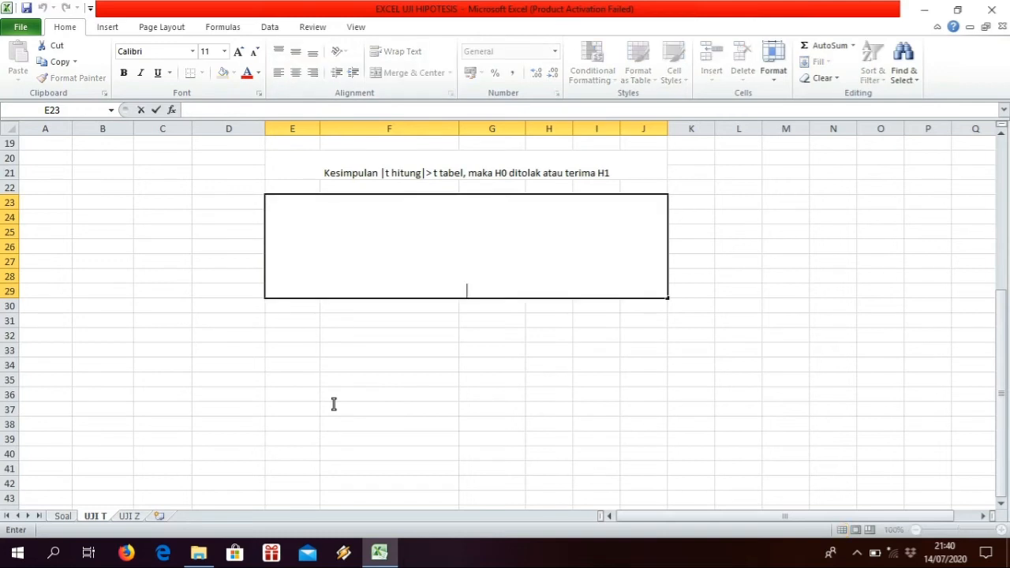
pyautogui.write('Interpre')
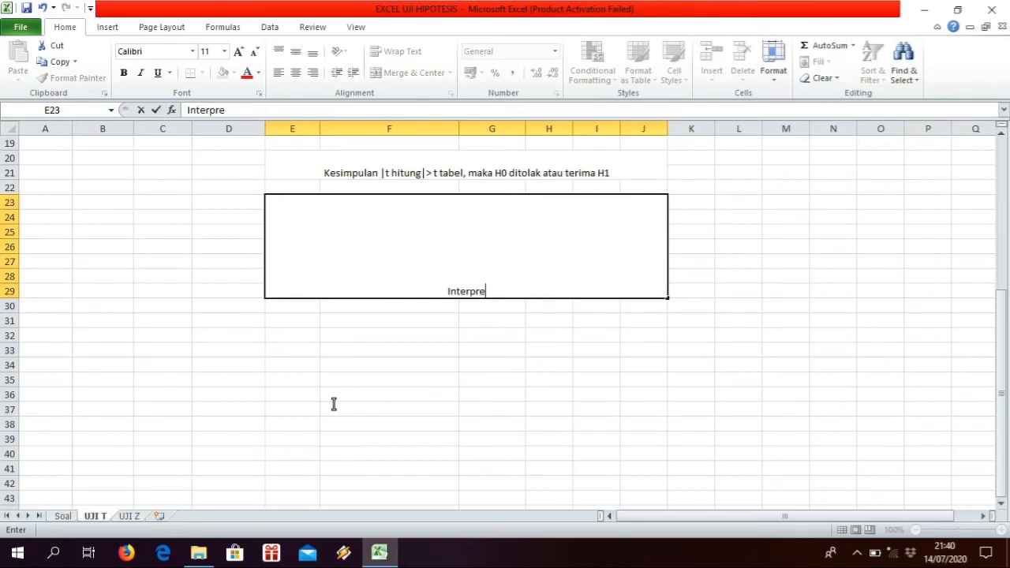
pyautogui.write('tasi')
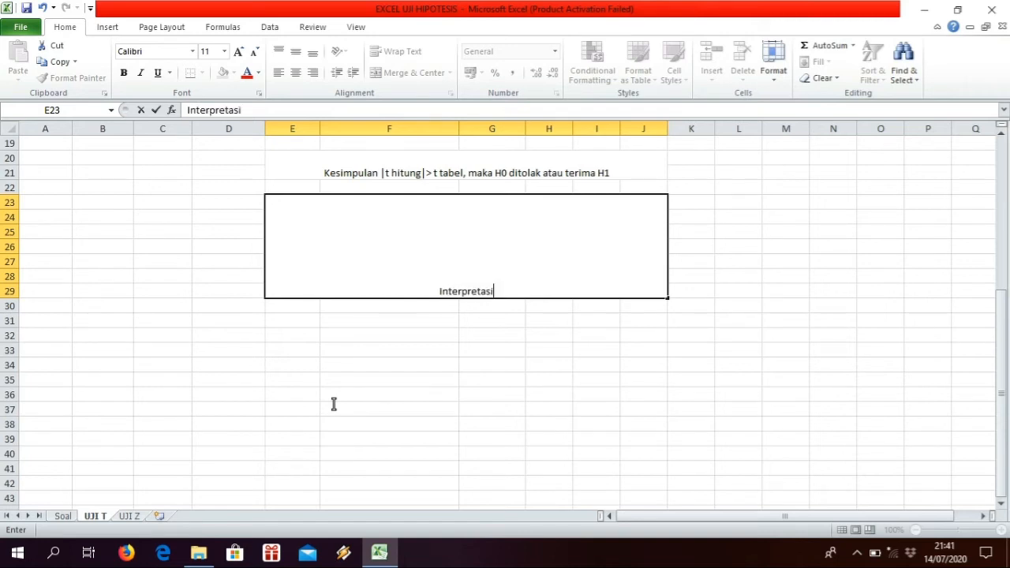
pyautogui.press('Return')
pyautogui.press('Up')
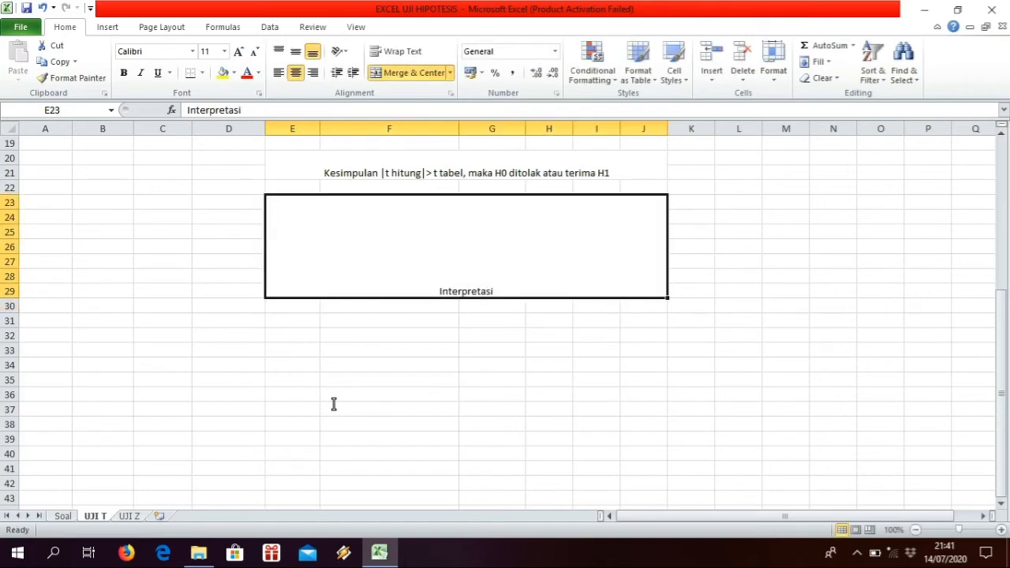
# - Extend the "Interpretasi" text in E23 with "Dengan tingkat kepercayaan 95% dapat disimpulkan"
pyautogui.press('F2')
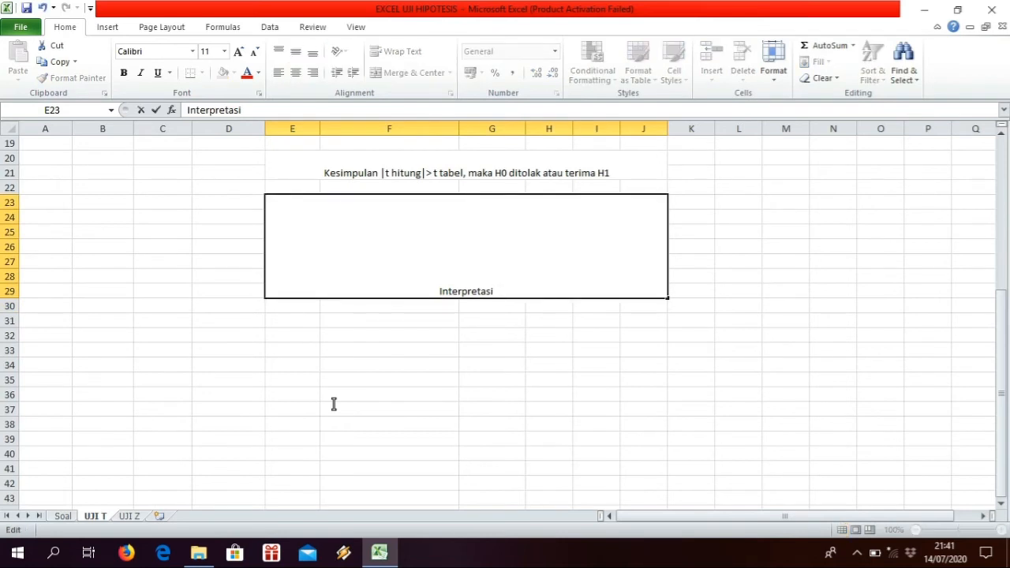
pyautogui.write('Denga')
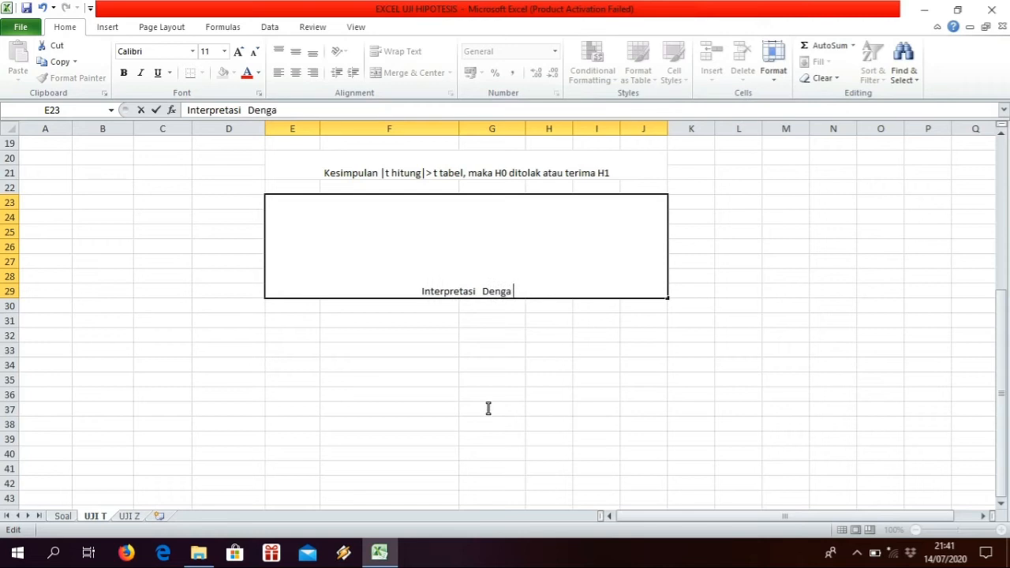
pyautogui.write('n ting')
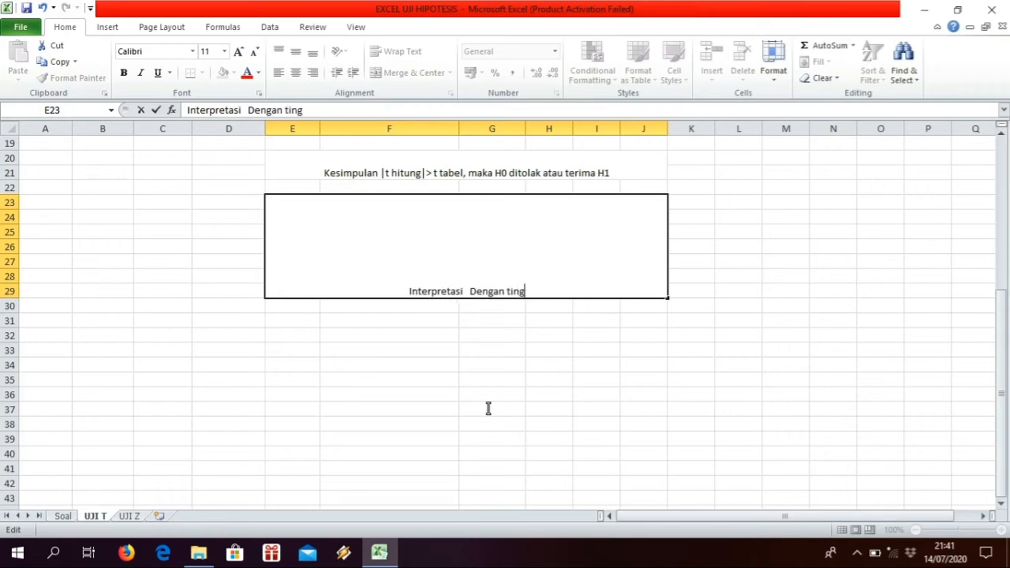
pyautogui.write('kat kepercayaan')
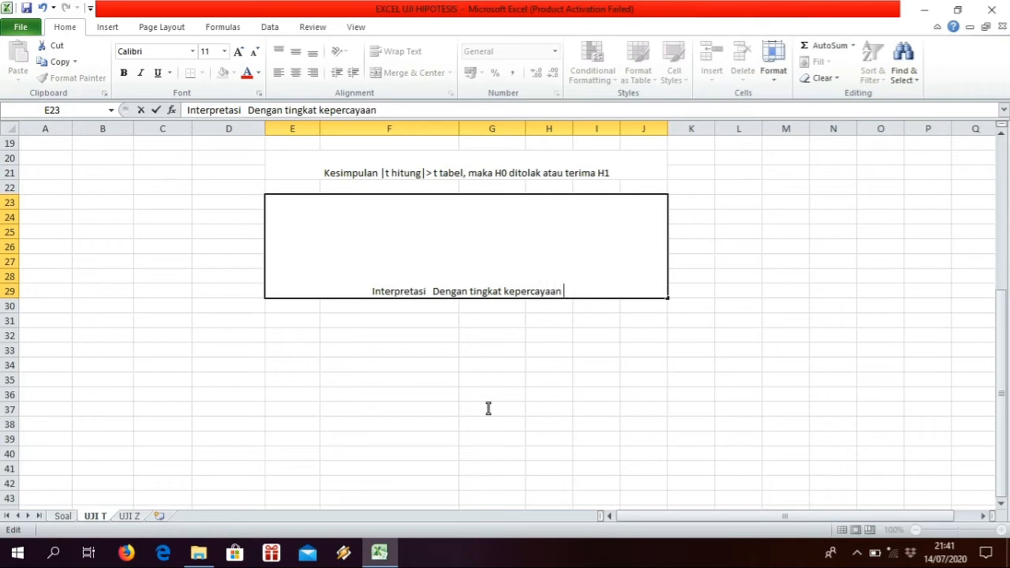
pyautogui.write(' 95%')
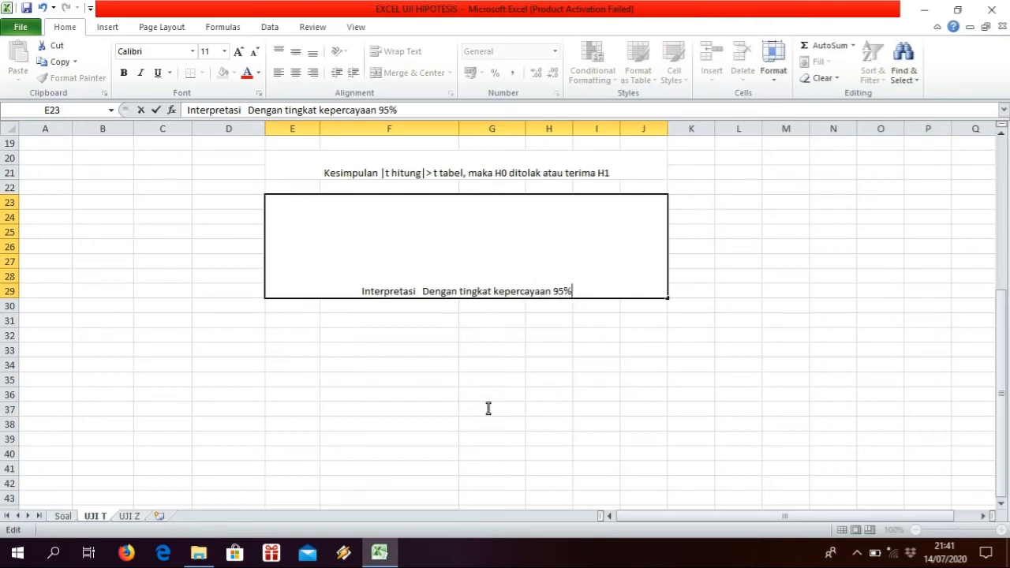
pyautogui.write(' dapa')
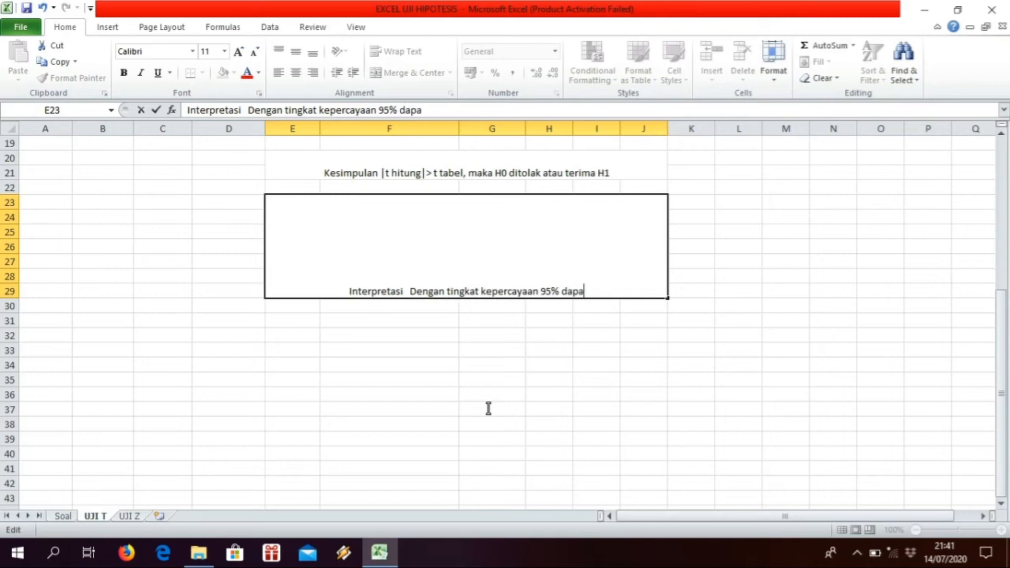
pyautogui.write('t di')
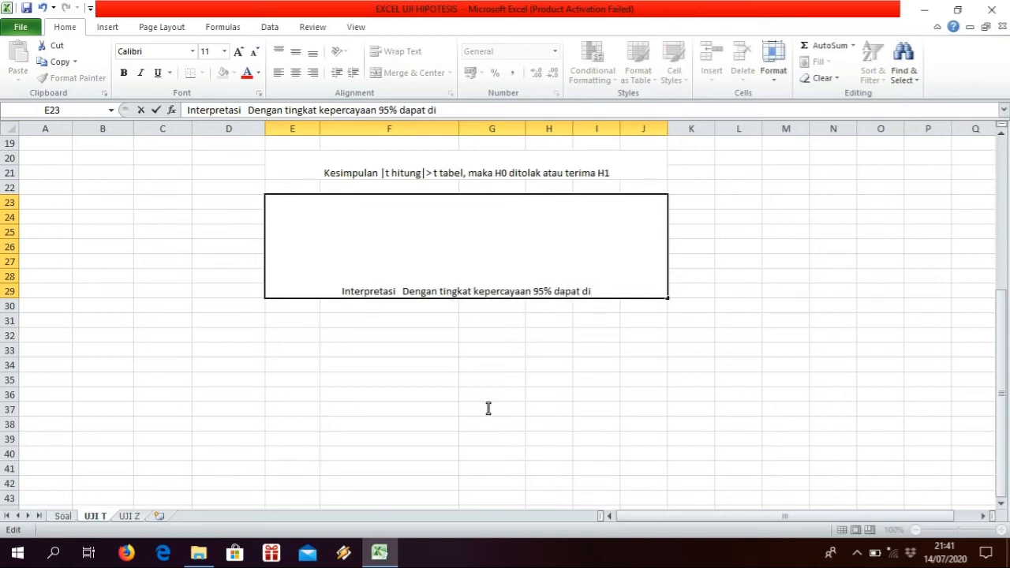
pyautogui.write('simpulkan ')
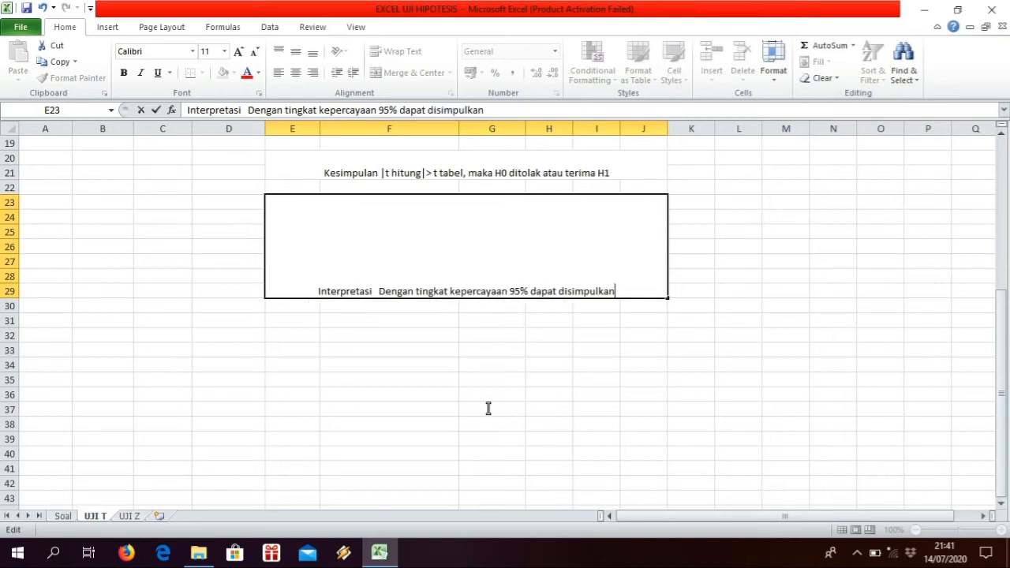
# - Continue the interpretation in E23 with "bahwa terdapat perbedaan yang signifikan antara rata-rata nilai siswa"
pyautogui.write('b')
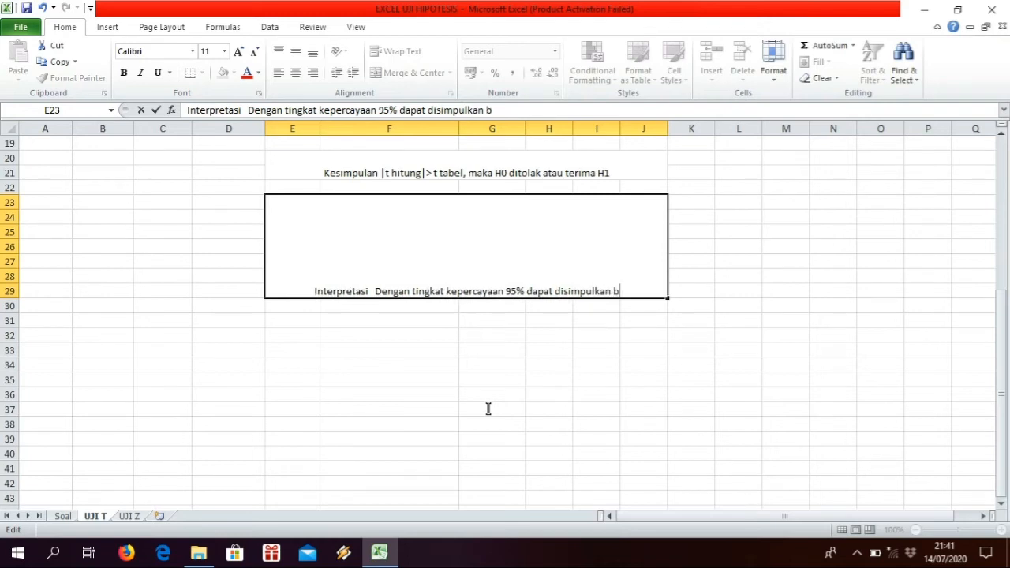
pyautogui.write('ahwa terdapat perbedaan ')
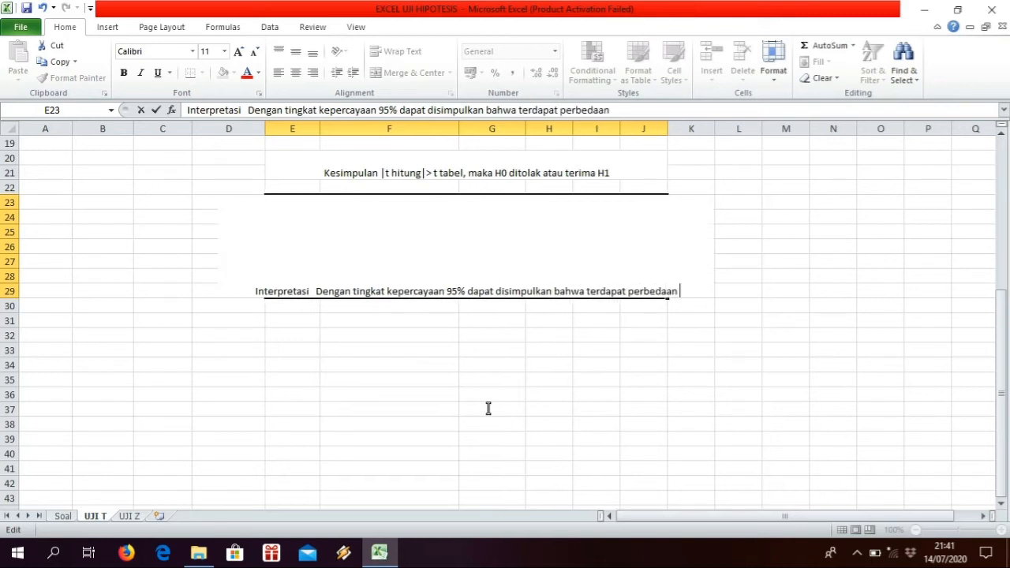
pyautogui.write('yang signifikan')
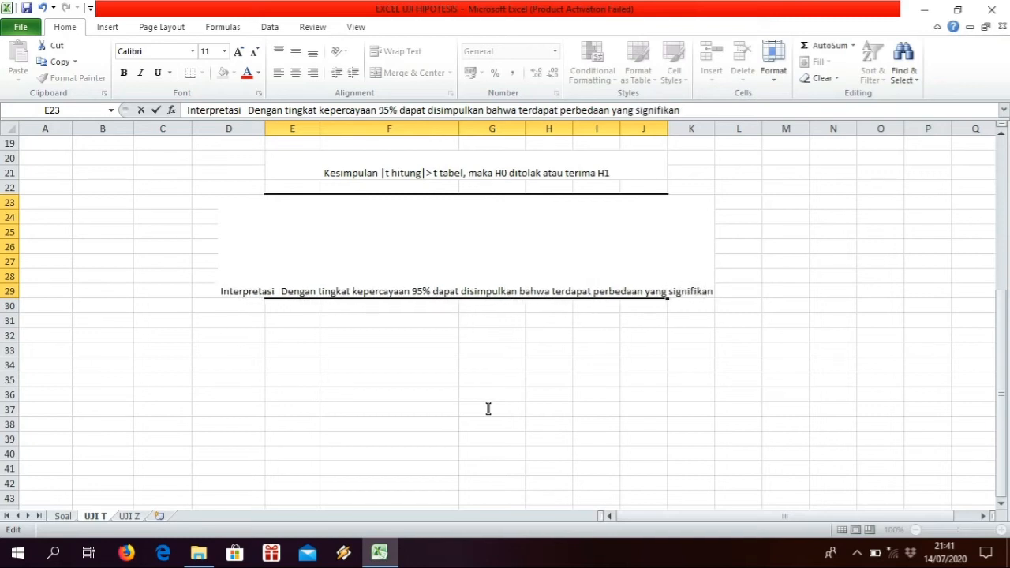
pyautogui.write(' anta')
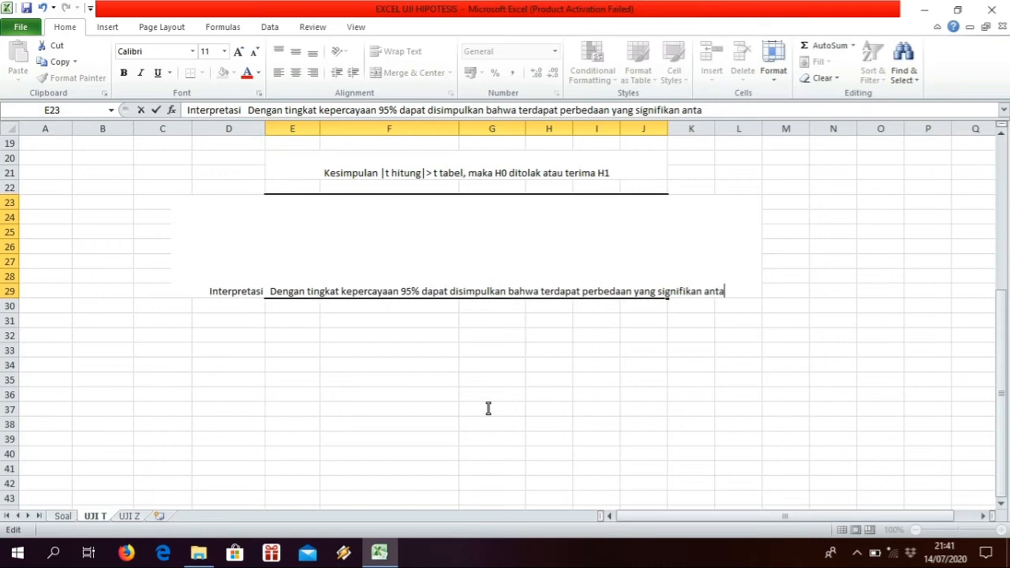
pyautogui.write('ra rata-')
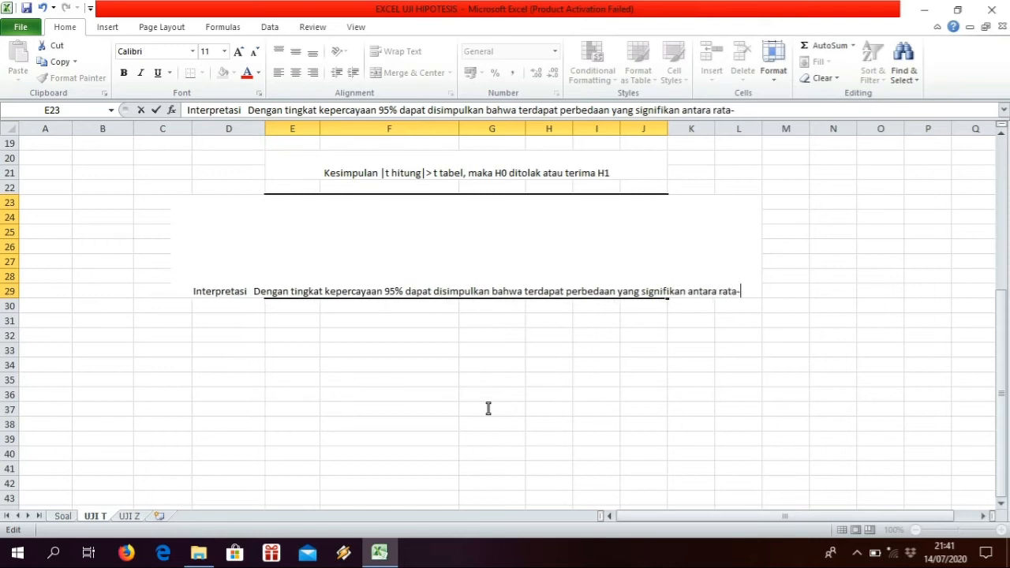
pyautogui.write('rata nilai siswa')
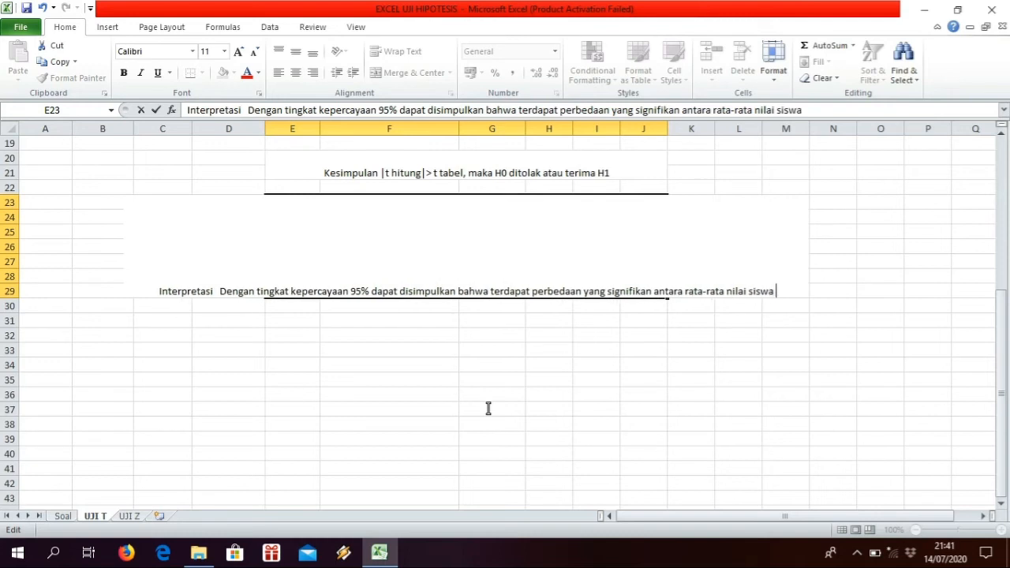
# - Add "sebelum diberikan materi degan" to the interpretation sentence in E23
pyautogui.write(' sebelum ')
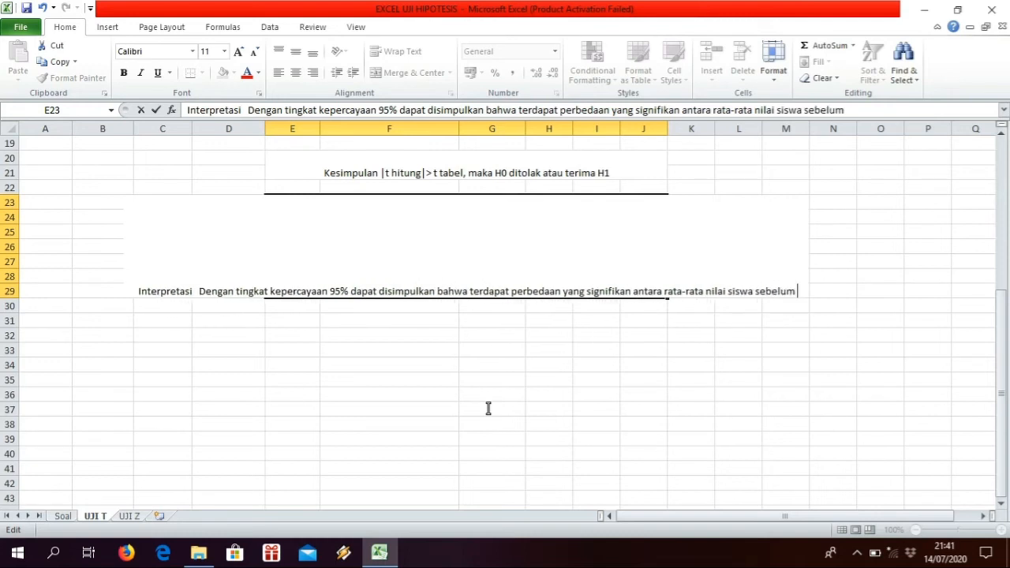
pyautogui.write('dibe')
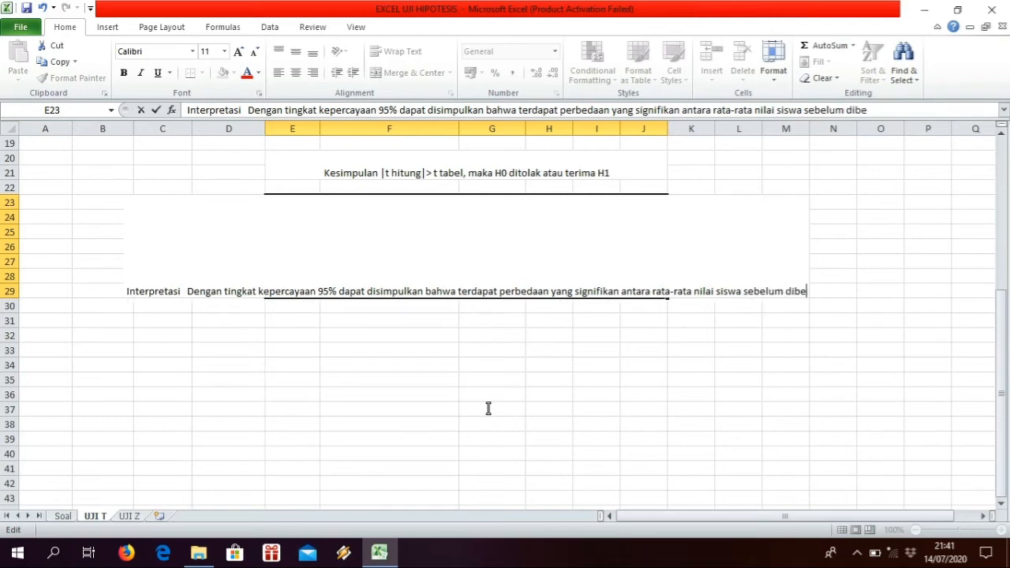
pyautogui.write('rikan materi')
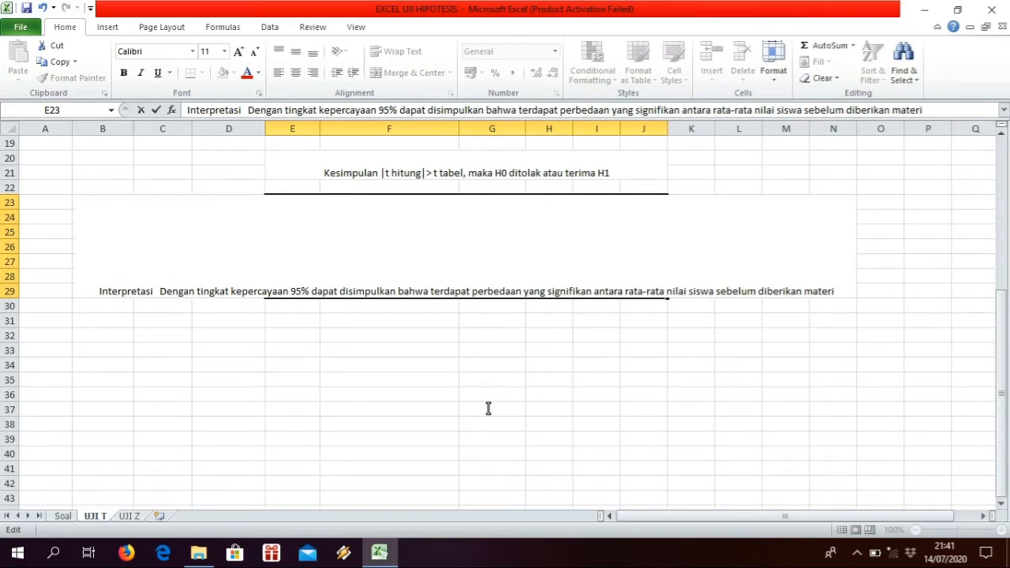
pyautogui.write(' degan ')
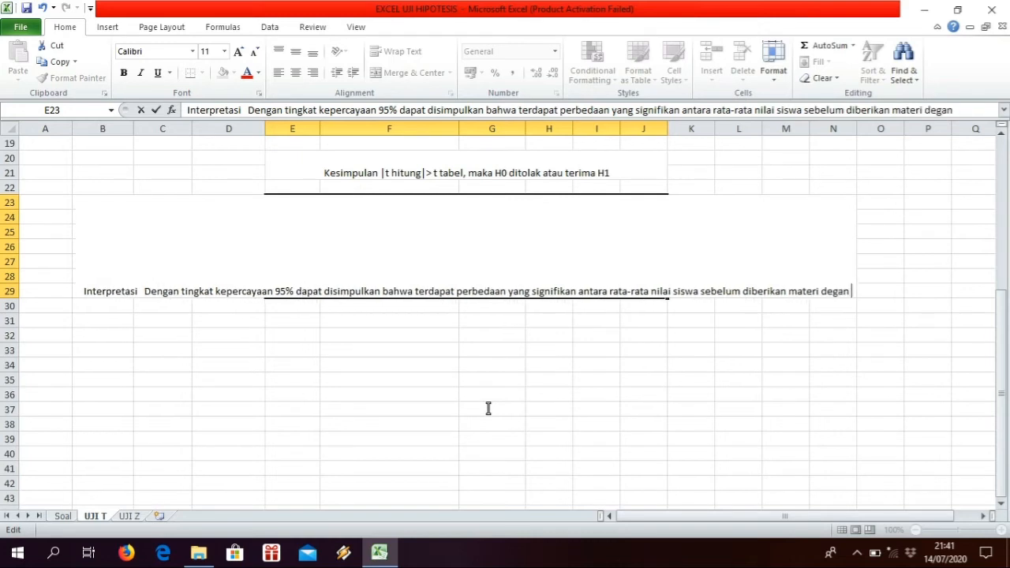
# - Finish the interpretation in E23 with "rata-rata nilai siswa saat sesudah diberikan materi." and put a colon after "Interpretasi"
pyautogui.write('rata-rata n')
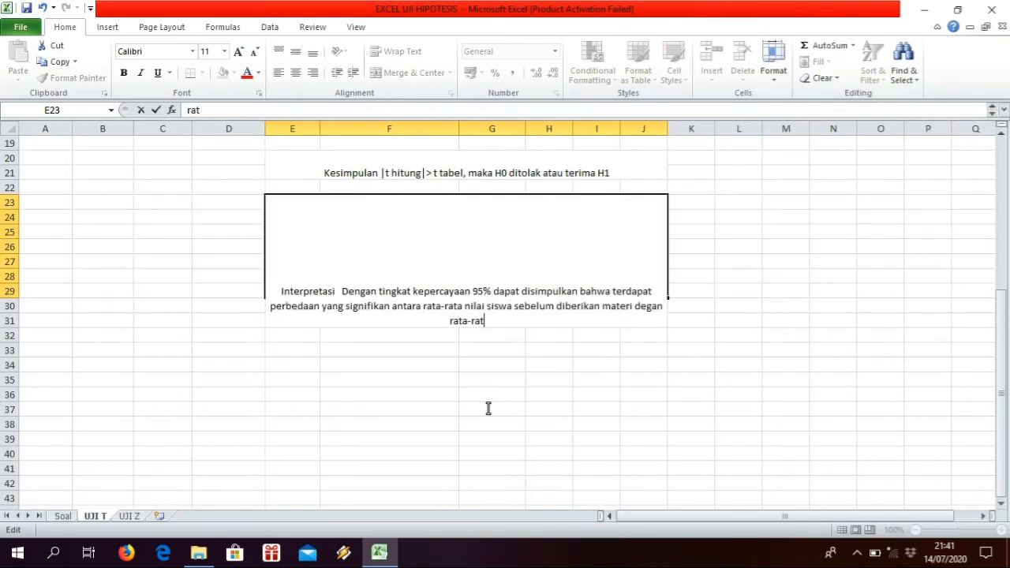
pyautogui.write('ilai s')
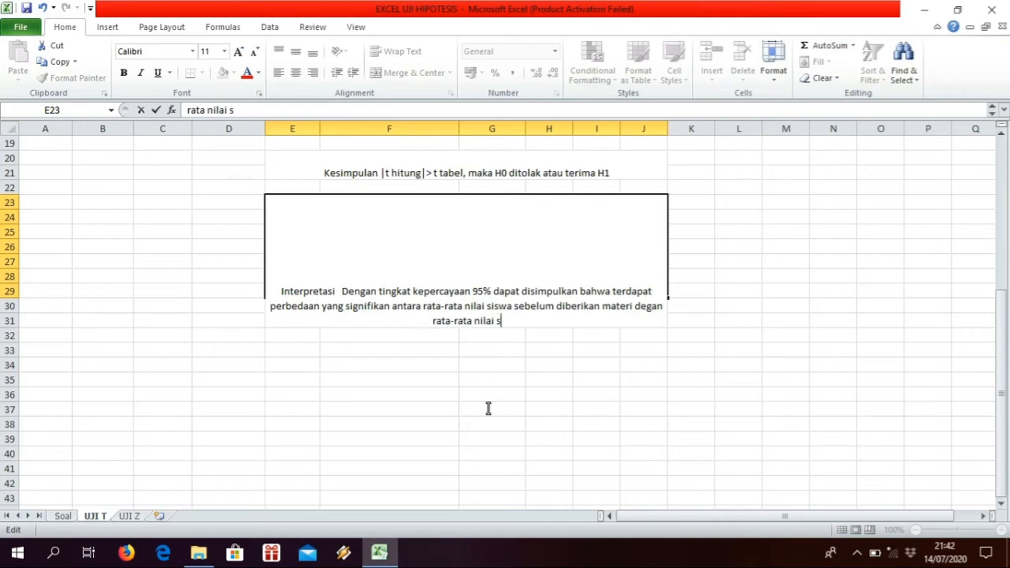
pyautogui.write('iswa saa')
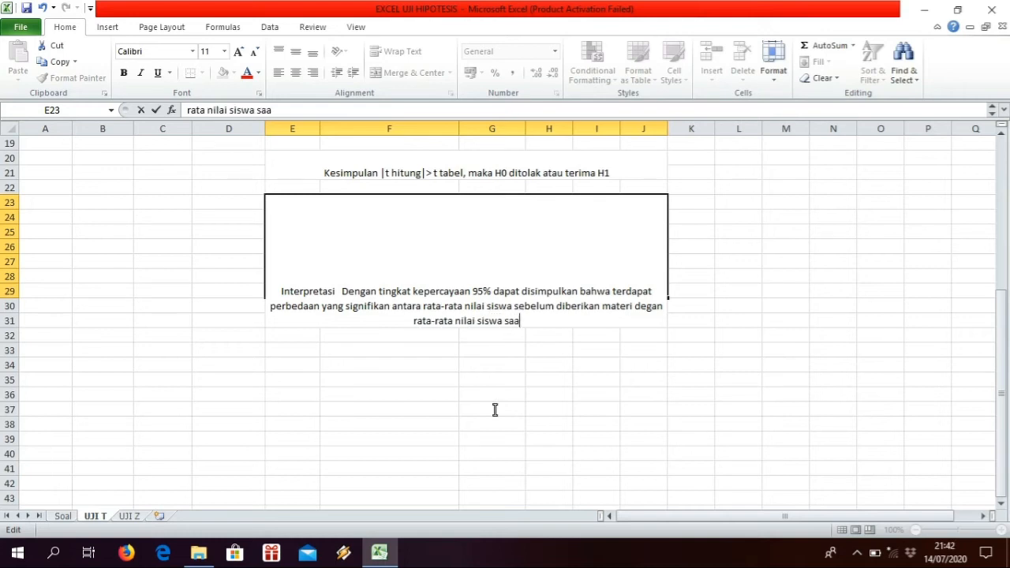
pyautogui.write('t se')
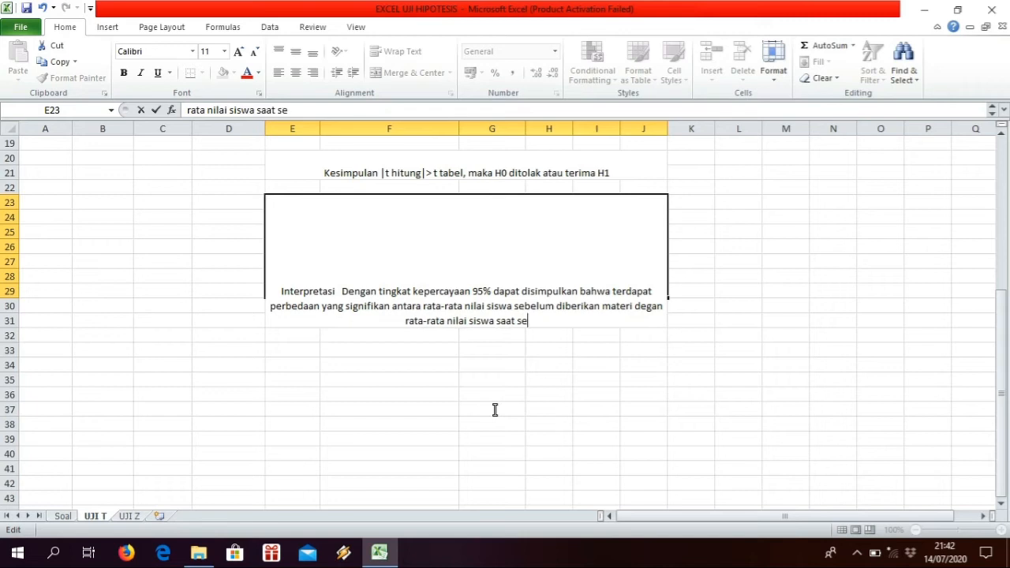
pyautogui.write('sudah dibe')
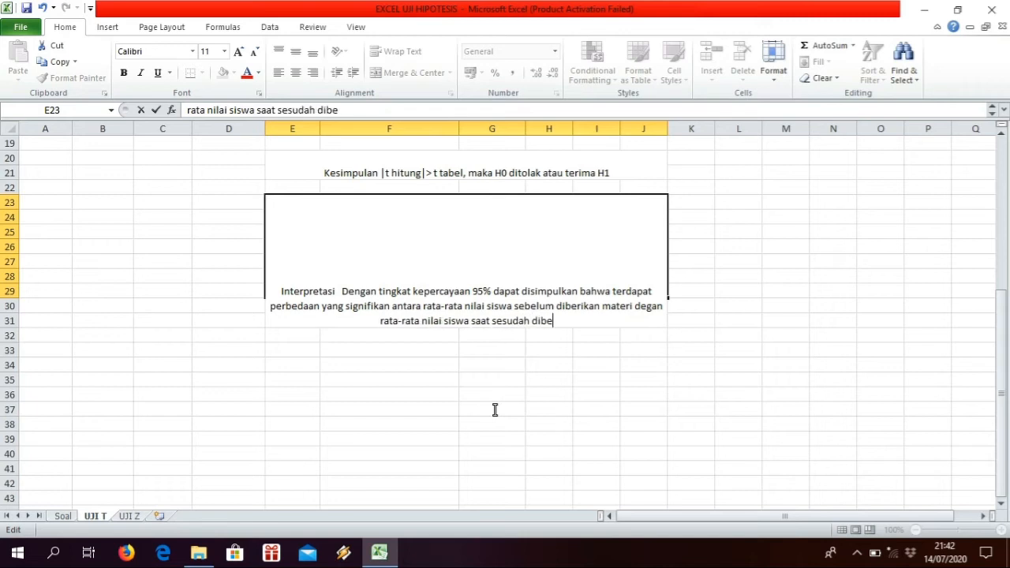
pyautogui.write('rikan mater')
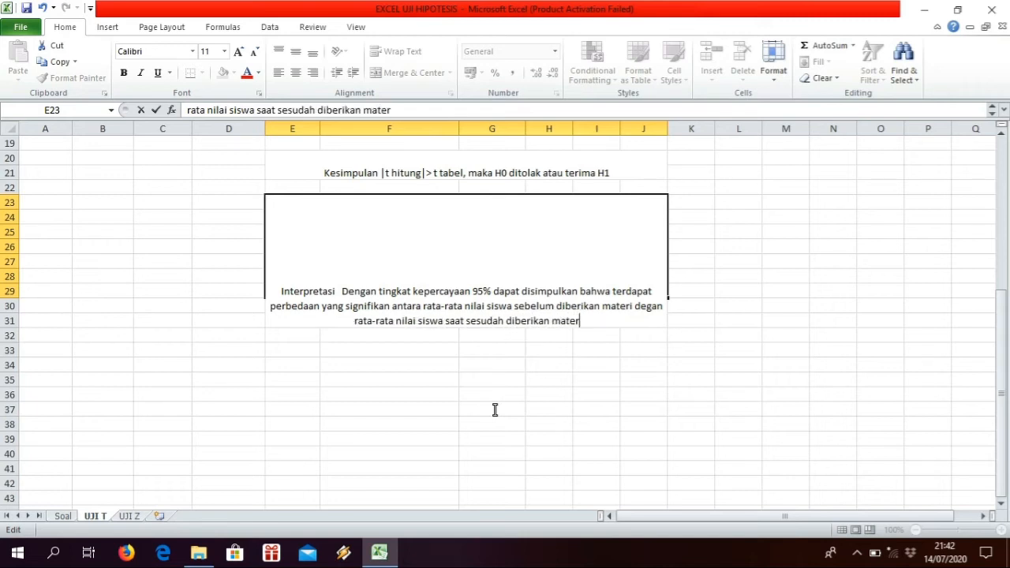
pyautogui.write('i.')
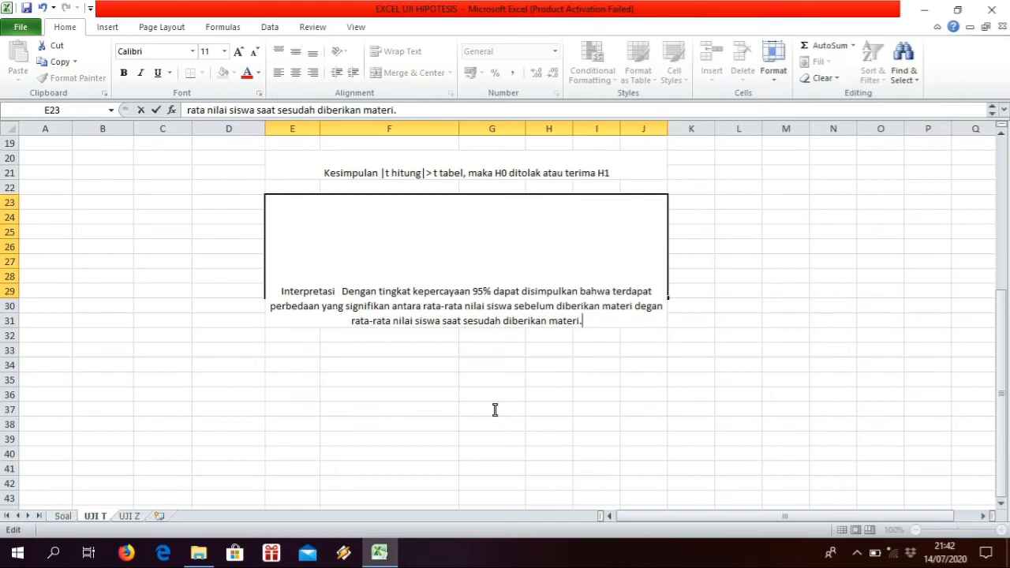
pyautogui.write(':')
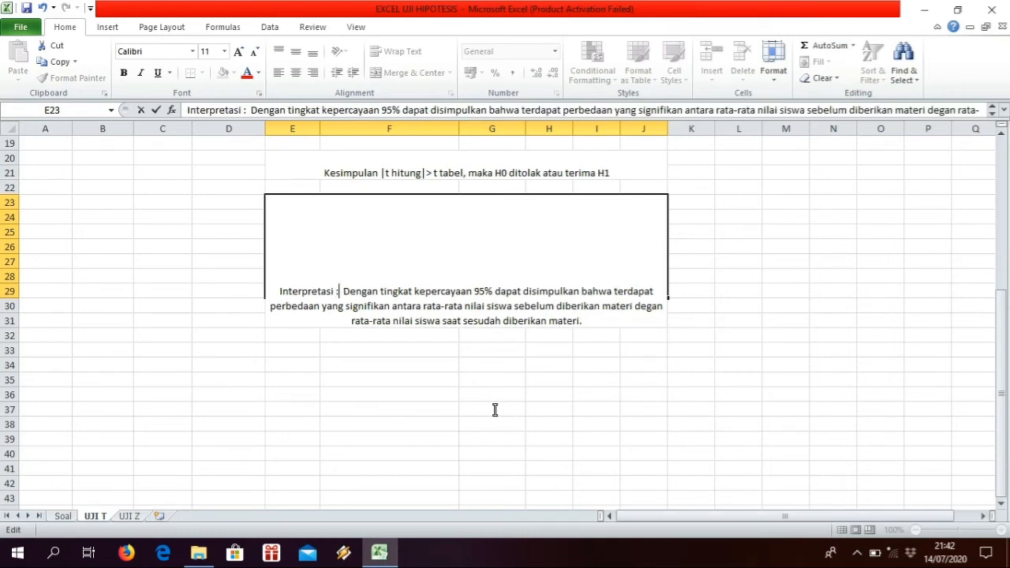
pyautogui.click(548, 364)
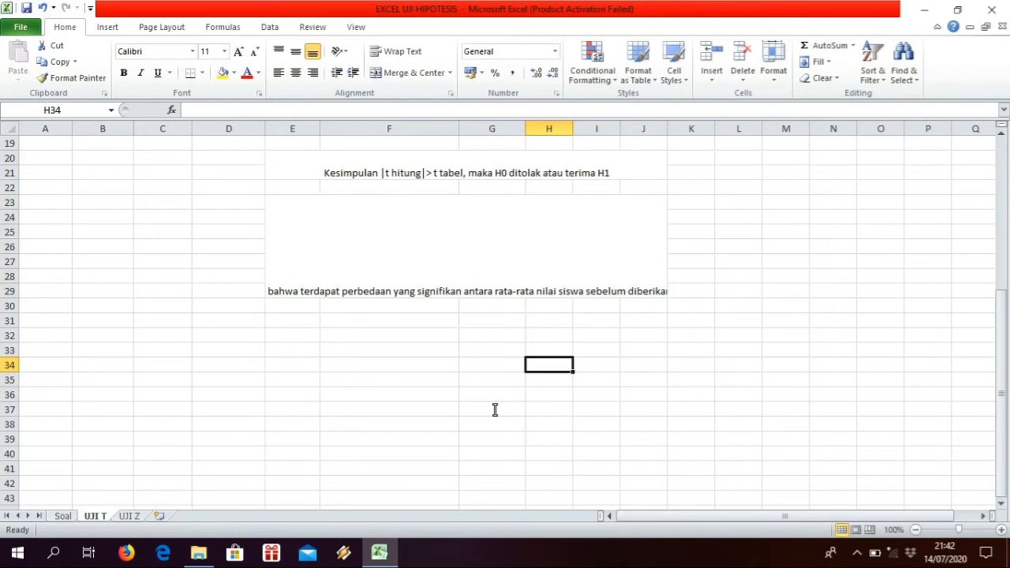
pyautogui.press('Left')
pyautogui.press('Left')
pyautogui.press('Up')
pyautogui.press('Up')
pyautogui.press('Up')
pyautogui.press('Up')
pyautogui.press('Up')
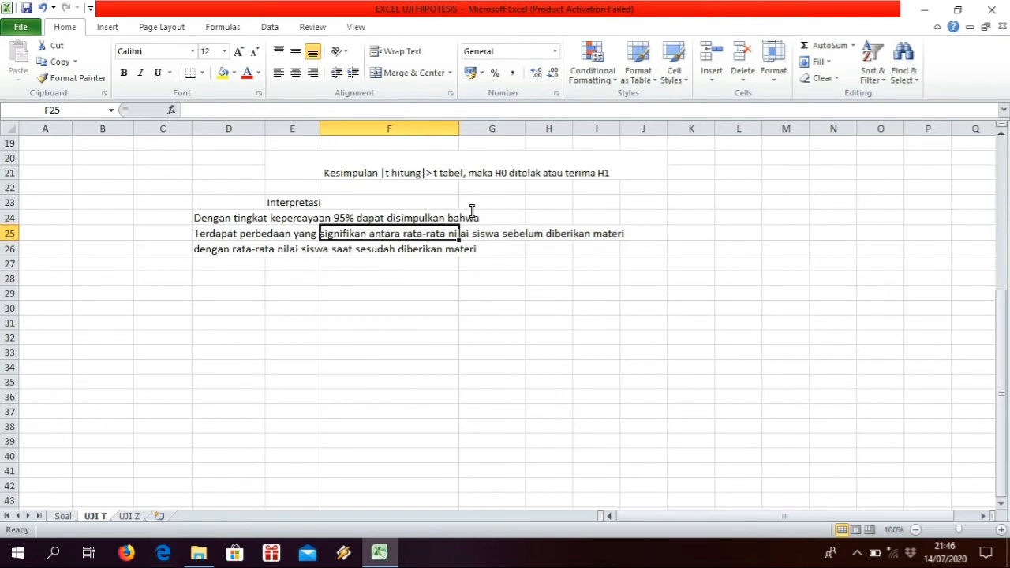
# - Switch to sheet UJI Z and read the two-sample problem statement in the merged cell A3
pyautogui.hotkey('ctrl', 'pagedown')
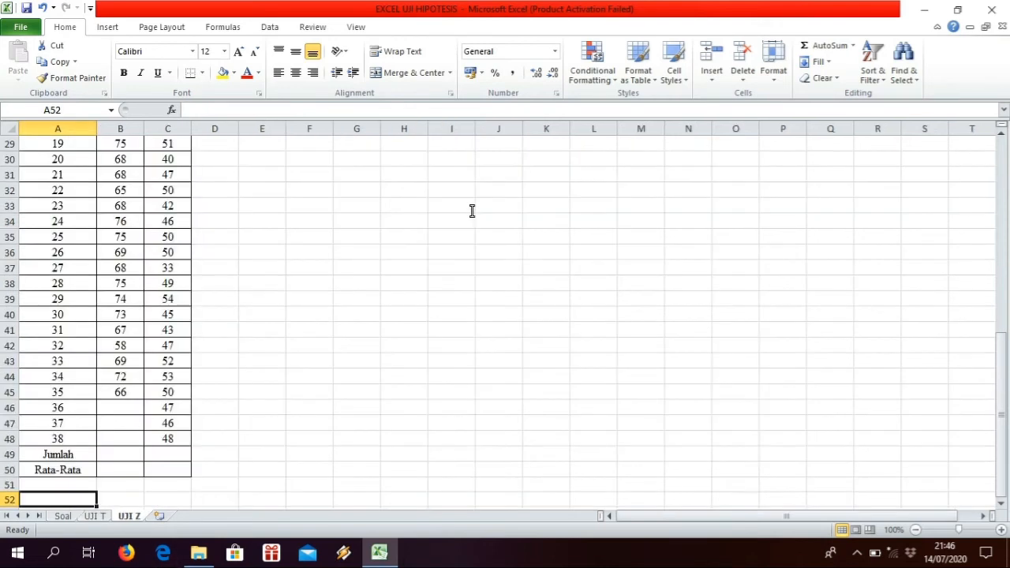
pyautogui.scroll(2, 472, 210)
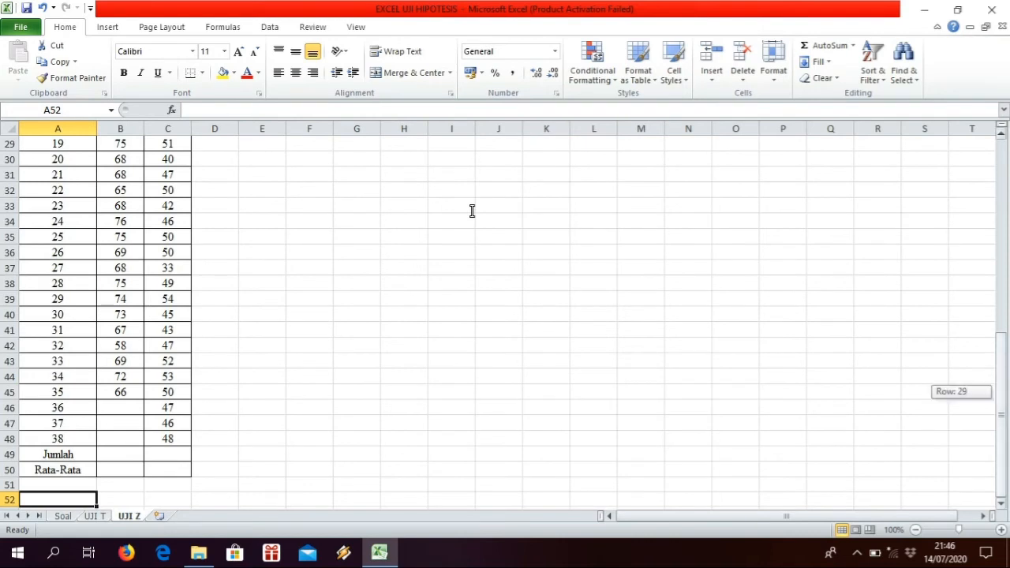
pyautogui.scroll(8, 472, 211)
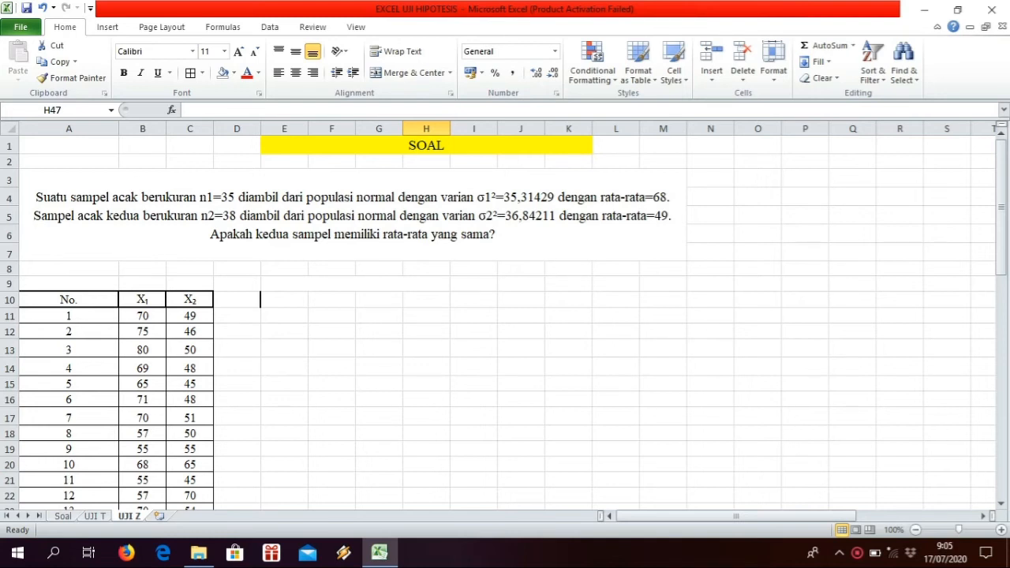
pyautogui.click(167, 189)
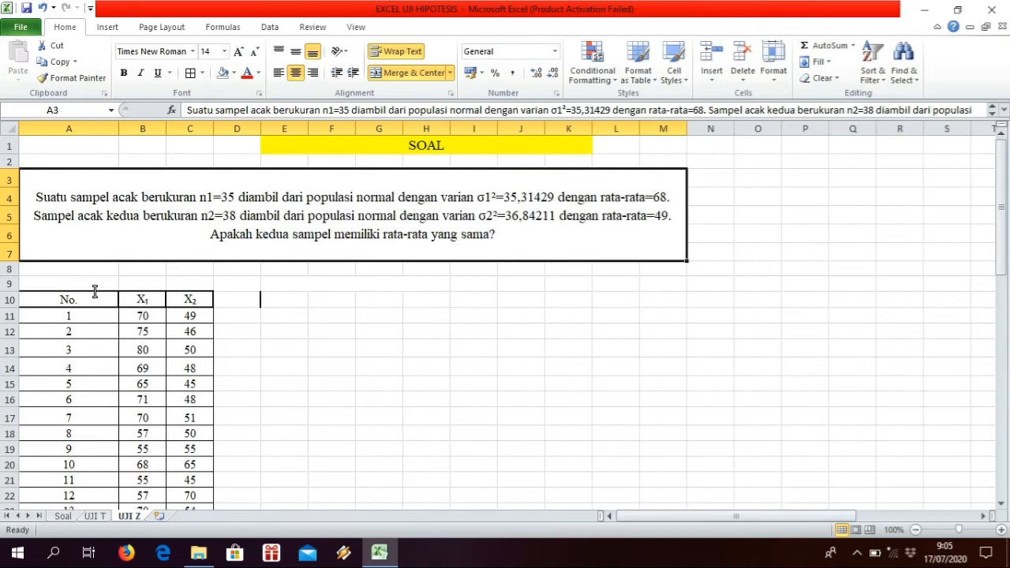
# - Go through the X₁ sample values in column B from row 12 down to the Jumlah row
pyautogui.click(149, 328)
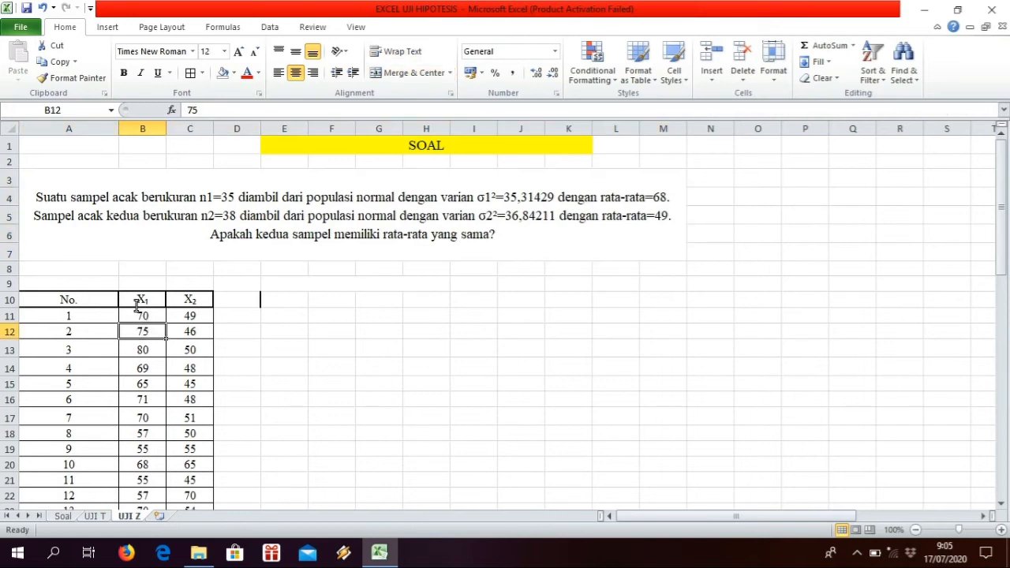
pyautogui.press('Down')
pyautogui.press('Down')
pyautogui.press('Down')
pyautogui.press('Down')
pyautogui.press('Down')
pyautogui.press('Down')
pyautogui.press('Down')
pyautogui.press('Down')
pyautogui.press('Down')
pyautogui.press('Down')
pyautogui.press('Down')
pyautogui.press('Down')
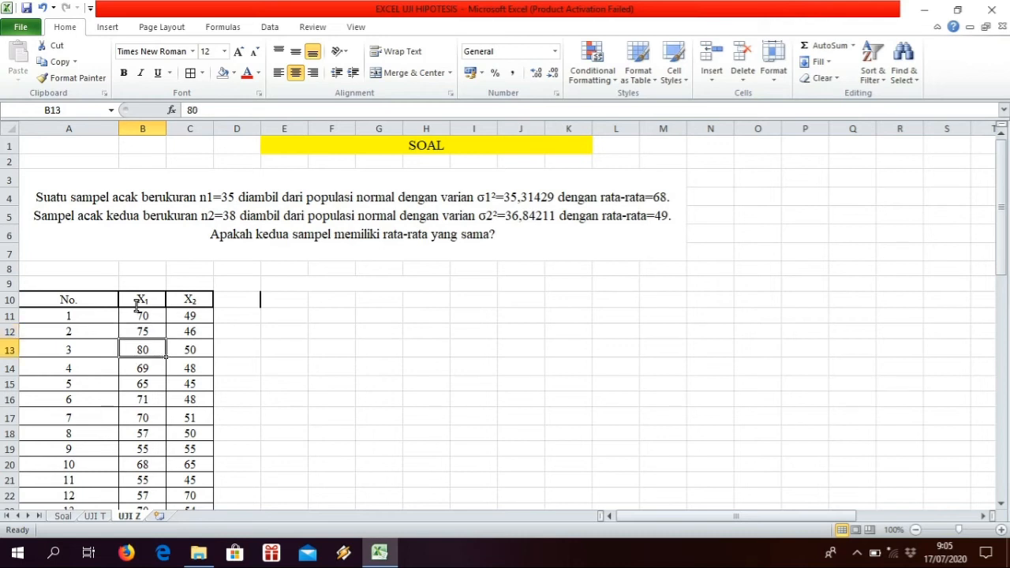
pyautogui.press('Down')
pyautogui.press('Down')
pyautogui.press('Down')
pyautogui.press('Down')
pyautogui.press('Down')
pyautogui.press('Down')
pyautogui.press('Down')
pyautogui.press('Down')
pyautogui.press('Down')
pyautogui.press('Down')
pyautogui.press('Down')
pyautogui.press('Down')
pyautogui.press('Down')
pyautogui.press('Down')
pyautogui.press('Down')
pyautogui.press('Down')
pyautogui.press('Down')
pyautogui.press('Down')
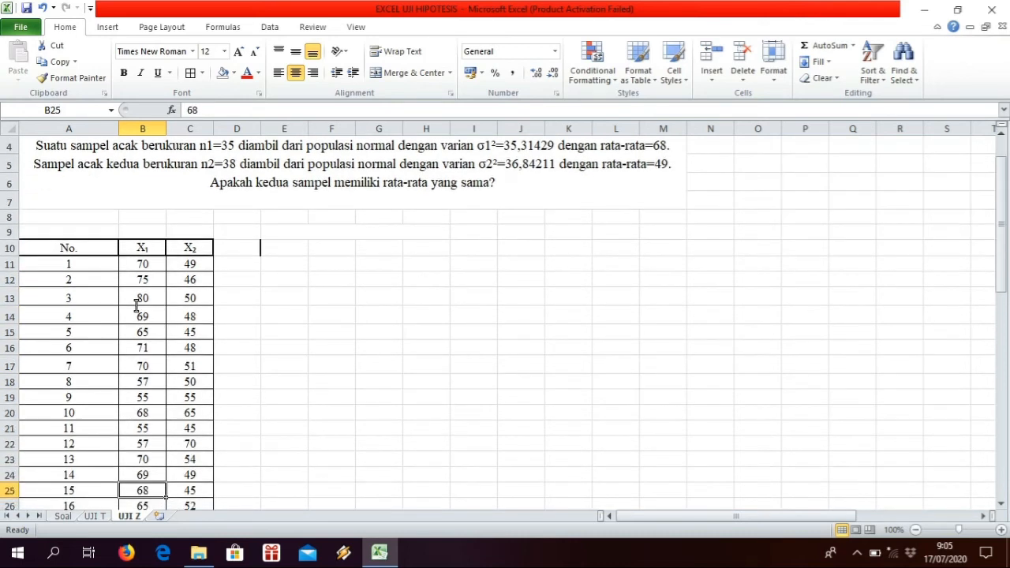
pyautogui.press('Down')
pyautogui.press('Down')
pyautogui.press('Down')
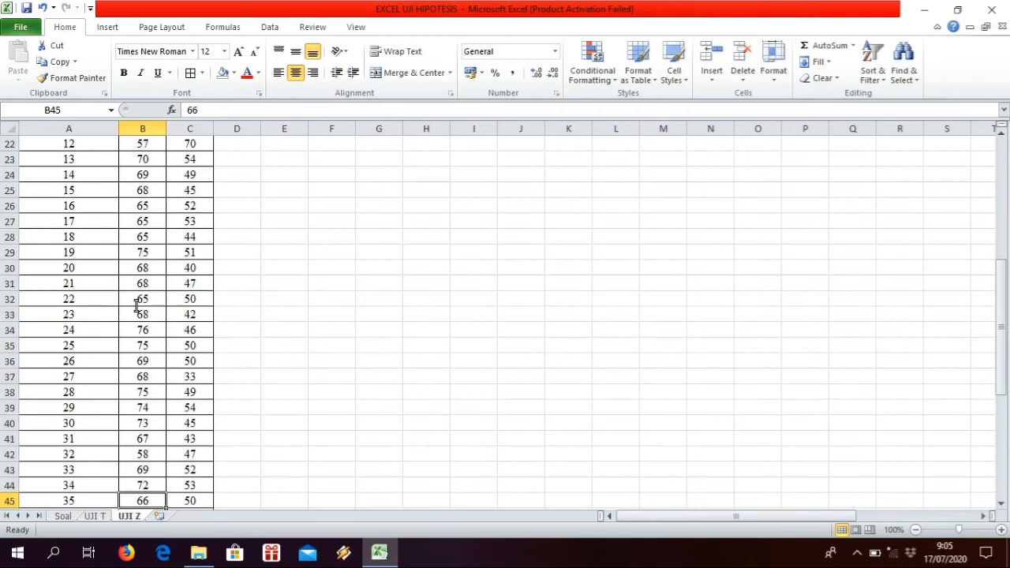
pyautogui.press('Down')
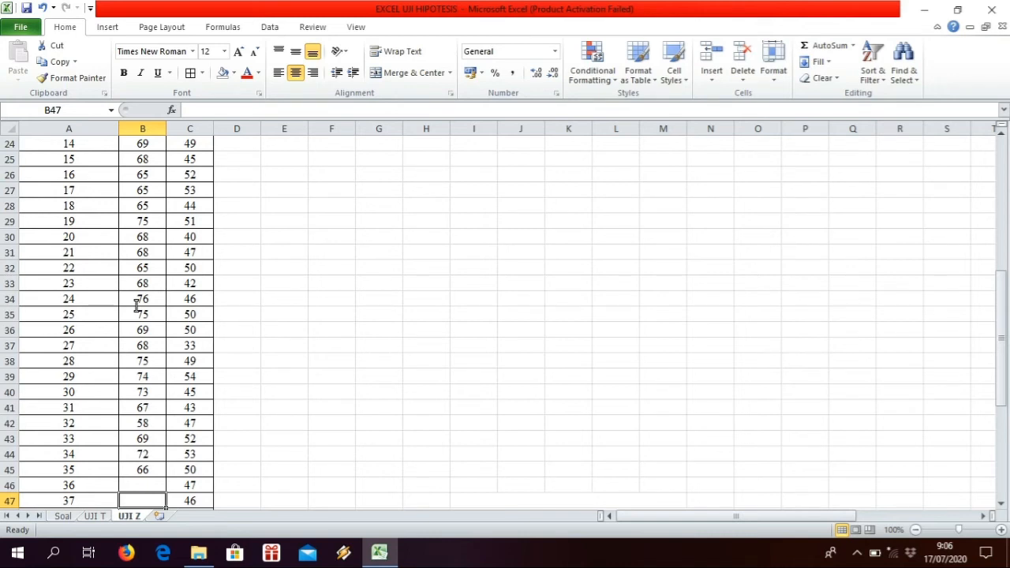
pyautogui.press('Down')
pyautogui.press('Down')
pyautogui.press('Down')
pyautogui.press('Up')
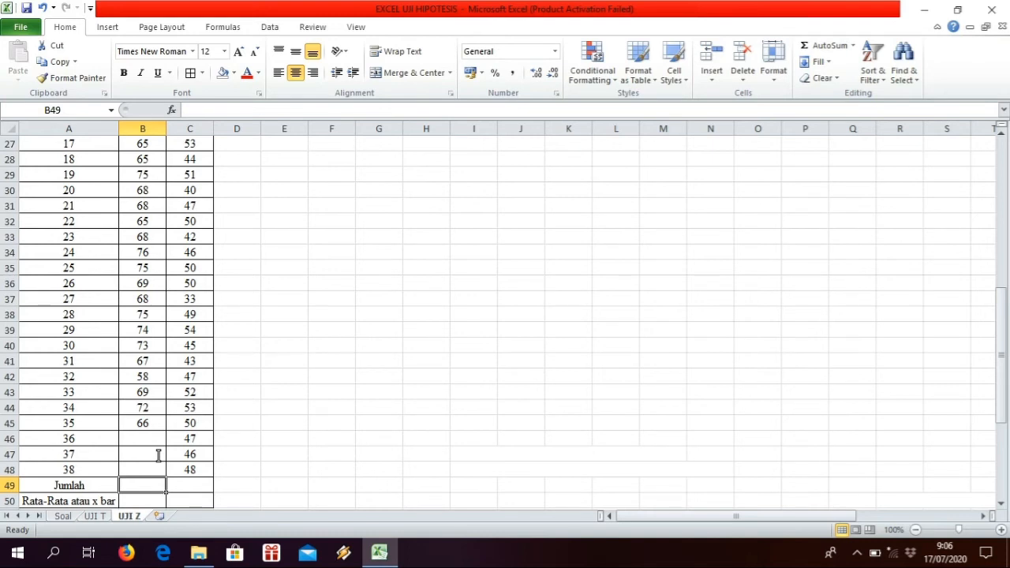
# - Total the X₁ values in the Jumlah cell B49 with =SUM(B11:B45)
pyautogui.write('=')
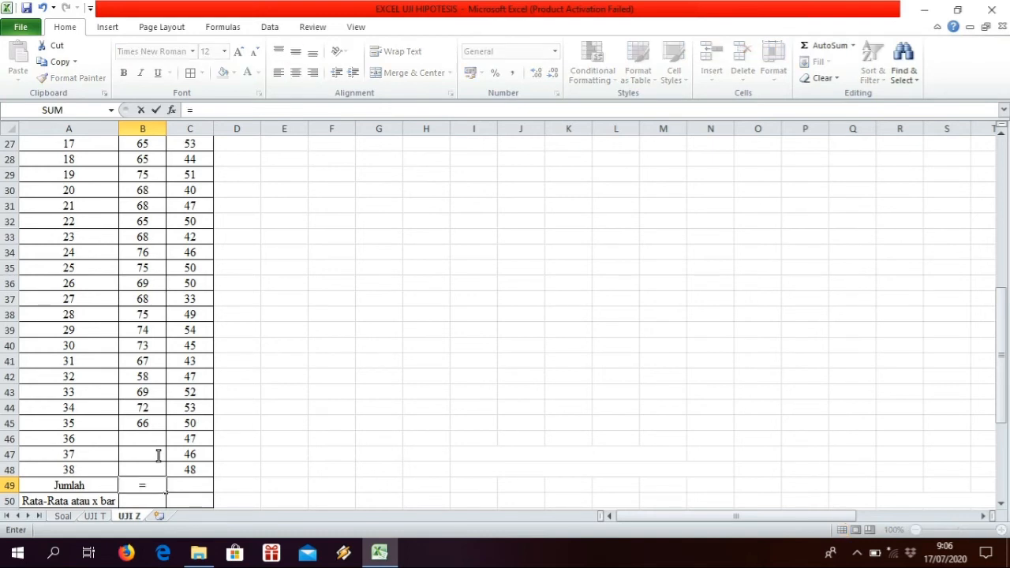
pyautogui.write('SUM')
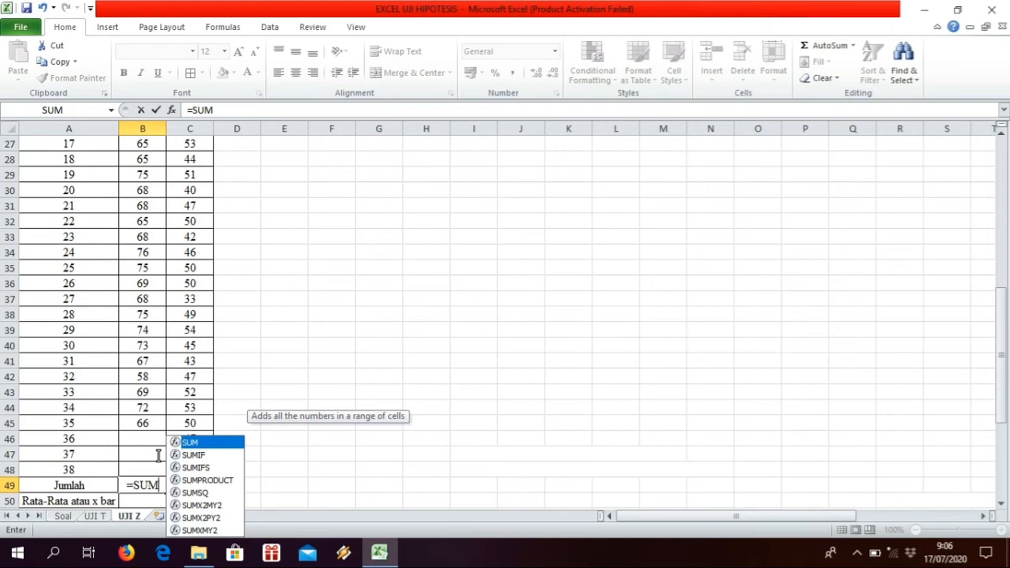
pyautogui.write('9B11')
pyautogui.press('BackSpace')
pyautogui.press('BackSpace')
pyautogui.press('BackSpace')
pyautogui.press('BackSpace')
pyautogui.press('BackSpace')
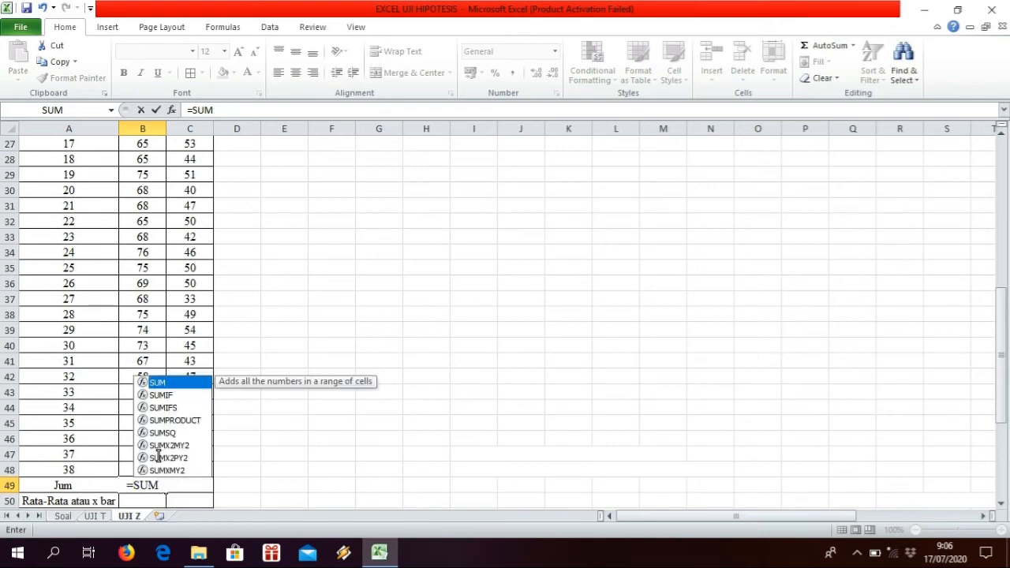
pyautogui.write('(B11')
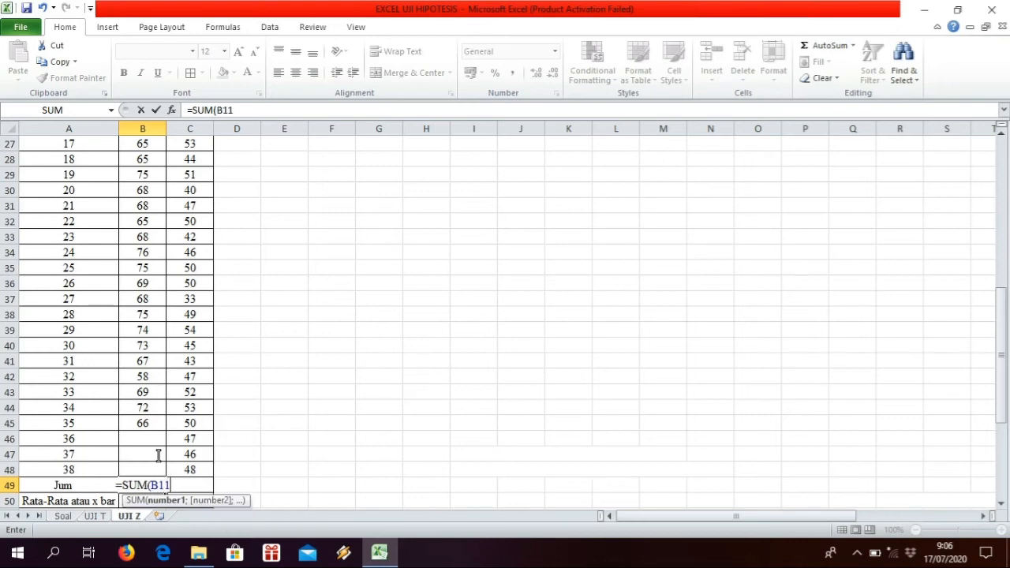
pyautogui.write(';')
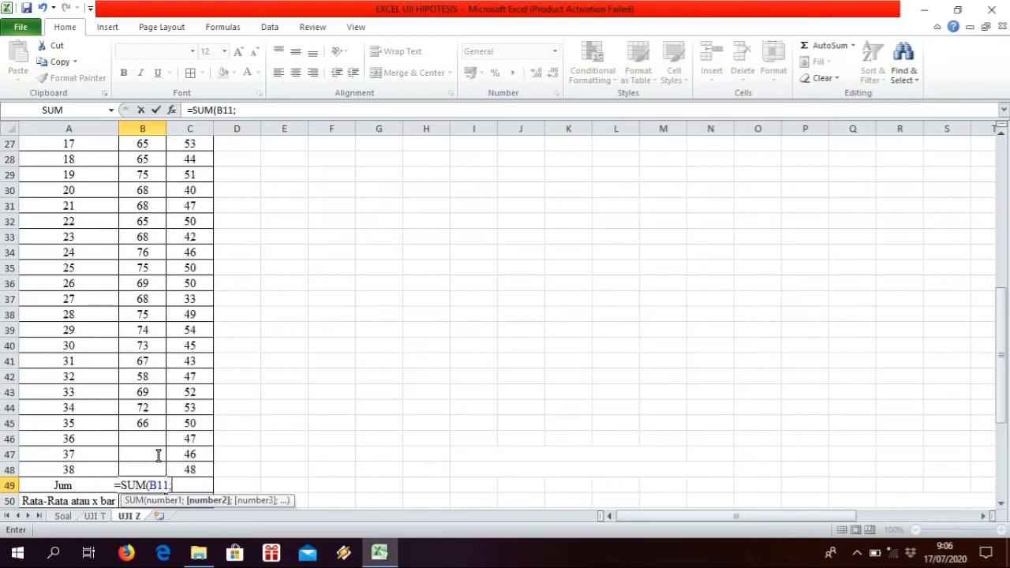
pyautogui.press('BackSpace')
pyautogui.write(':B')
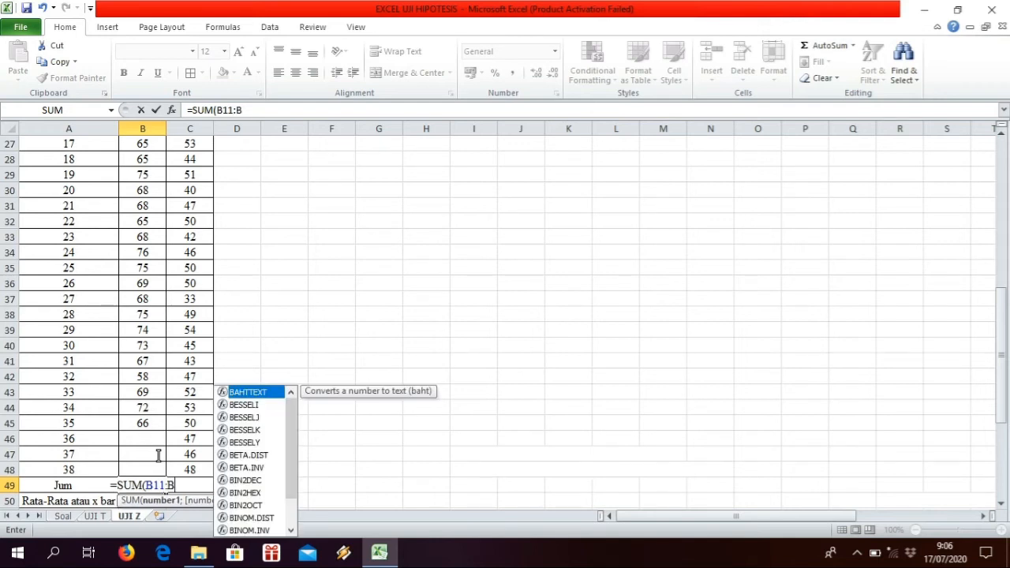
pyautogui.write('45')
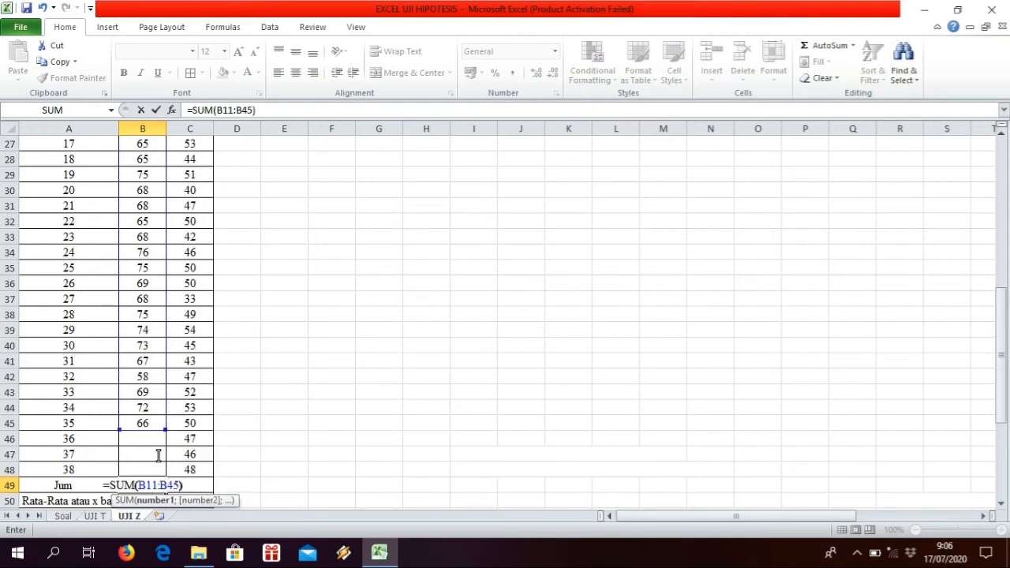
pyautogui.write(')')
pyautogui.press('Return')
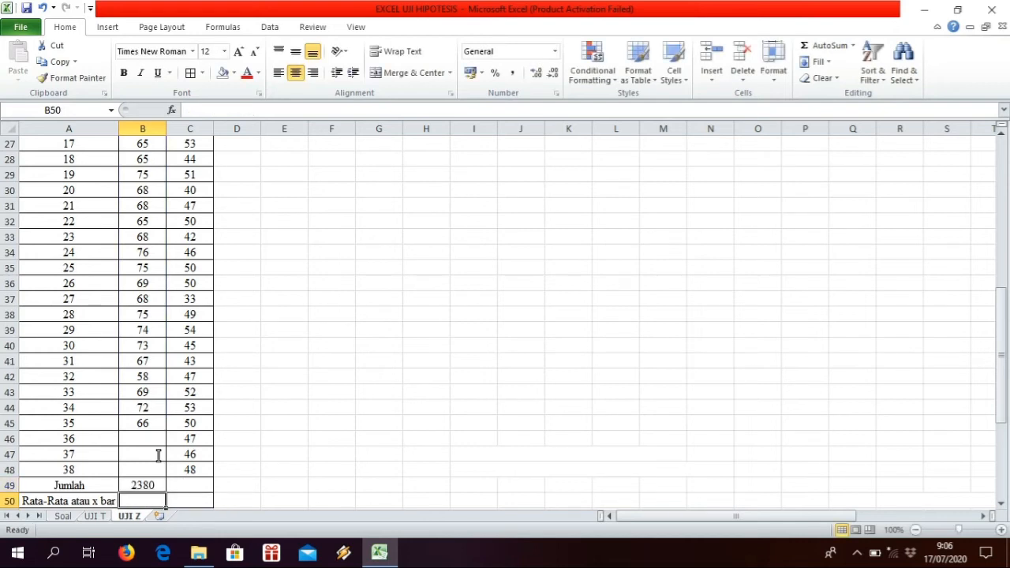
# - Total the X₂ values in the Jumlah cell C49 with =SUM(C11:C48)
pyautogui.click(198, 480)
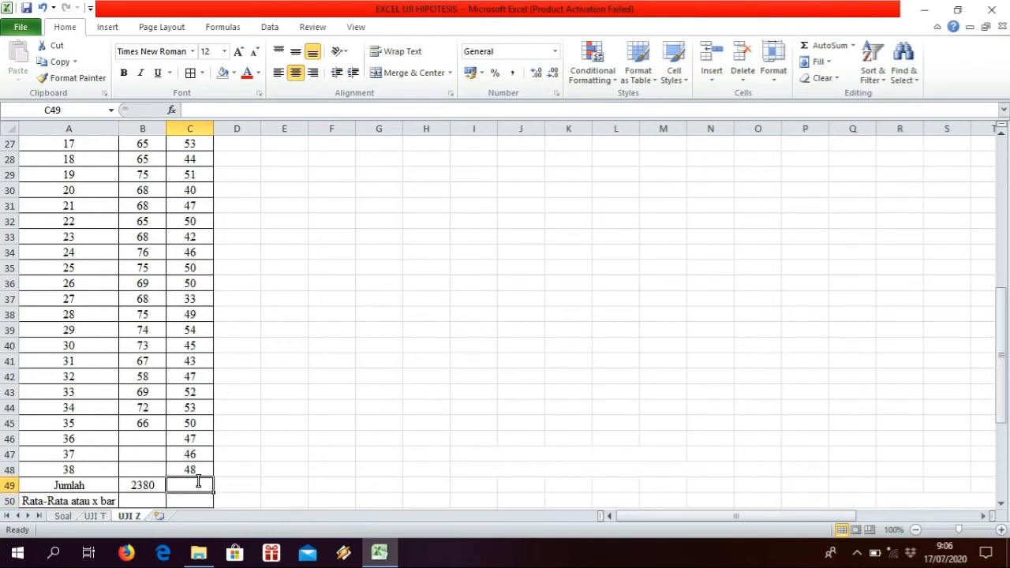
pyautogui.write('=')
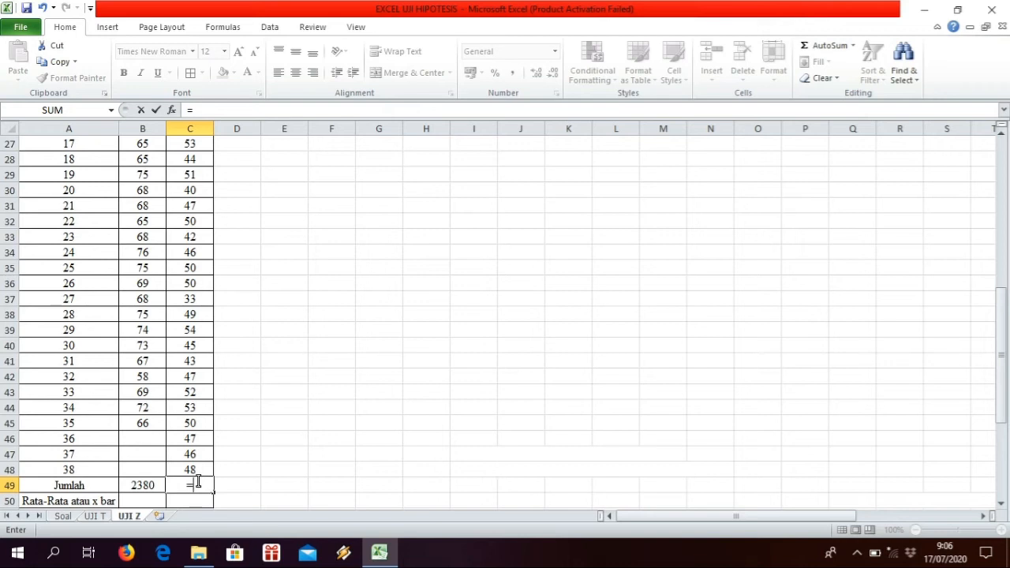
pyautogui.write('SUM')
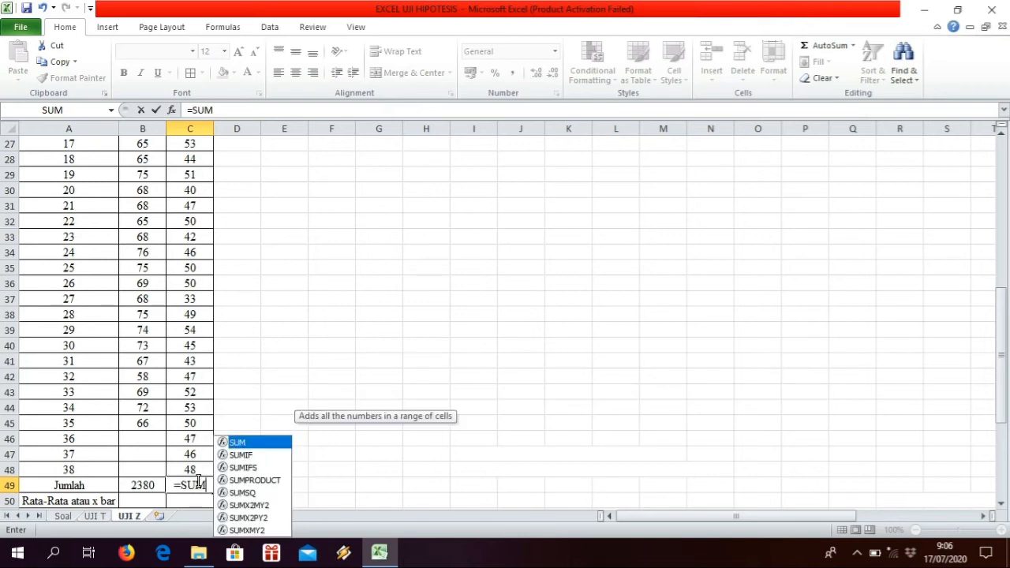
pyautogui.write('(')
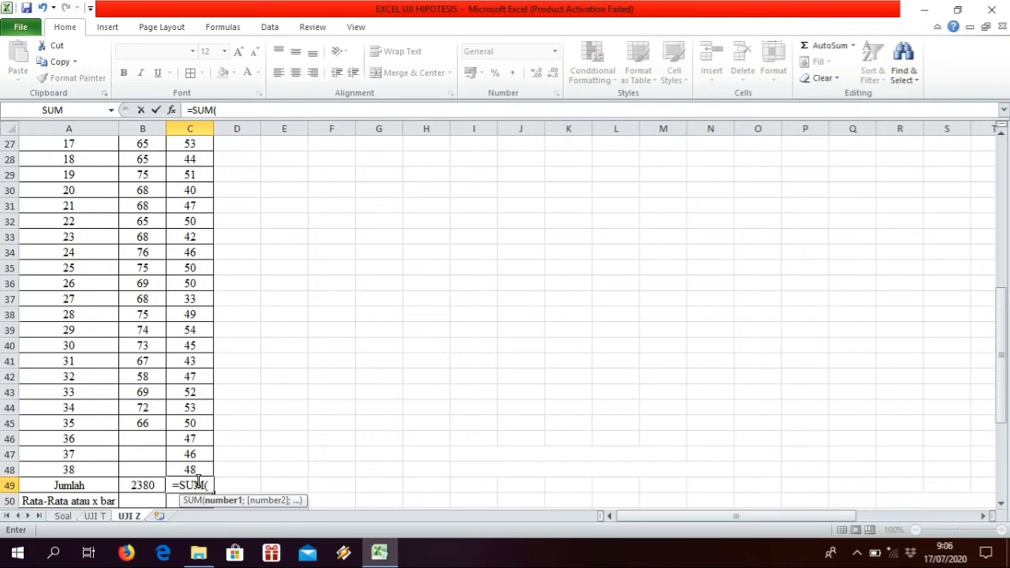
pyautogui.write('C11:')
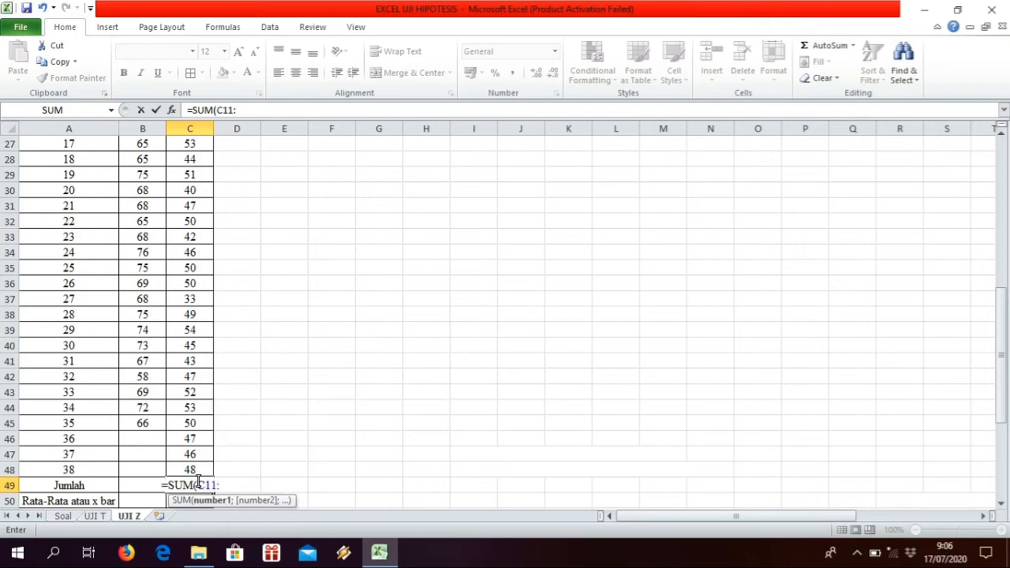
pyautogui.write('C48')
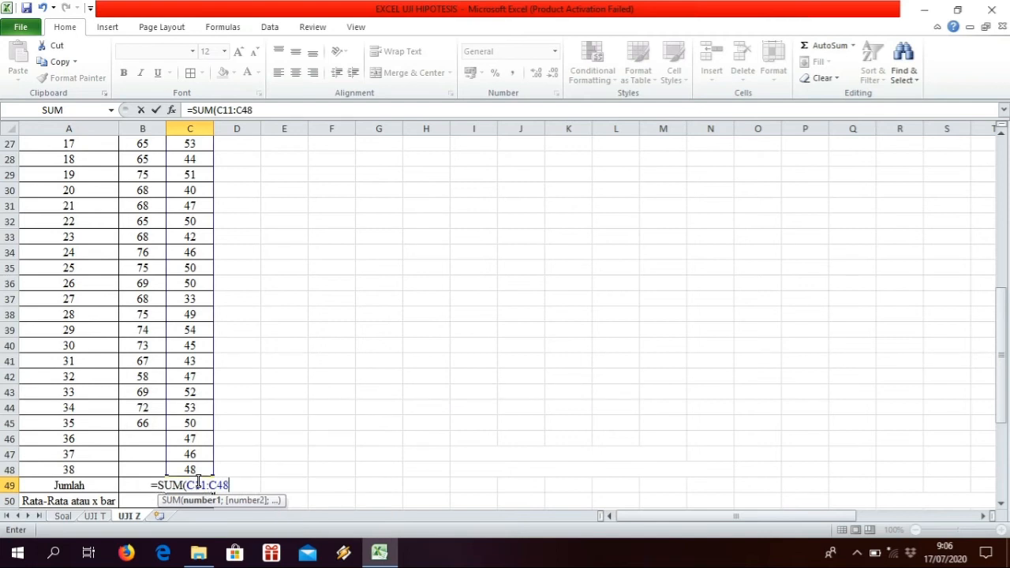
pyautogui.write(')')
pyautogui.press('Return')
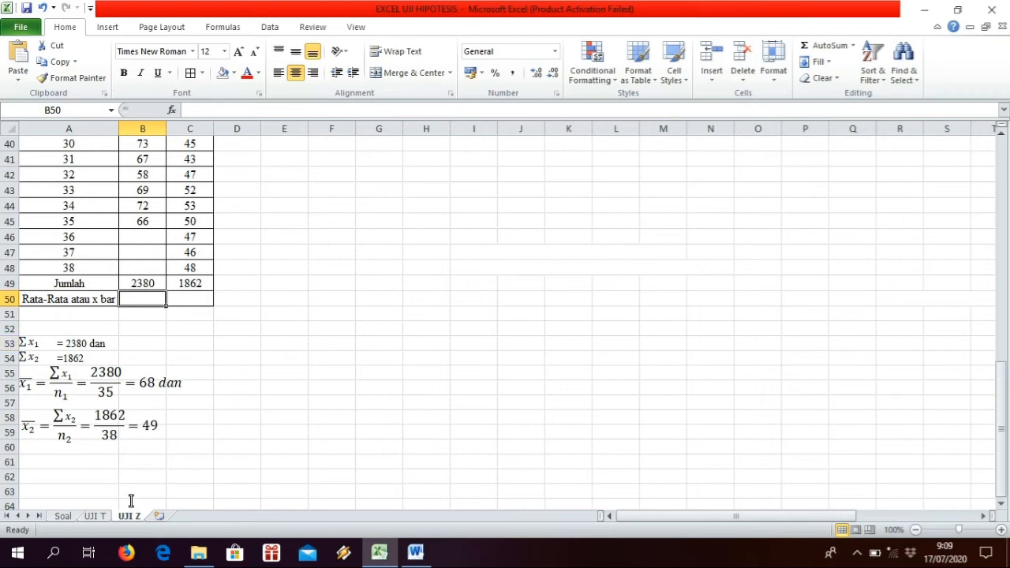
# - Examine the sum and mean formula pictures for x₁ and x₂ below the data table
pyautogui.click(29, 343)
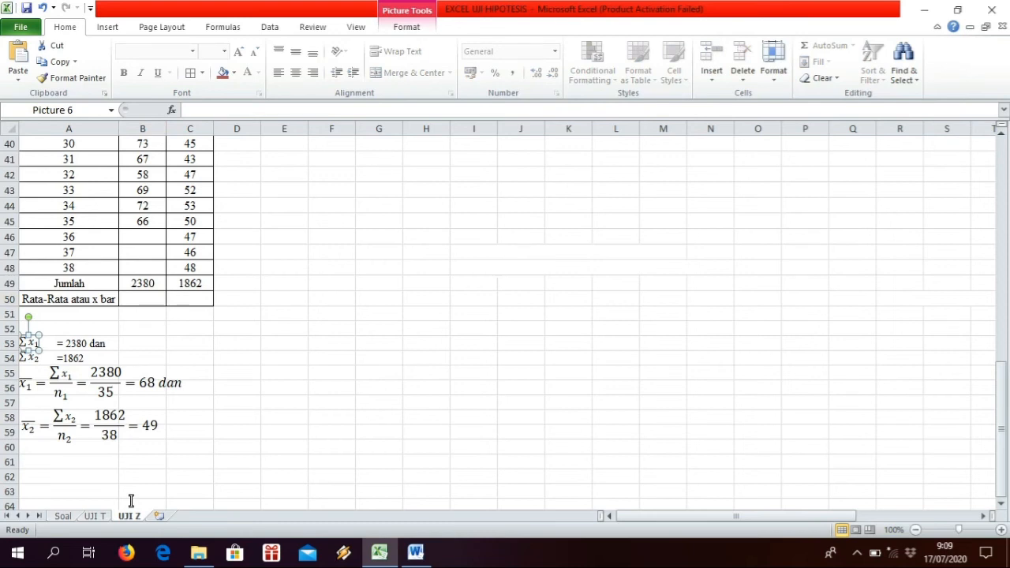
pyautogui.click(29, 357)
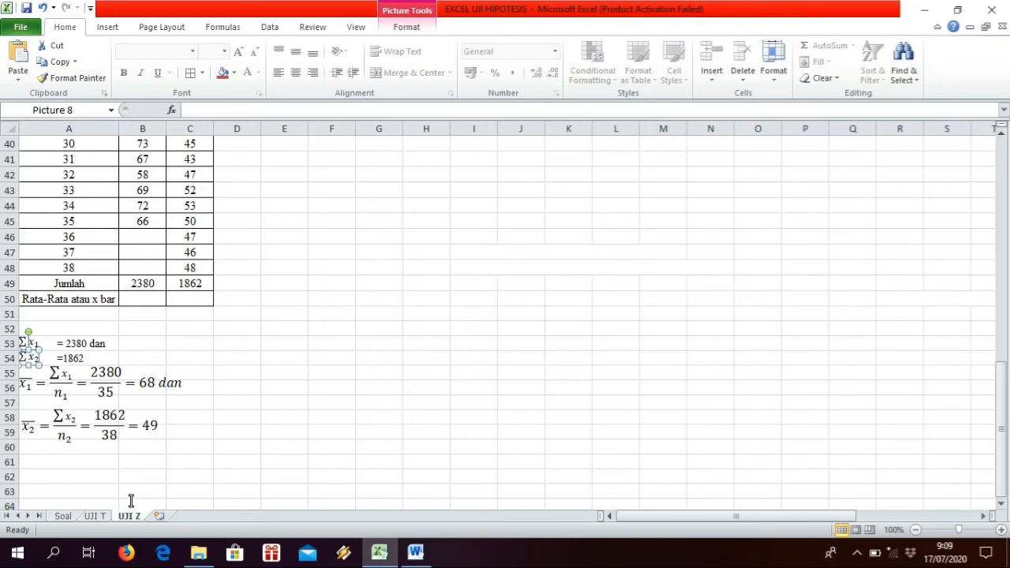
pyautogui.click(99, 383)
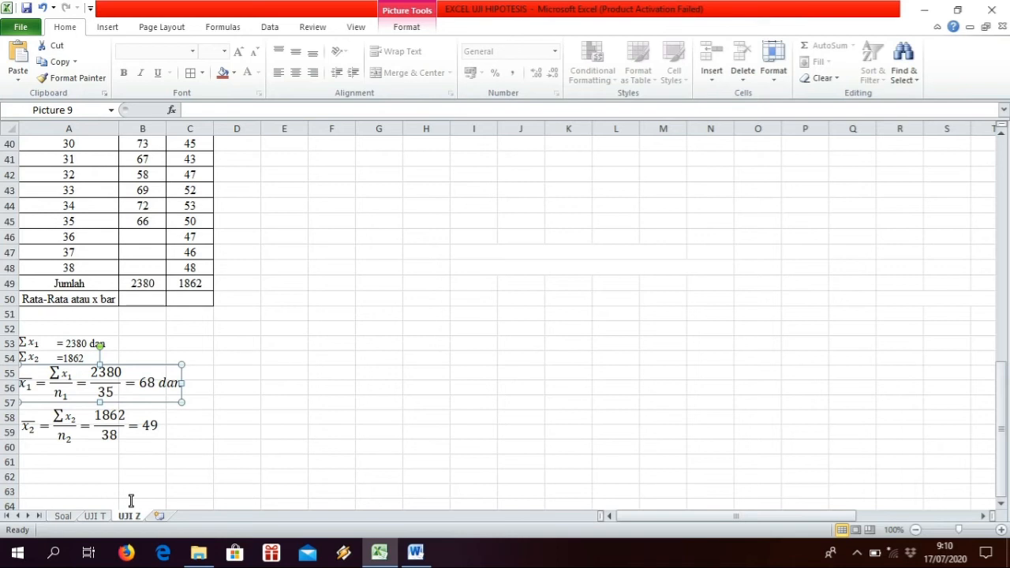
pyautogui.press('Tab')
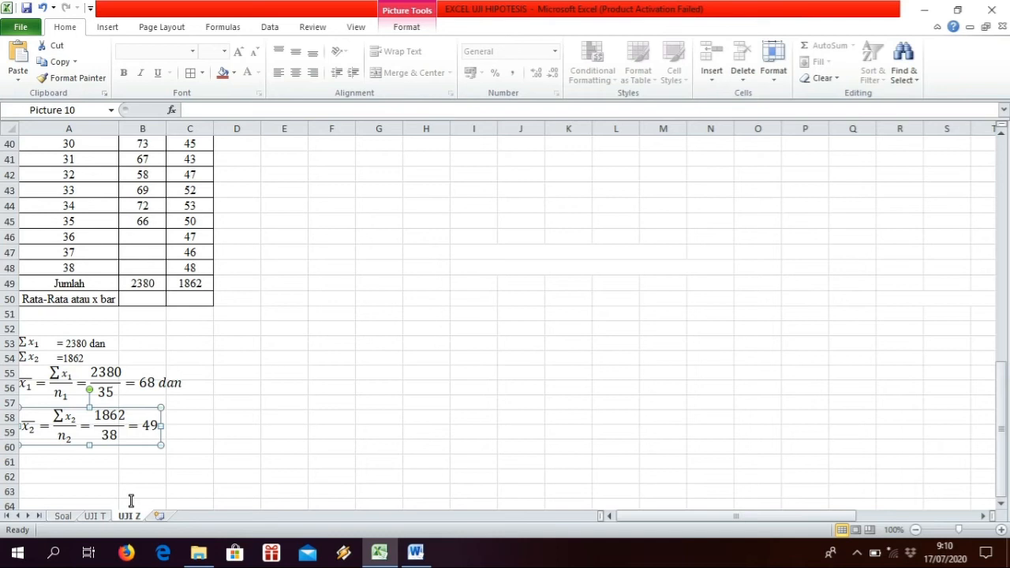
pyautogui.press('Escape')
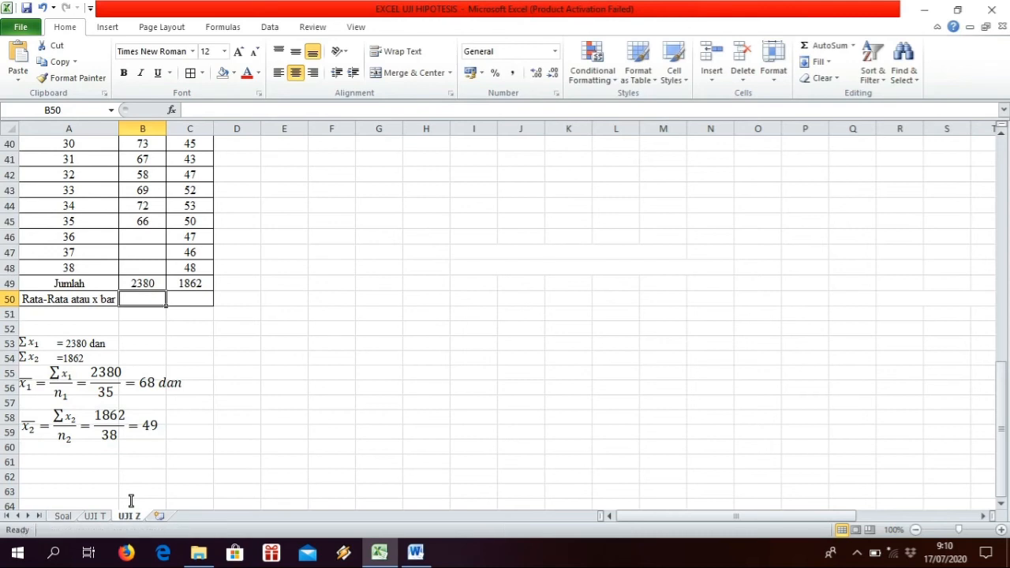
# - Calculate the X₁ mean in B50 with =B49/35
pyautogui.write('=')
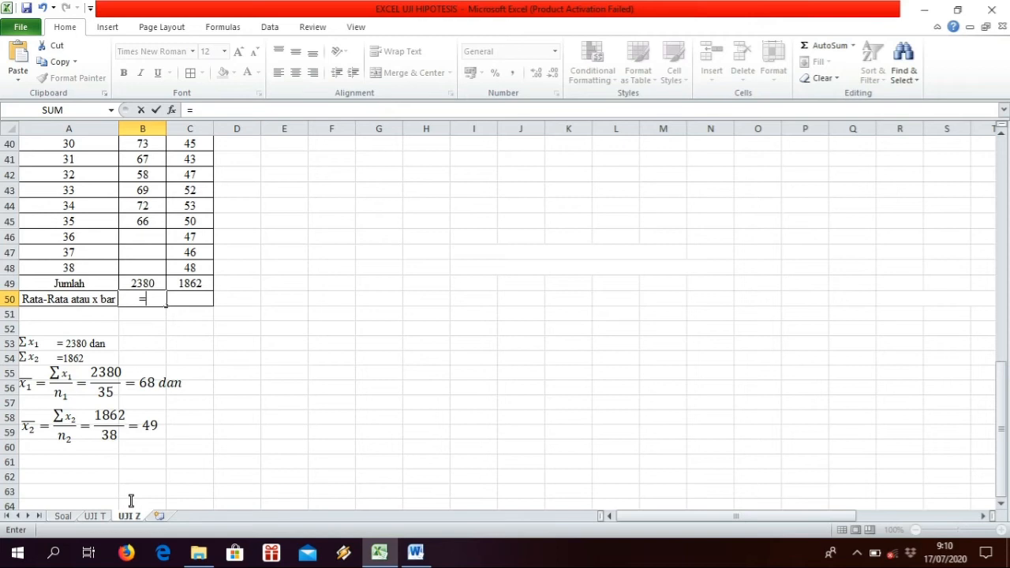
pyautogui.write('B49')
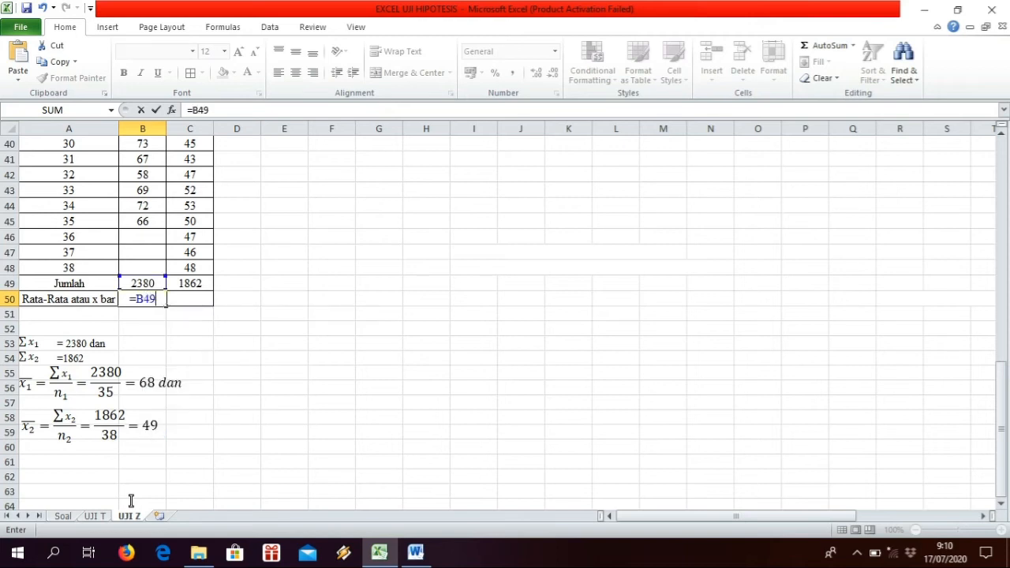
pyautogui.write('/35')
pyautogui.press('Return')
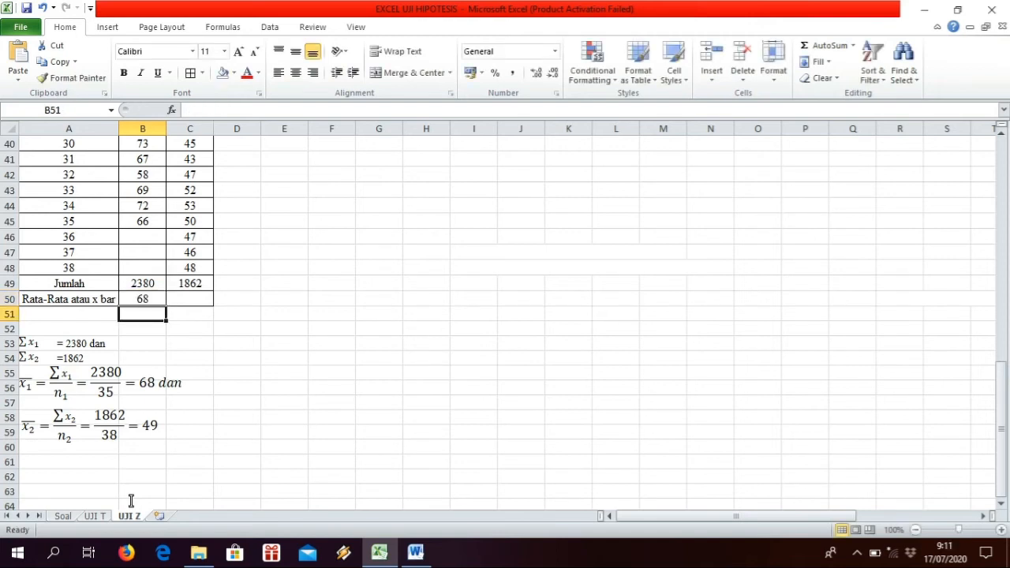
# - Calculate the X₂ mean in C50 with =C49/38
pyautogui.press('Up')
pyautogui.press('Right')
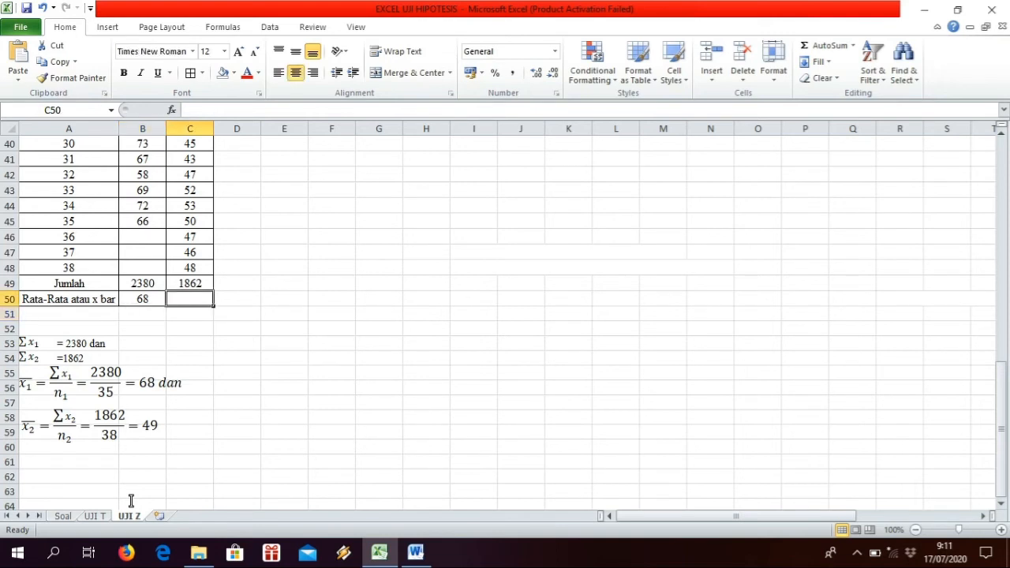
pyautogui.write('=C')
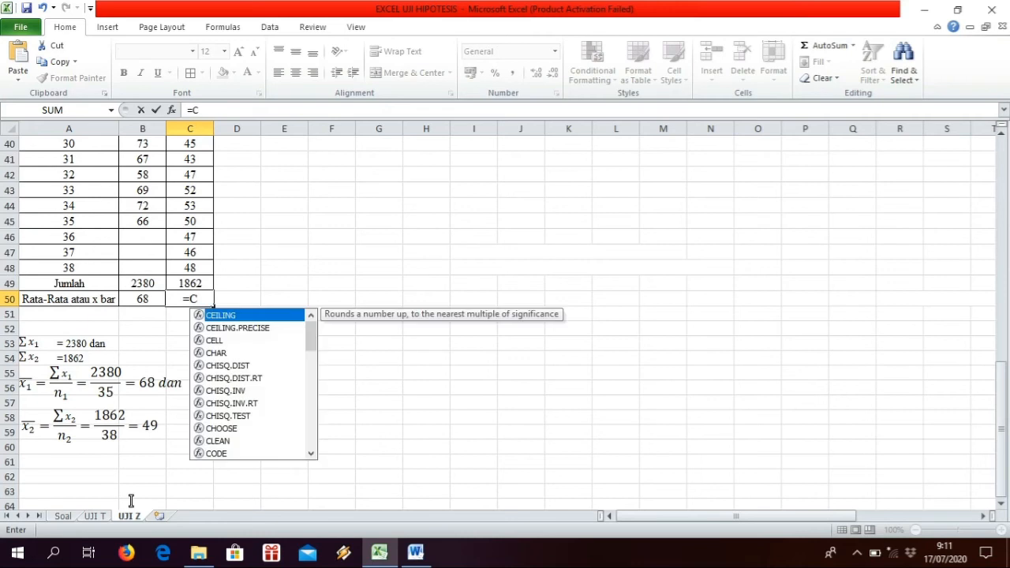
pyautogui.write('49/38')
pyautogui.press('Return')
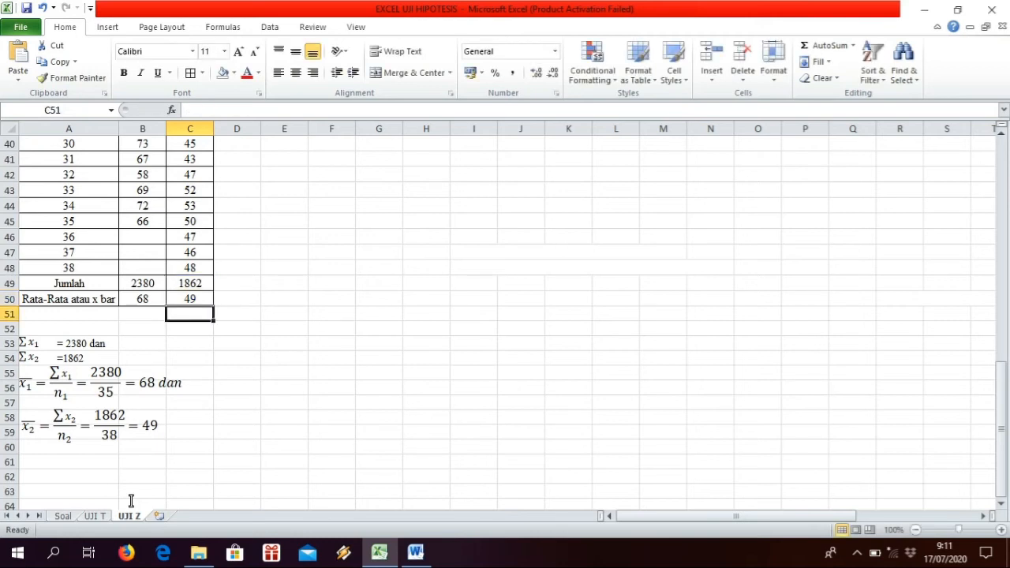
# - Enter the heading "Menghitung varian pada n1" in the merged cell E9:H9 above the variance work area
pyautogui.write('M')
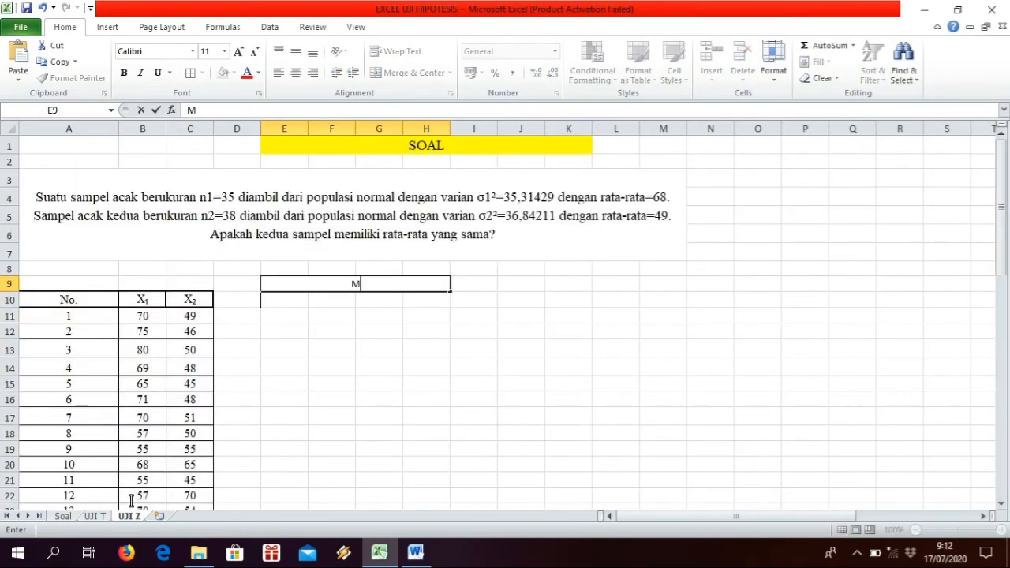
pyautogui.write('enghitung')
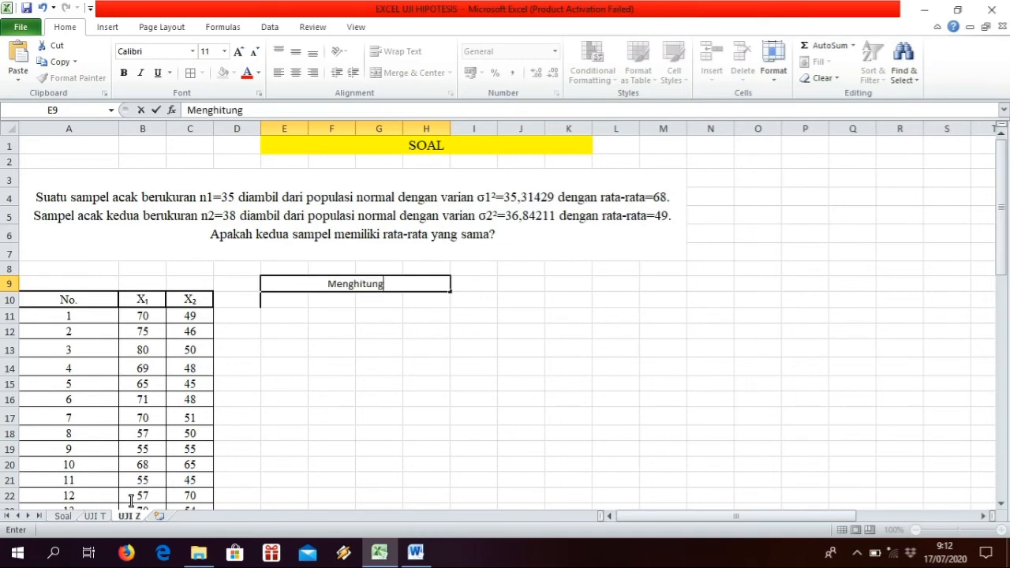
pyautogui.write(' var')
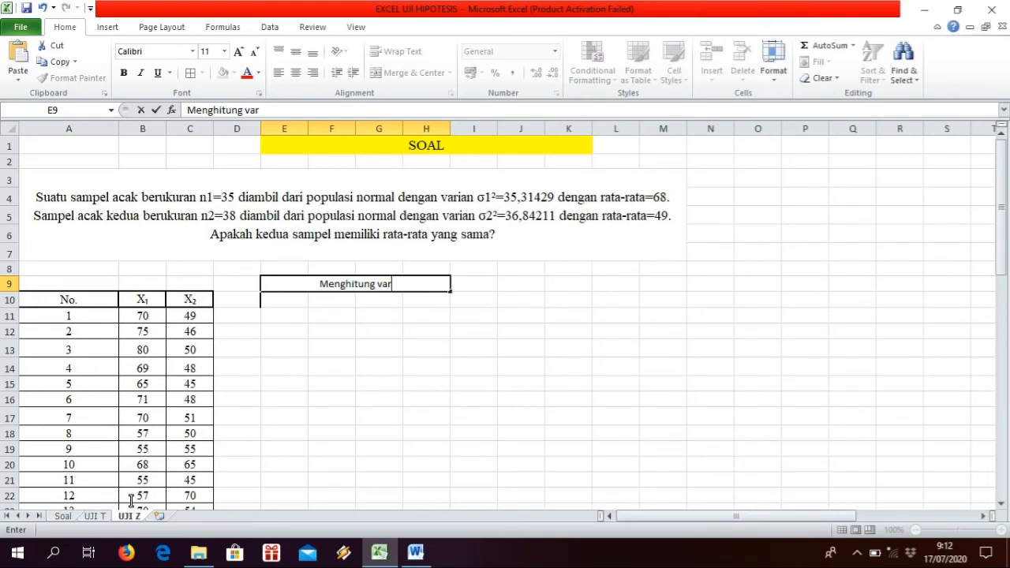
pyautogui.write('ian pada')
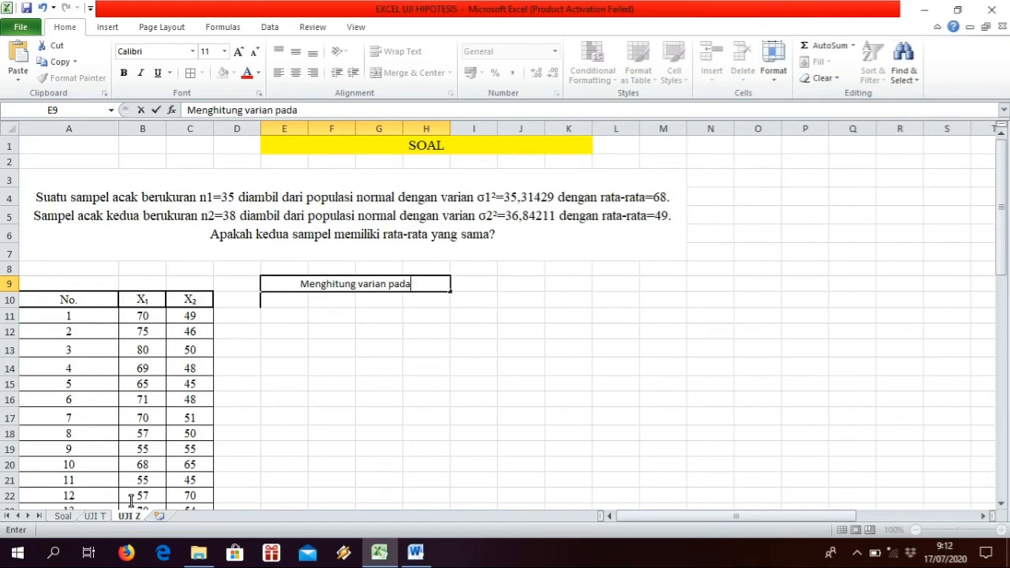
pyautogui.write(' n1')
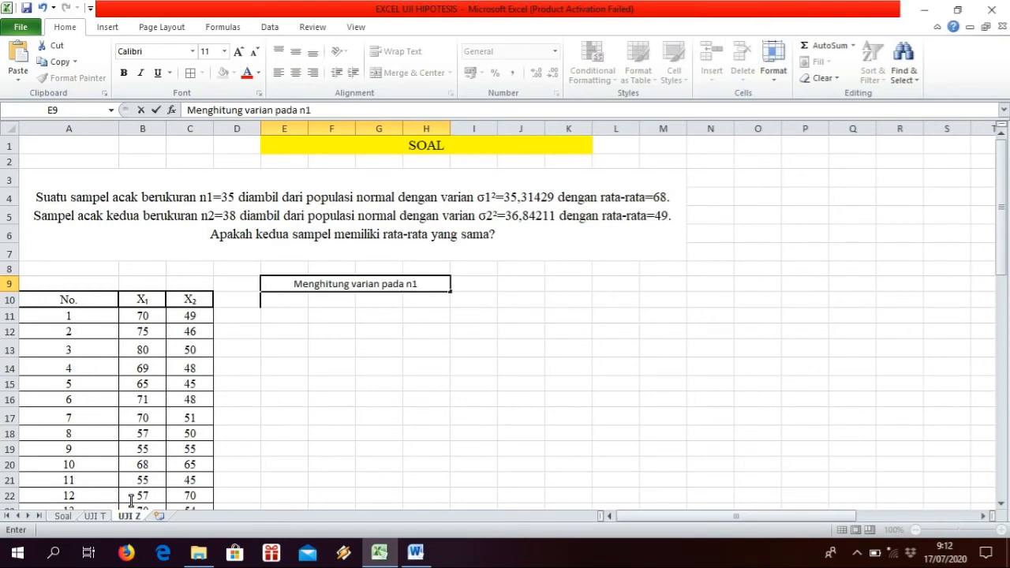
pyautogui.press('Return')
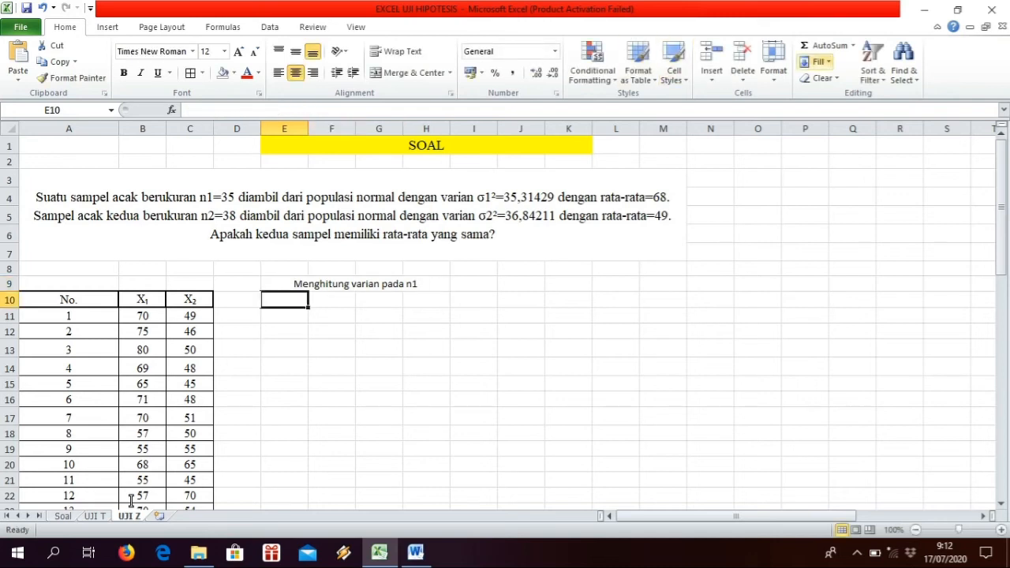
# - Enter the label σ1 in cell E10, inserting the sigma as a symbol
pyautogui.click(107, 27)
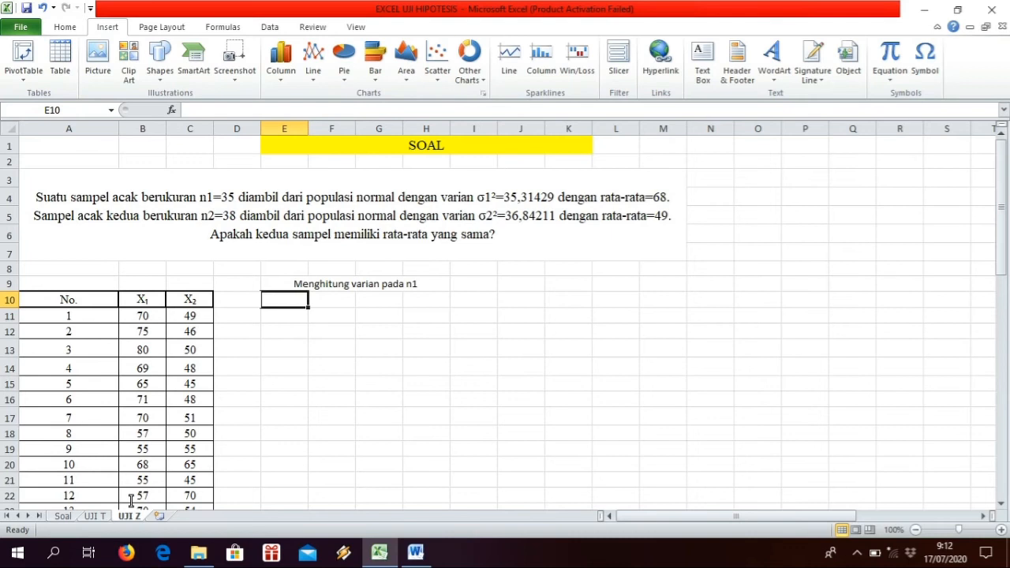
pyautogui.click(890, 79)
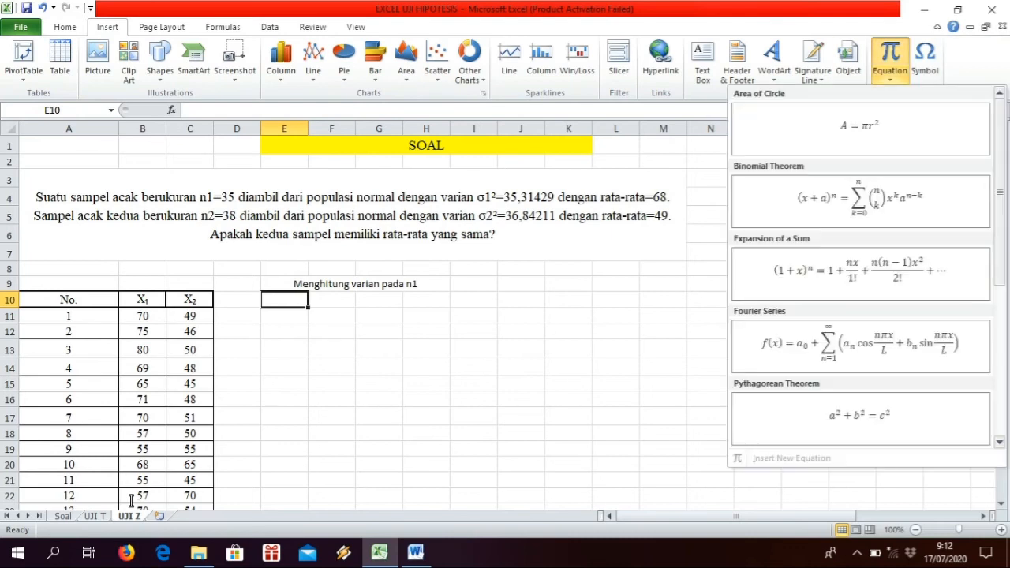
pyautogui.click(925, 63)
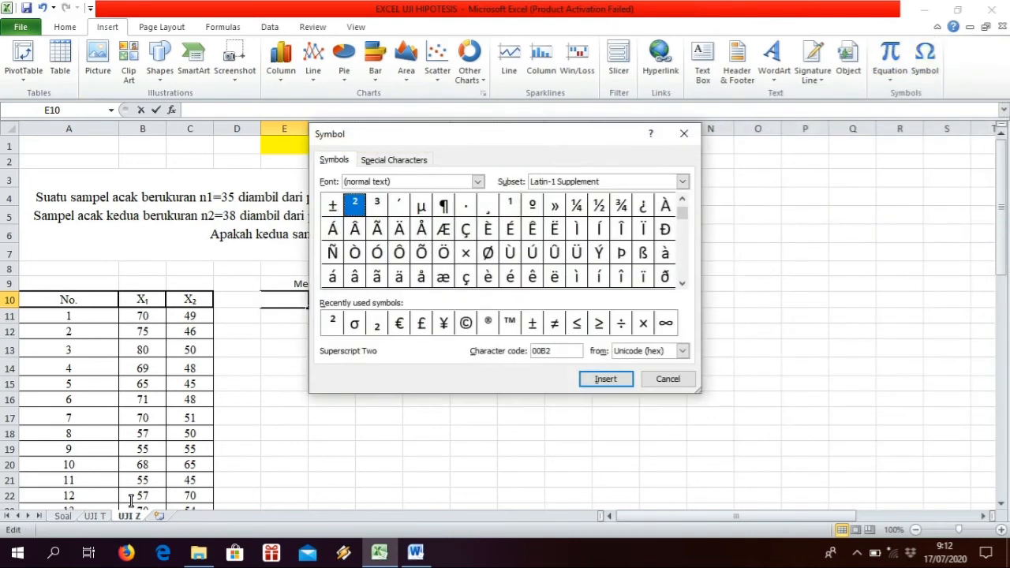
pyautogui.click(354, 322)
pyautogui.click(605, 379)
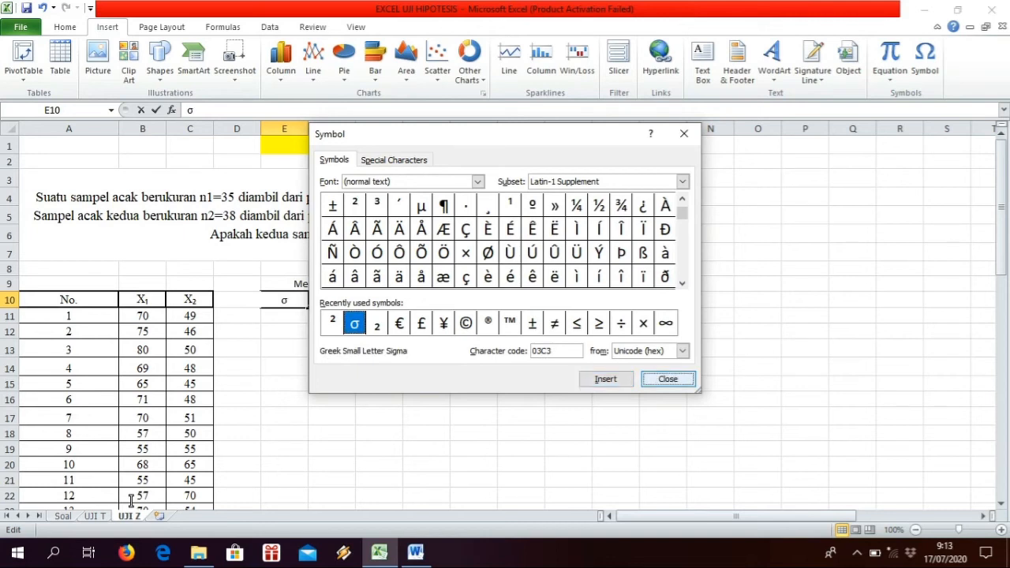
pyautogui.click(668, 379)
pyautogui.write('1')
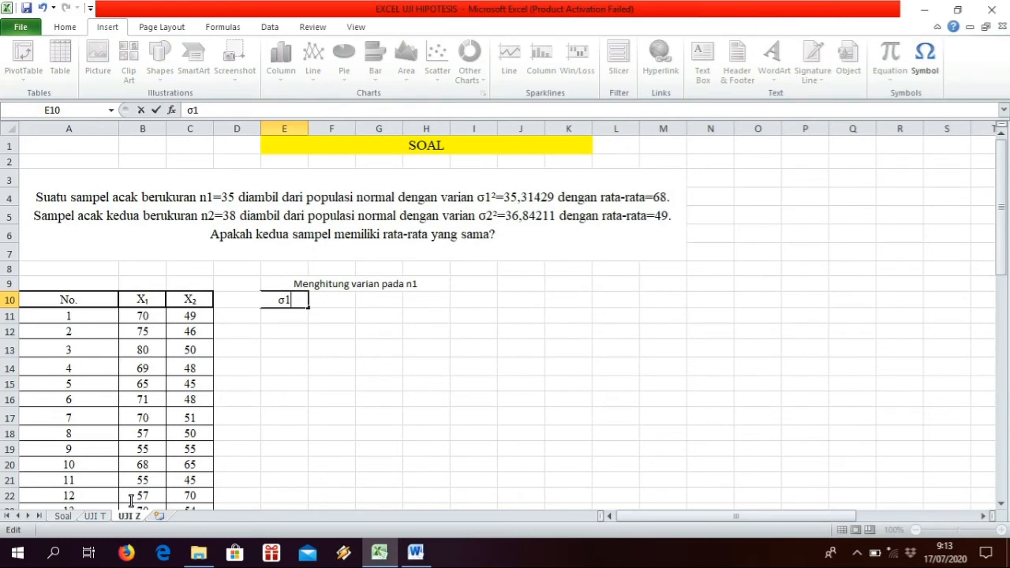
# - Enter the column header "xi-xbar" in cell I10
pyautogui.click(474, 300)
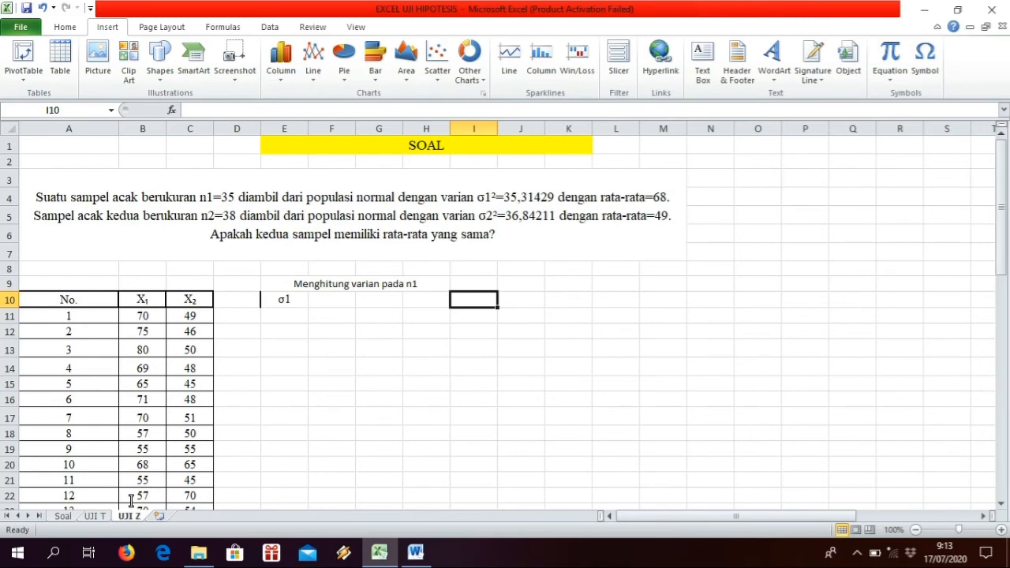
pyautogui.write('xi')
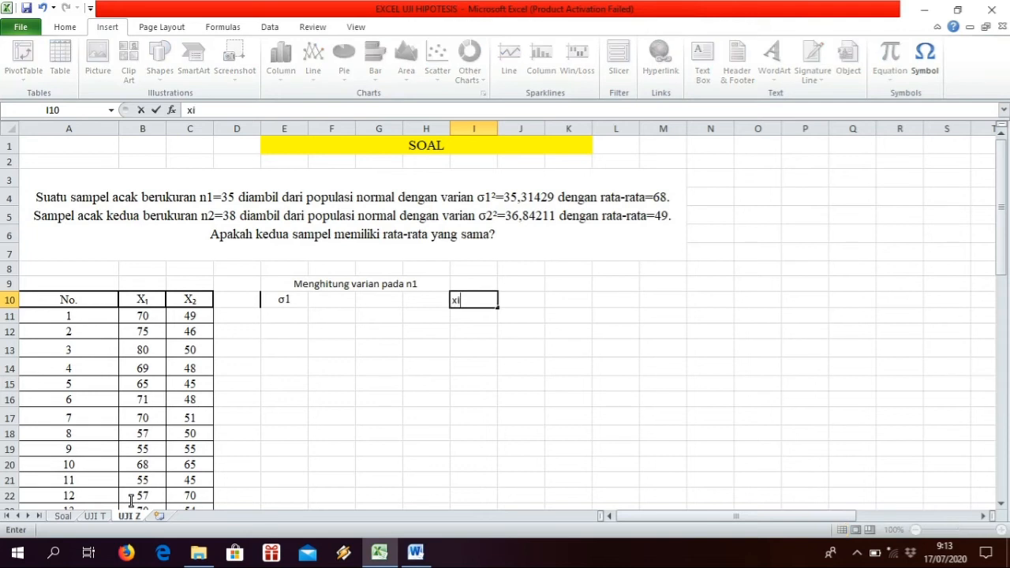
pyautogui.write('-xbar')
pyautogui.press('Return')
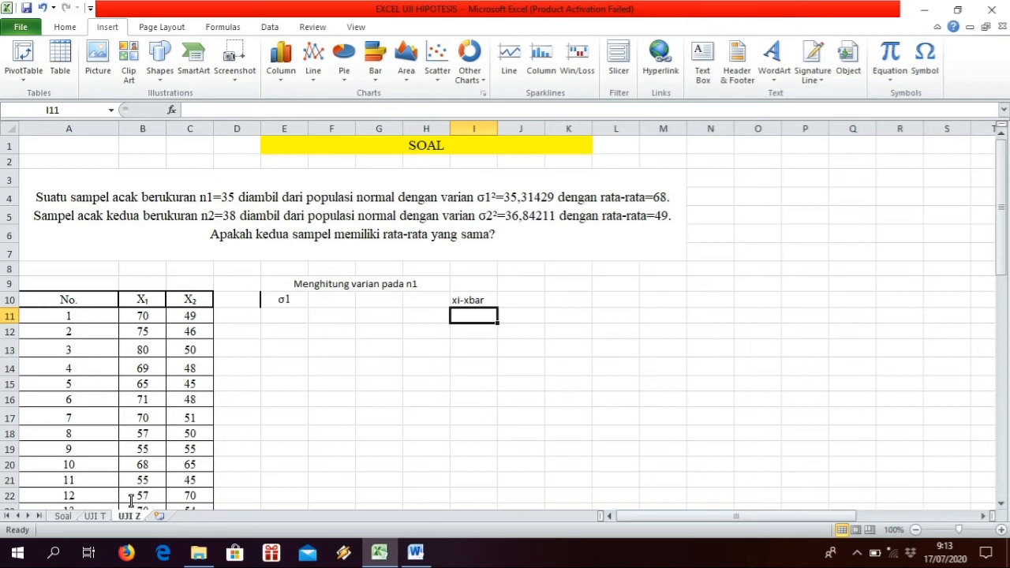
# - Calculate the X₁ deviations from the mean with =B11-$B$50 in I11, filled down through I45
pyautogui.write('=B')
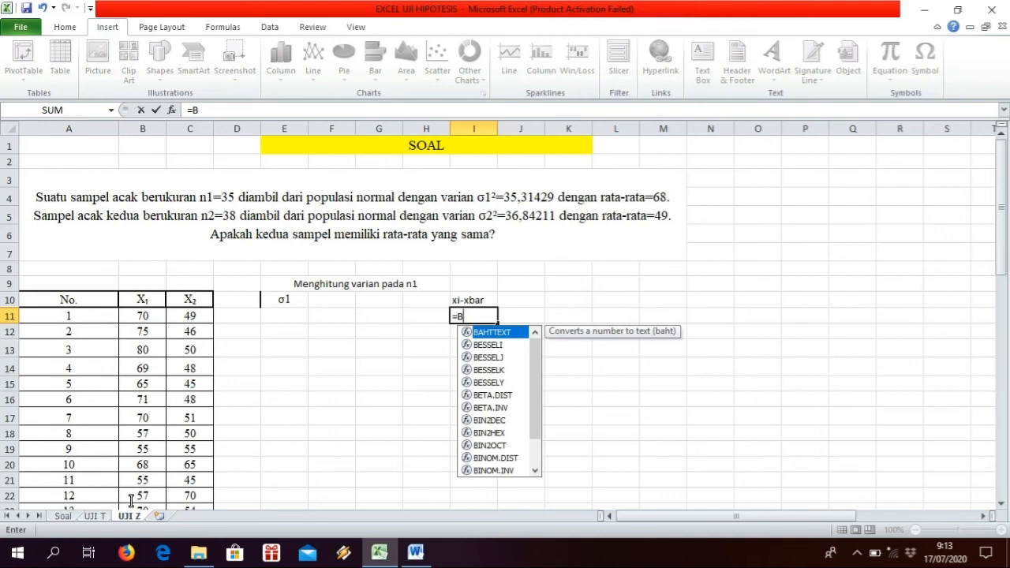
pyautogui.write('11')
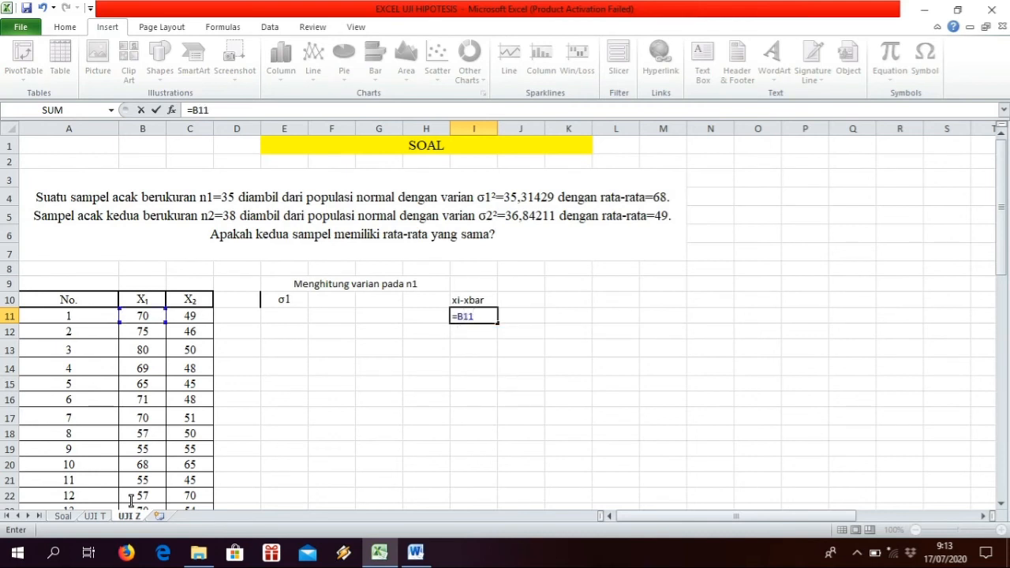
pyautogui.write('-$B')
pyautogui.scroll(2, 47, 359)
pyautogui.scroll(-10, 53, 361)
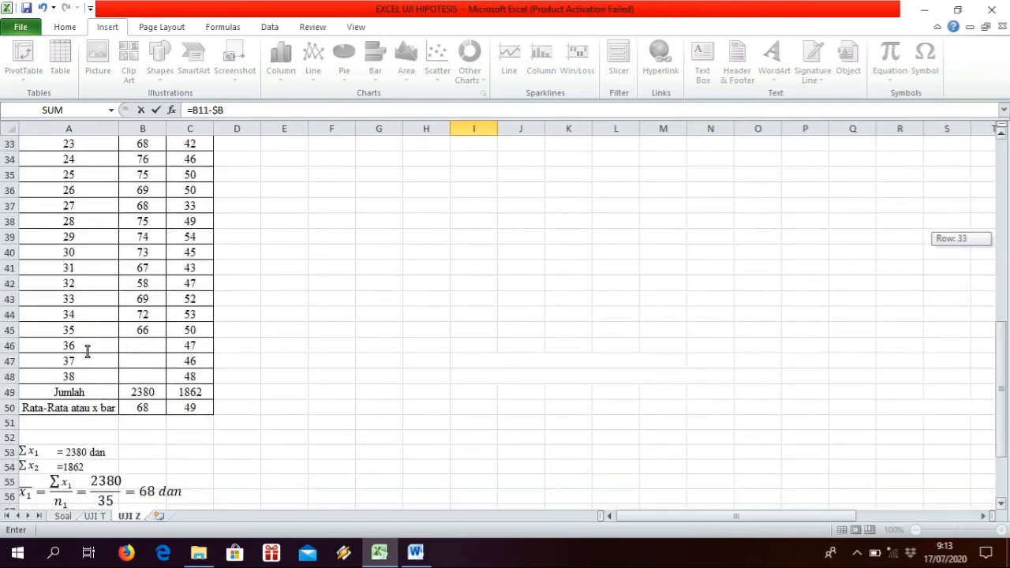
pyautogui.scroll(9, 84, 336)
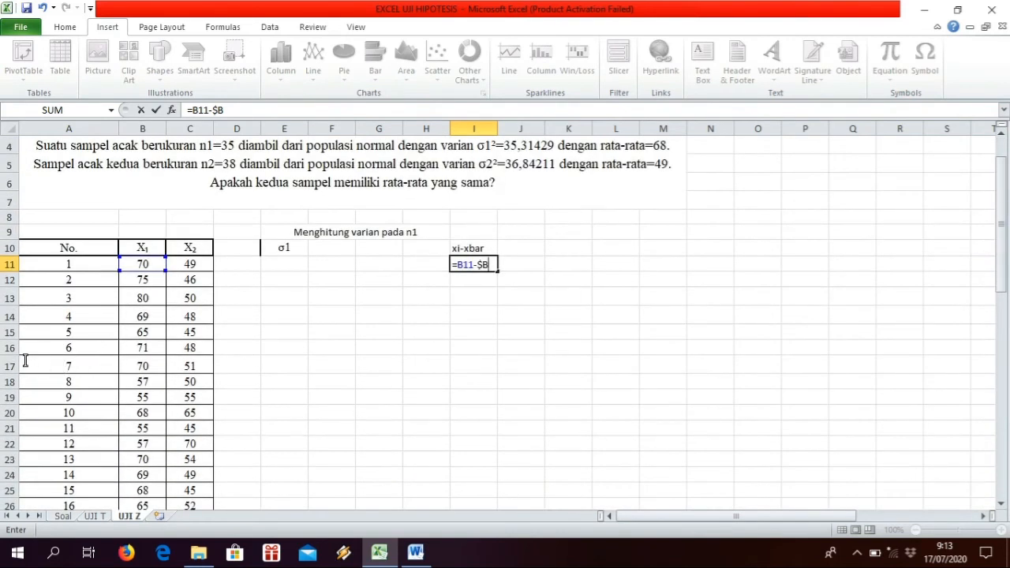
pyautogui.write('$')
pyautogui.write('50')
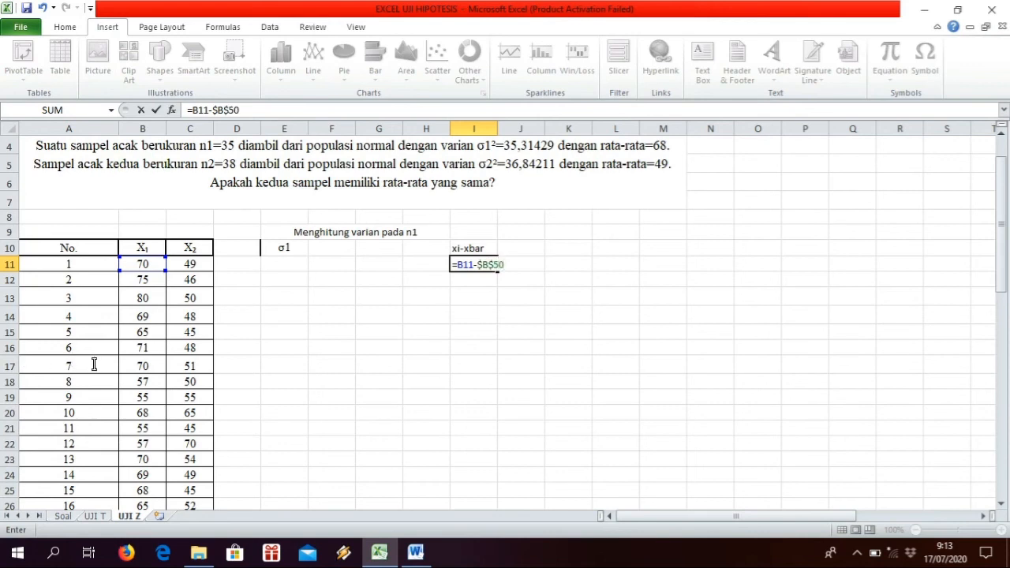
pyautogui.press('Return')
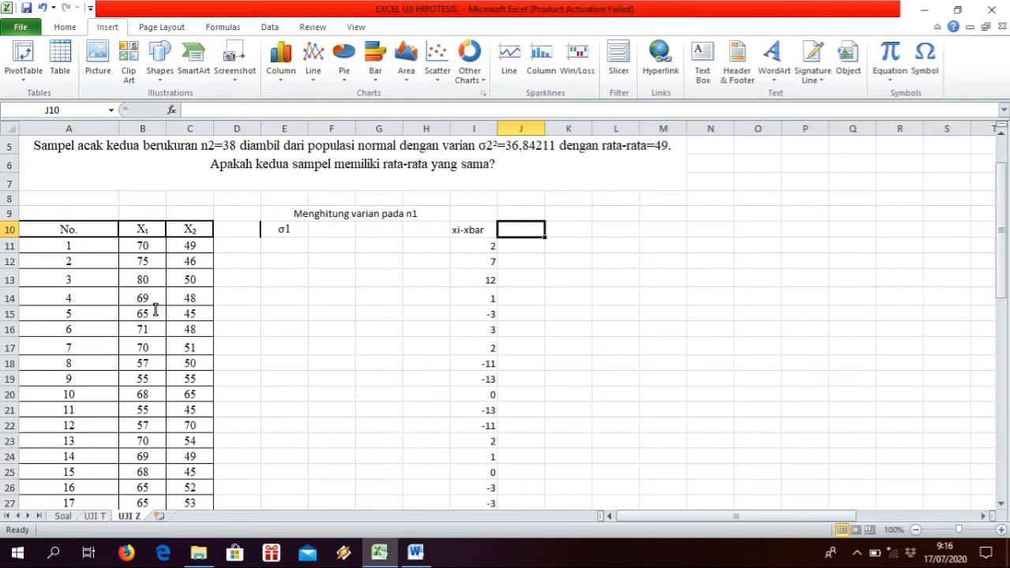
# - Enter the column header "(xi-xbar)²" in cell J10, inserting the superscript two as a symbol
pyautogui.write('(')
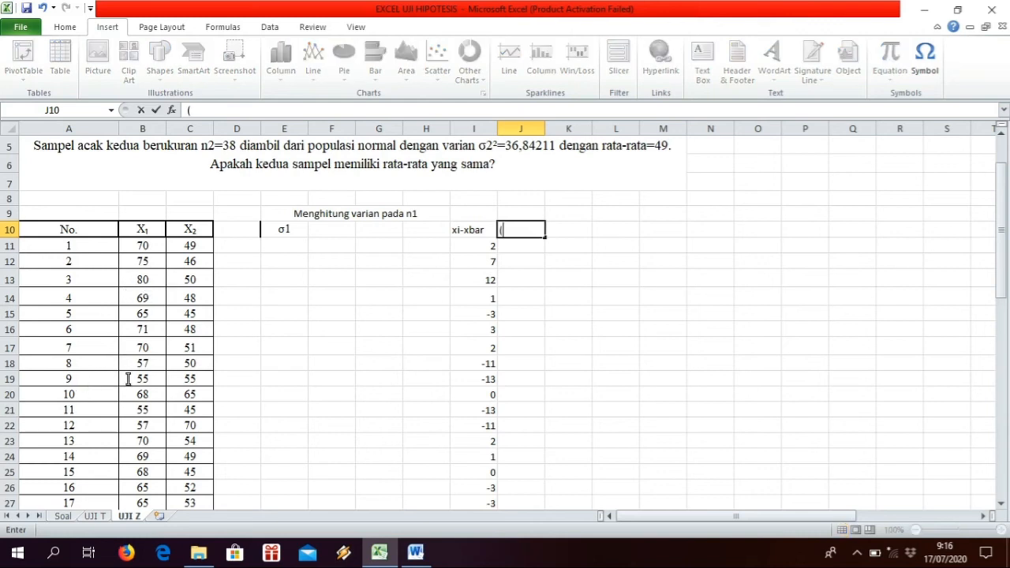
pyautogui.write('xi-xbar')
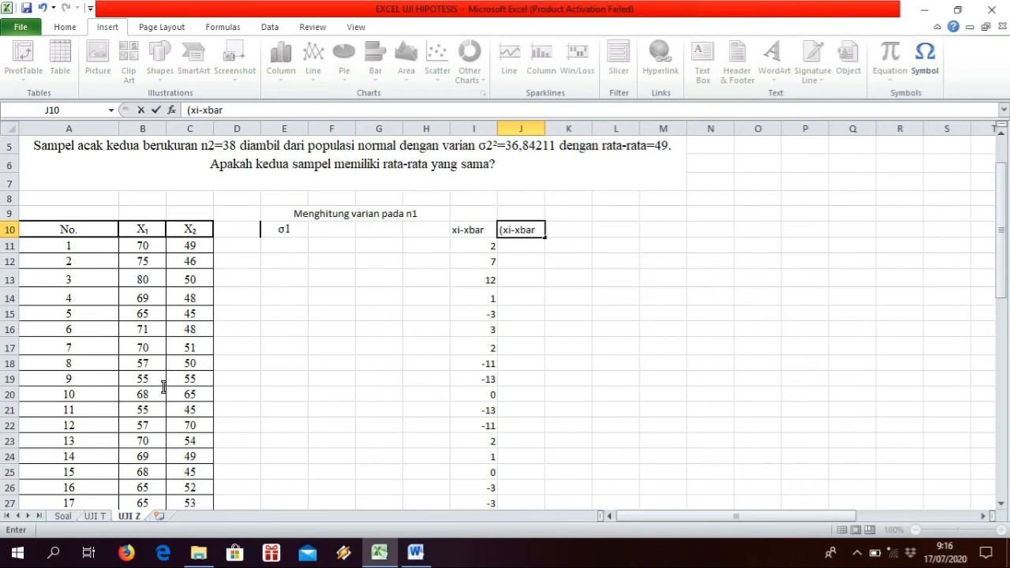
pyautogui.write(')')
pyautogui.hotkey('alt', 'n')
pyautogui.press('u')
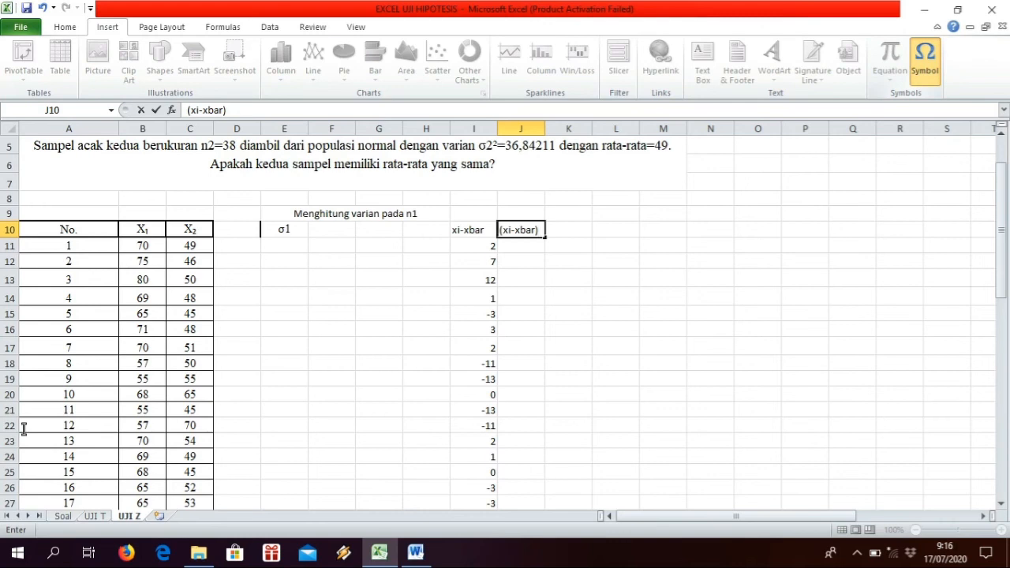
pyautogui.hotkey('alt', 'r')
pyautogui.press('Right')
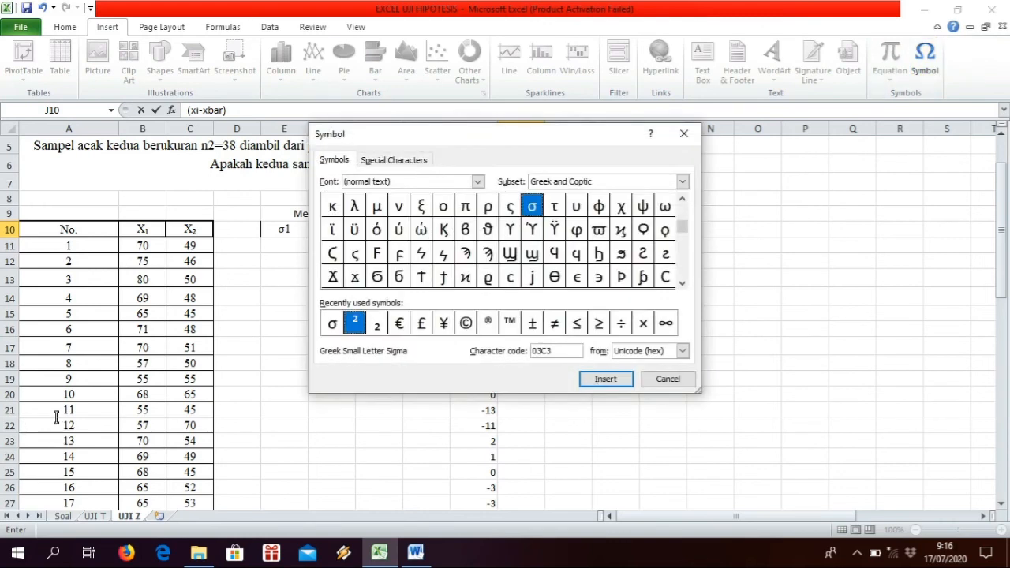
pyautogui.press('Return')
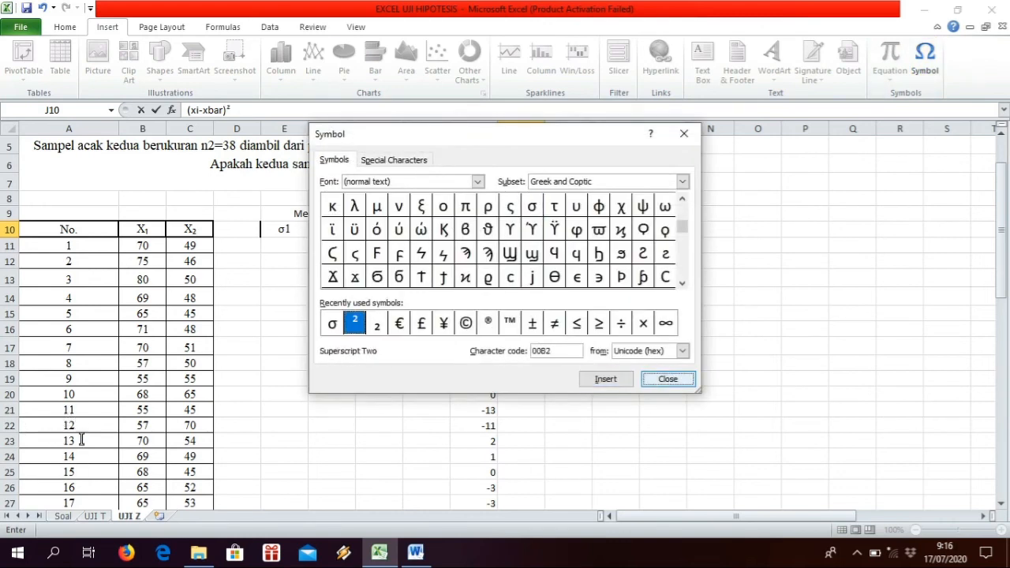
pyautogui.press('Return')
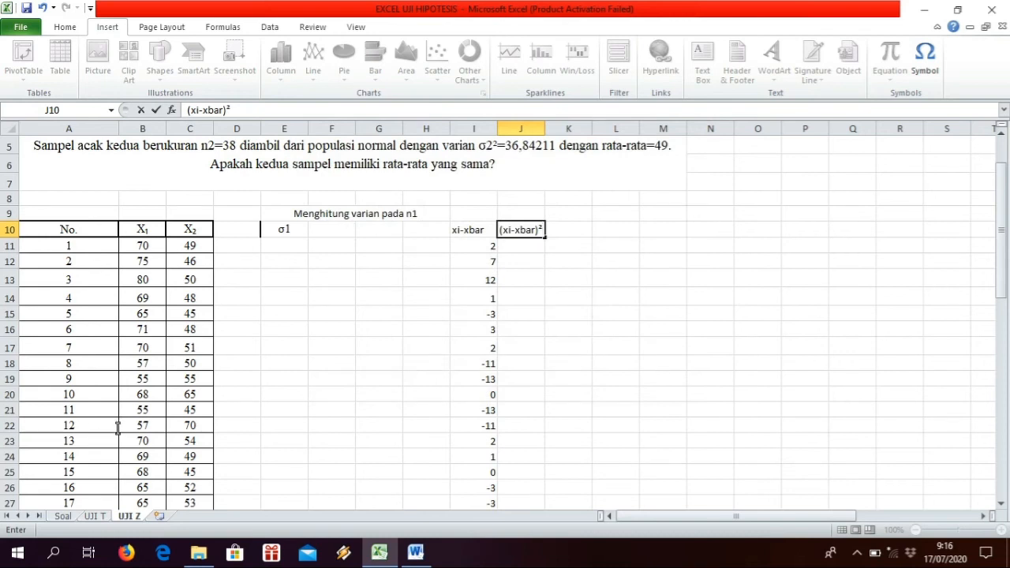
pyautogui.press('Return')
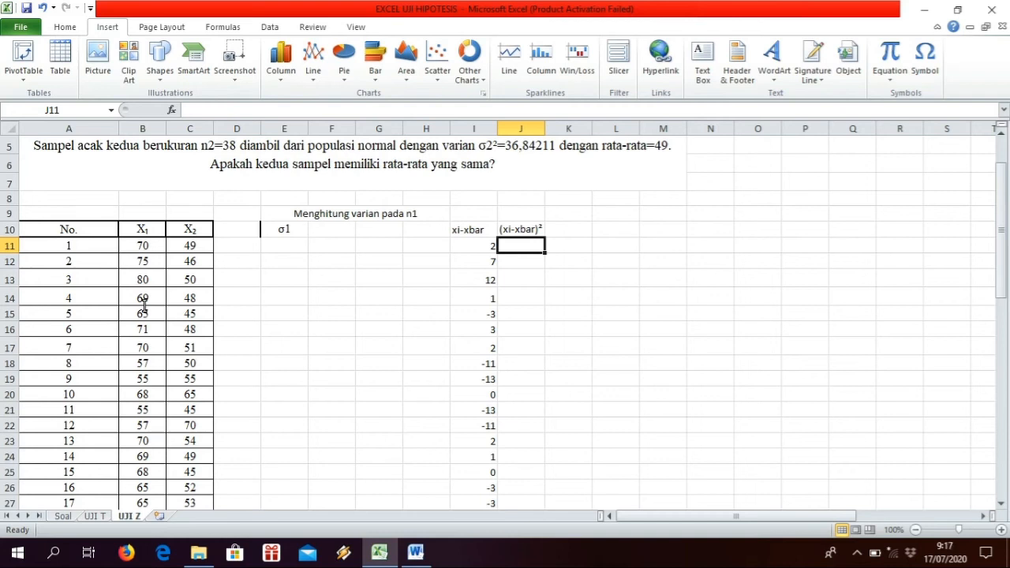
# - Calculate the squared deviations with =I11^2 in J11, filled down through J45
pyautogui.write('=')
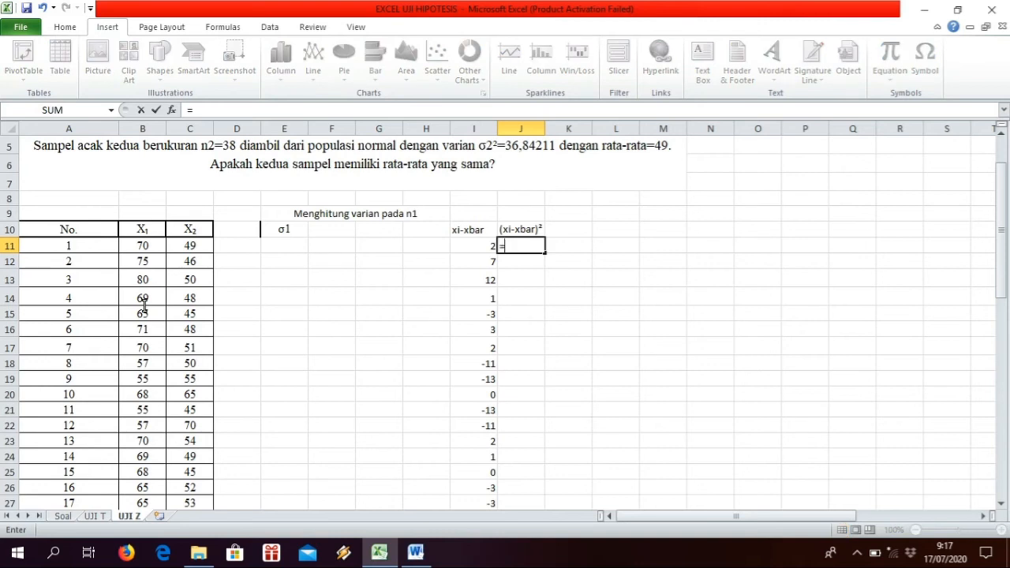
pyautogui.write('I')
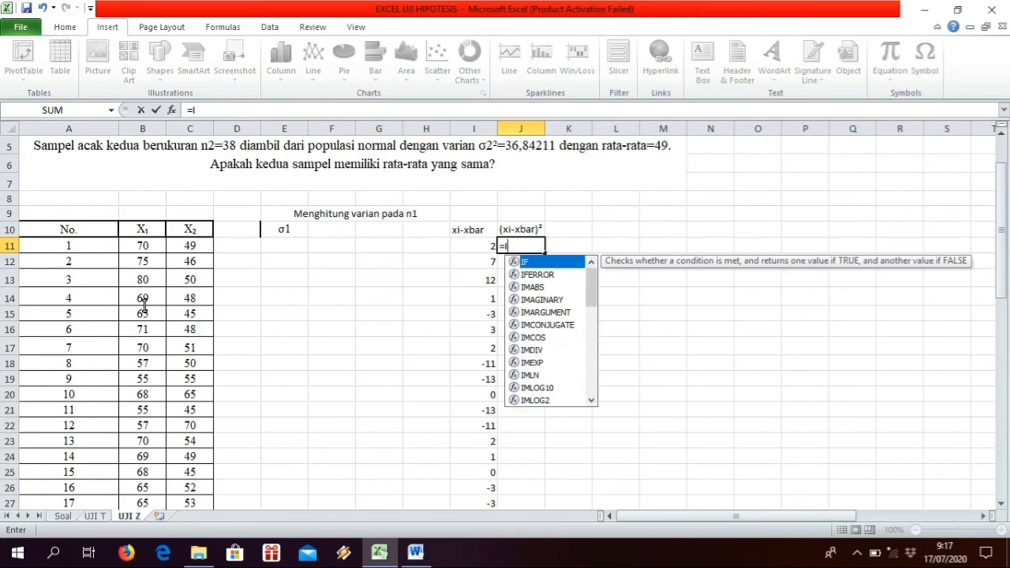
pyautogui.write('11')
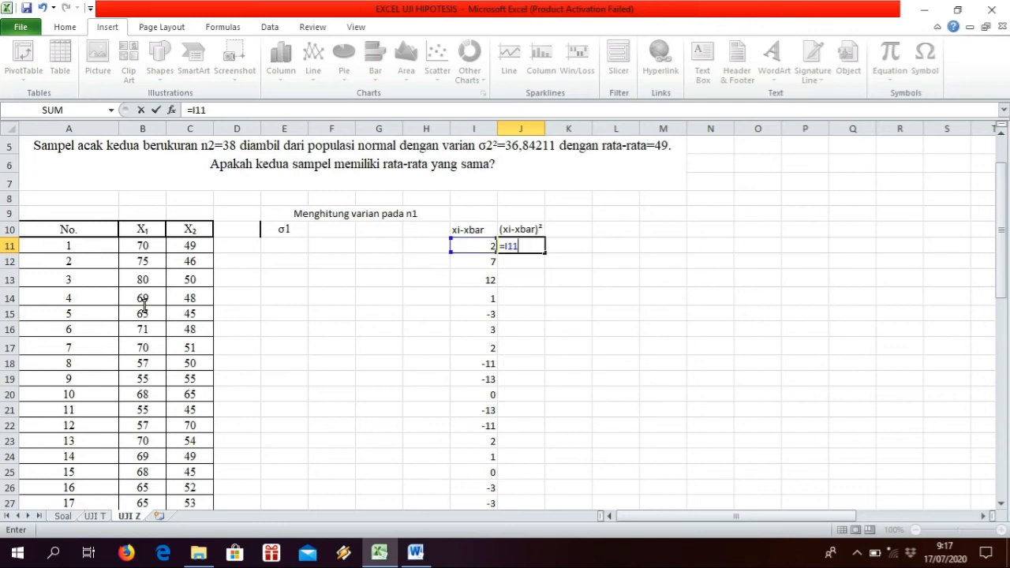
pyautogui.write('^2')
pyautogui.press('Return')
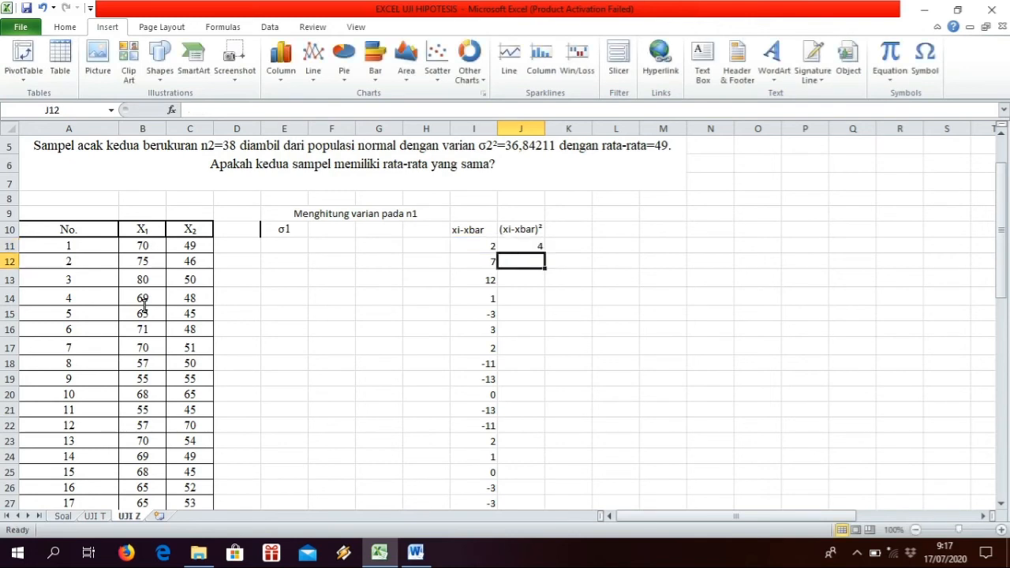
pyautogui.press('Up')
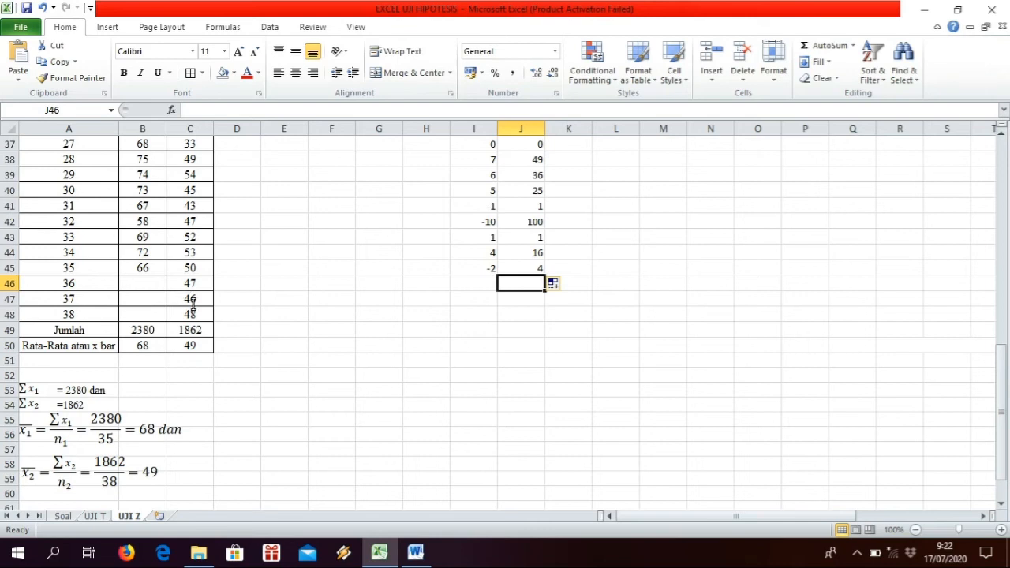
# - Total the squared deviations with =SUM(J11:J45) in J46 and label it "Jumlah" in K46
pyautogui.write('=SUM')
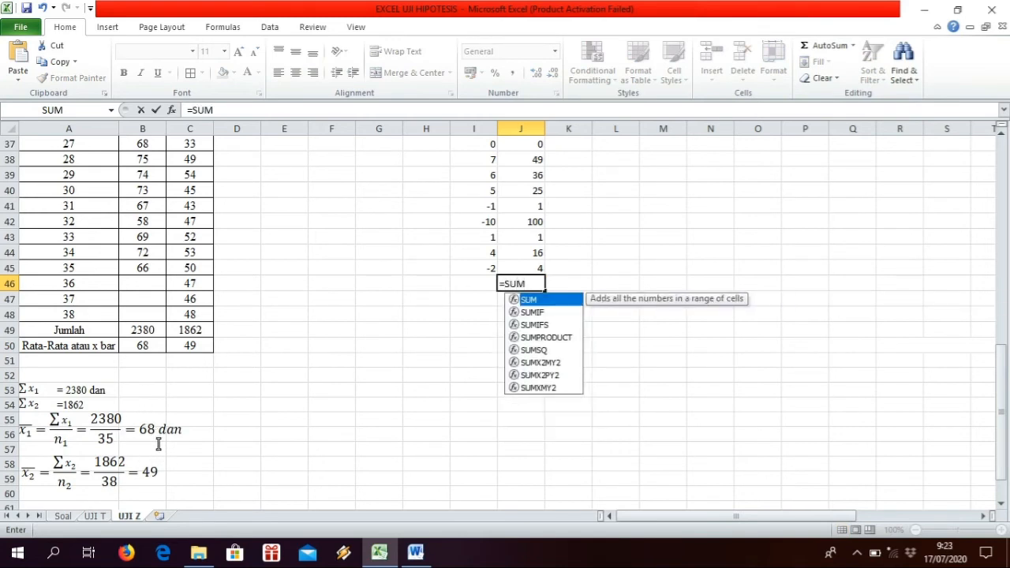
pyautogui.write('(')
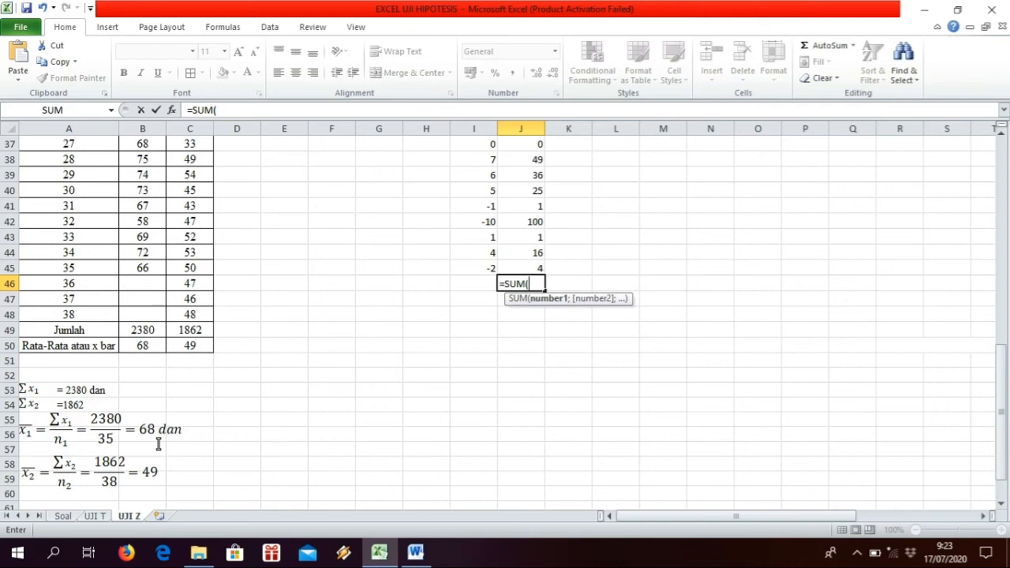
pyautogui.write('J11:J45)')
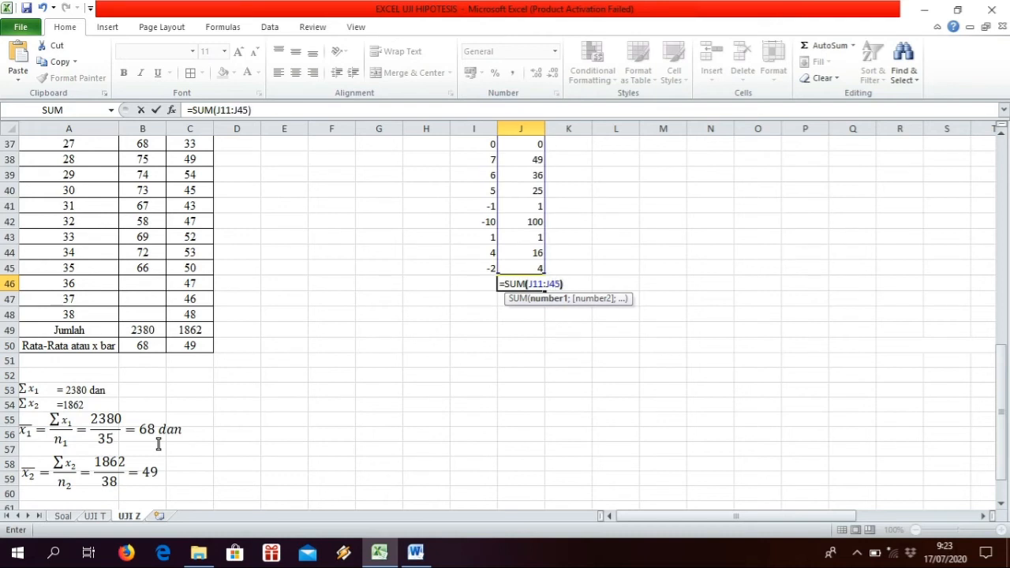
pyautogui.press('Return')
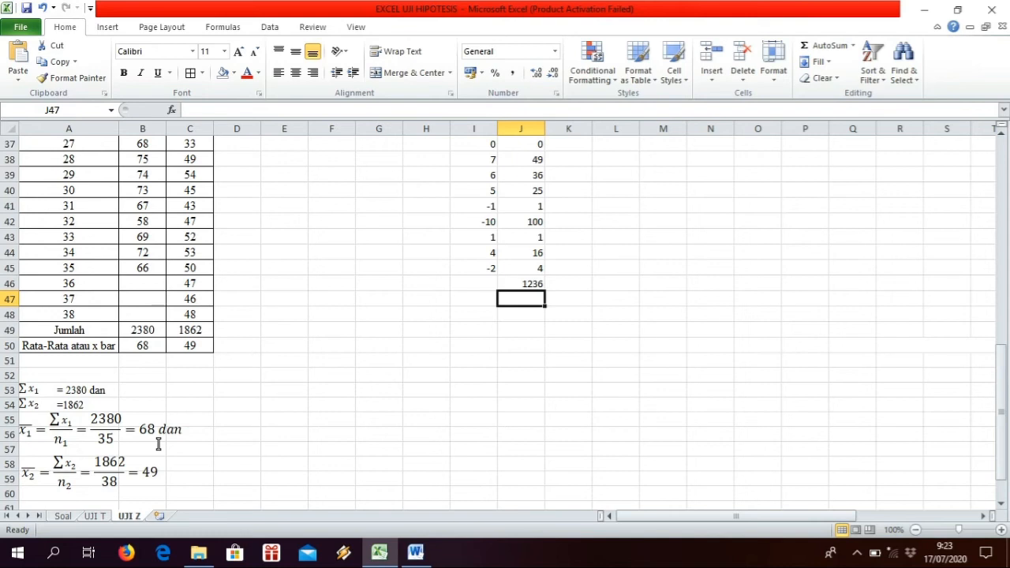
pyautogui.press('Up')
pyautogui.press('Right')
pyautogui.write('Jumlah')
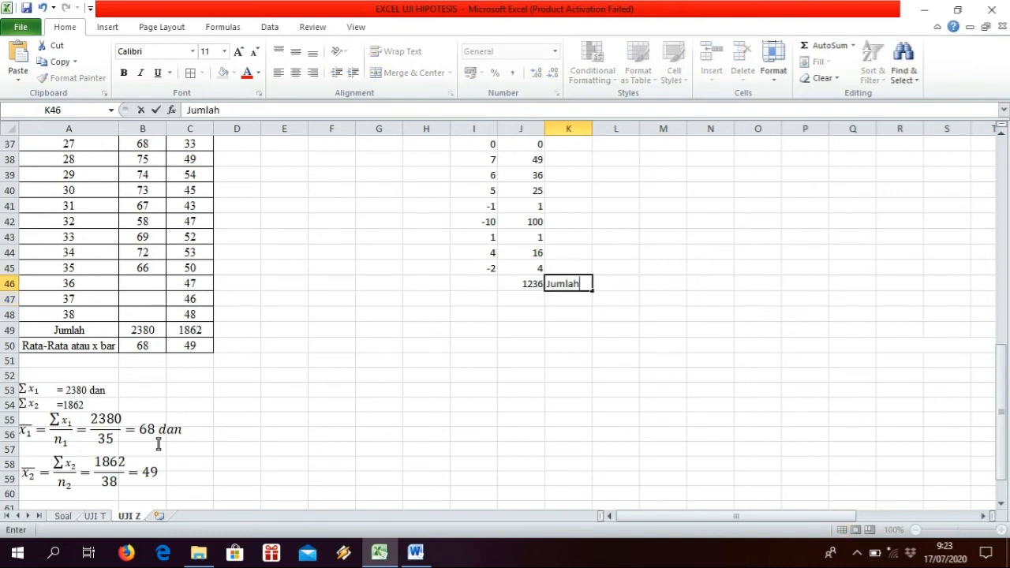
# - Fill the total and its label in J46:K46 with the standard orange color
pyautogui.press('Left')
pyautogui.hotkey('shift', 'Down')
pyautogui.hotkey('shift', 'Right')
pyautogui.hotkey('shift', 'Up')
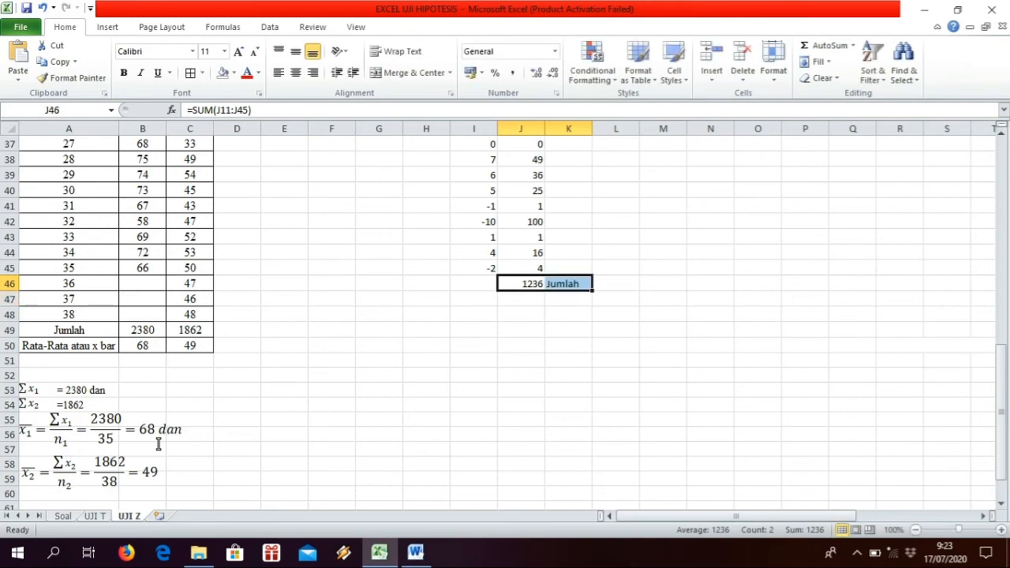
pyautogui.hotkey('alt', 'h')
pyautogui.press('h')
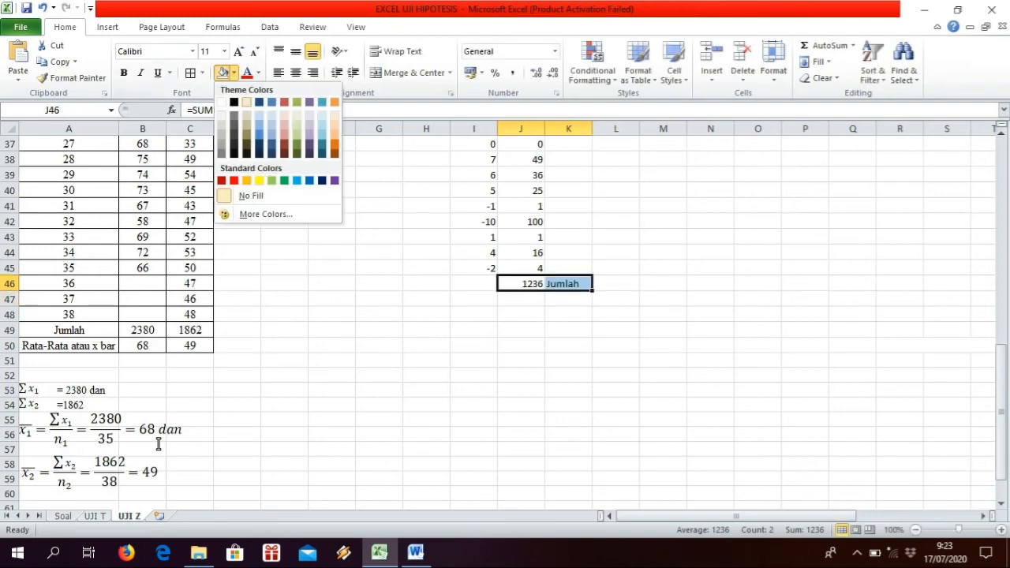
pyautogui.press('Left')
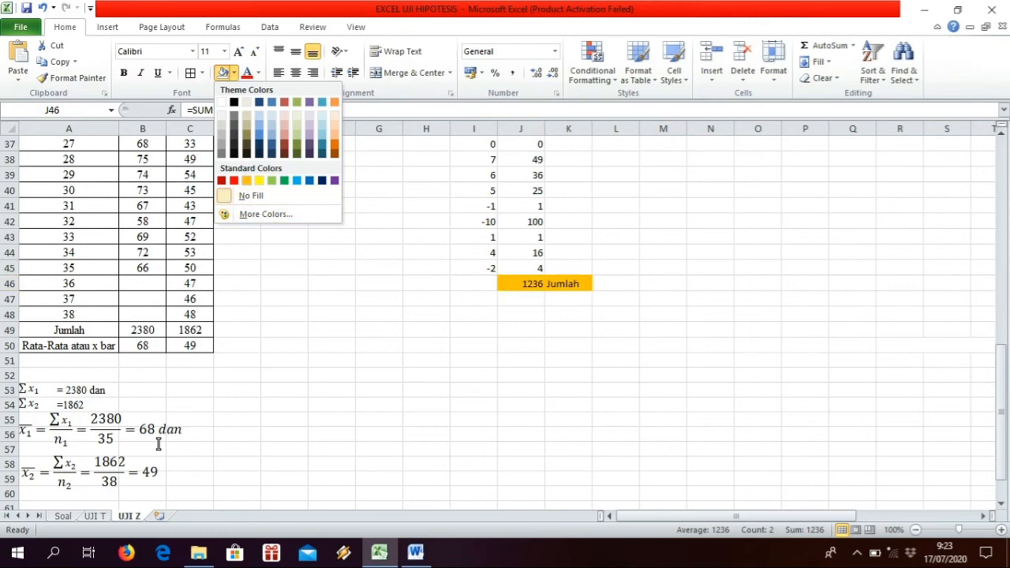
pyautogui.click(247, 180)
pyautogui.click(521, 449)
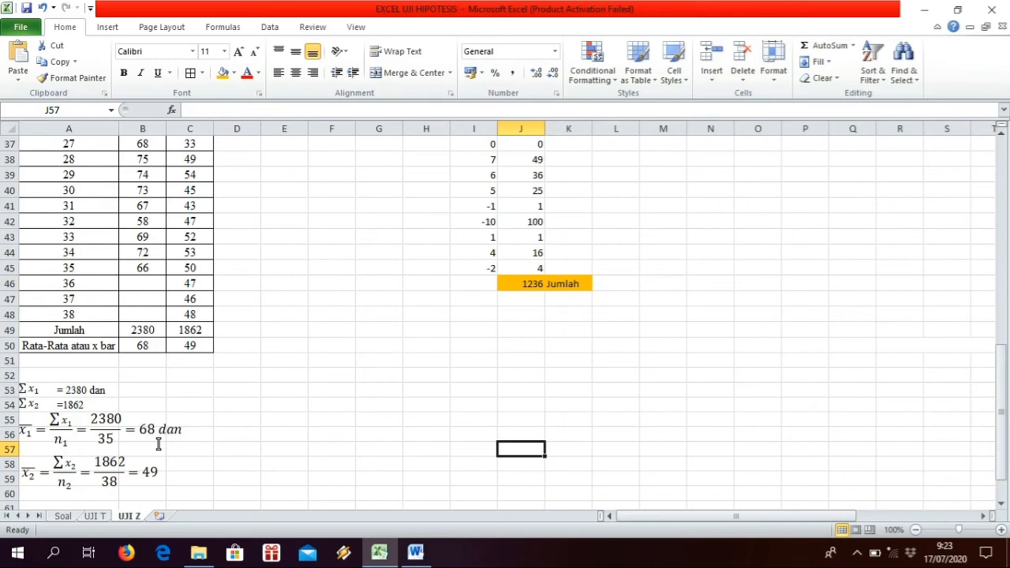
# - Start a label in merged cell E47:H47 with the Greek small letter sigma symbol followed by 1
pyautogui.click(355, 300)
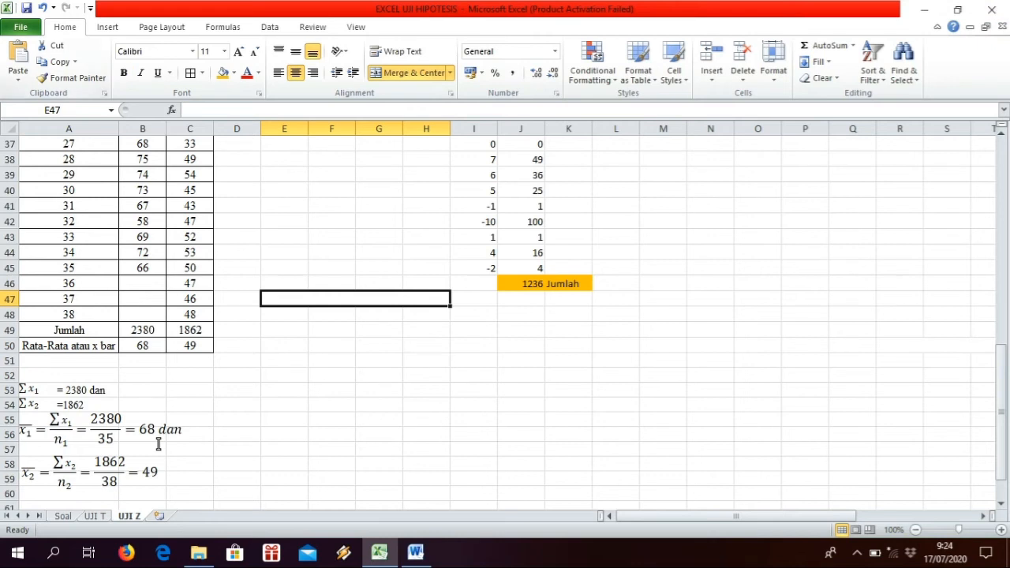
pyautogui.click(107, 27)
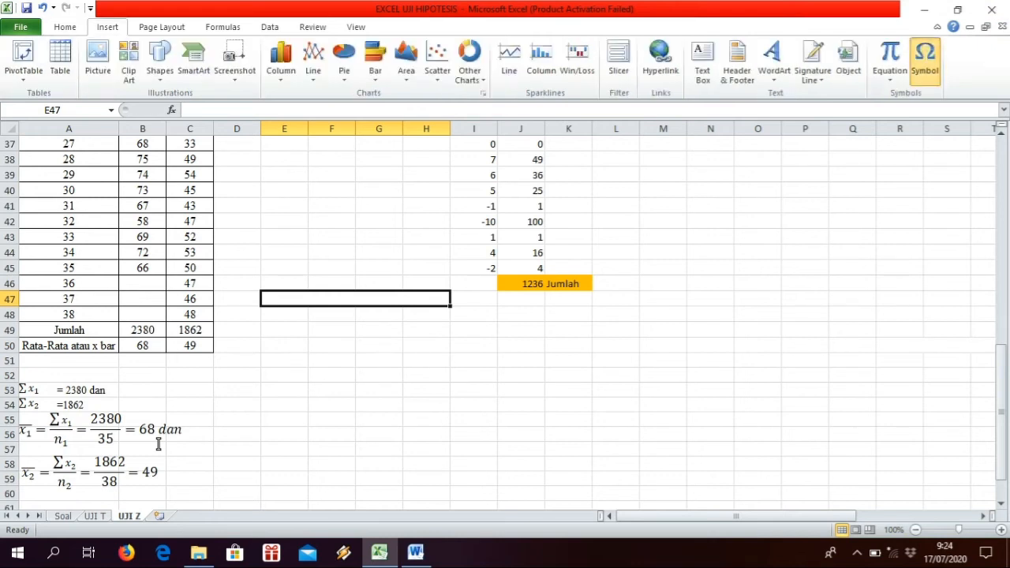
pyautogui.click(925, 61)
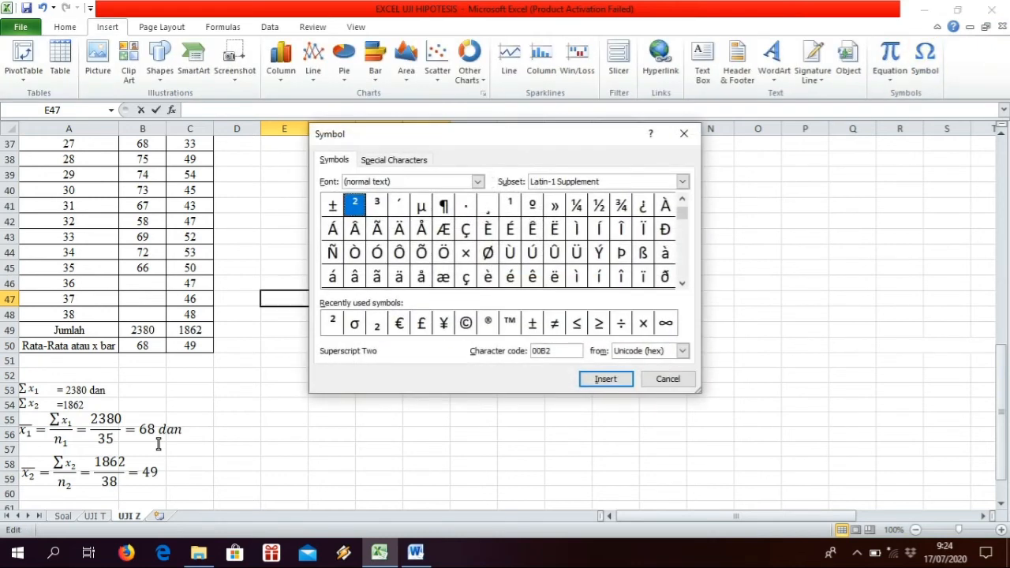
pyautogui.click(354, 323)
pyautogui.click(607, 379)
pyautogui.click(667, 378)
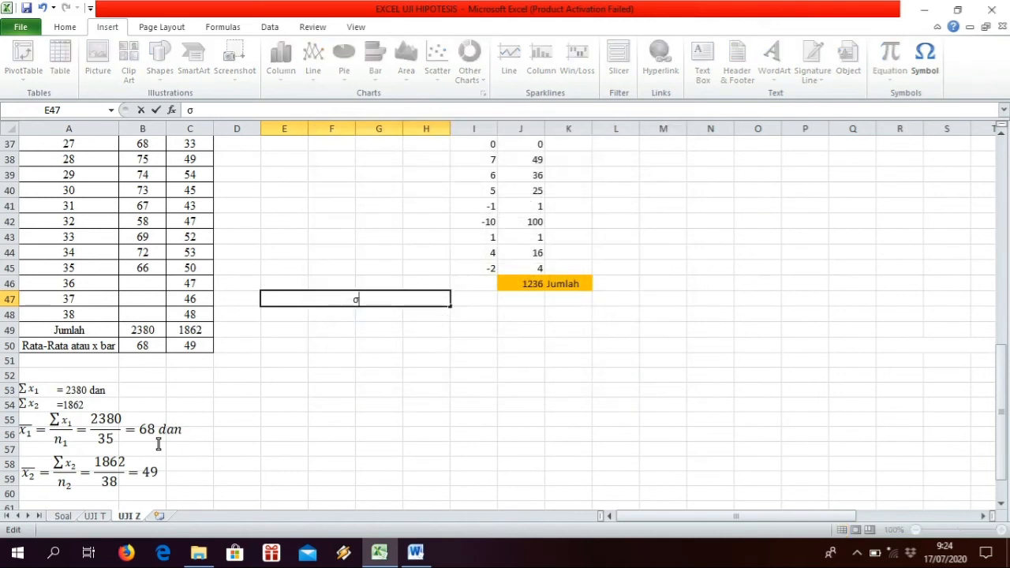
pyautogui.write('1')
# - Complete the E47 label with a superscript two symbol and the text "=jumlah dibagi sampel (n)"
pyautogui.click(925, 62)
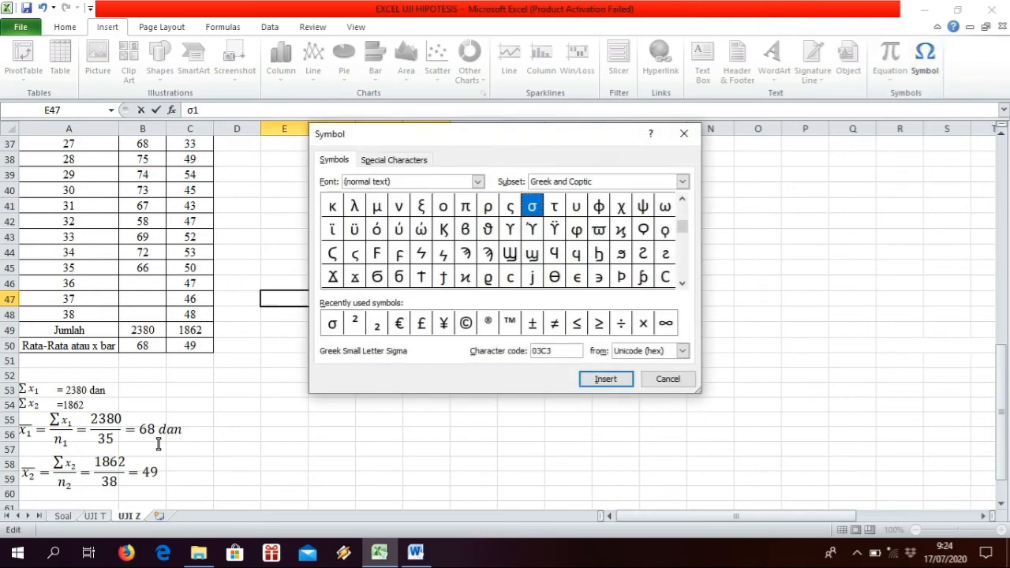
pyautogui.click(354, 323)
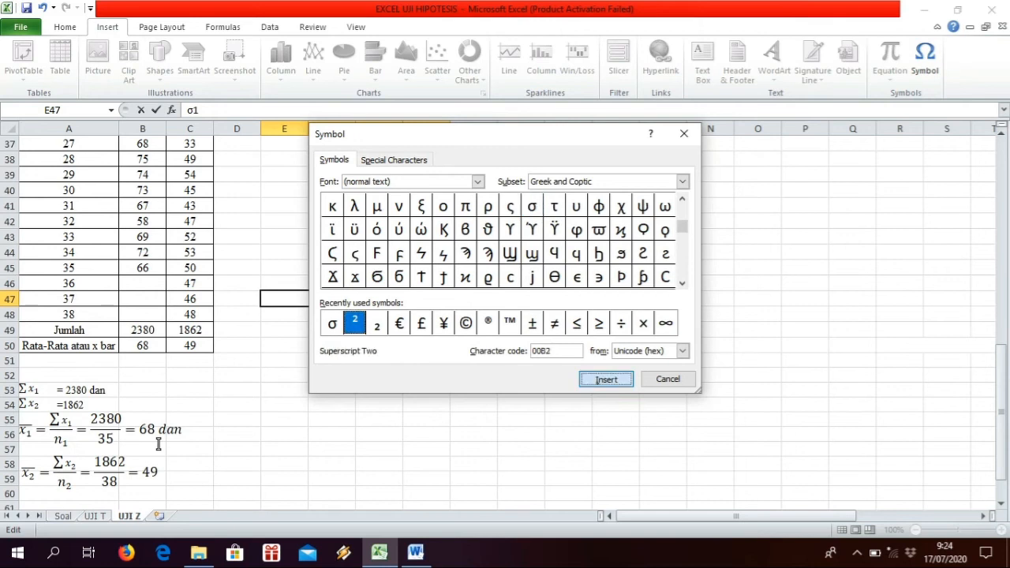
pyautogui.click(668, 379)
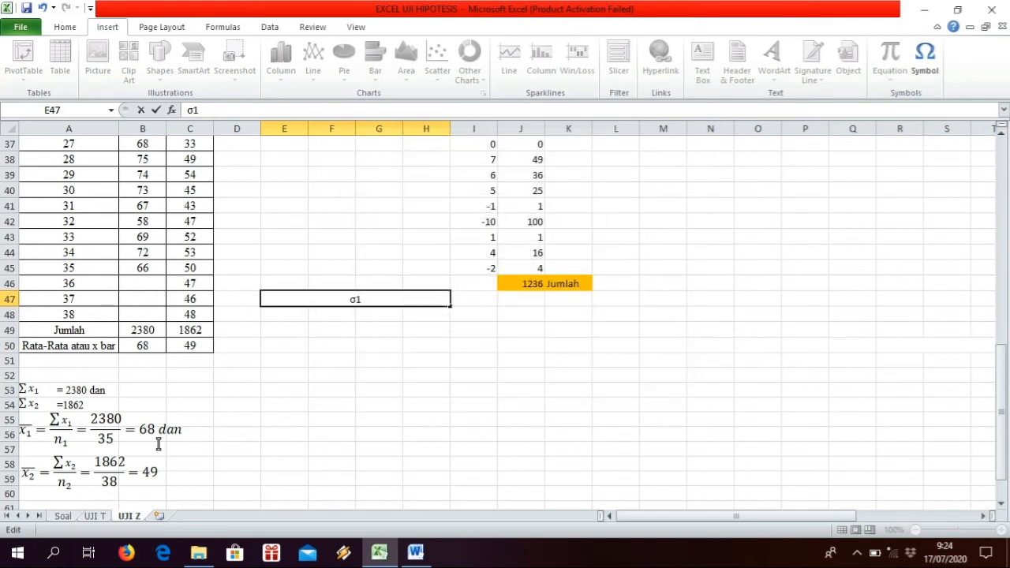
pyautogui.click(925, 61)
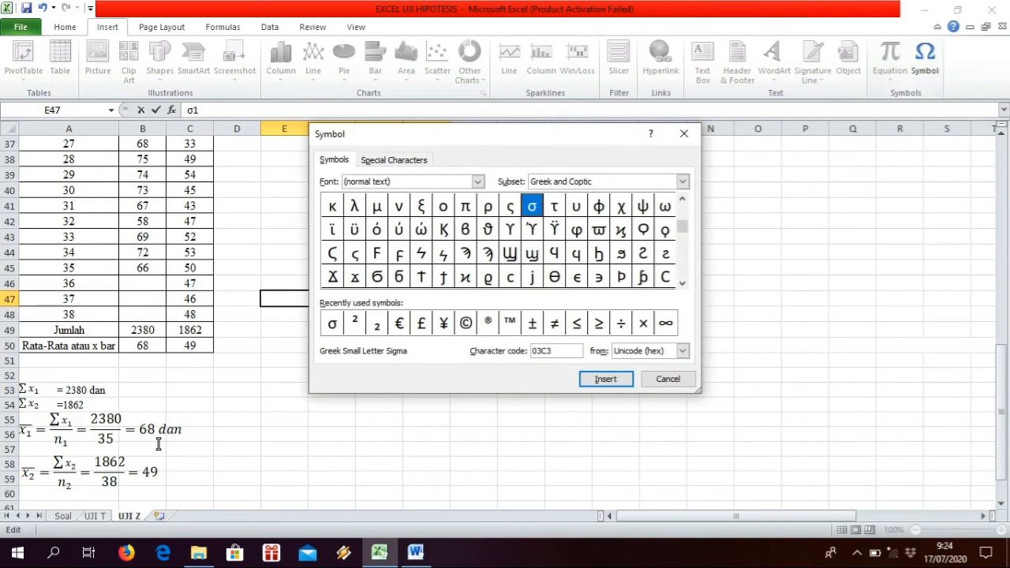
pyautogui.click(354, 322)
pyautogui.click(606, 379)
pyautogui.click(668, 379)
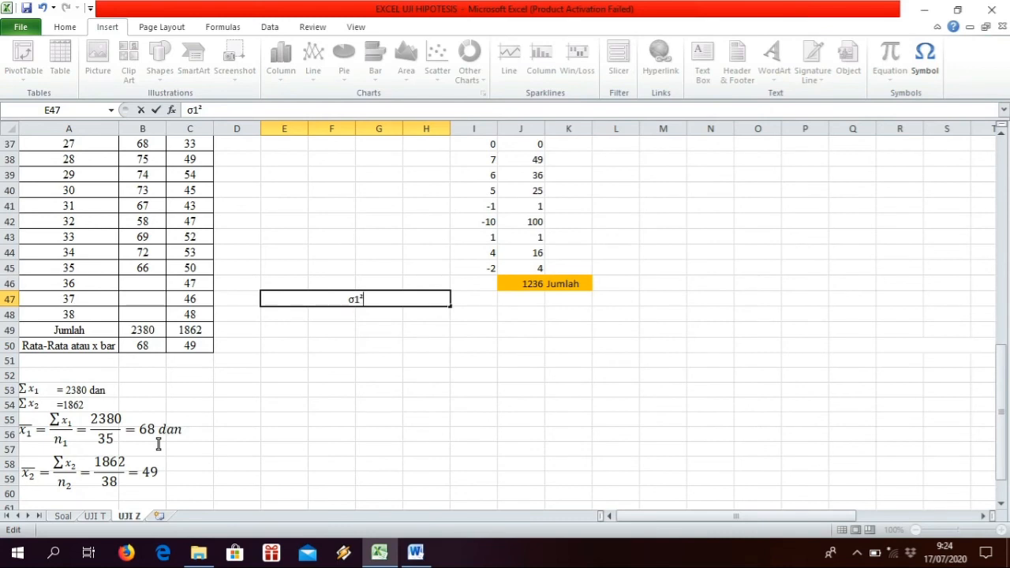
pyautogui.write('=jumlah dibagi sampel (n)')
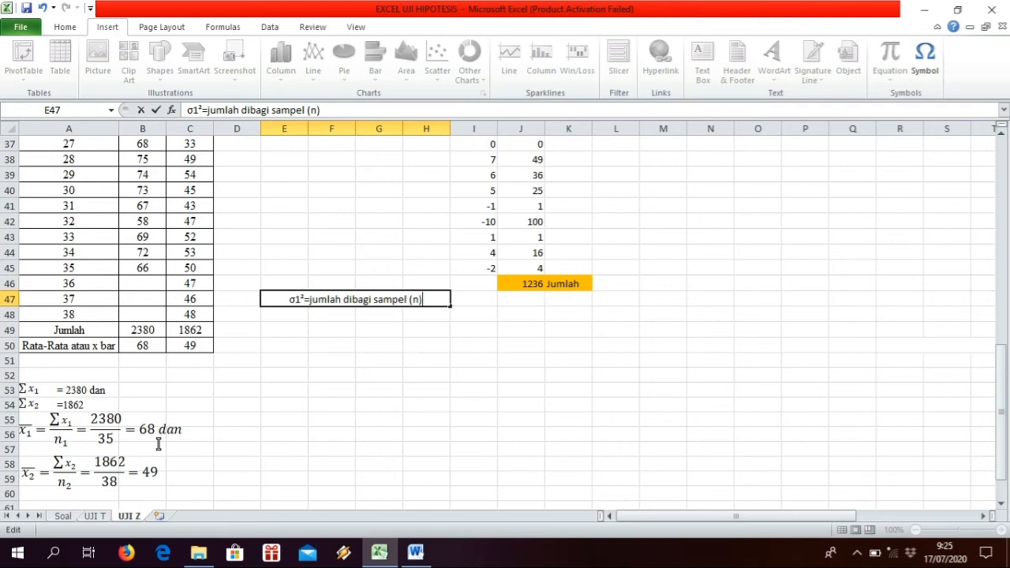
pyautogui.press('Tab')
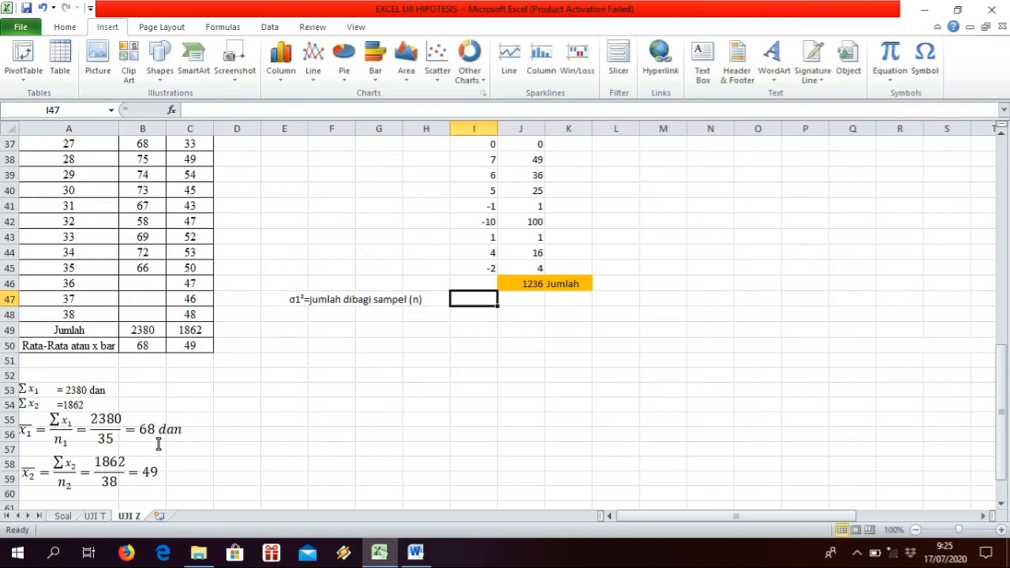
# - Calculate the n1 variance in I47 with the formula =J46/35
pyautogui.write('=')
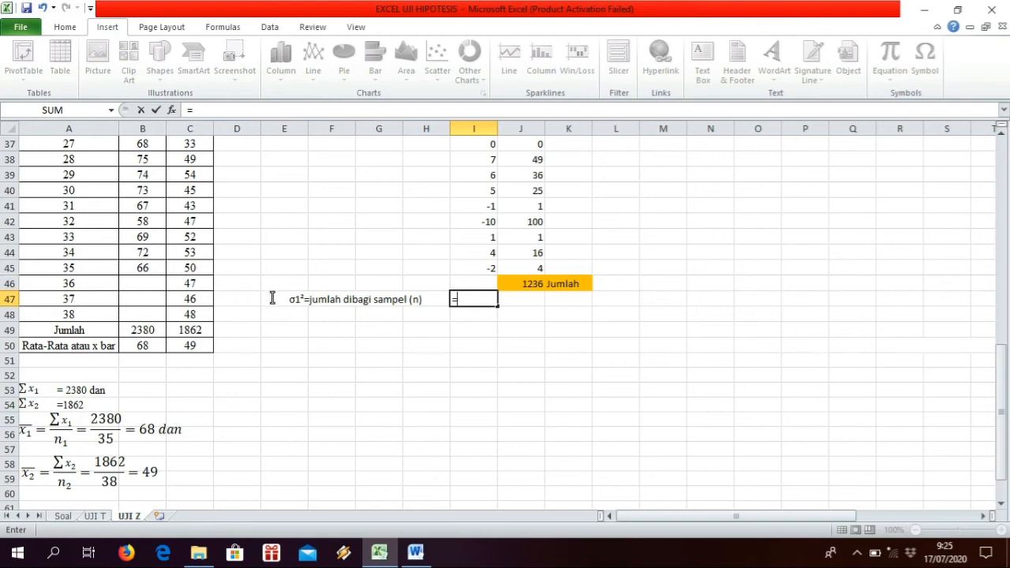
pyautogui.write('J45')
pyautogui.press('BackSpace')
pyautogui.write('6/')
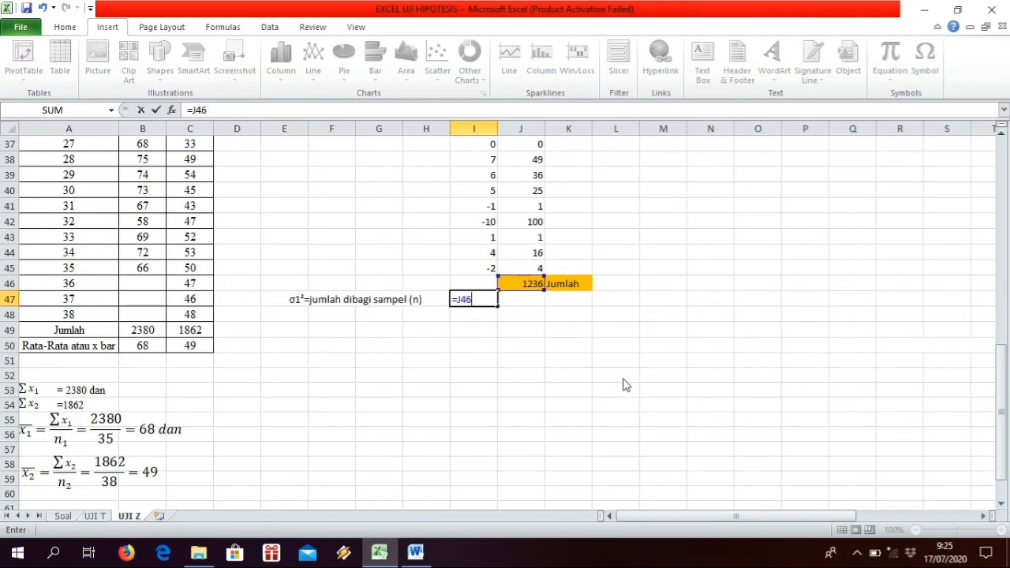
pyautogui.write('35')
pyautogui.click(461, 327)
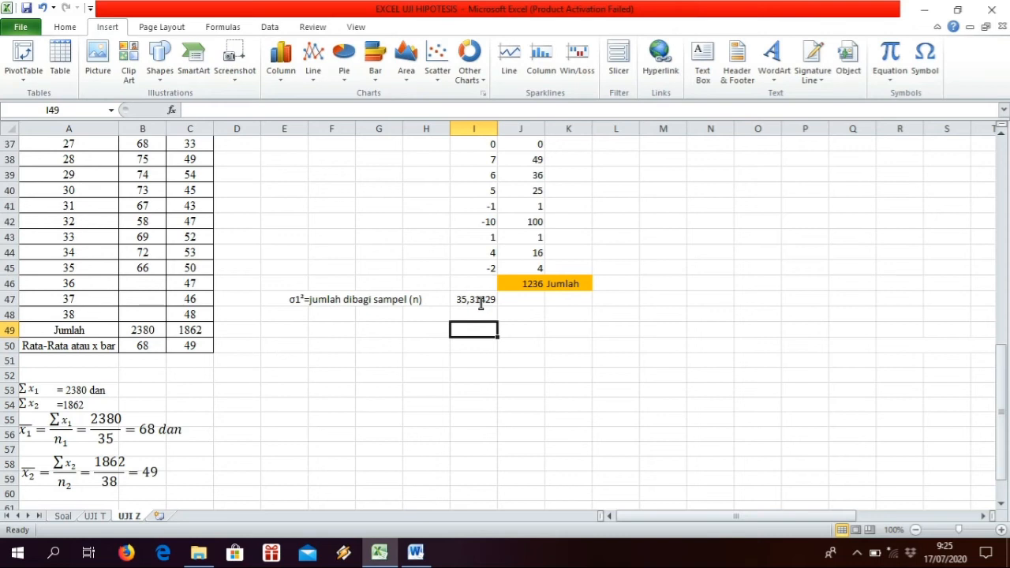
# - Enter the heading "menghitung varian pada n2" in merged cell L9:N9
pyautogui.scroll(10, 480, 304)
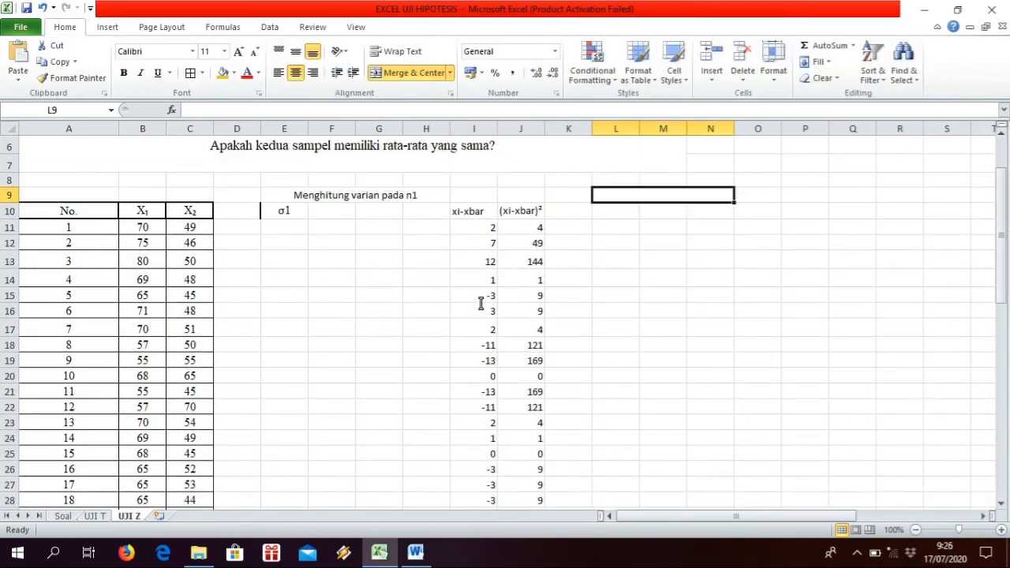
pyautogui.write('menghitung')
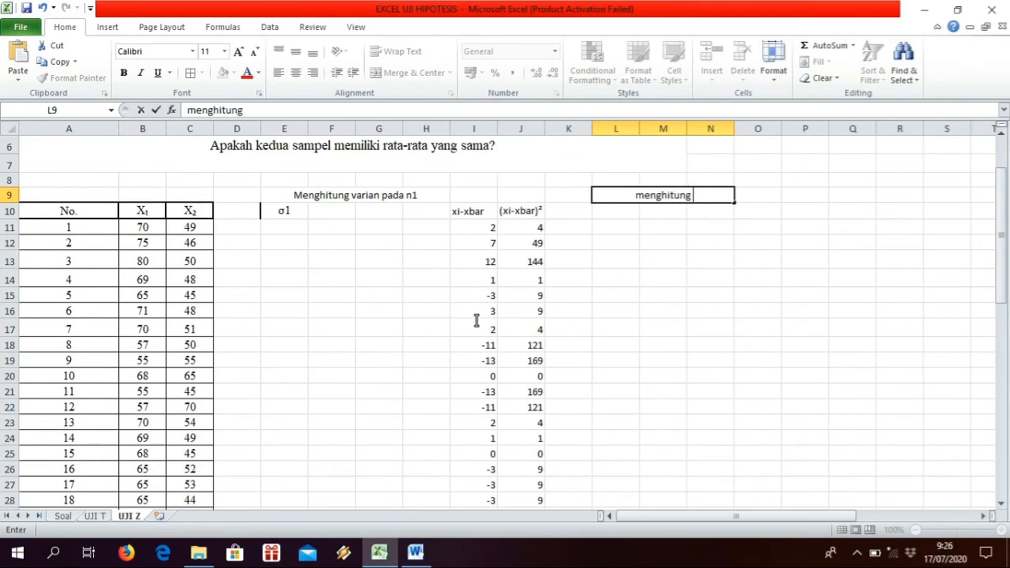
pyautogui.write(' varian')
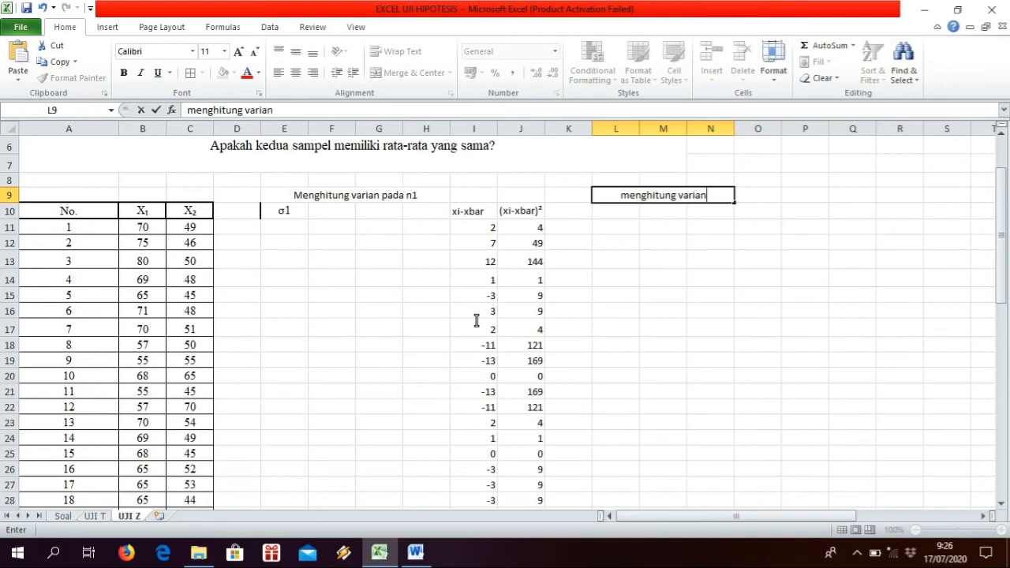
pyautogui.write(' p')
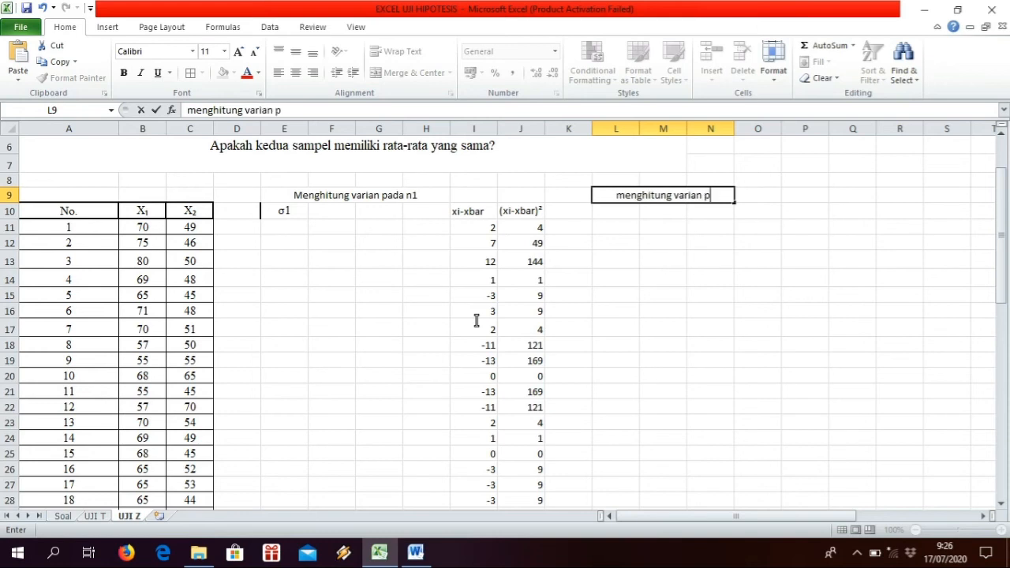
pyautogui.write('ada n2')
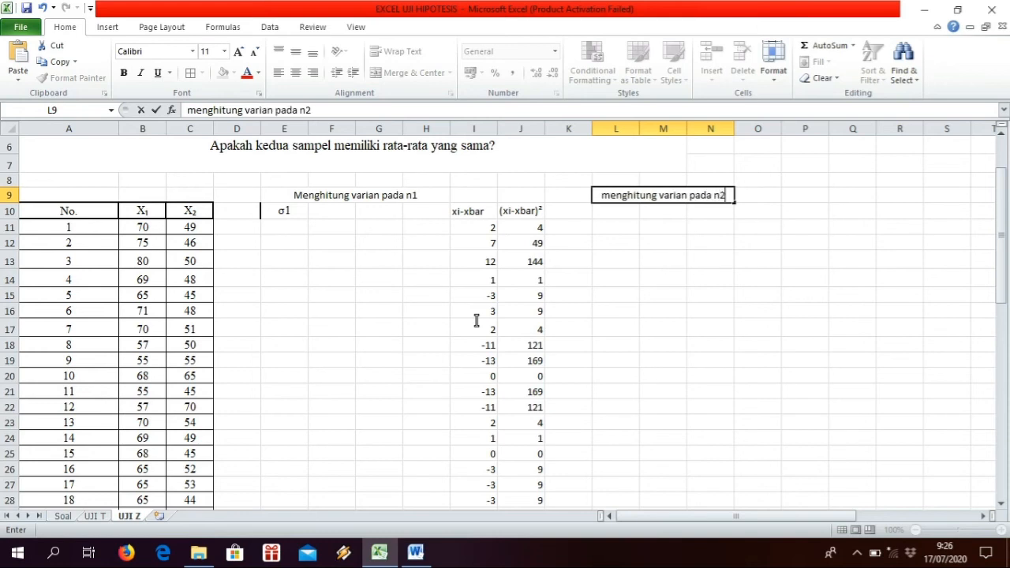
pyautogui.press('Return')
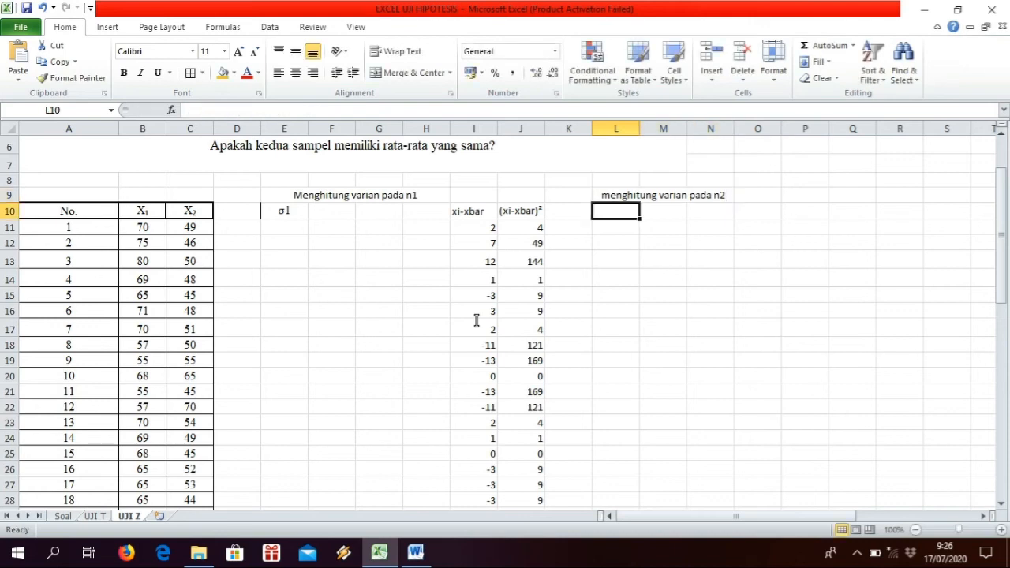
# - Insert the Greek small letter sigma symbol in cell L10
pyautogui.click(107, 27)
pyautogui.click(925, 60)
pyautogui.click(354, 322)
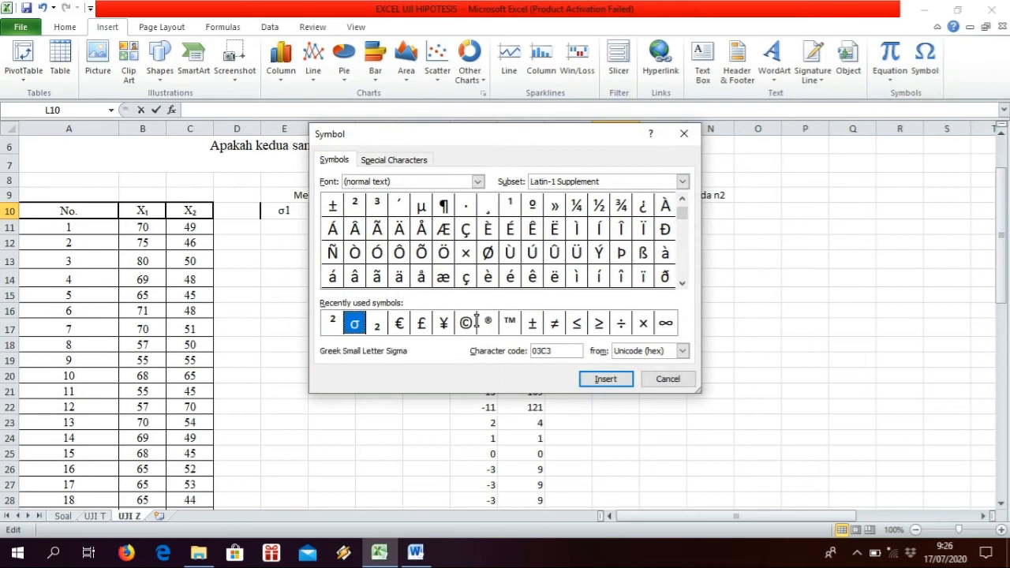
pyautogui.click(605, 379)
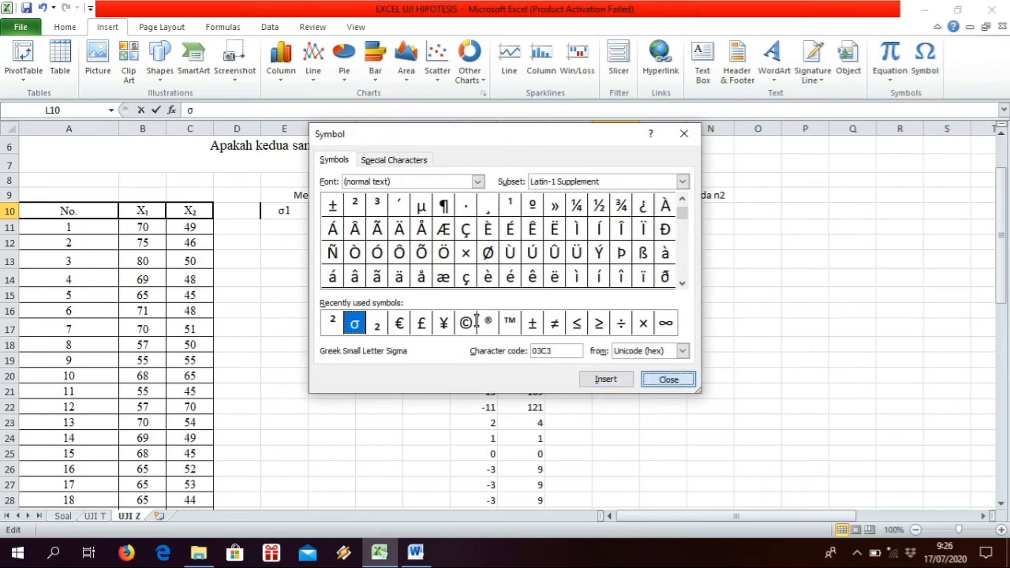
pyautogui.click(667, 379)
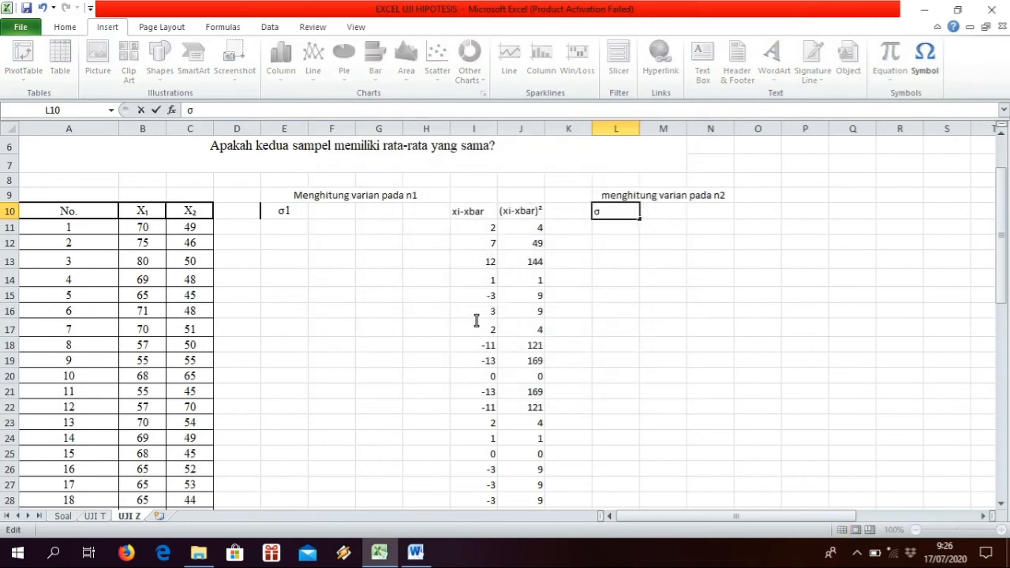
# - Enter the column header "xi-xbar" in cell O10 for the n2 calculation
pyautogui.click(757, 211)
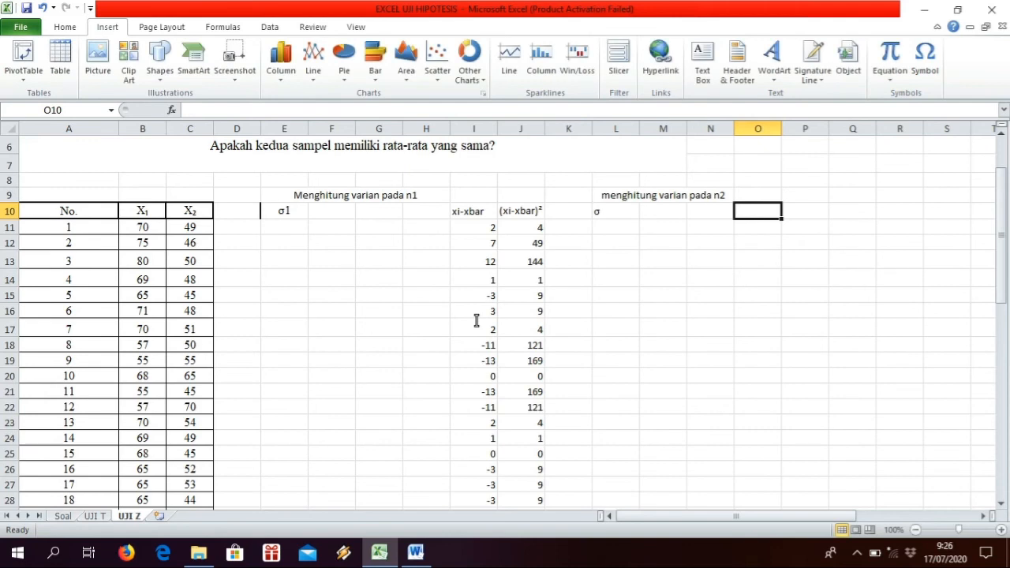
pyautogui.write('xi')
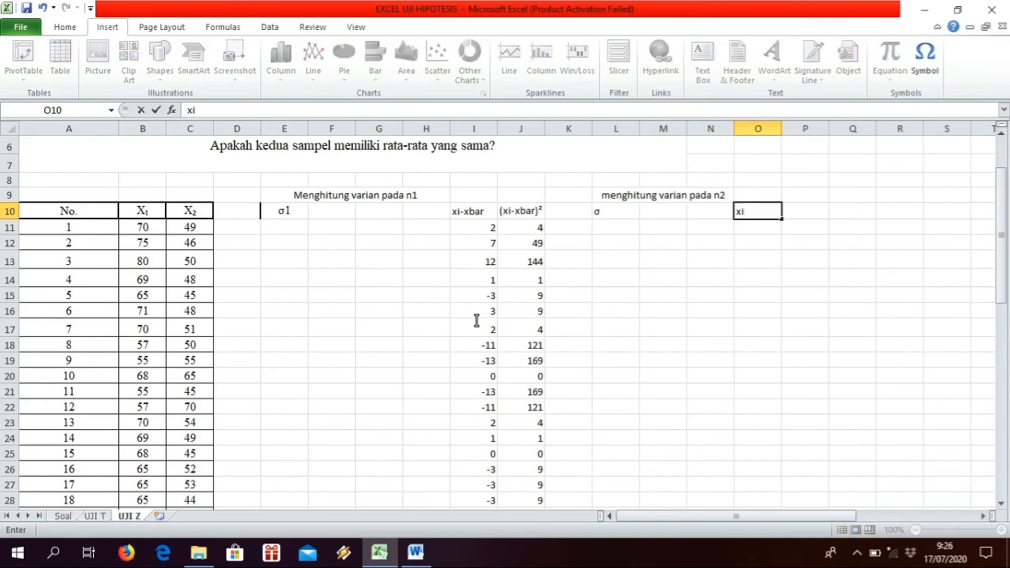
pyautogui.write('-xbar')
pyautogui.press('Return')
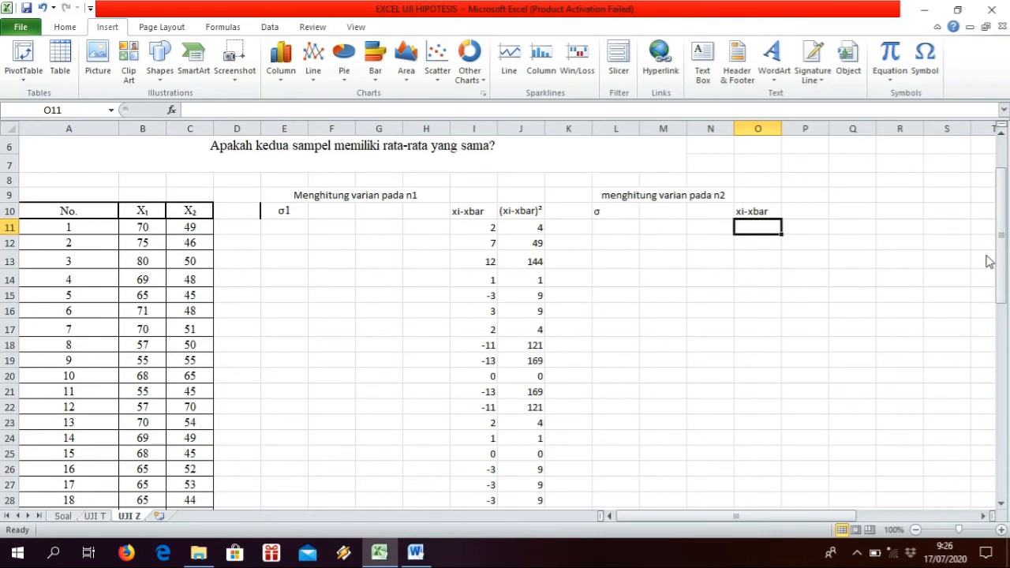
# - Calculate the n2 deviations with =C11-$C$50 in O11 and copy the formula down to O48
pyautogui.write('=C11')
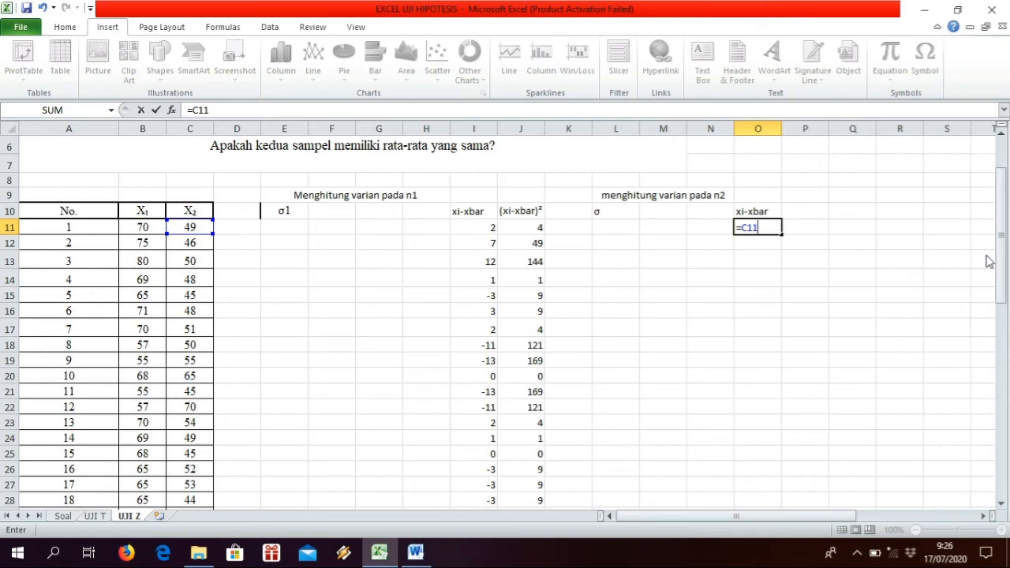
pyautogui.write('-$C$')
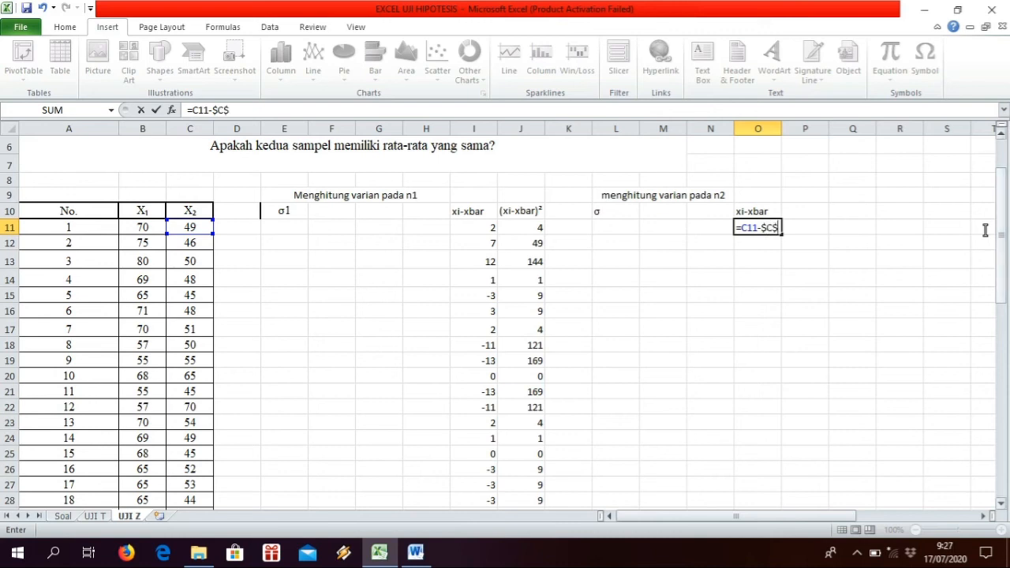
pyautogui.write('50')
pyautogui.press('Return')
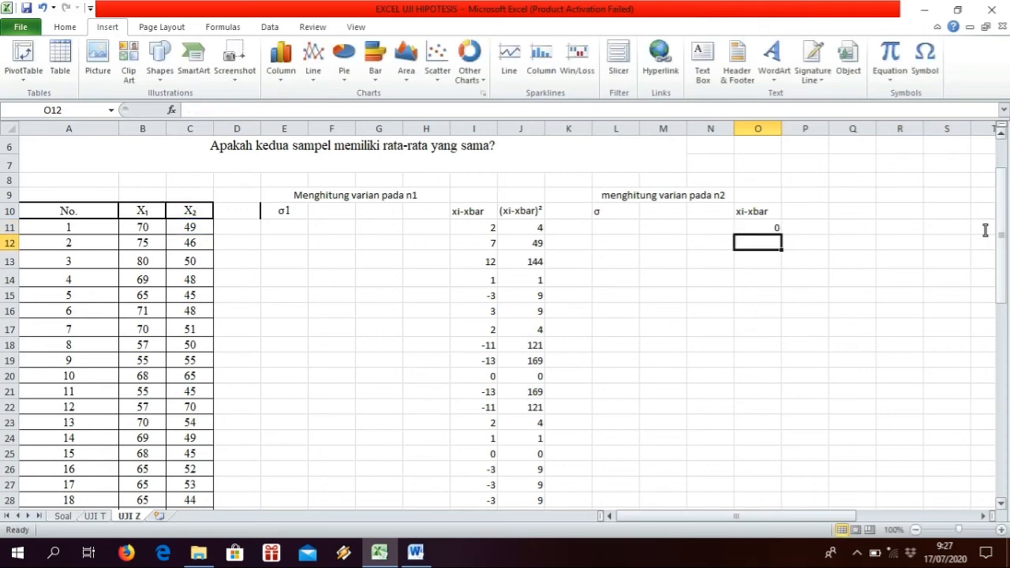
pyautogui.press('Up')
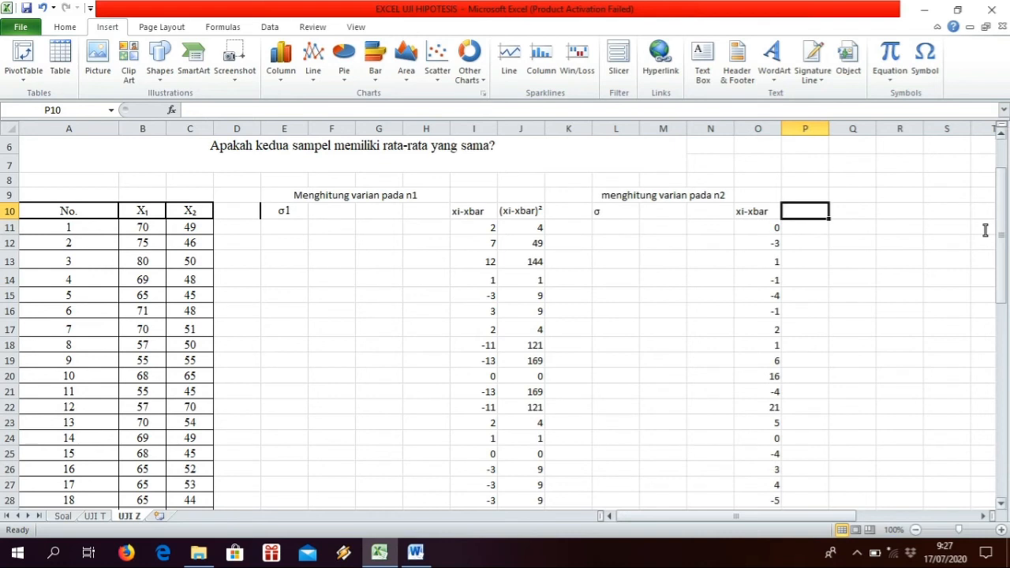
# - Enter the column header "(xi-xbar)²" in cell P10, inserting the Superscript Two symbol for the exponent
pyautogui.moveTo(1001, 235)
pyautogui.mouseDown()
pyautogui.moveTo(1001, 365)
pyautogui.moveTo(1000, 232)
pyautogui.moveTo(985, 229)
pyautogui.mouseUp()
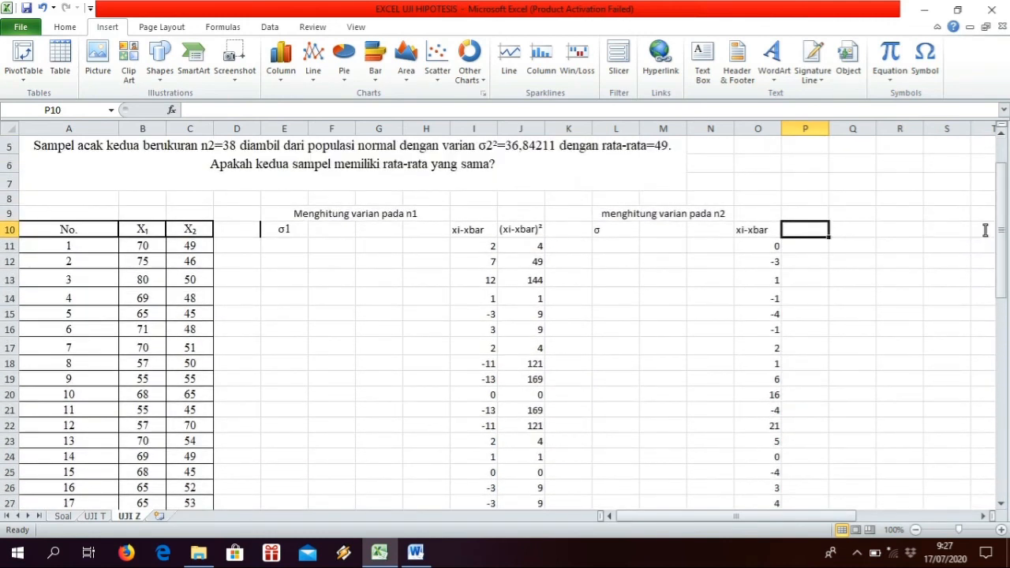
pyautogui.write('(xi')
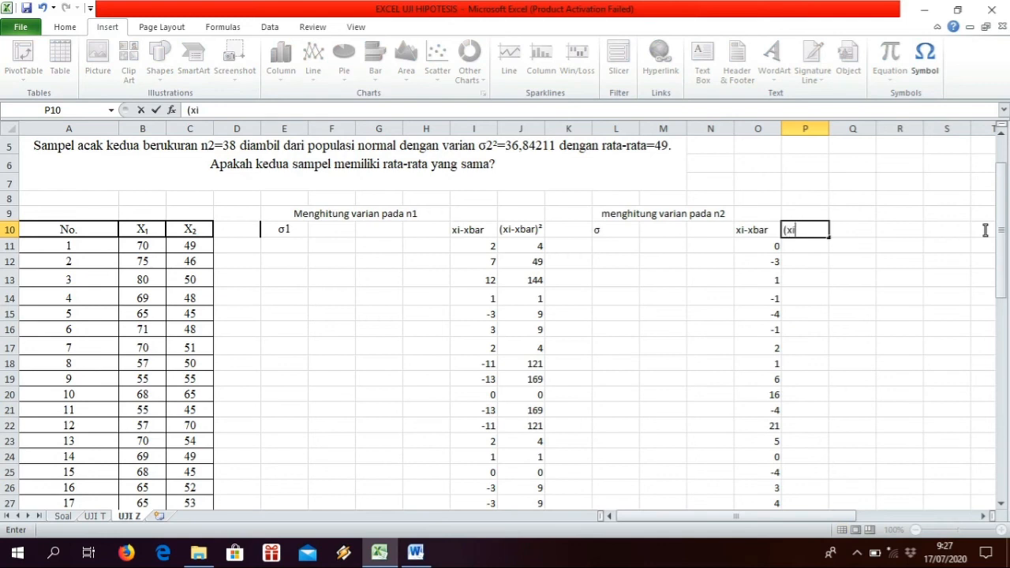
pyautogui.write('-xbar)')
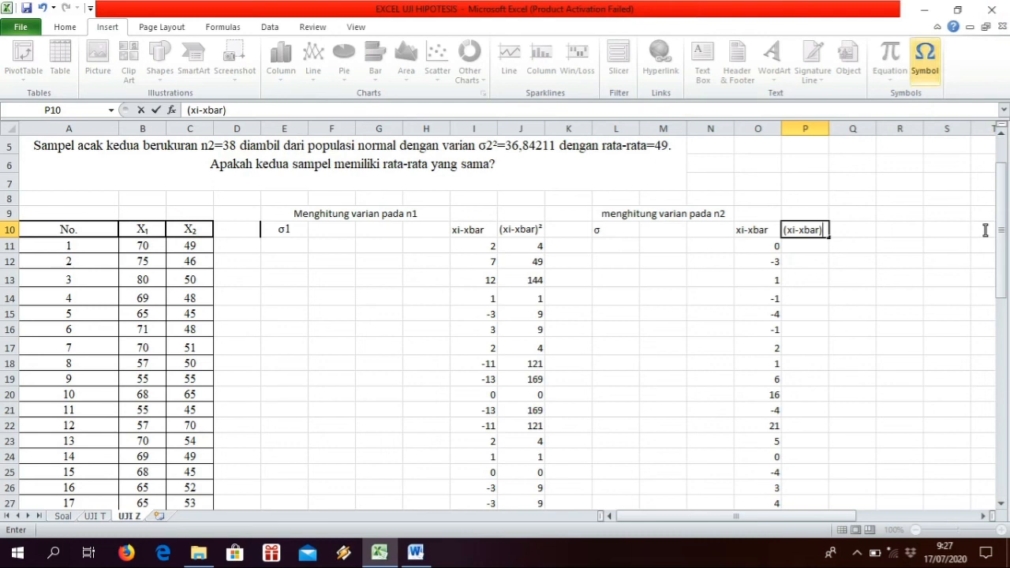
pyautogui.hotkey('alt', 'n')
pyautogui.press('u')
pyautogui.click(355, 323)
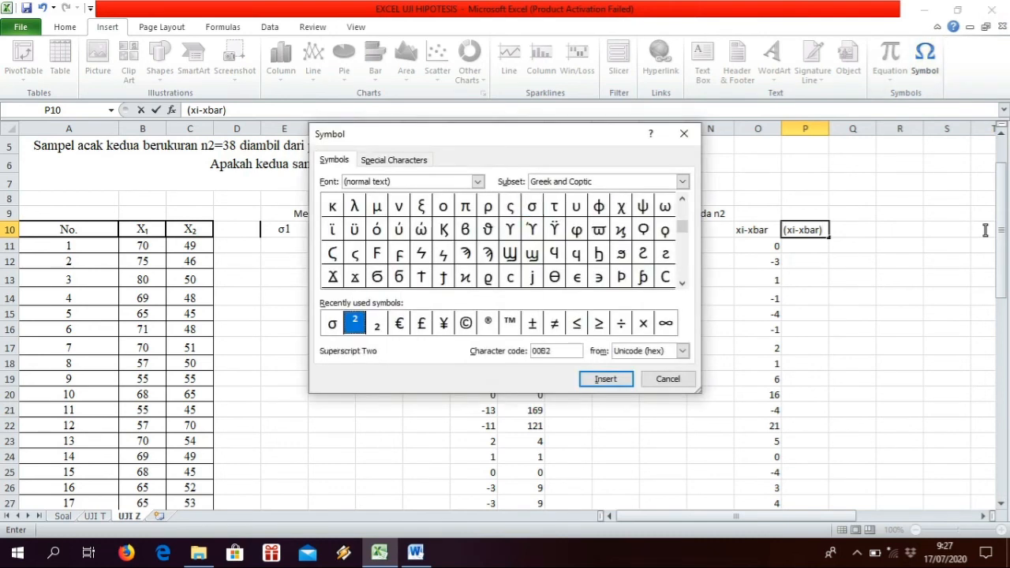
pyautogui.click(606, 378)
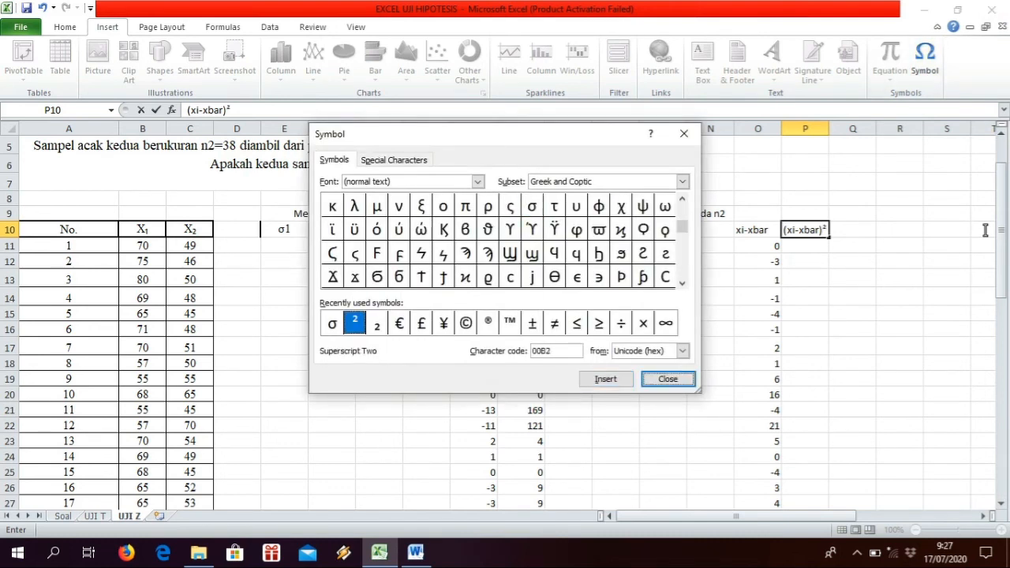
pyautogui.press('Escape')
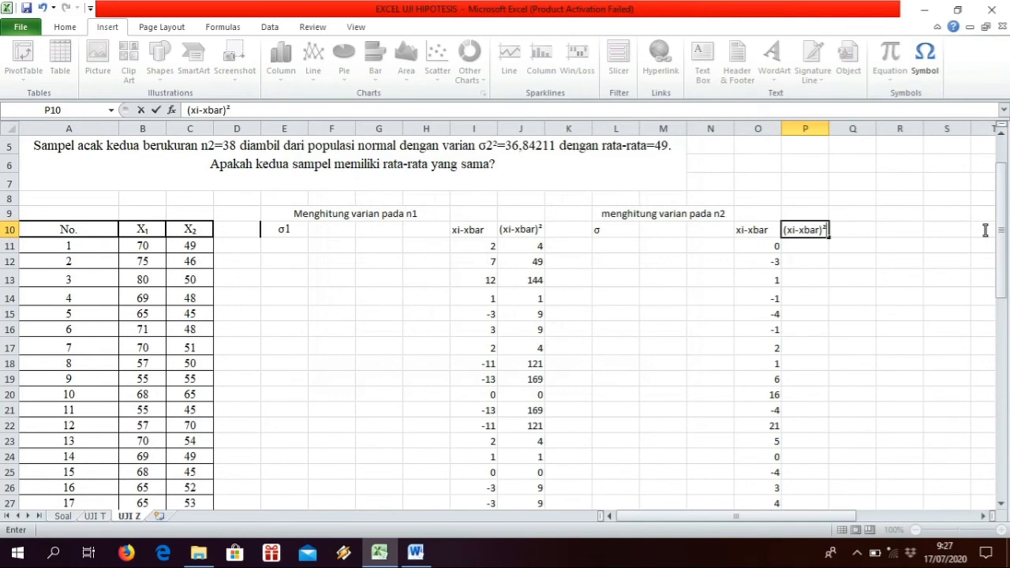
pyautogui.press('Return')
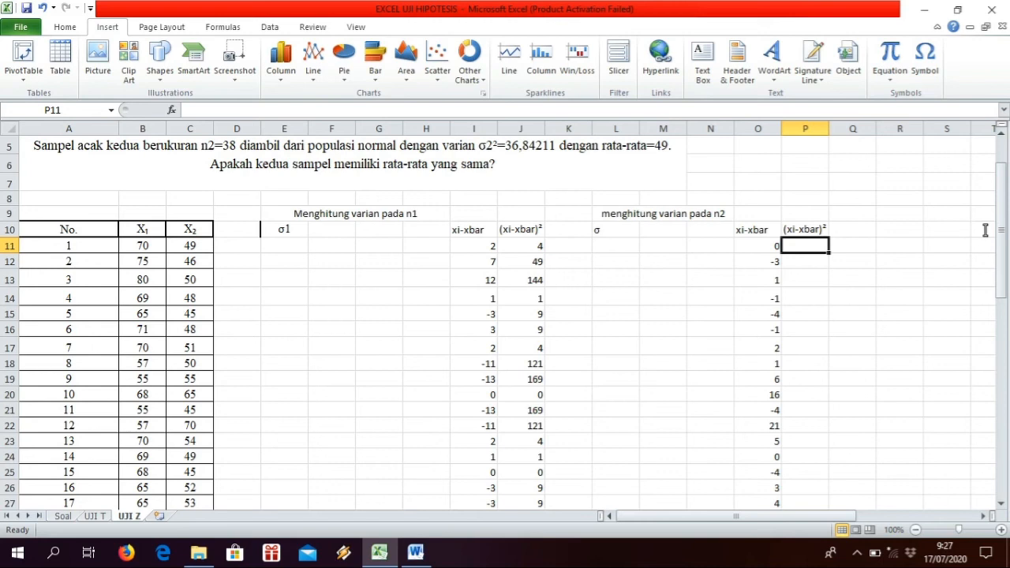
# - Square the n2 deviations with =O11^2 in P11 and copy the formula down to P48
pyautogui.write('=')
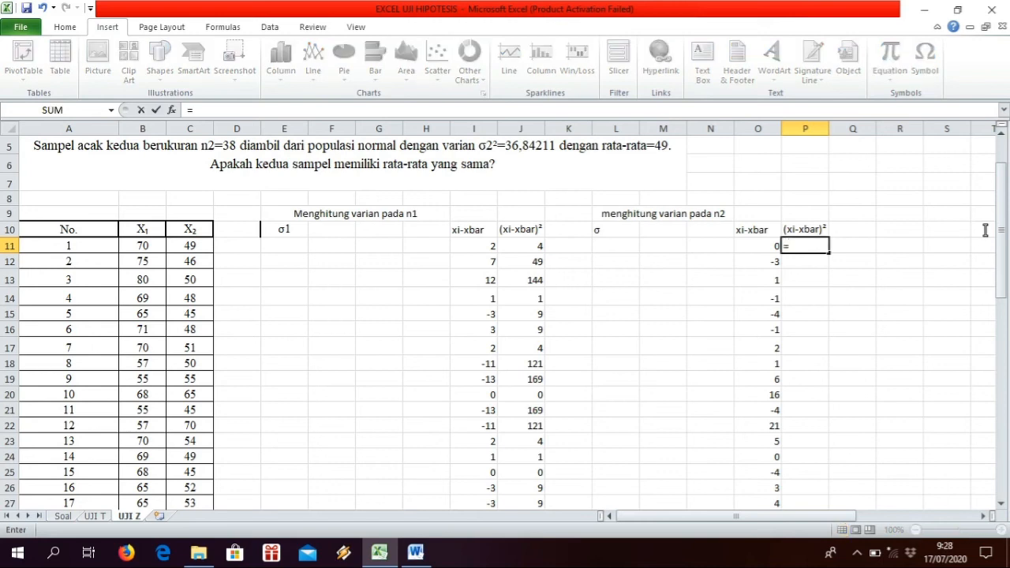
pyautogui.write('O')
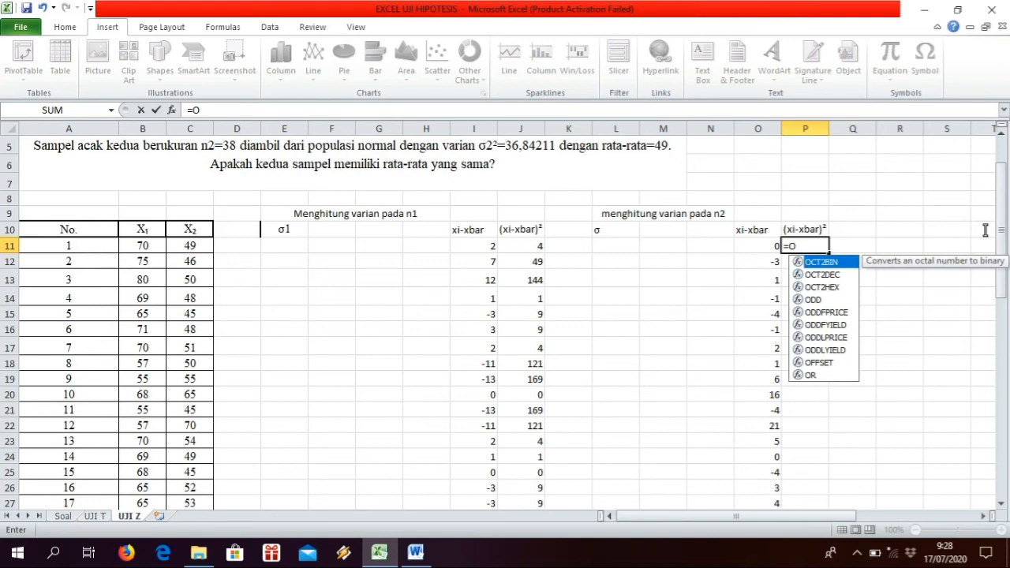
pyautogui.write('11')
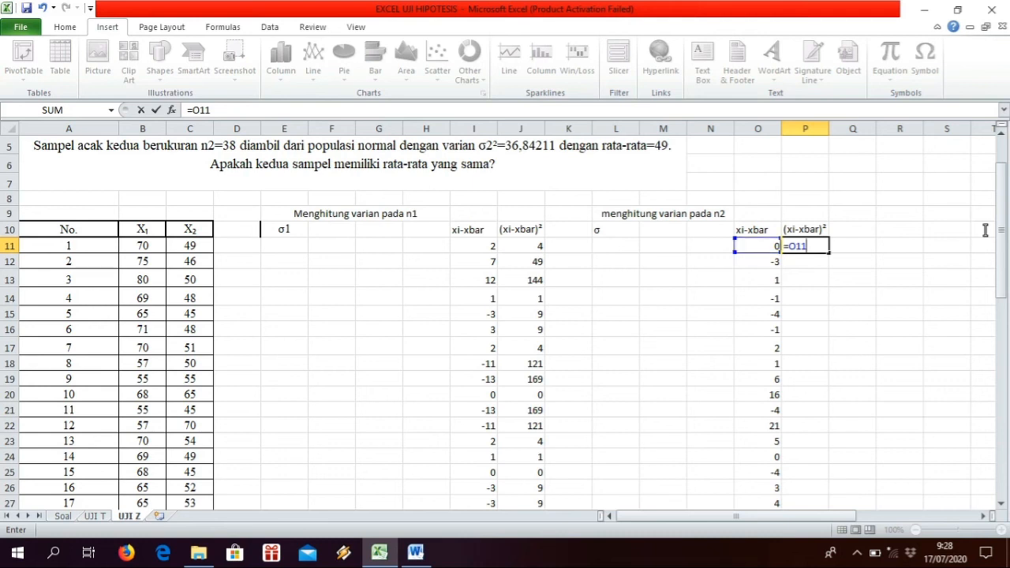
pyautogui.write('^2')
pyautogui.press('Return')
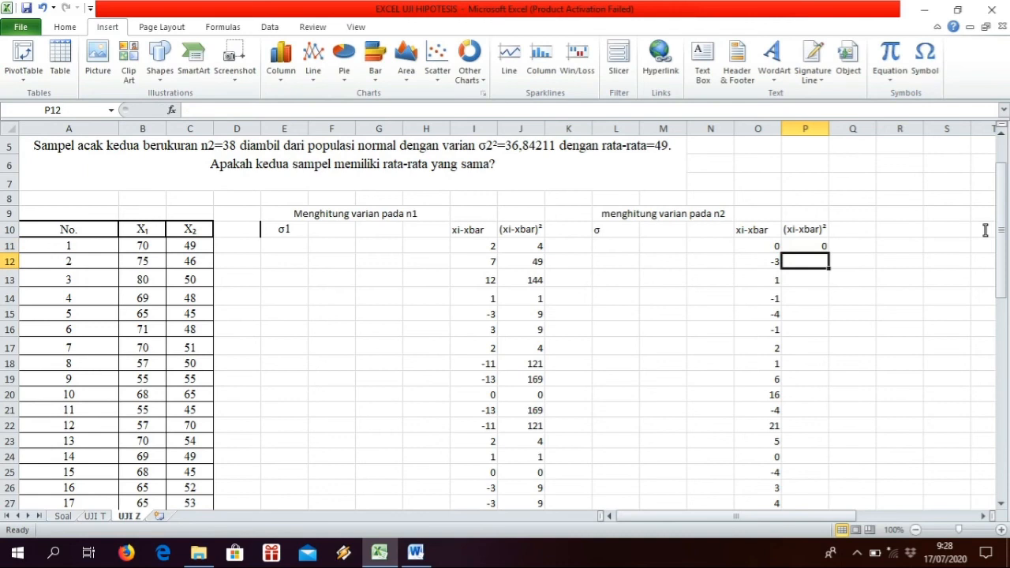
pyautogui.press('Up')
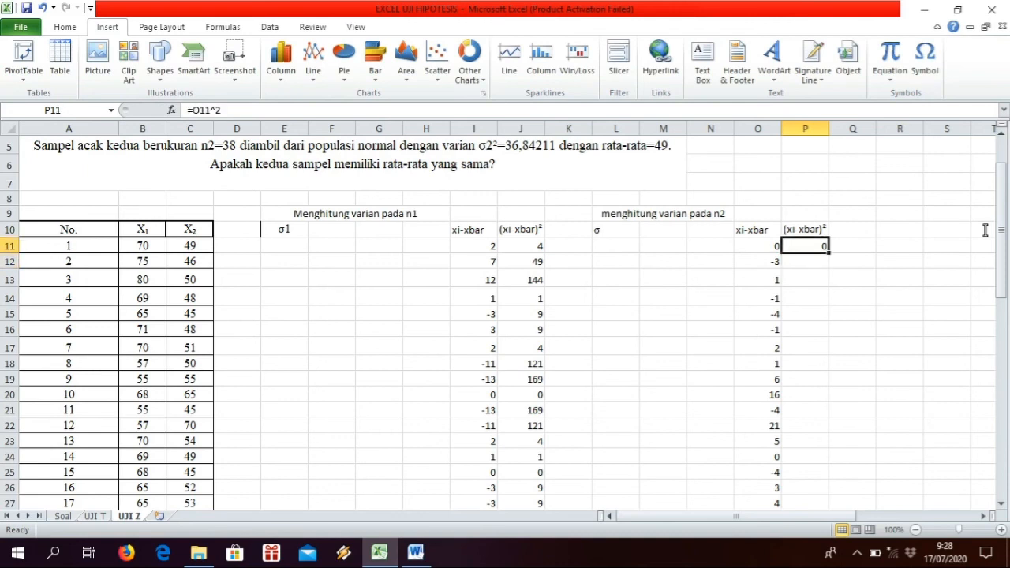
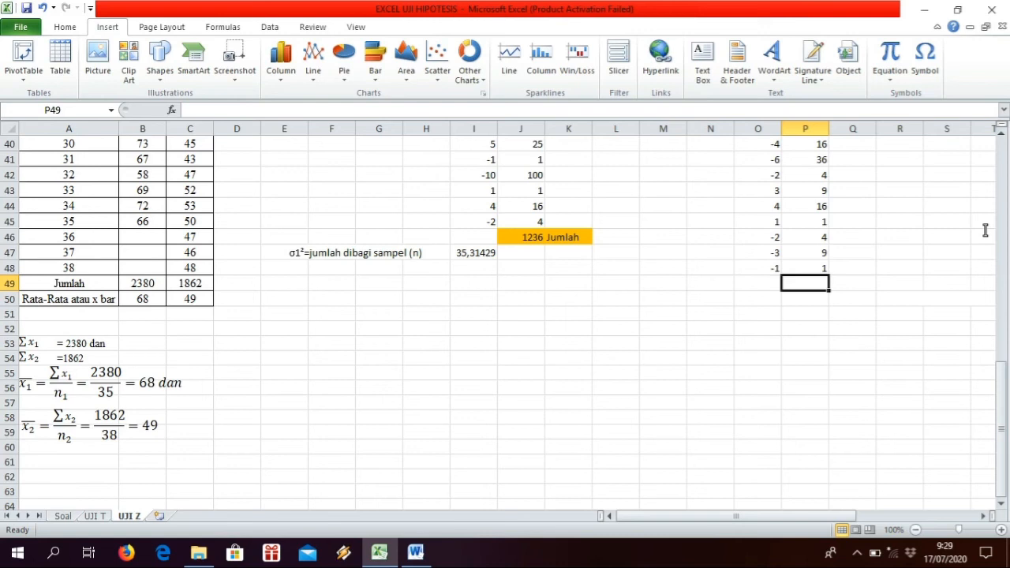
# - Total the squared n2 deviations in P49 with the formula =SUM(P11:P48)
pyautogui.write('=')
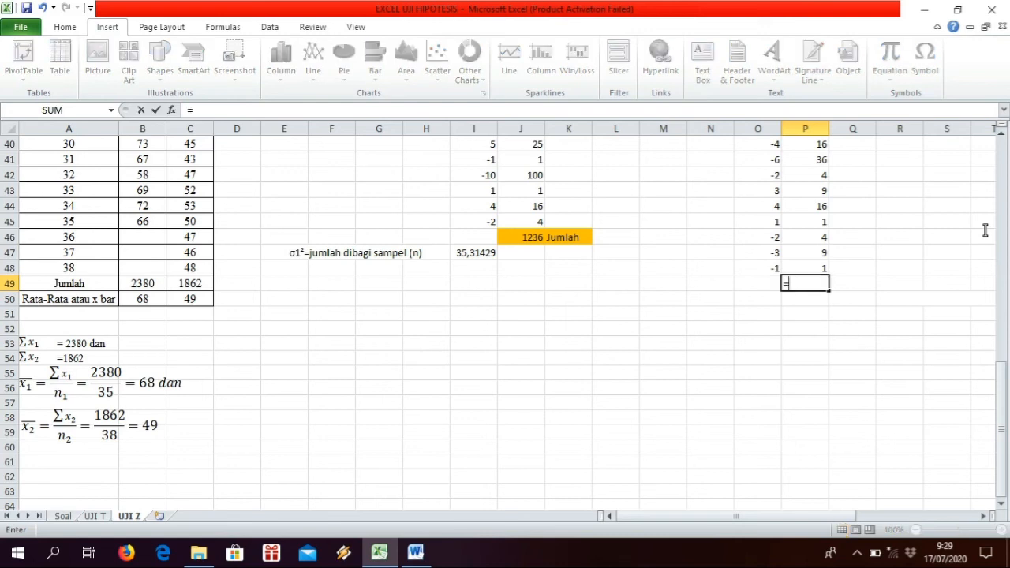
pyautogui.write('SUM')
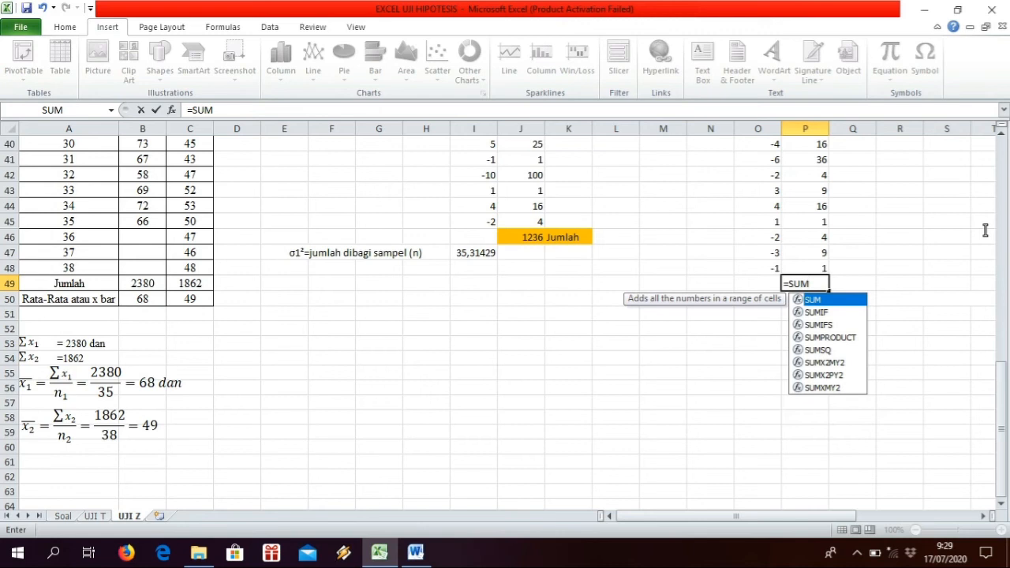
pyautogui.write('(')
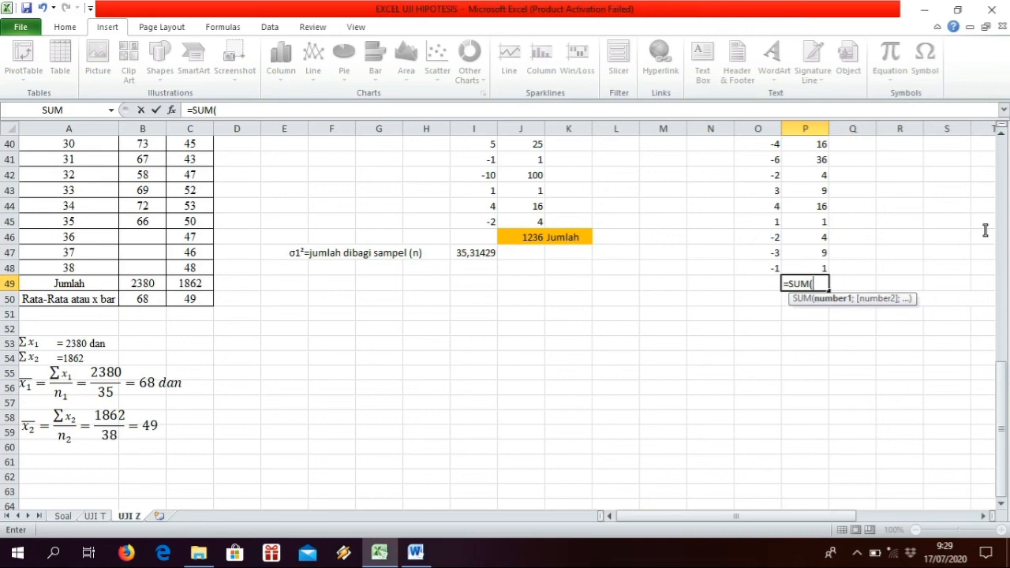
pyautogui.write('P')
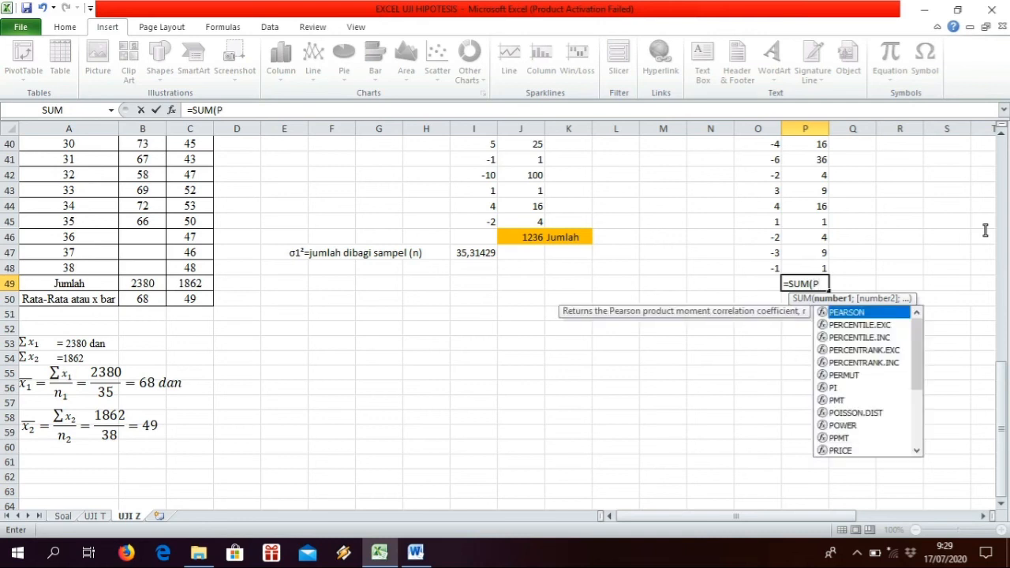
pyautogui.write('48')
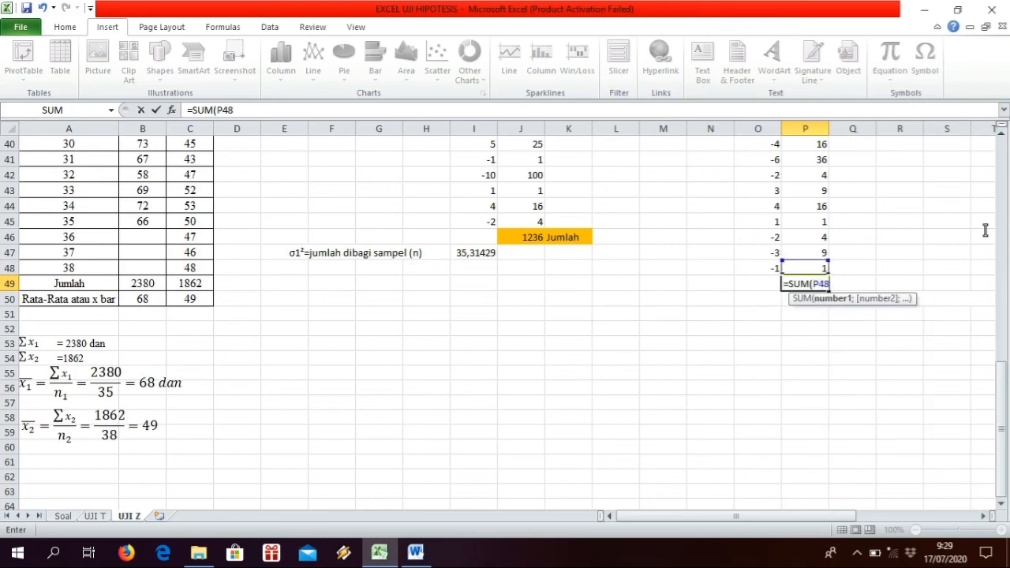
pyautogui.press('BackSpace')
pyautogui.press('BackSpace')
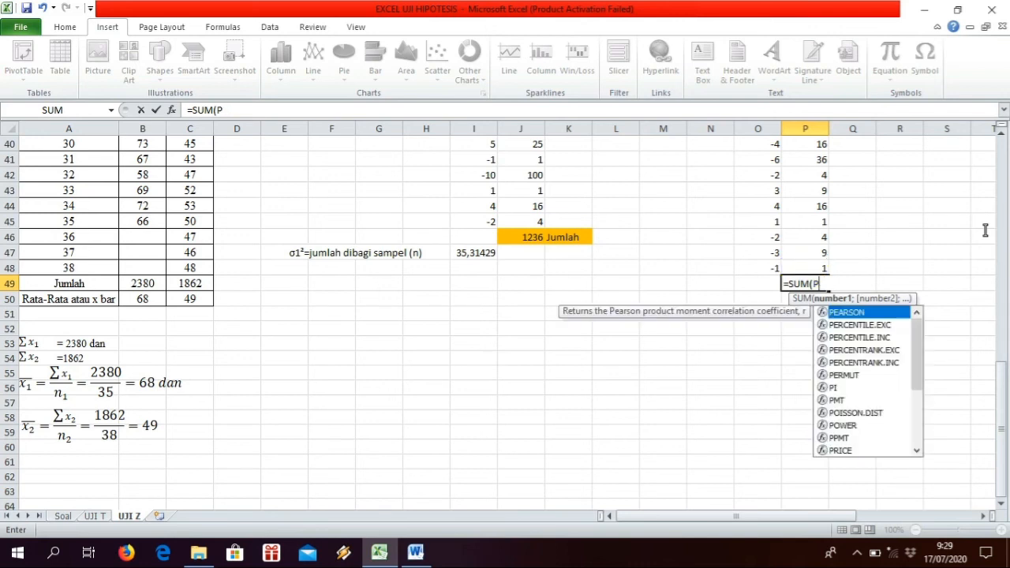
pyautogui.write('11:')
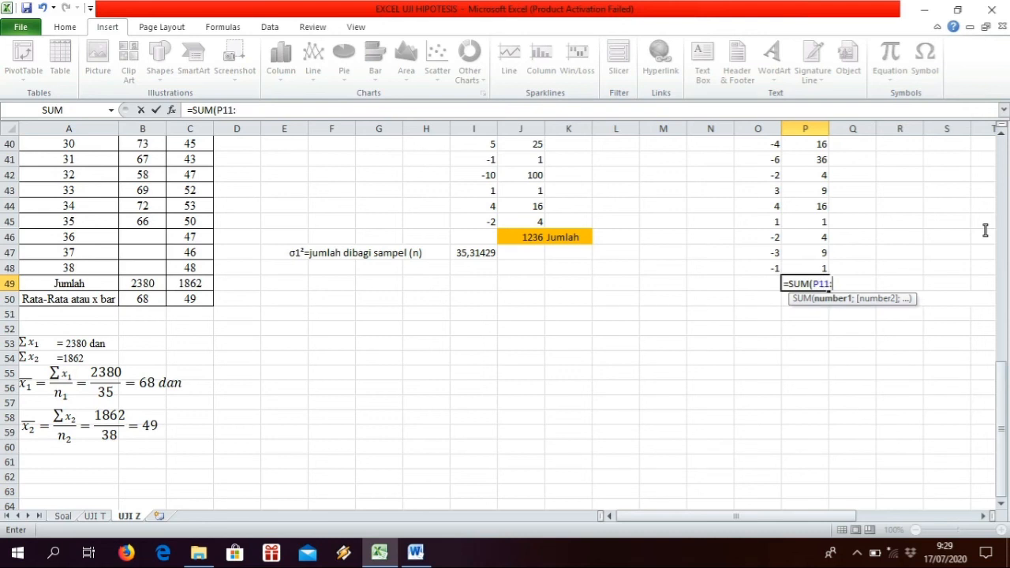
pyautogui.write('P')
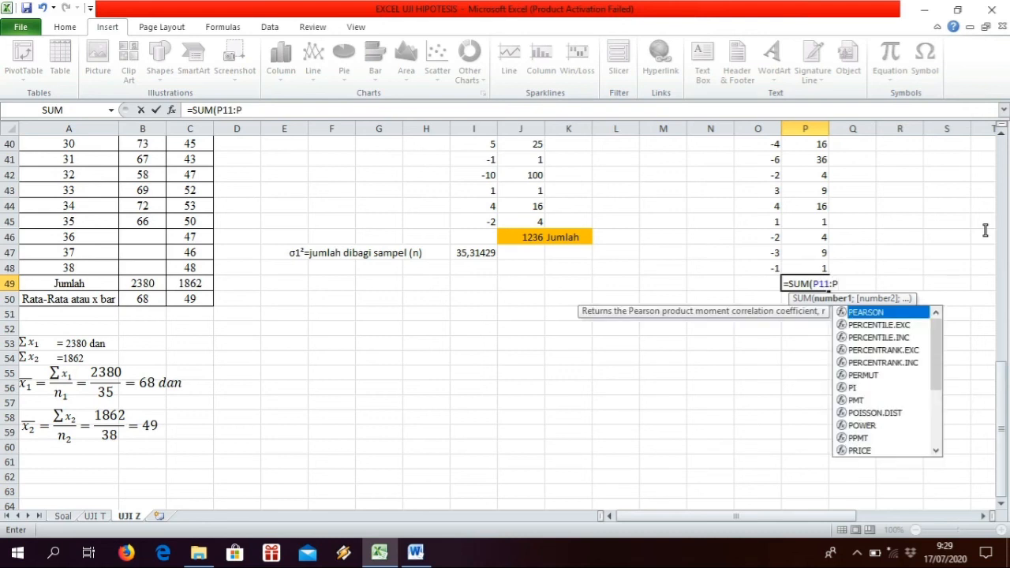
pyautogui.write('48')
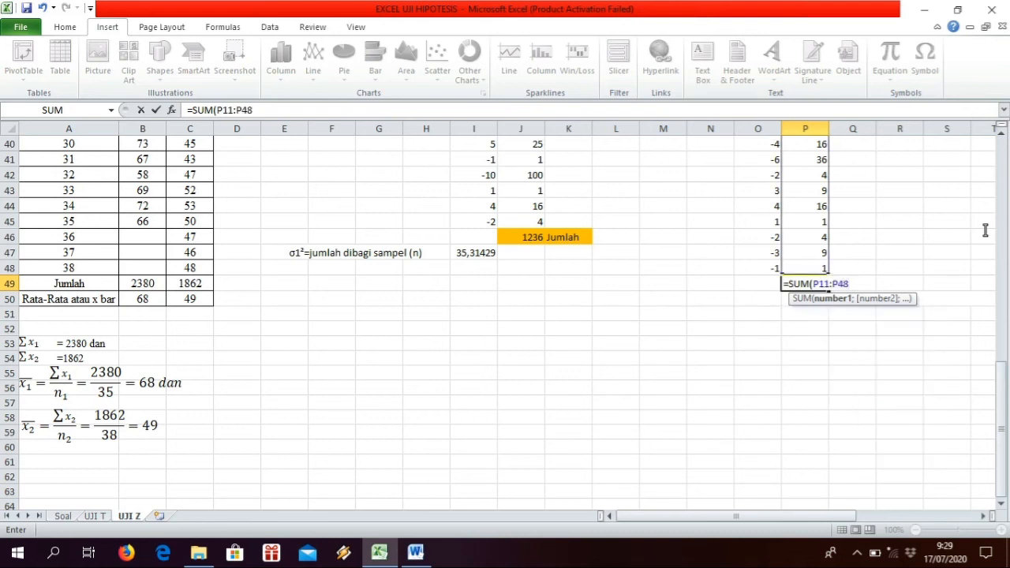
pyautogui.write(')')
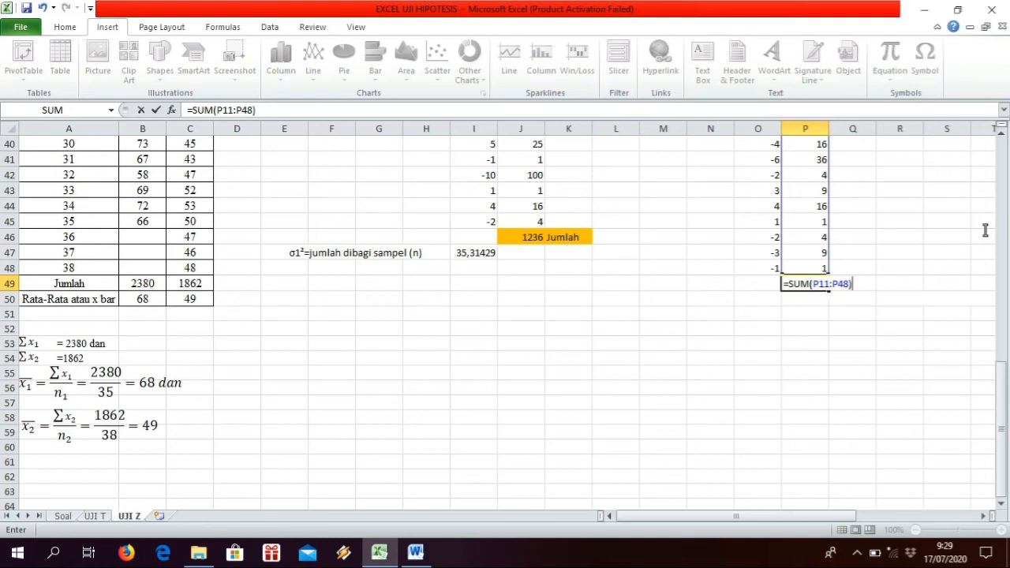
pyautogui.press('Return')
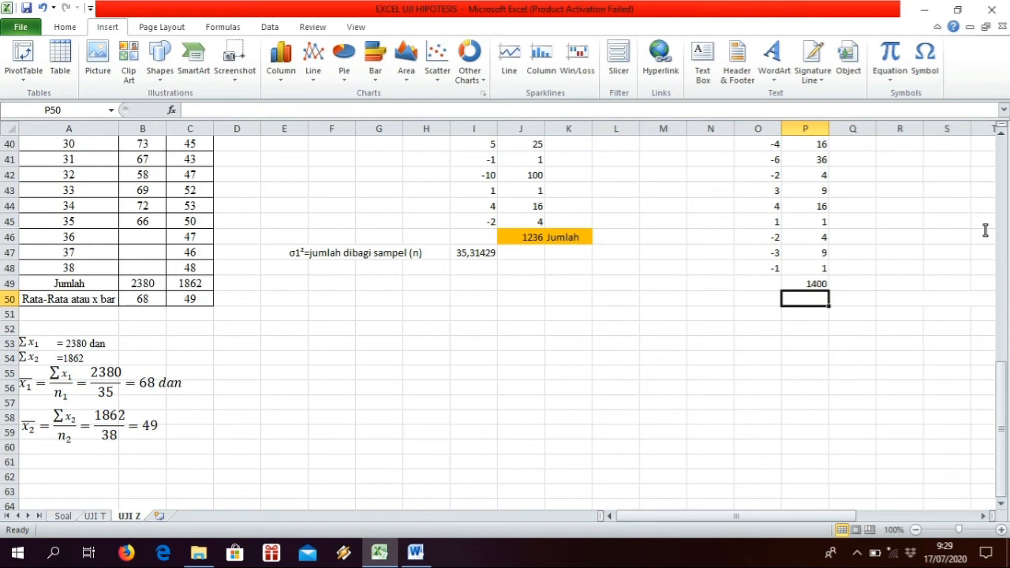
# - Label the squared-deviation total "Jumlah" in Q49 and shade P49:Q49 orange
pyautogui.press('Up')
pyautogui.press('Right')
pyautogui.write('Jumlah')
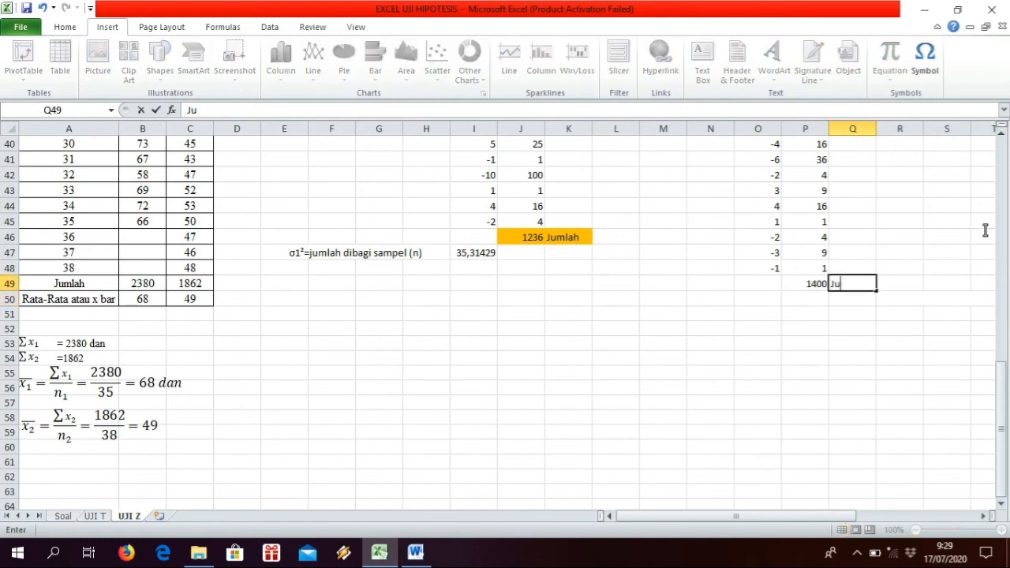
pyautogui.press('Left')
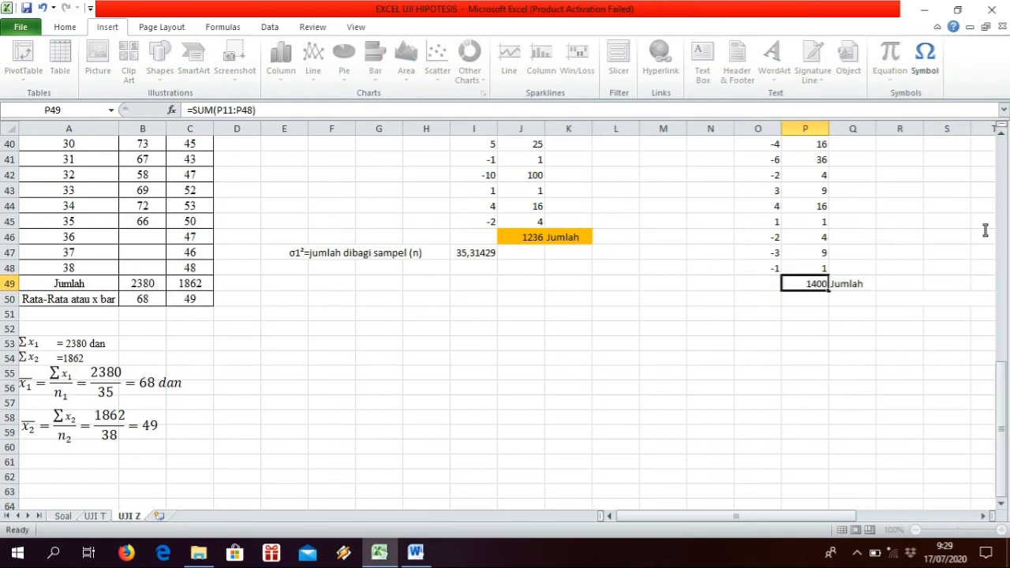
pyautogui.hotkey('shift', 'Right')
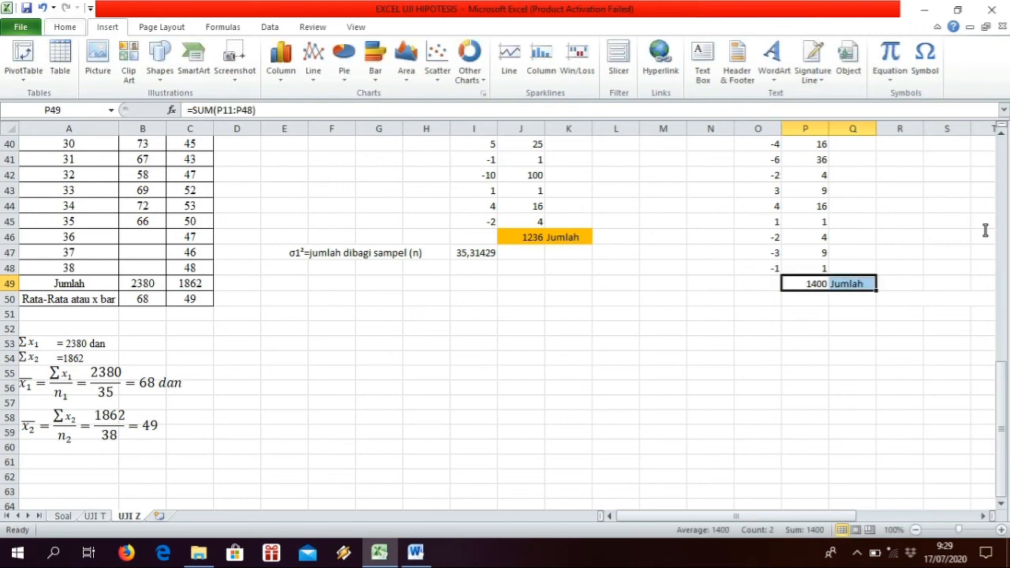
pyautogui.hotkey('alt', 'h')
pyautogui.press('h')
pyautogui.press('Return')
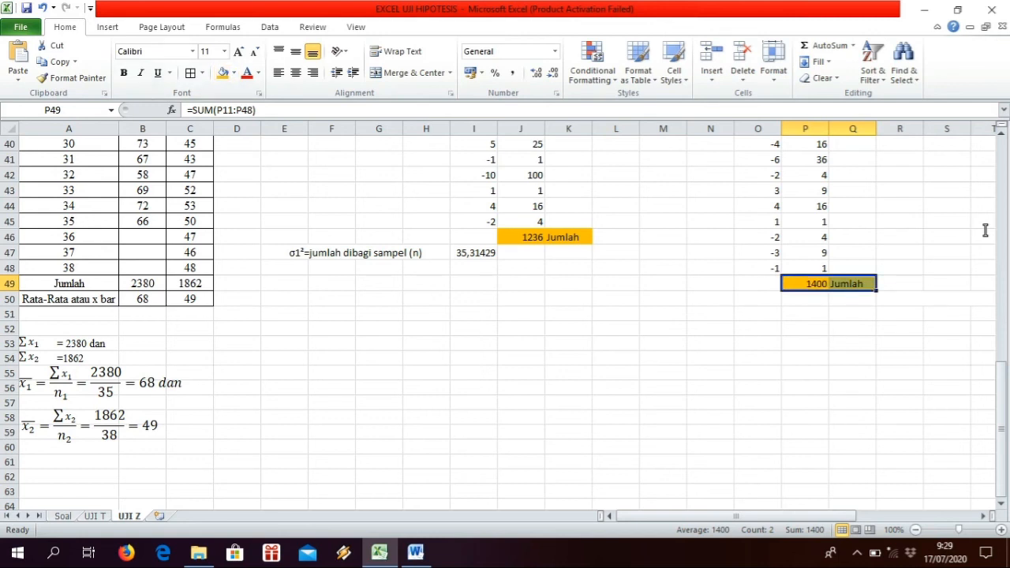
# - Merge and center cells L50:O50 below the n2 deviation columns
pyautogui.press('Down')
pyautogui.press('Left')
pyautogui.press('Left')
pyautogui.press('Left')
pyautogui.press('Left')
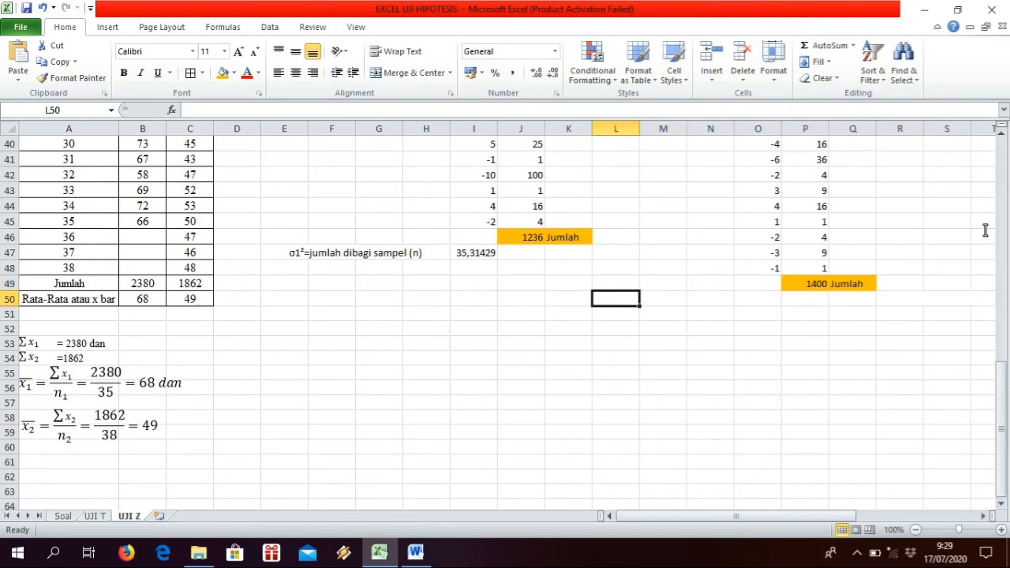
pyautogui.hotkey('shift', 'Right')
pyautogui.hotkey('shift', 'Right')
pyautogui.hotkey('shift', 'Right')
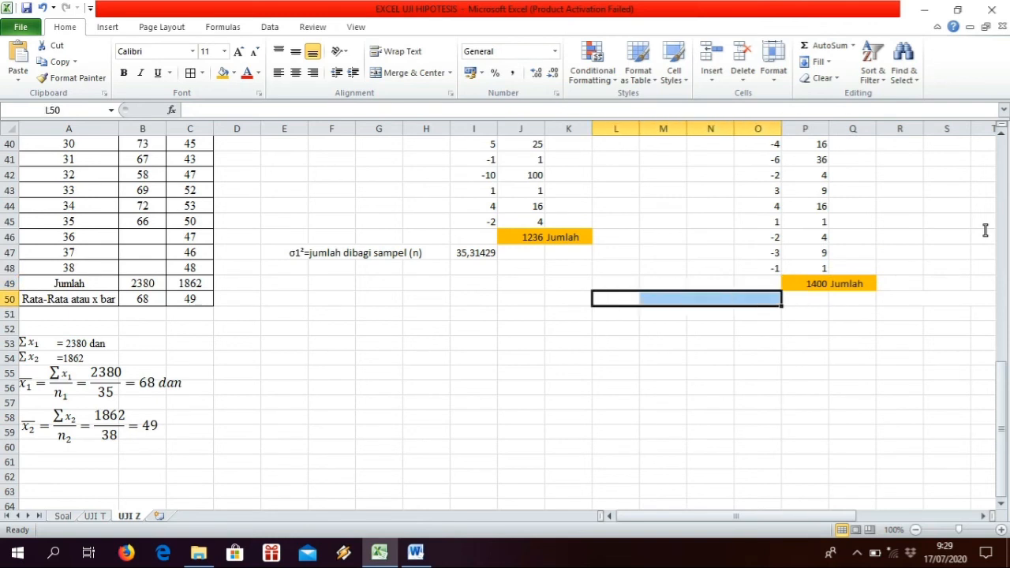
pyautogui.hotkey('alt', 'h')
pyautogui.press('m')
pyautogui.press('c')
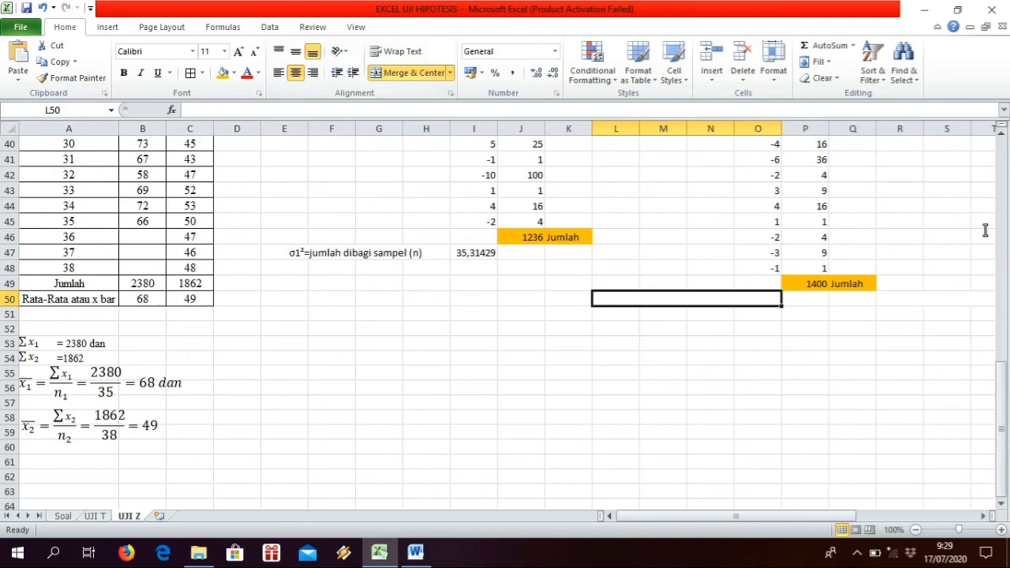
# - Begin the label in merged cell L50 with "σ1²", inserting the sigma and superscript-two symbols
pyautogui.hotkey('alt', 'n')
pyautogui.press('u')
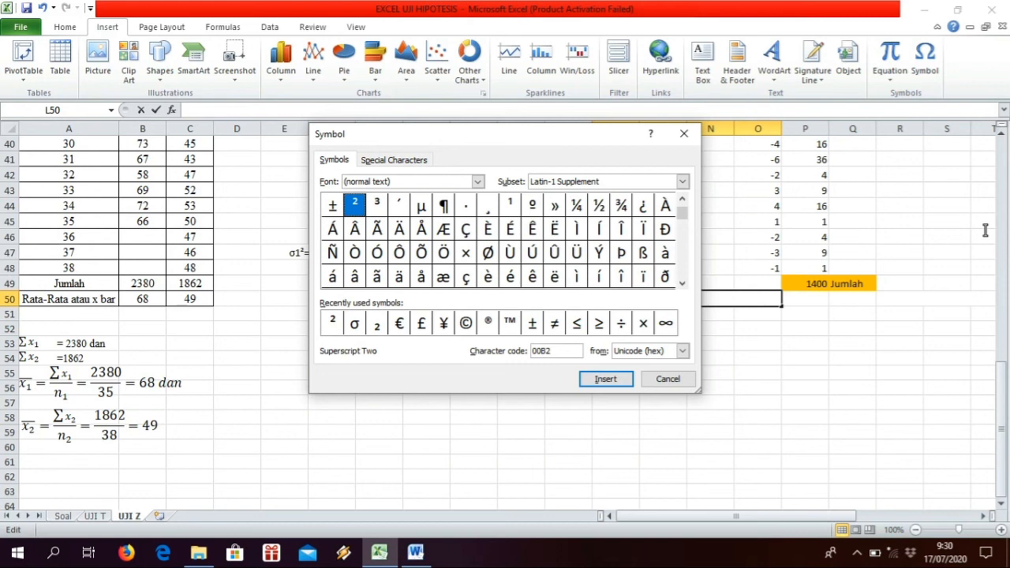
pyautogui.click(354, 323)
pyautogui.click(605, 379)
pyautogui.click(605, 379)
pyautogui.click(667, 379)
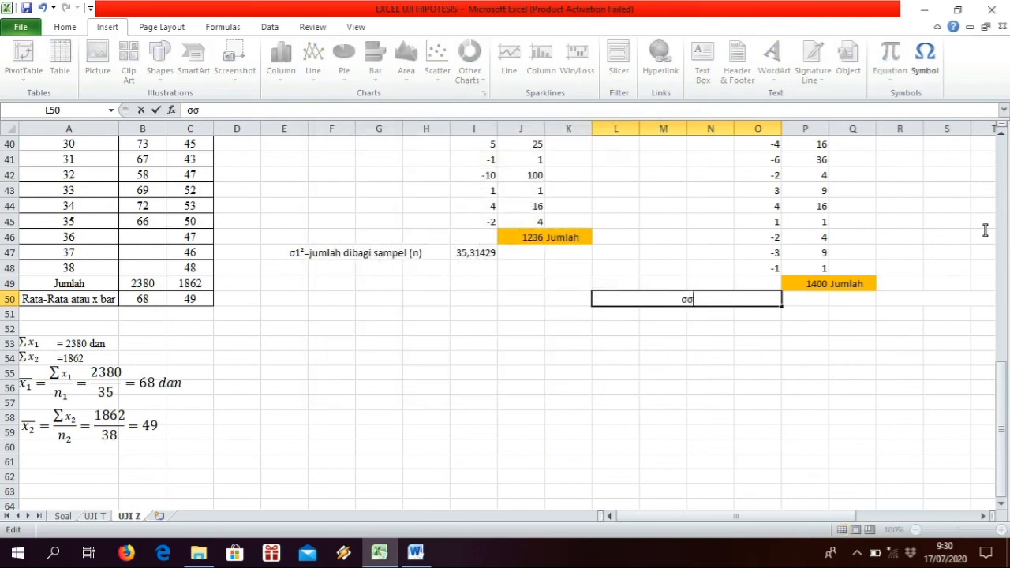
pyautogui.press('BackSpace')
pyautogui.write('1')
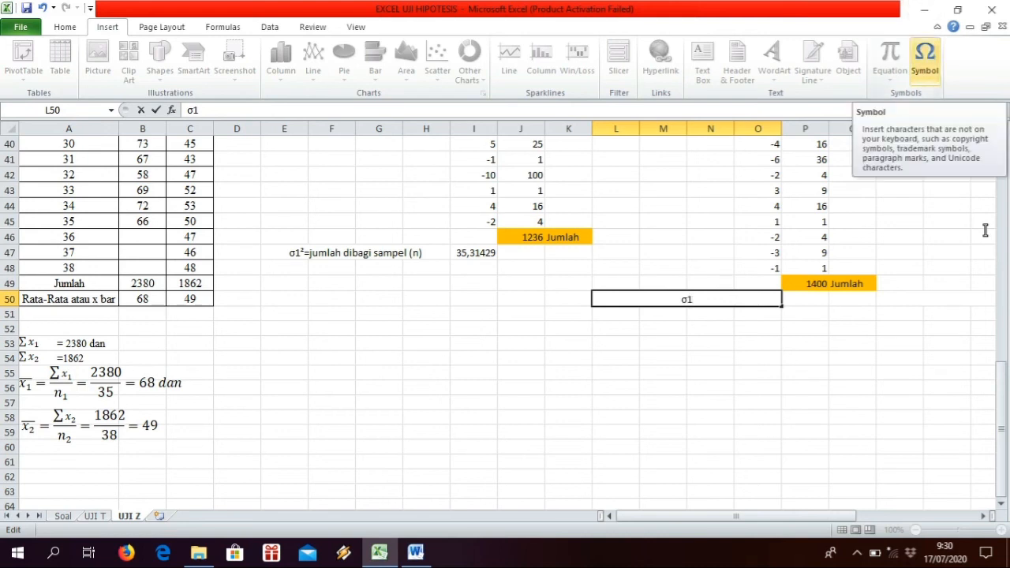
pyautogui.click(925, 62)
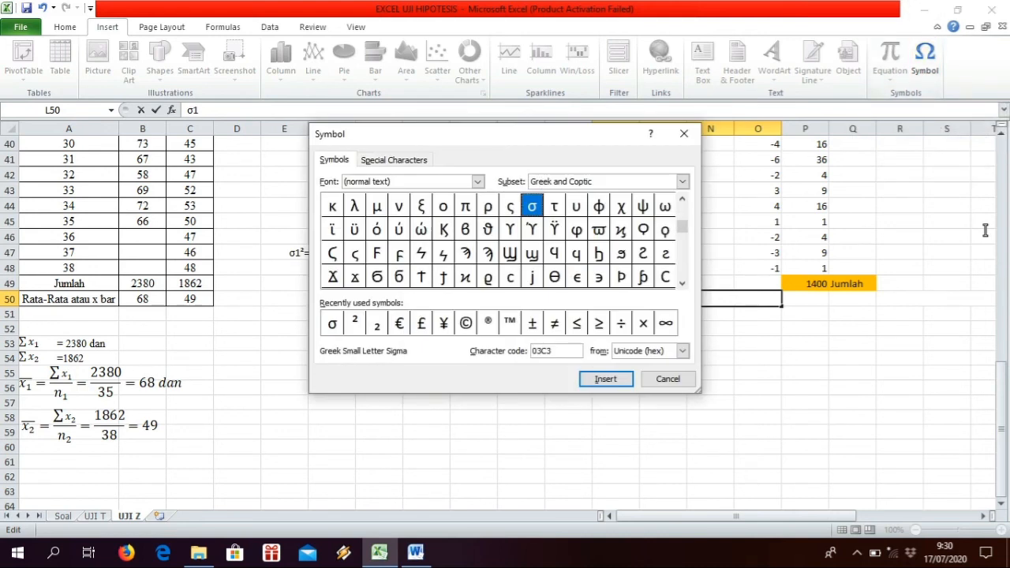
pyautogui.click(354, 323)
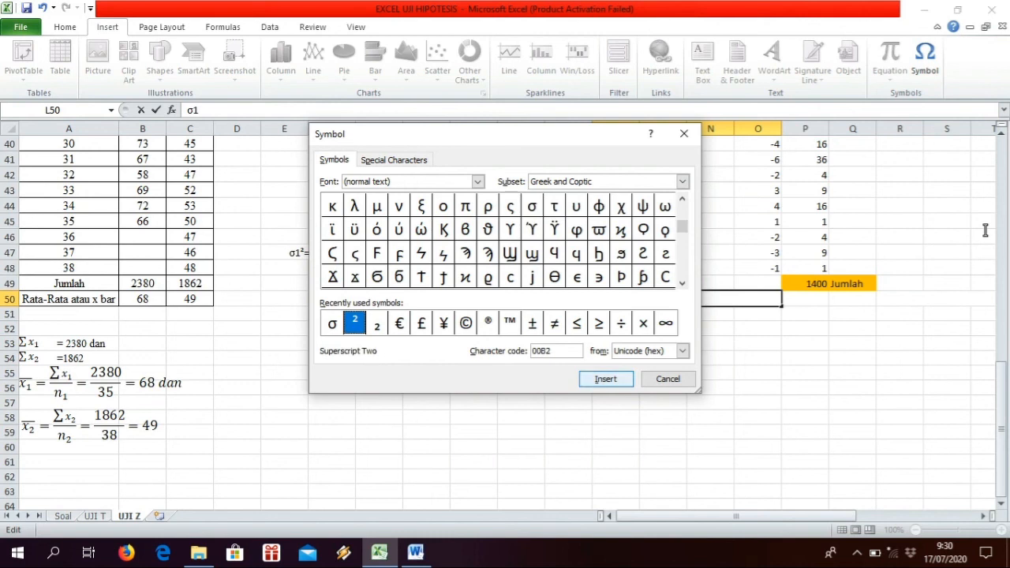
pyautogui.click(606, 379)
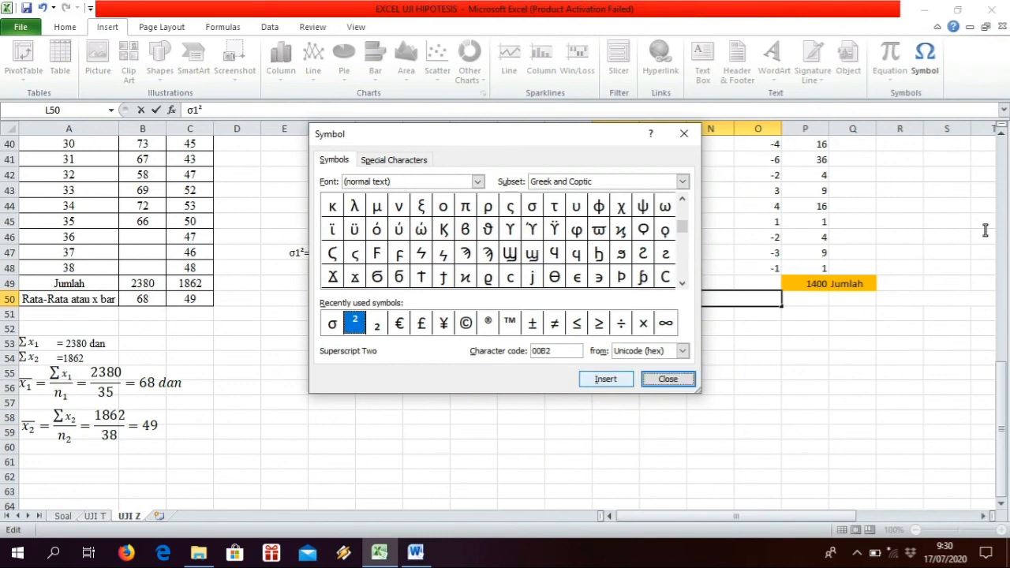
pyautogui.click(668, 378)
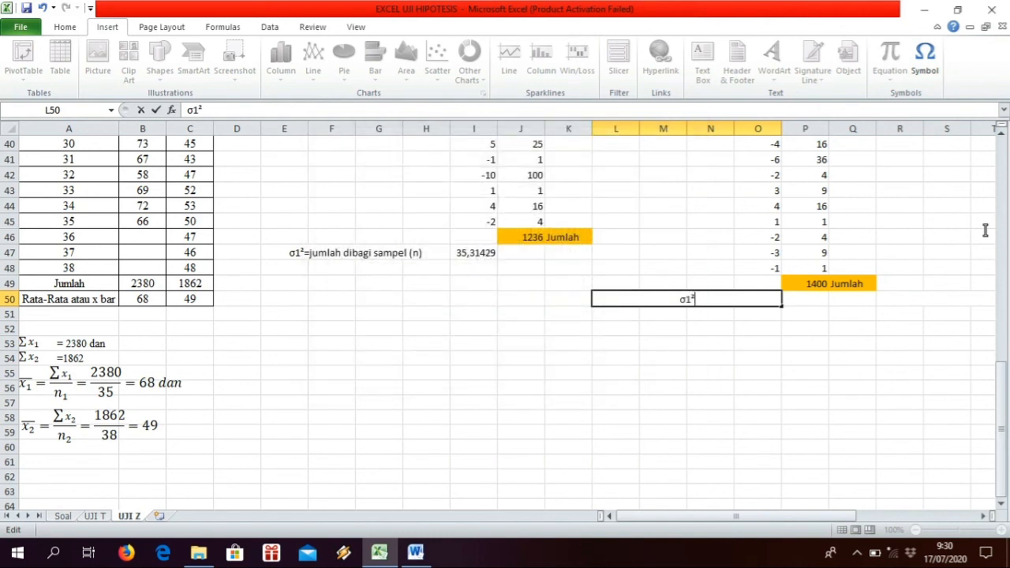
# - Complete the label in L50 so it reads "σ1²=jumlah dibagi sampel (n)"
pyautogui.write('=jumlah sampel')
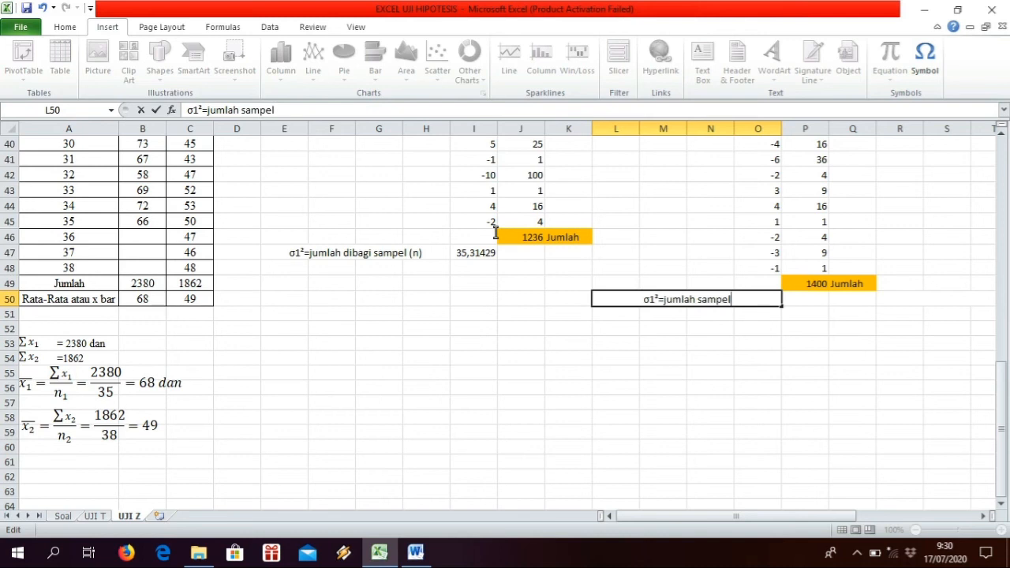
pyautogui.press('BackSpace')
pyautogui.press('BackSpace')
pyautogui.press('BackSpace')
pyautogui.press('BackSpace')
pyautogui.press('BackSpace')
pyautogui.press('BackSpace')
pyautogui.press('BackSpace')
pyautogui.write('dibagi sampel')
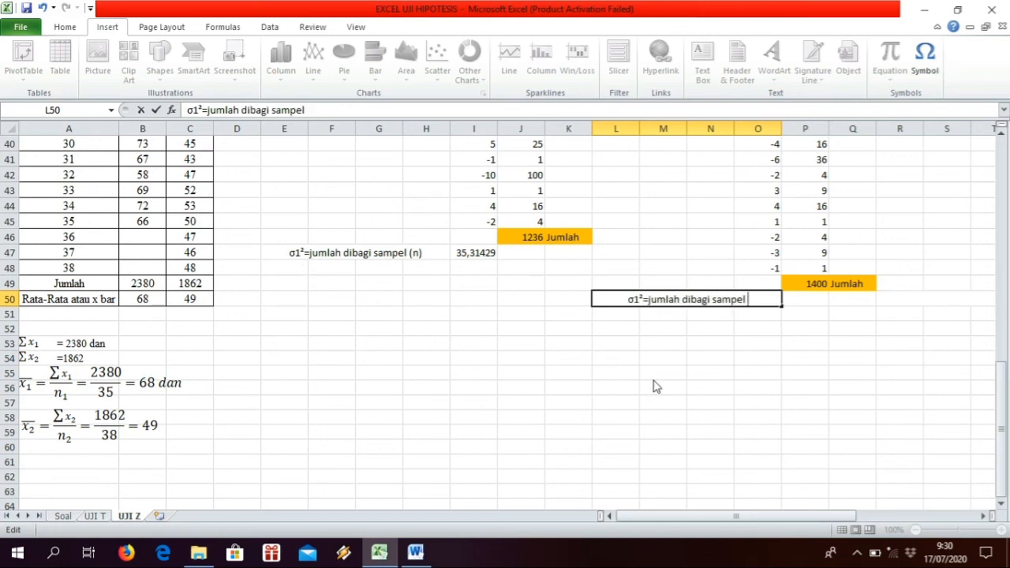
pyautogui.write(' (n)')
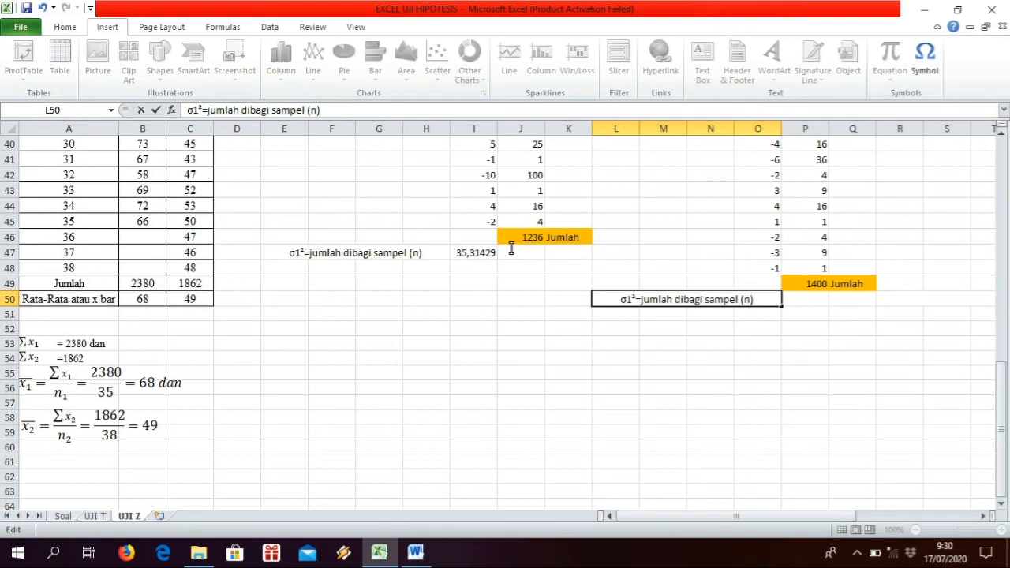
pyautogui.press('Tab')
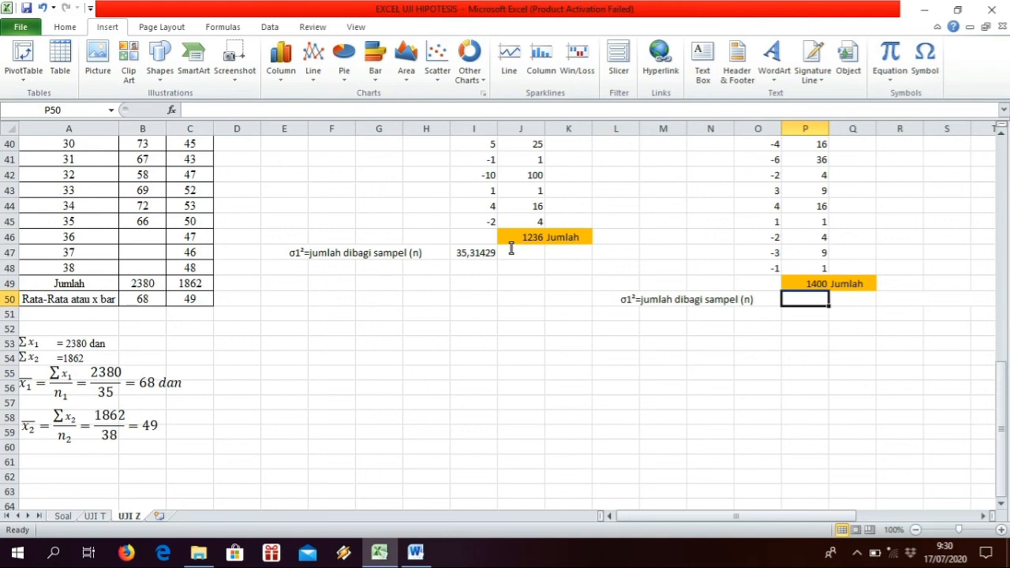
# - Calculate the n2 variance in P50 with the formula =P49/38
pyautogui.write('=')
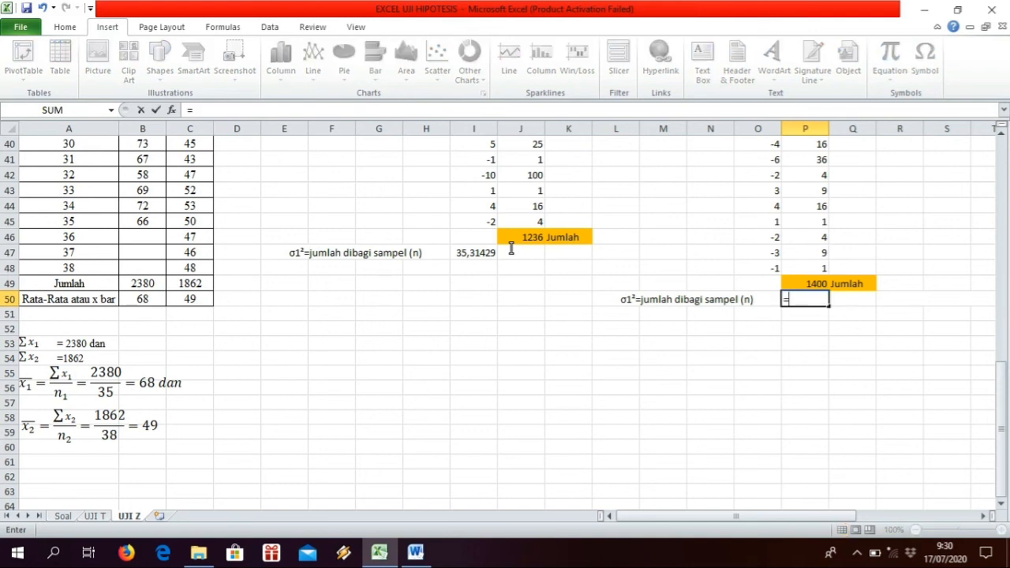
pyautogui.write('P49/')
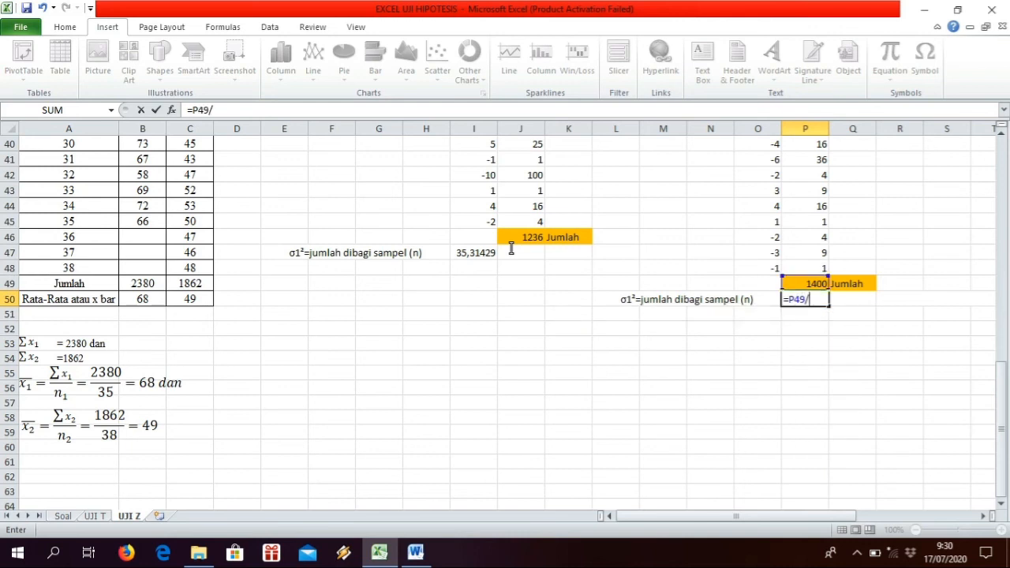
pyautogui.write('38')
pyautogui.press('Return')
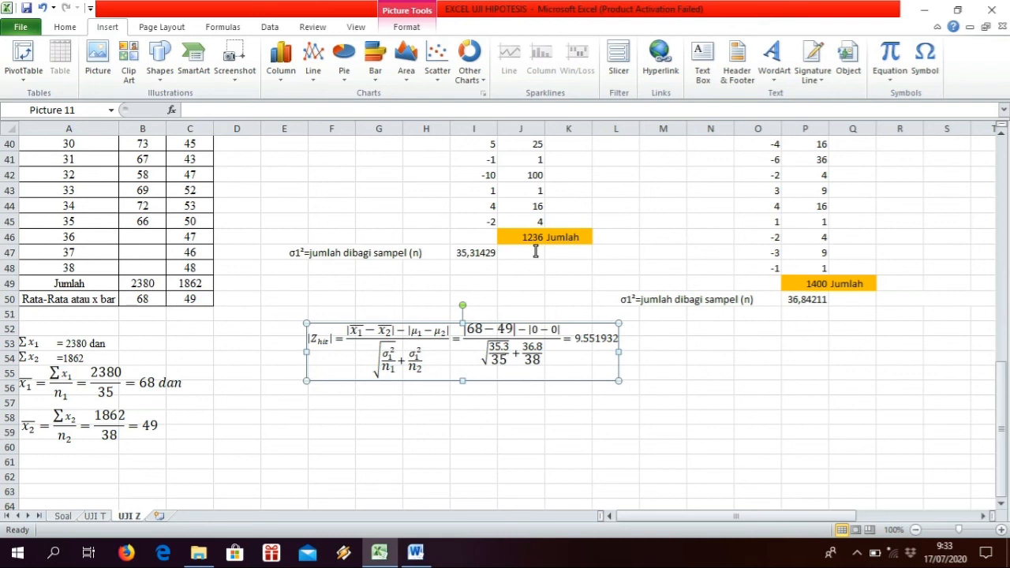
# - Label F57 "xbar1 - xbar 2" and compute the difference of the means in H57 with =B50-C50
pyautogui.press('Escape')
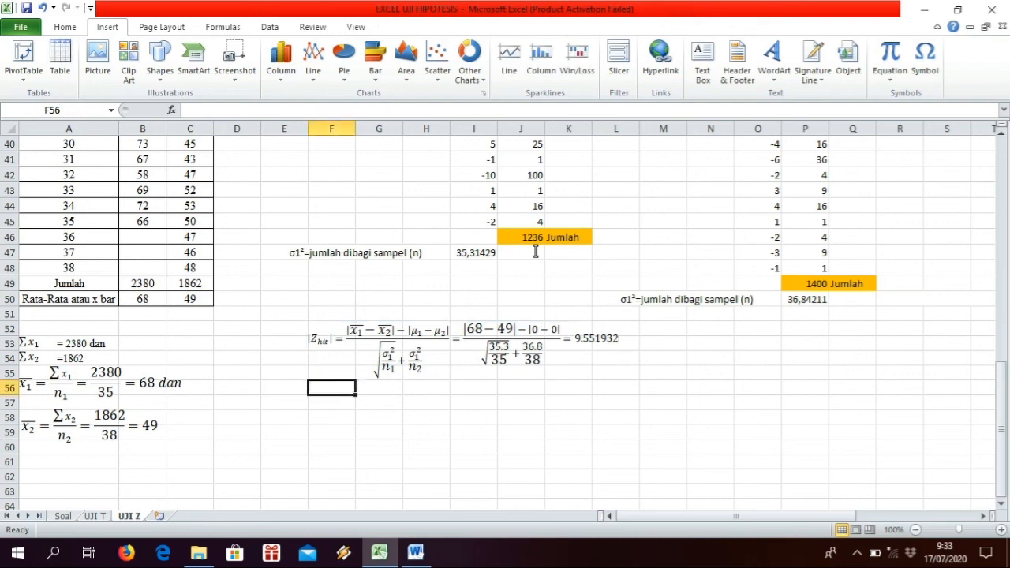
pyautogui.press('Down')
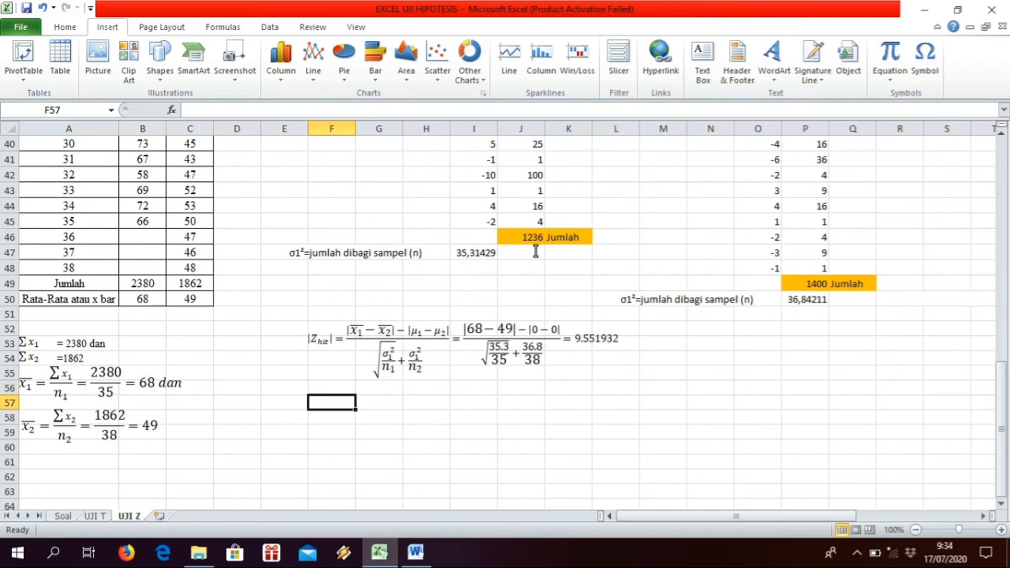
pyautogui.write('x')
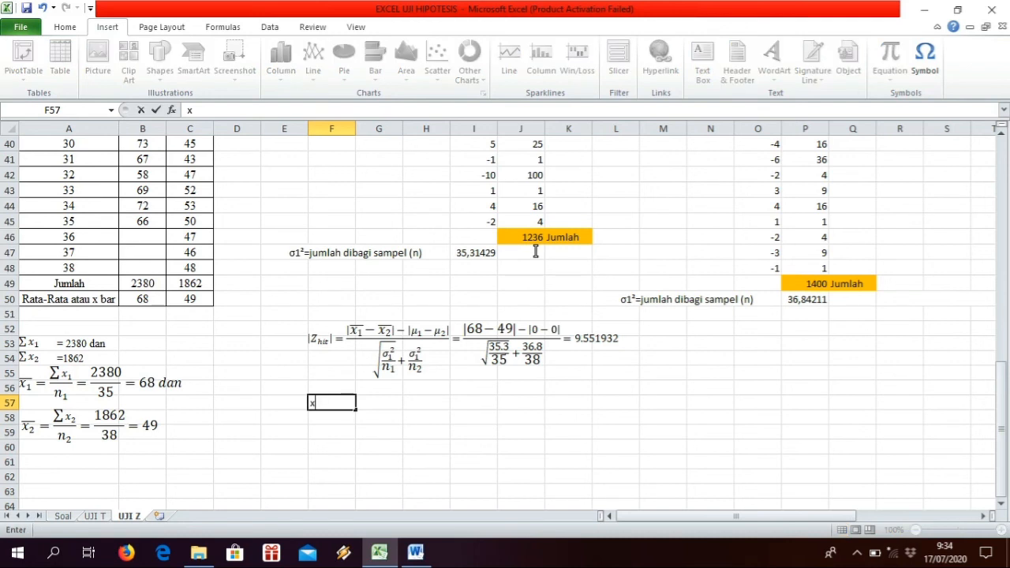
pyautogui.write('bar1 - xbar 2')
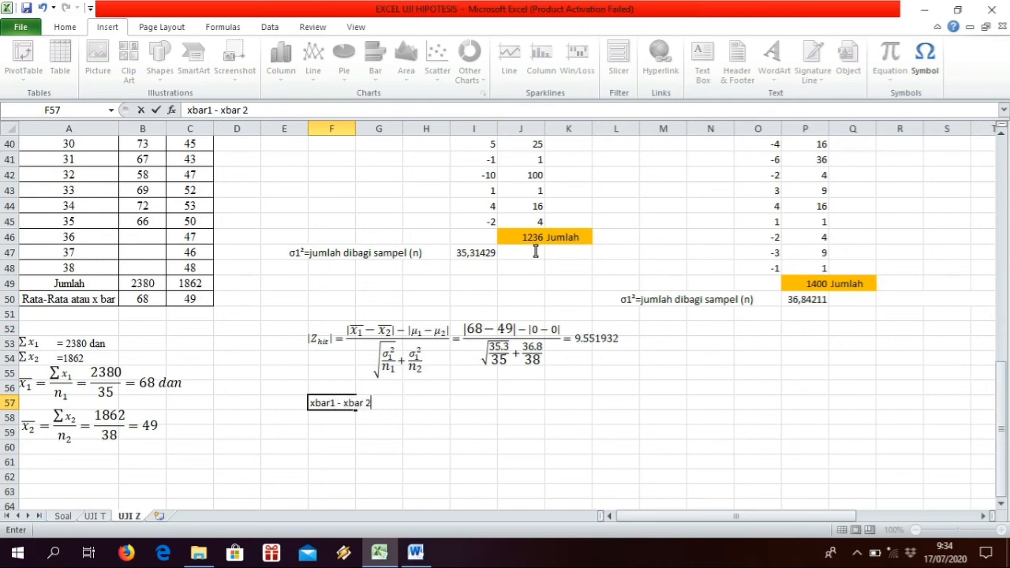
pyautogui.press('Tab')
pyautogui.press('Tab')
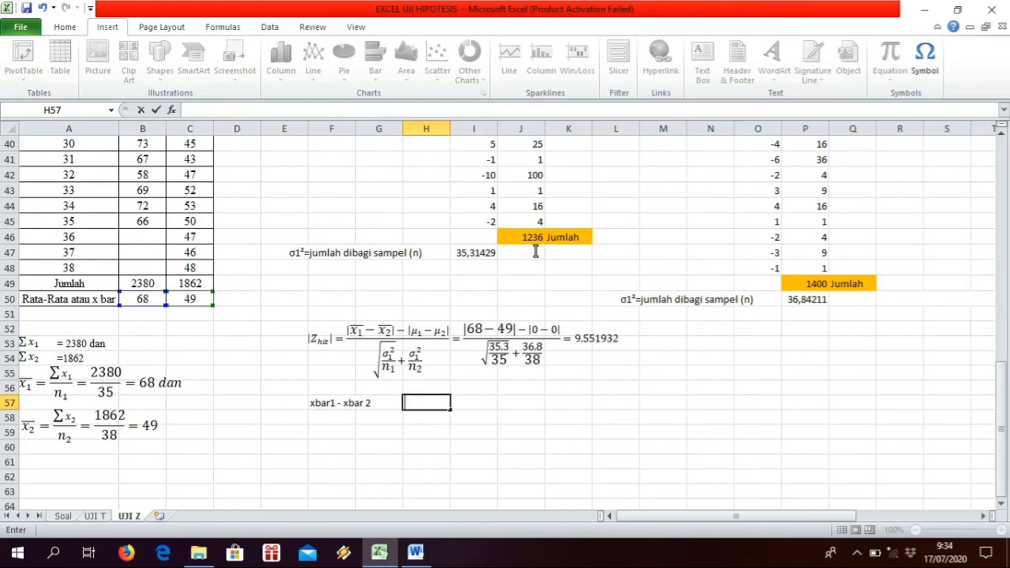
pyautogui.write('=')
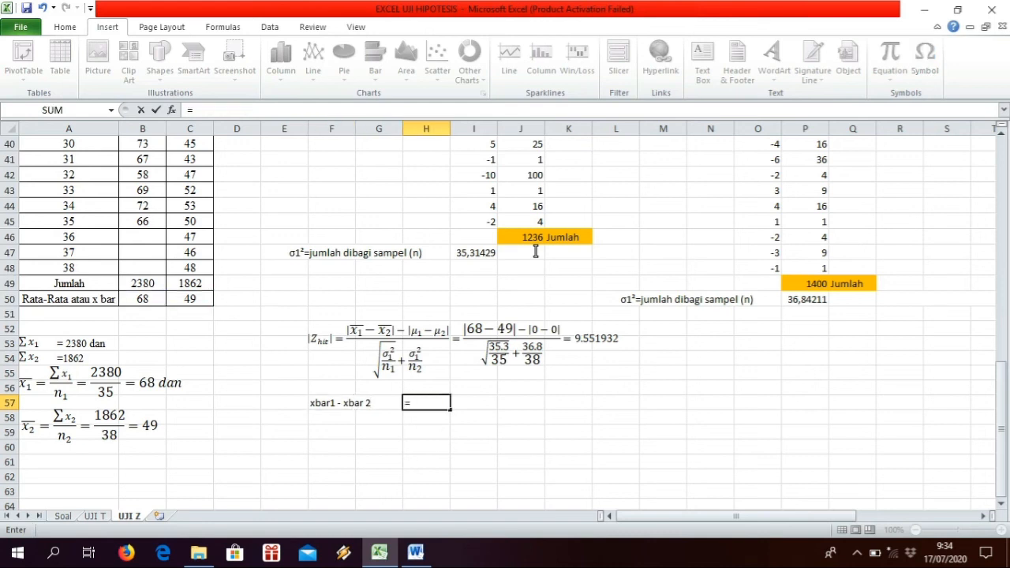
pyautogui.write('B50-C50')
pyautogui.press('Return')
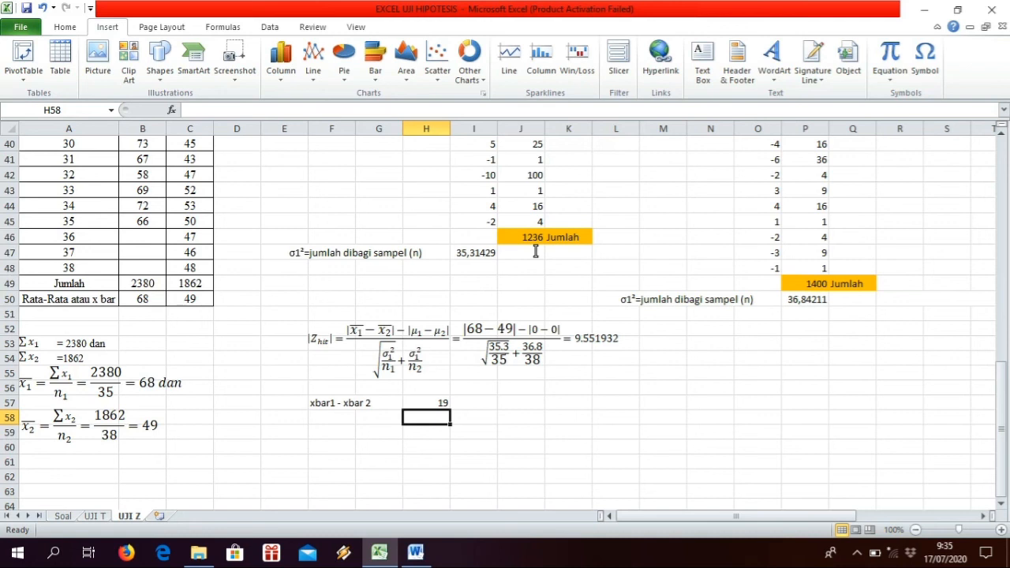
# - Begin the denominator label in F58 with "akar ((σ1²", inserting the sigma and superscript-two symbols
pyautogui.press('Left')
pyautogui.press('Left')
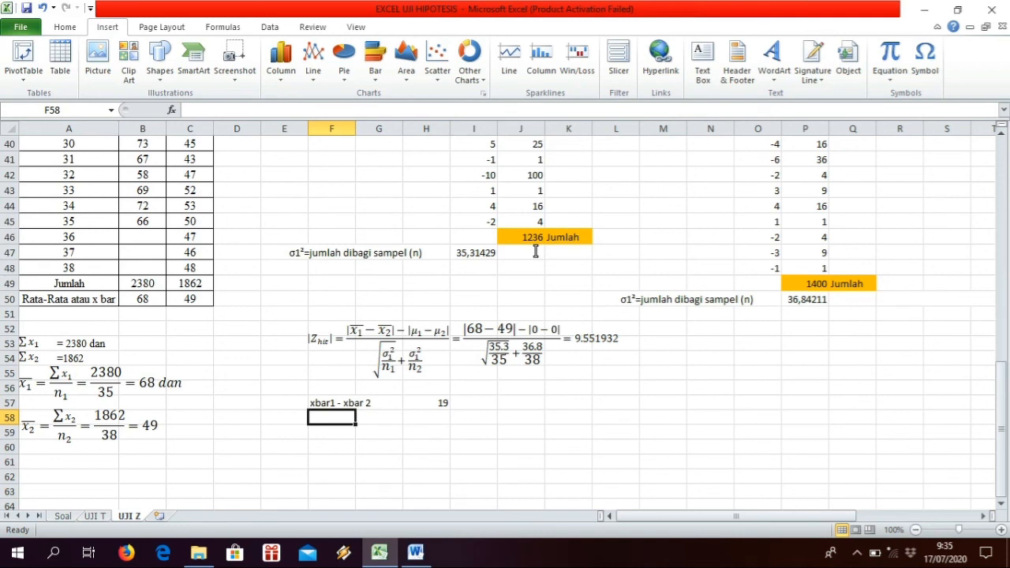
pyautogui.write('akar')
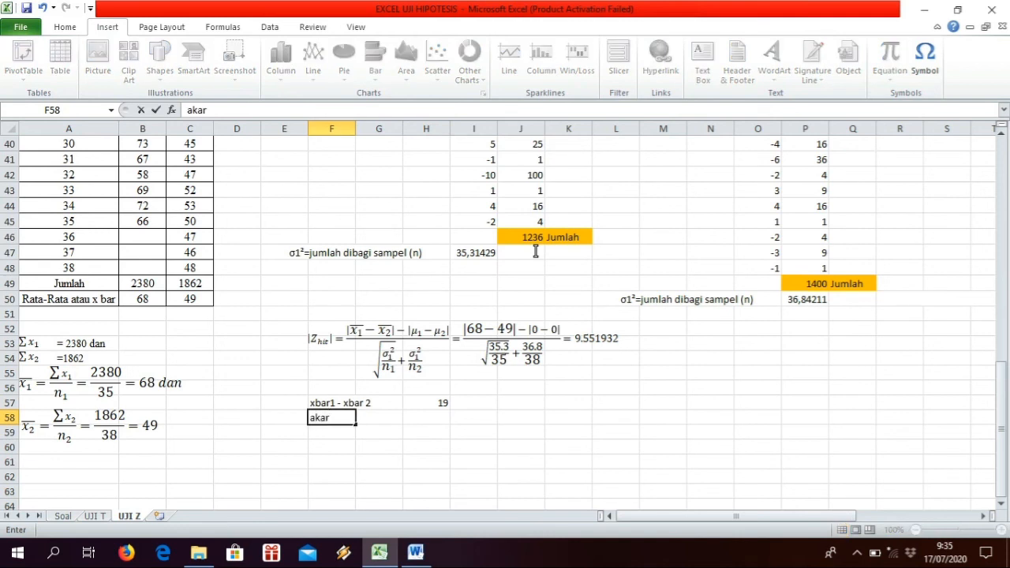
pyautogui.write(' ((')
pyautogui.hotkey('alt', 'n')
pyautogui.press('u')
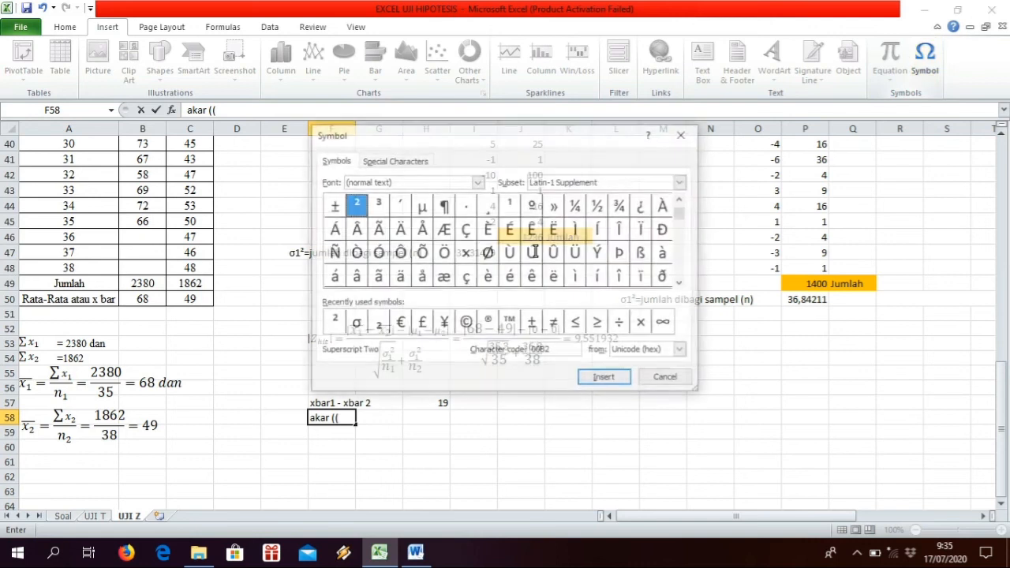
pyautogui.click(355, 323)
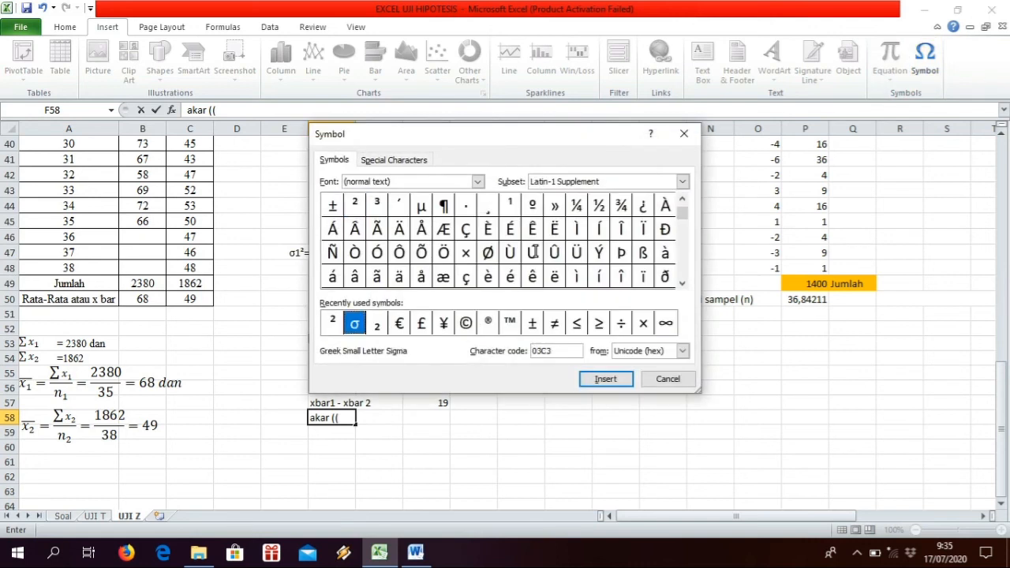
pyautogui.click(605, 379)
pyautogui.press('Escape')
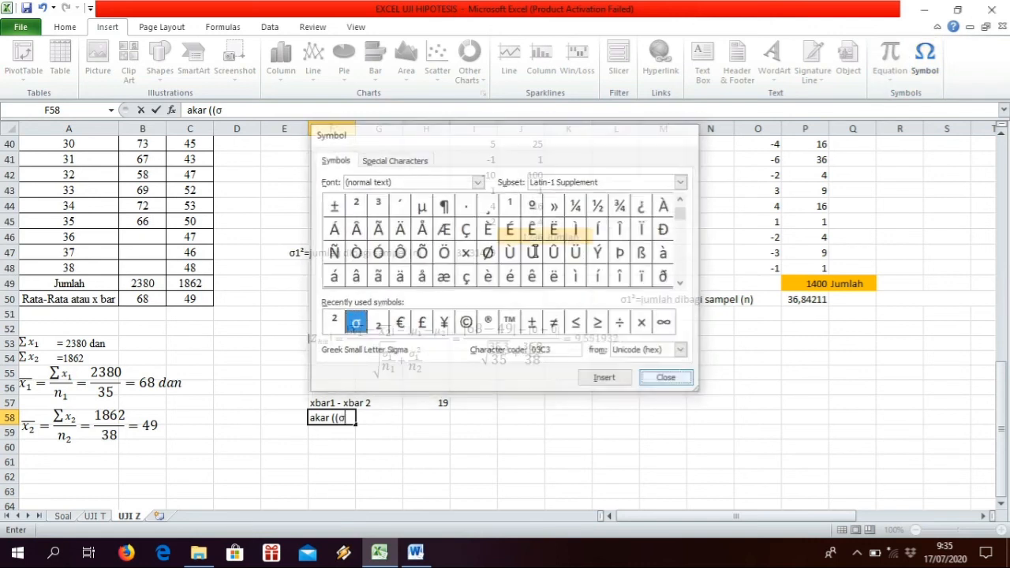
pyautogui.write('1')
pyautogui.hotkey('alt', 'n')
pyautogui.press('u')
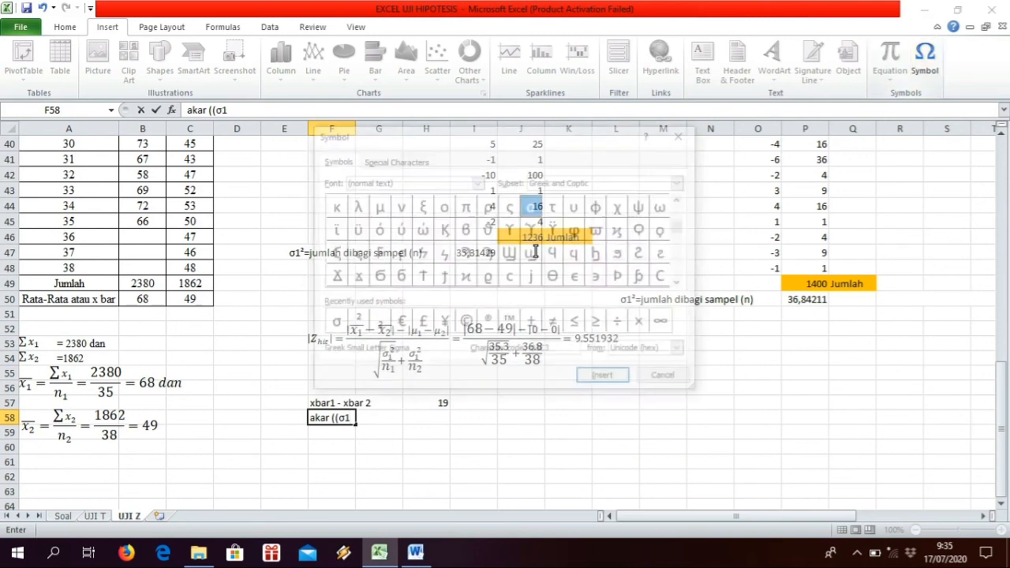
pyautogui.click(354, 323)
pyautogui.click(606, 378)
pyautogui.press('Escape')
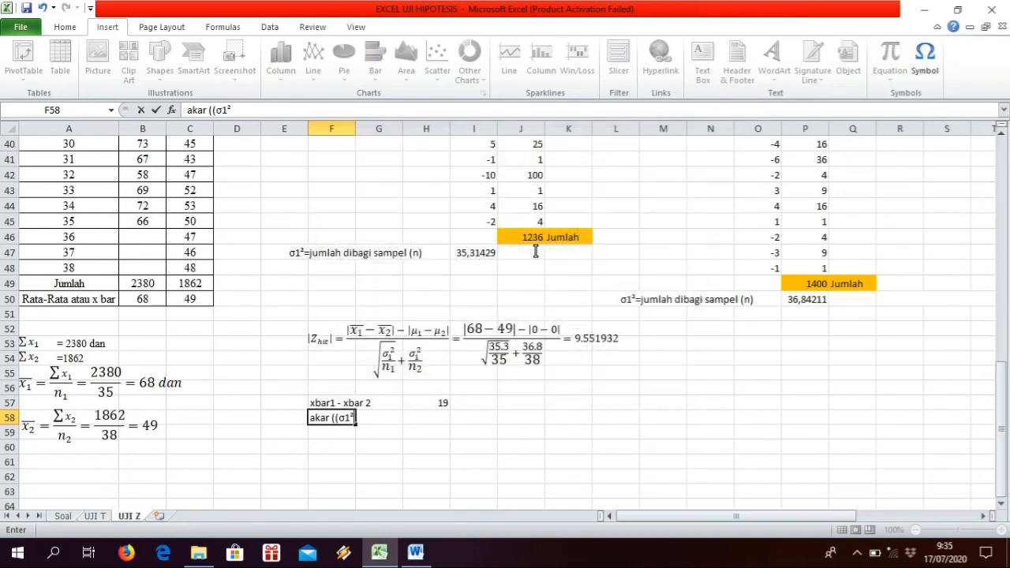
# - Complete the F58 label by adding "/n1)+(σ1²/n1))", inserting the sigma and superscript-two symbols for the second term
pyautogui.write('/n1)+(')
pyautogui.hotkey('alt', 'n')
pyautogui.press('u')
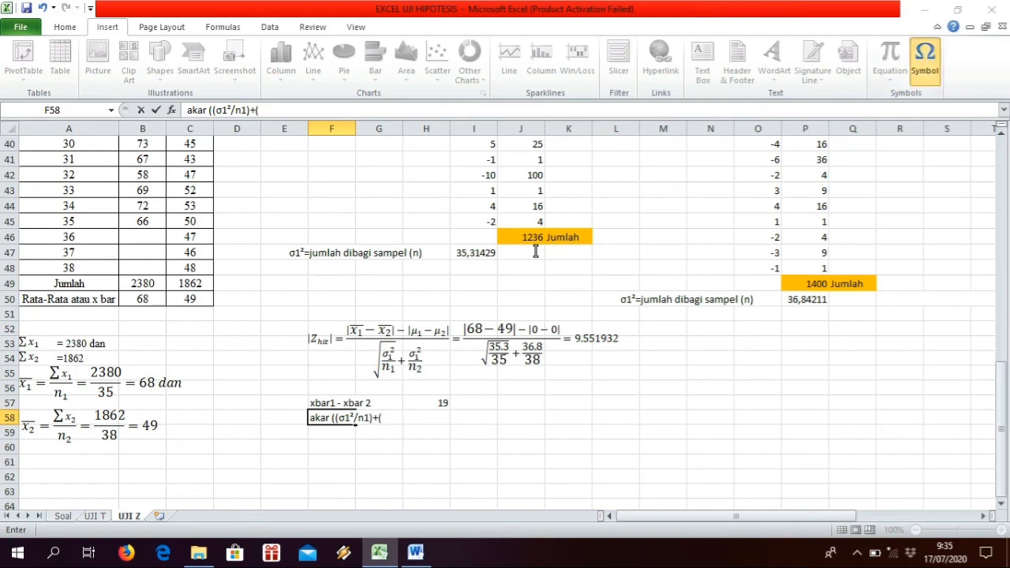
pyautogui.click(354, 323)
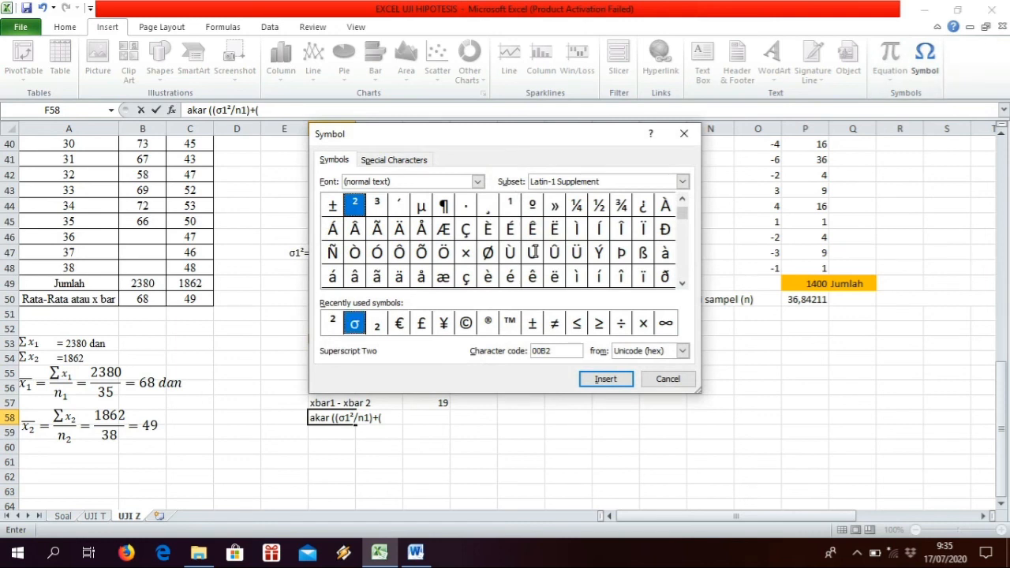
pyautogui.press('Return')
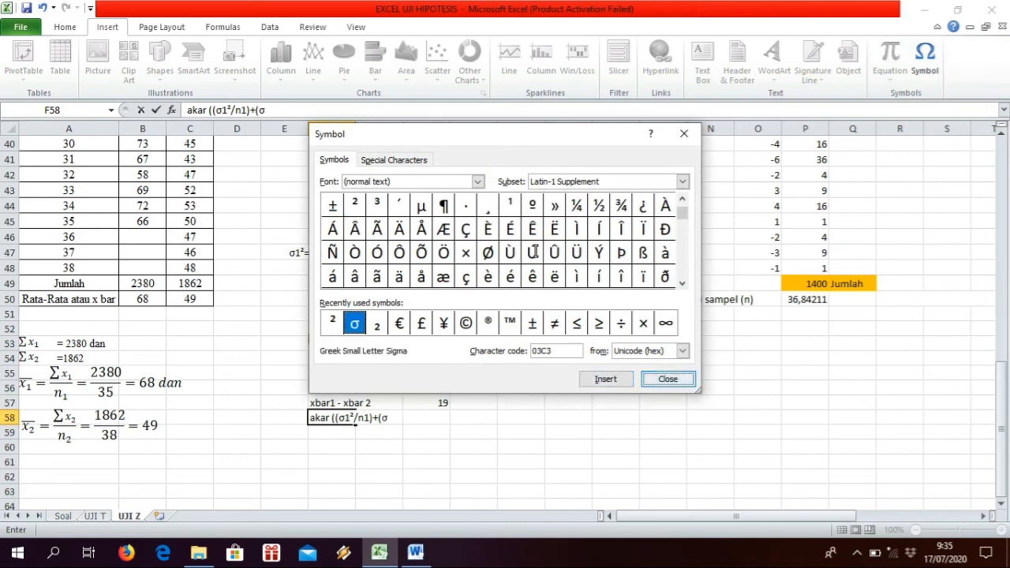
pyautogui.press('Escape')
pyautogui.write('1')
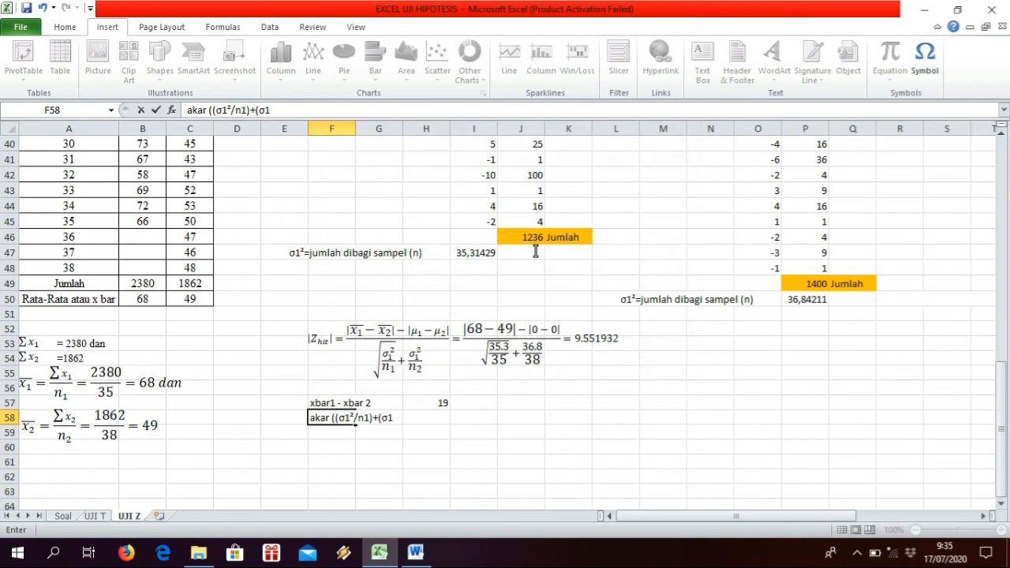
pyautogui.click(925, 60)
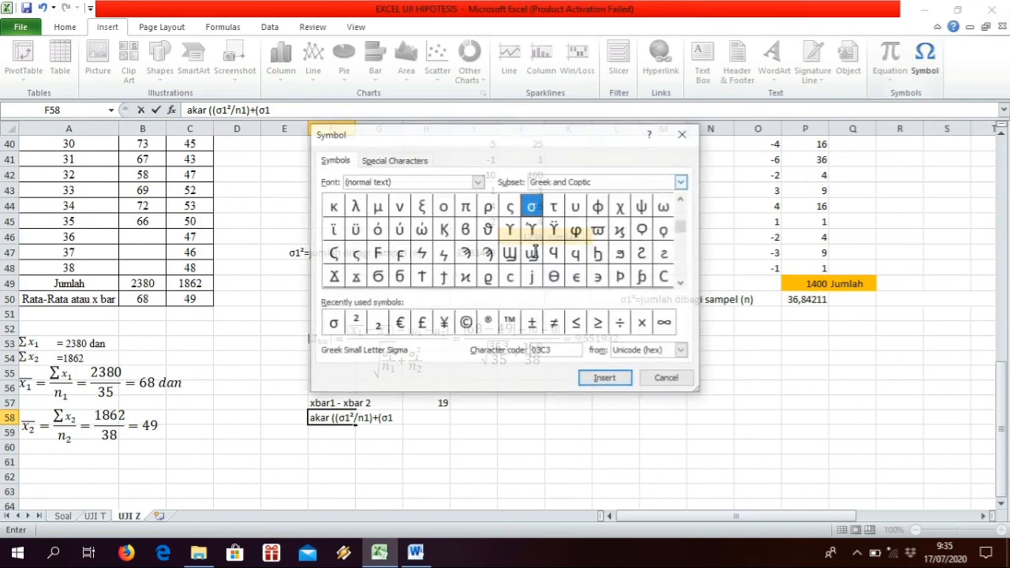
pyautogui.click(354, 323)
pyautogui.press('Return')
pyautogui.press('Escape')
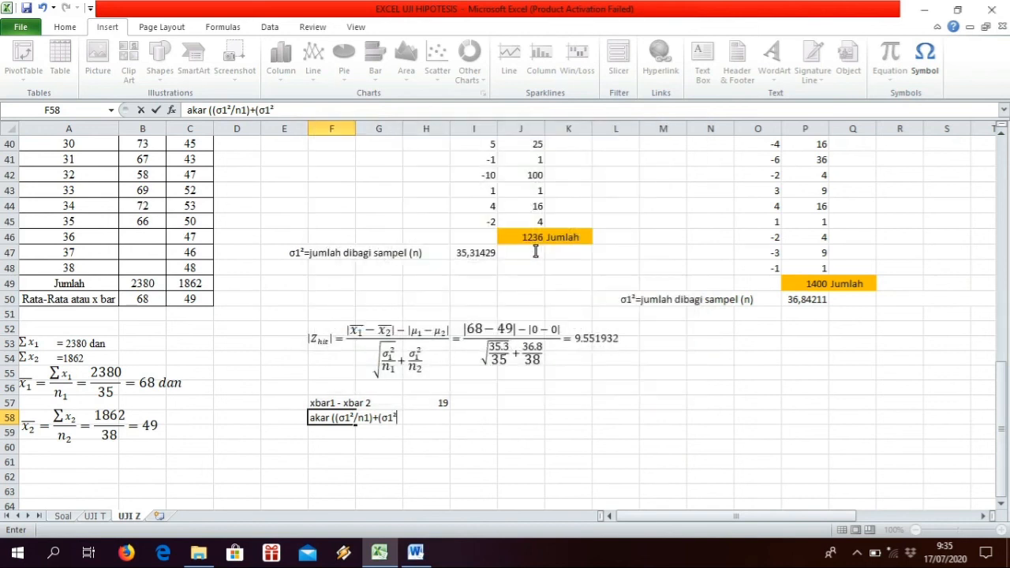
pyautogui.write('/n1))')
pyautogui.press('Right')
pyautogui.press('Right')
pyautogui.press('Right')
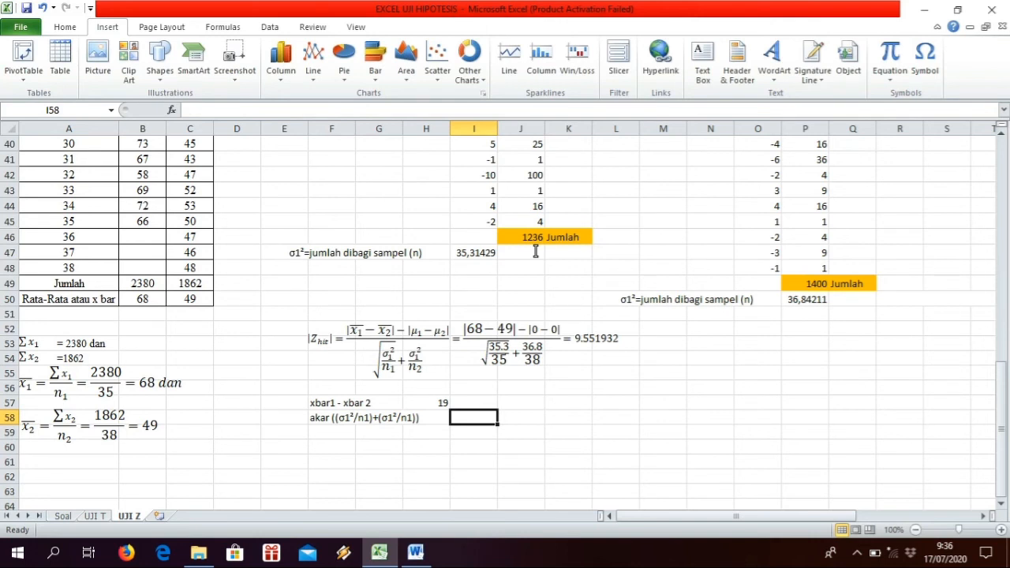
# - Begin the denominator formula in I58 with =SQRT(I47/35), the root of the first variance divided by its sample size
pyautogui.write('=')
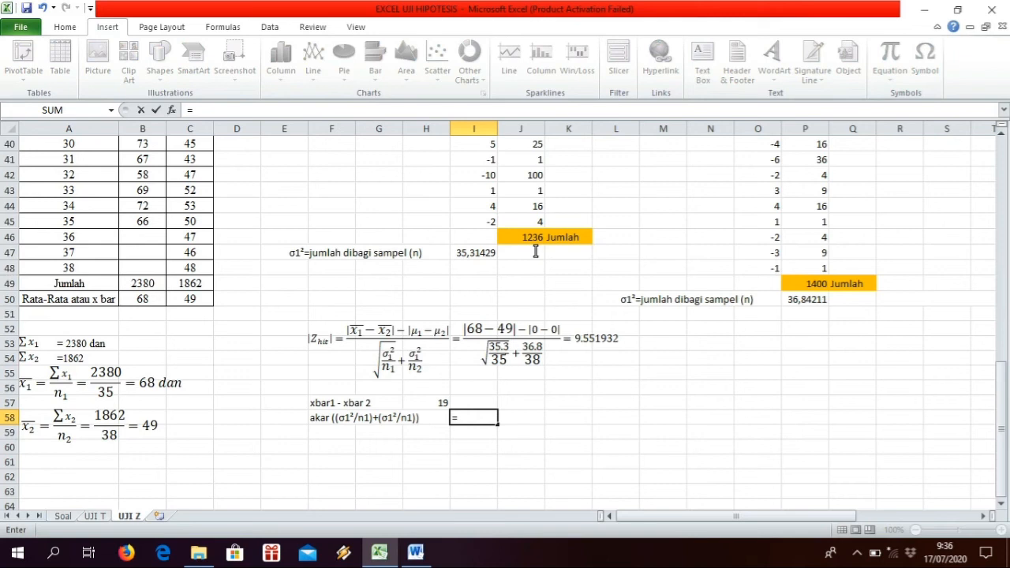
pyautogui.write('SQRT')
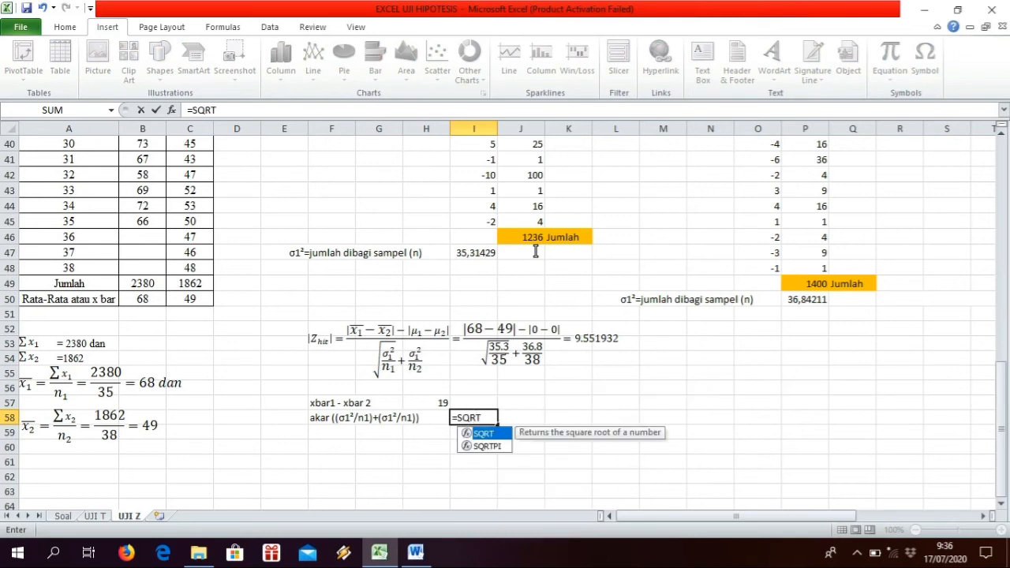
pyautogui.write('(')
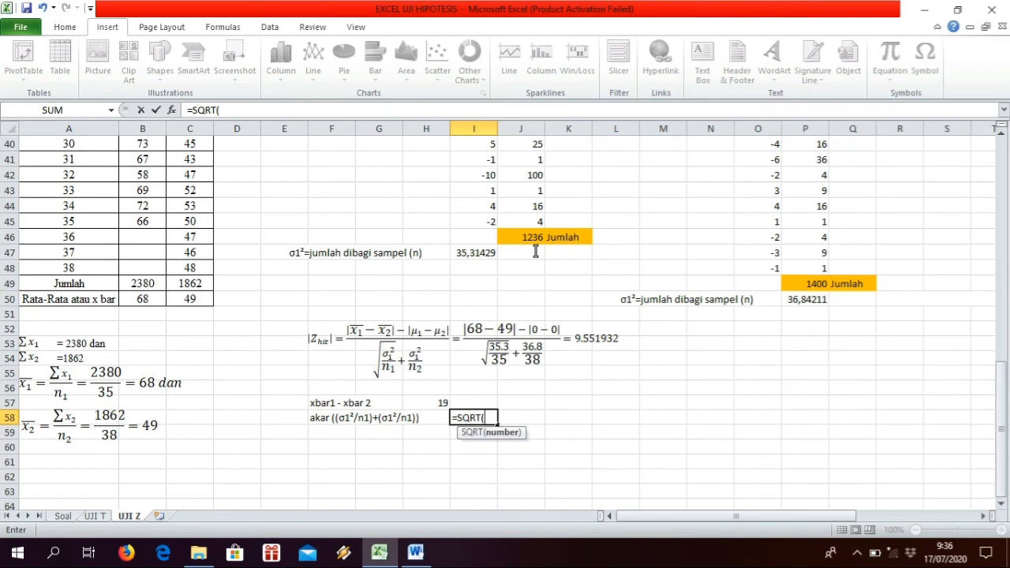
pyautogui.write('I47')
pyautogui.write('/')
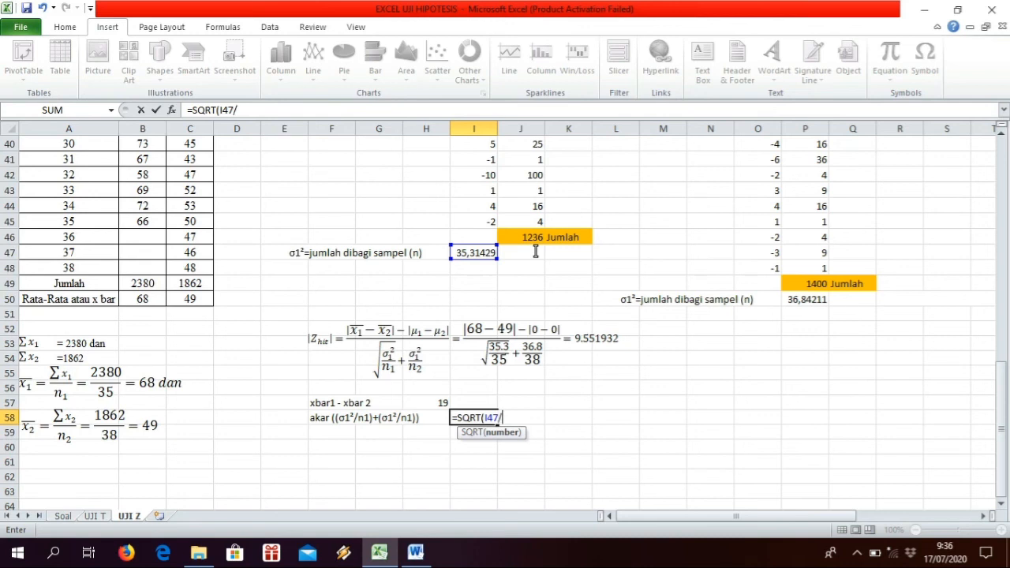
pyautogui.write('35)')
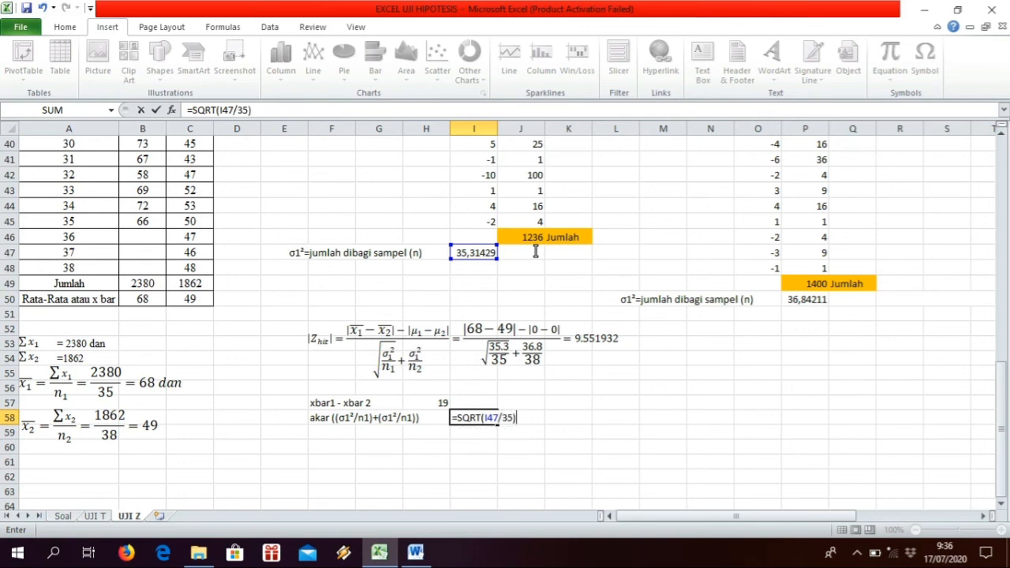
# - Complete the I58 denominator formula by adding SQRT(P50/38) for the second sample, balance its parentheses and enter it
pyautogui.write('+SQRT')
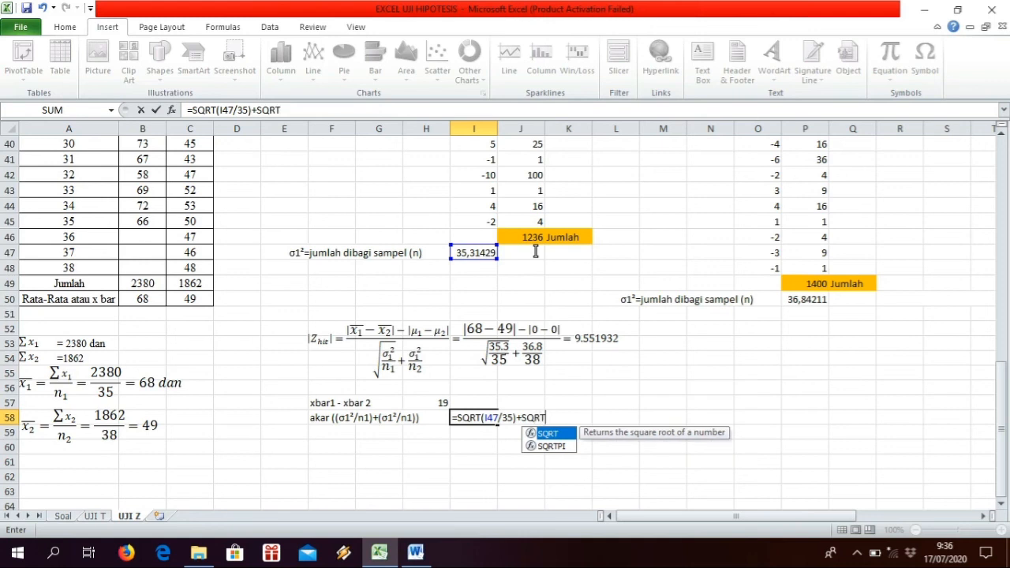
pyautogui.write('(P')
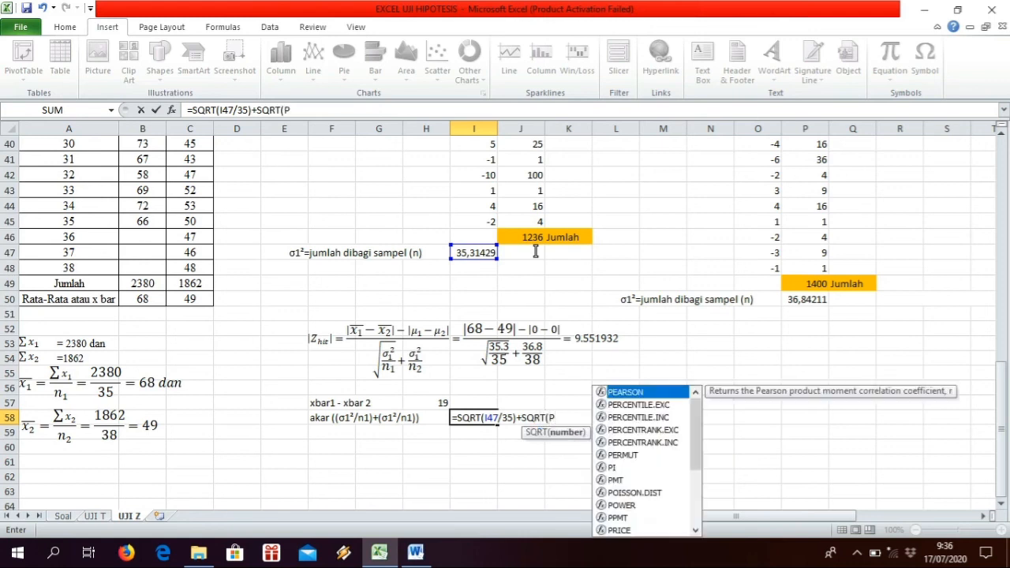
pyautogui.write('50')
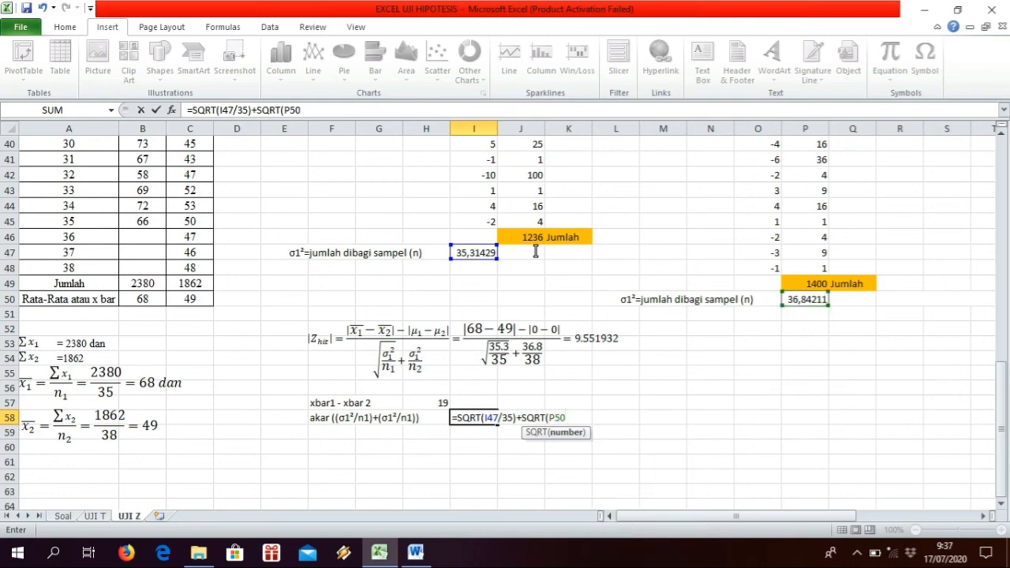
pyautogui.write('/')
pyautogui.write('8)')
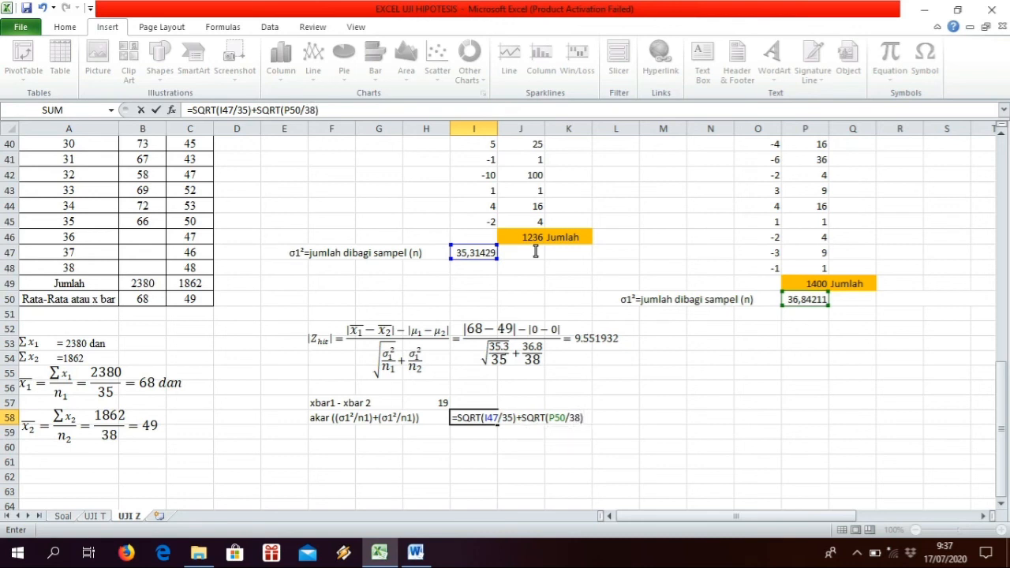
pyautogui.write(')')
pyautogui.press('Return')
pyautogui.press('Escape')
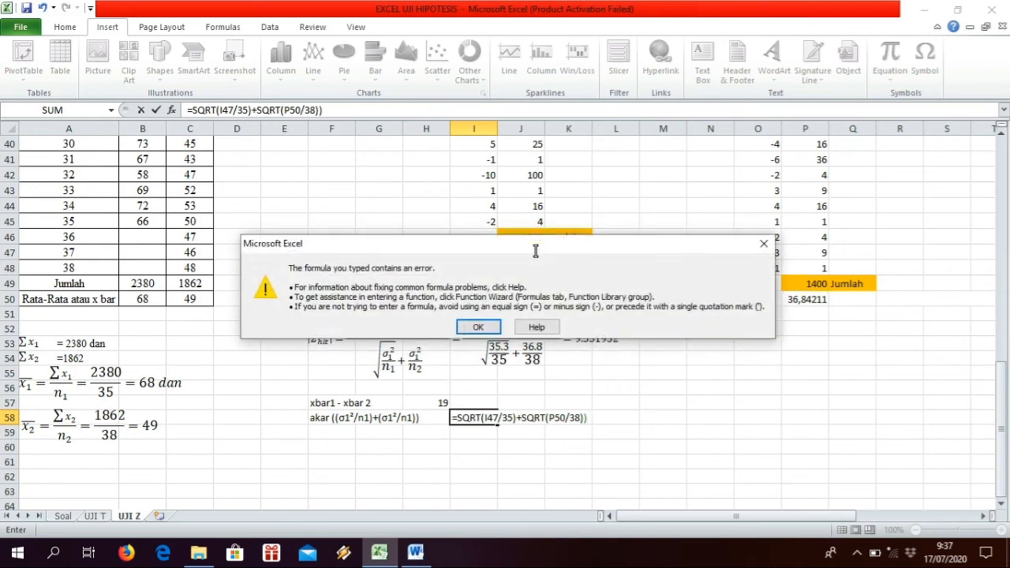
pyautogui.press('Return')
pyautogui.write('(')
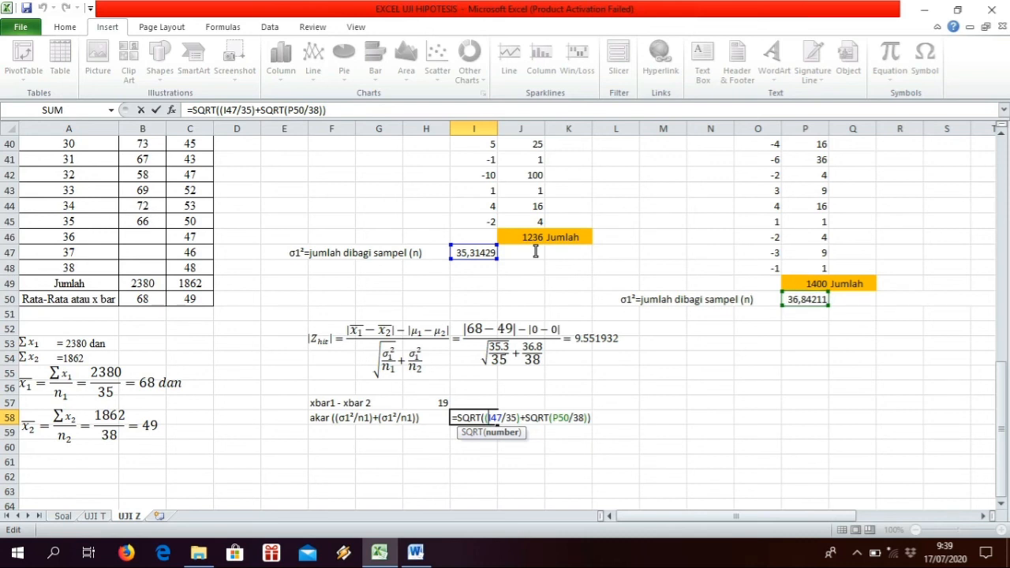
pyautogui.press('Return')
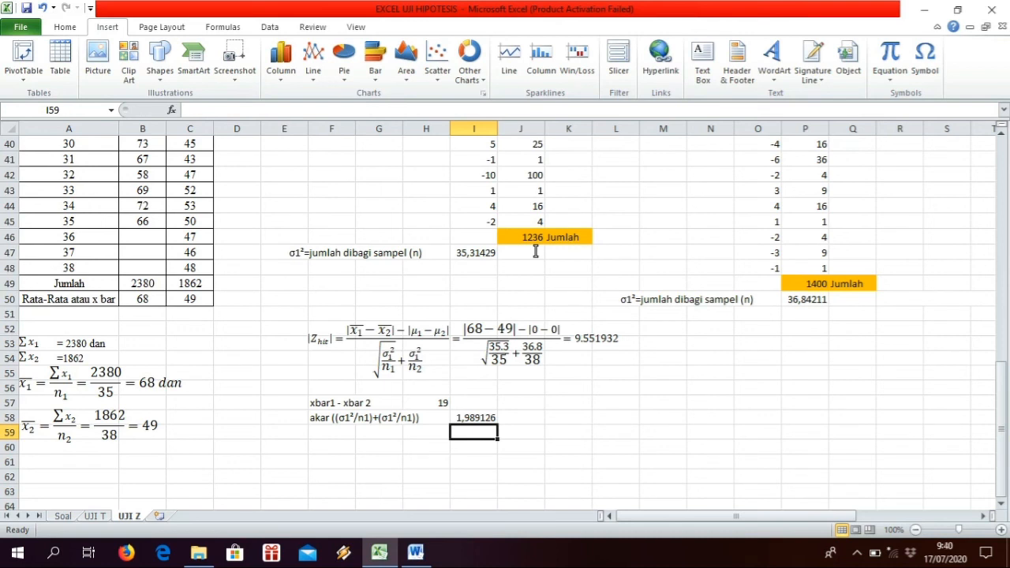
# - Label cell F59 "z hitung" below the denominator label
pyautogui.press('Left')
pyautogui.press('Left')
pyautogui.press('Left')
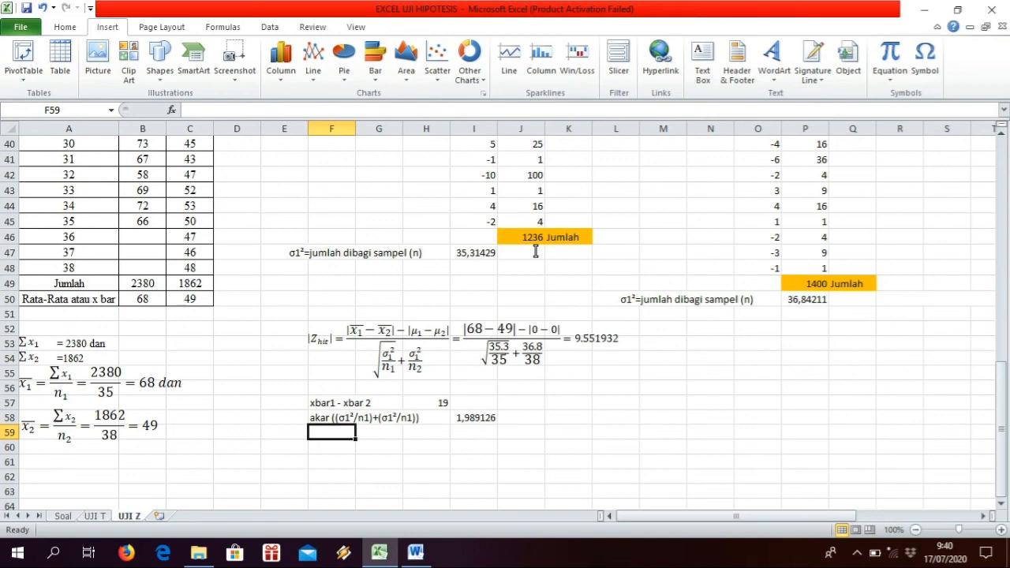
pyautogui.write('z')
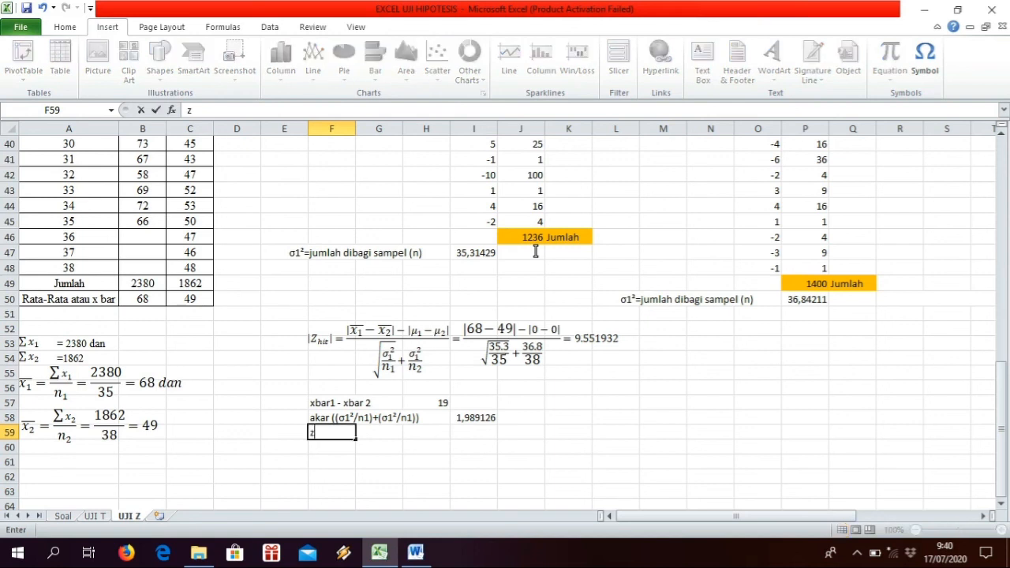
pyautogui.write(' hitung')
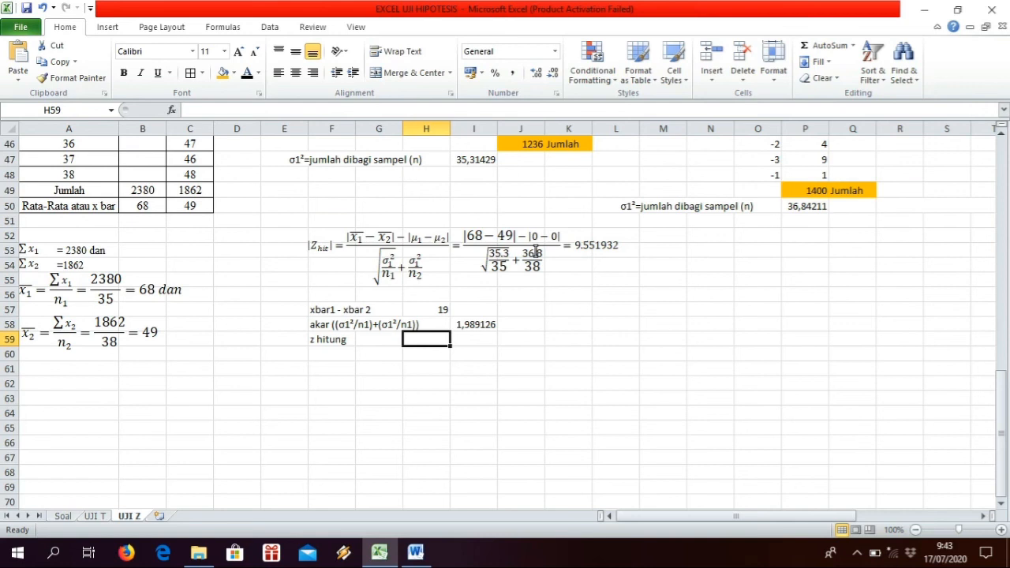
# - Calculate the z-statistic in H59 with the formula =(H57-0)/I58
pyautogui.write('=(')
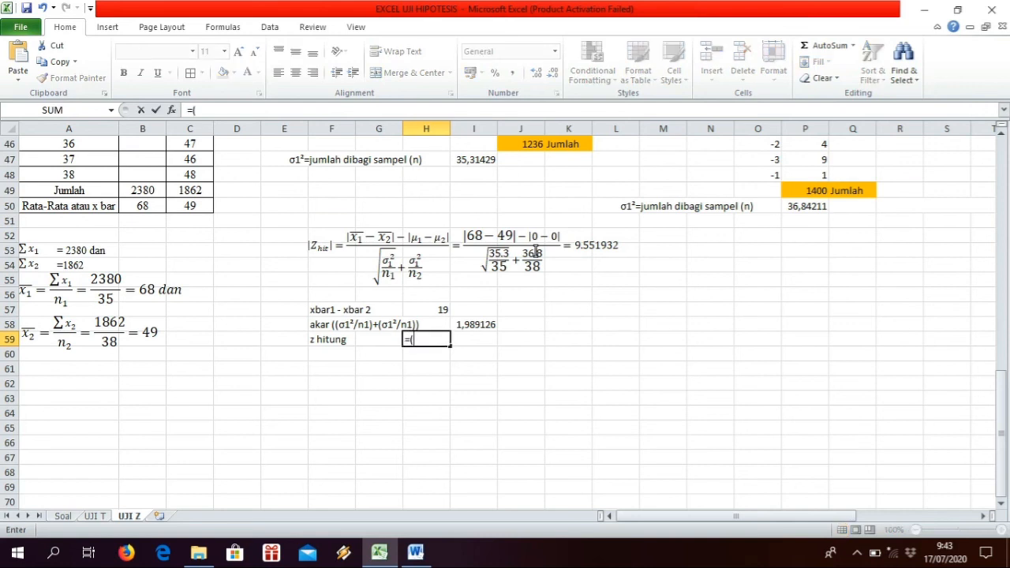
pyautogui.write('H')
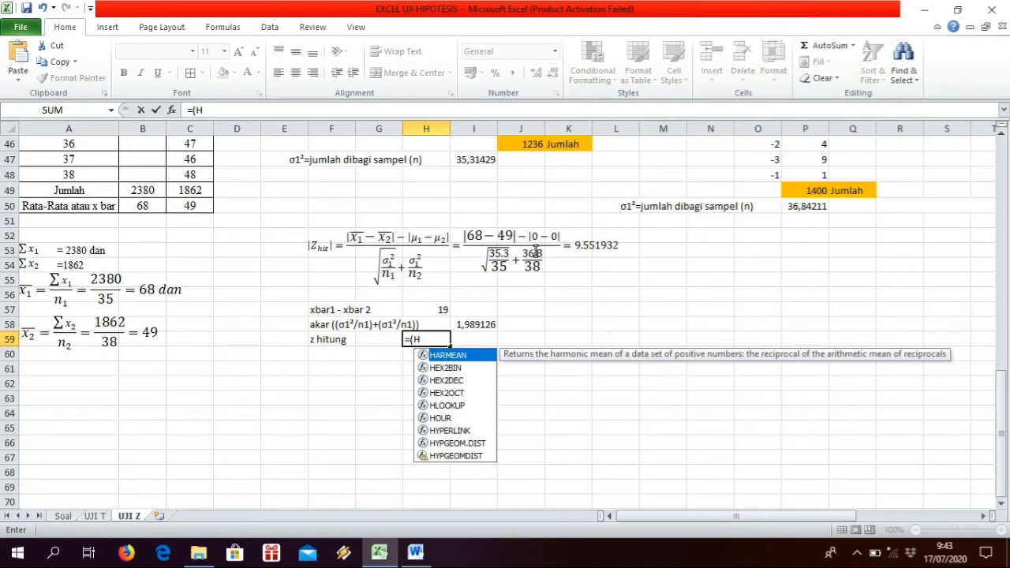
pyautogui.write('57')
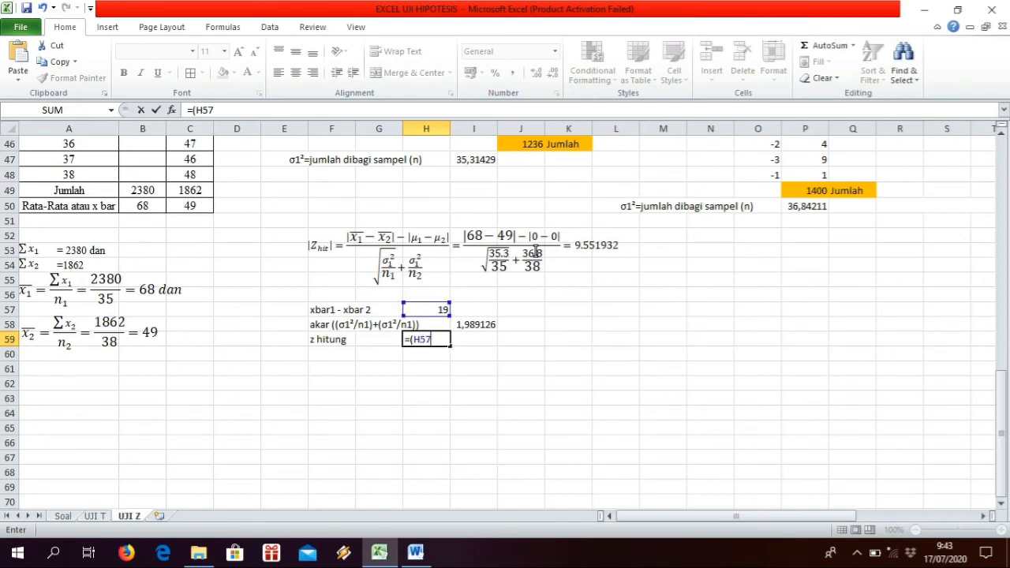
pyautogui.write('-0)/H')
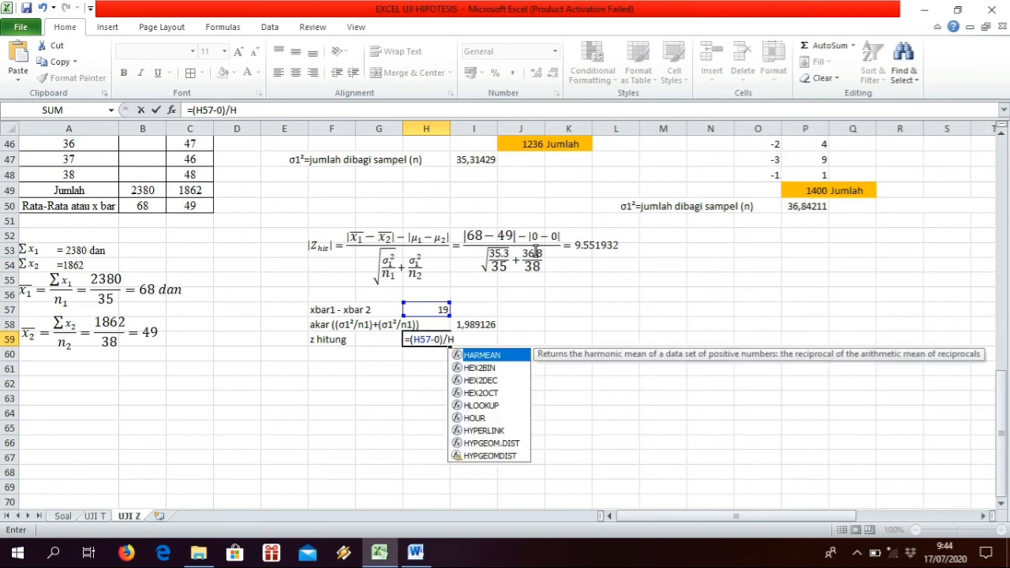
pyautogui.write('58')
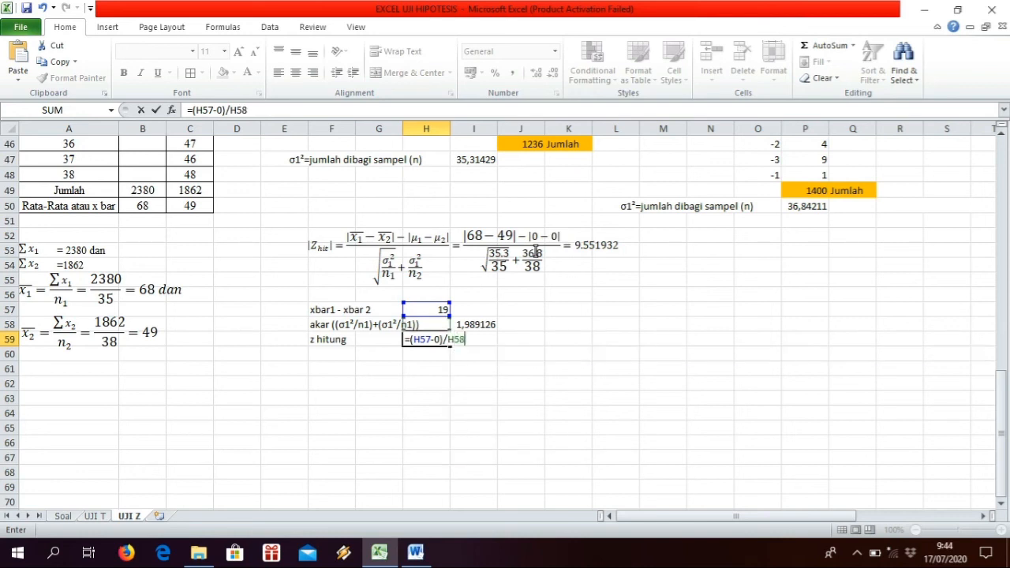
pyautogui.press('BackSpace')
pyautogui.press('BackSpace')
pyautogui.press('BackSpace')
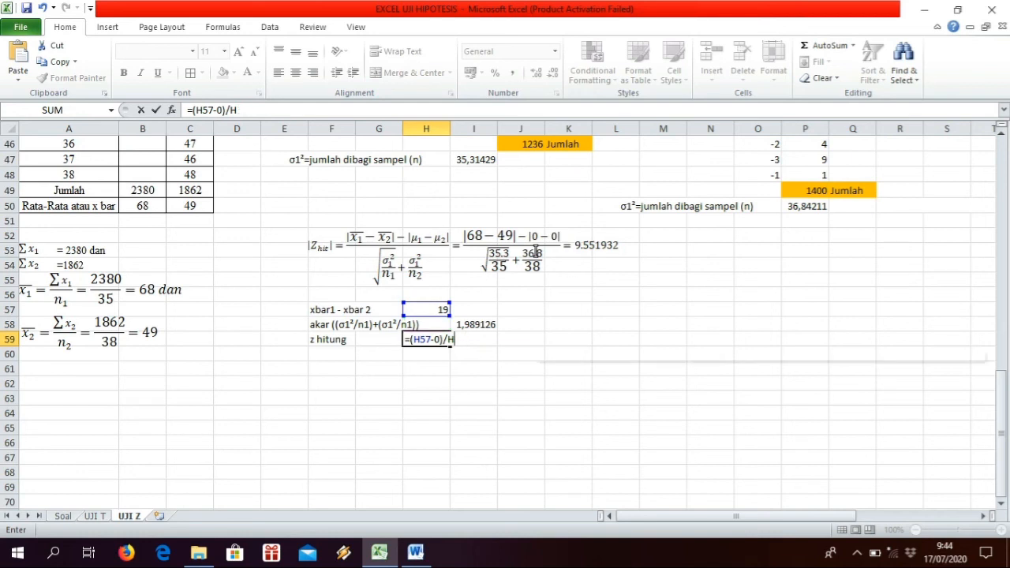
pyautogui.write('I58')
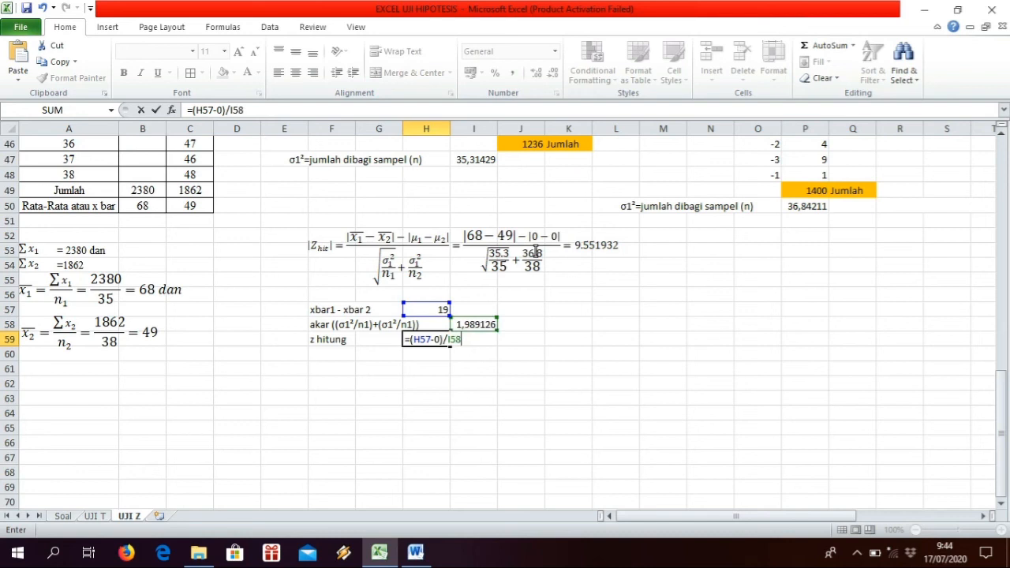
pyautogui.press('Return')
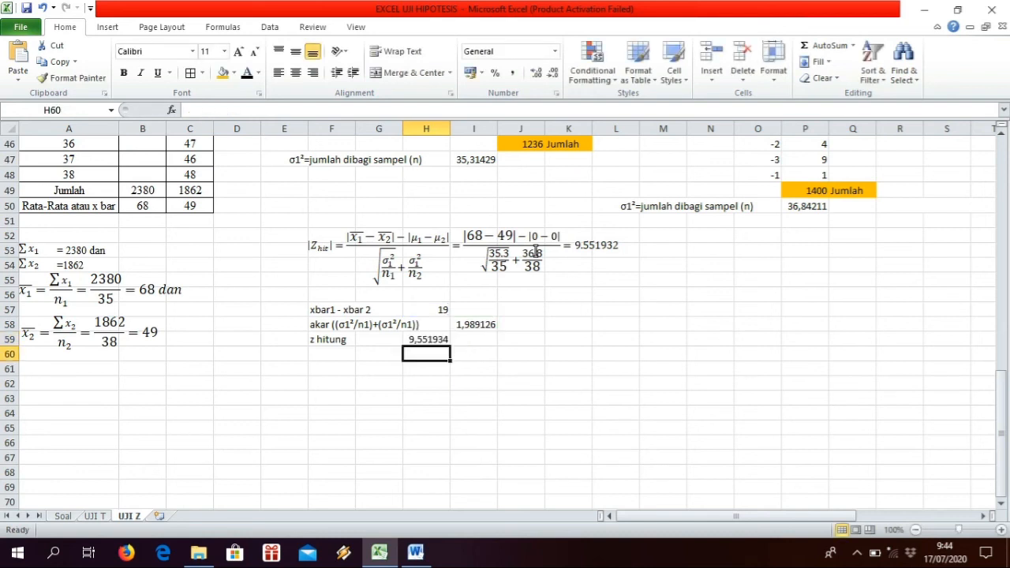
pyautogui.press('Up')
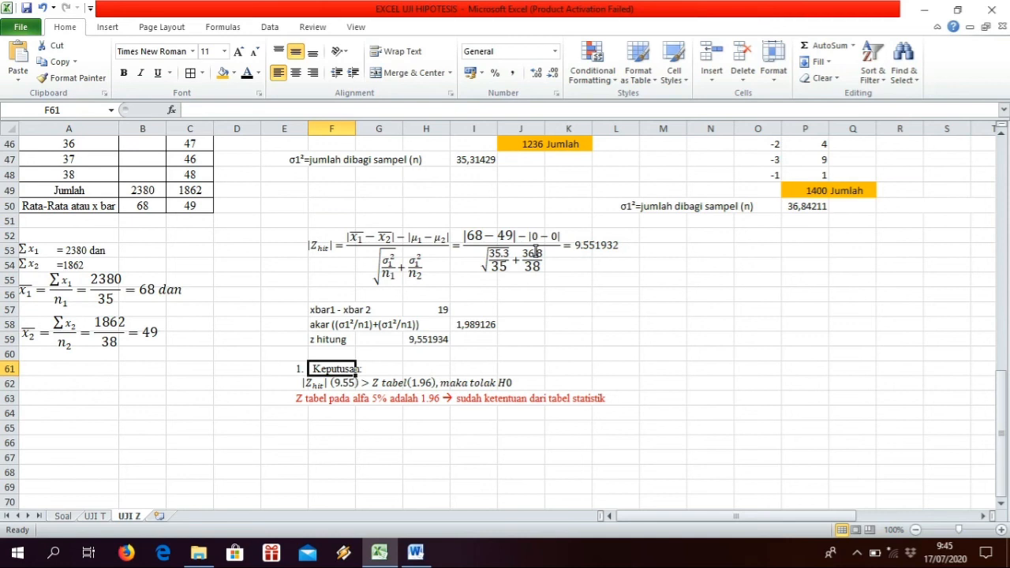
# - Add the heading "Interpretasi" in F65, below the decision text
pyautogui.press('Down')
pyautogui.press('Down')
pyautogui.press('Down')
pyautogui.press('Down')
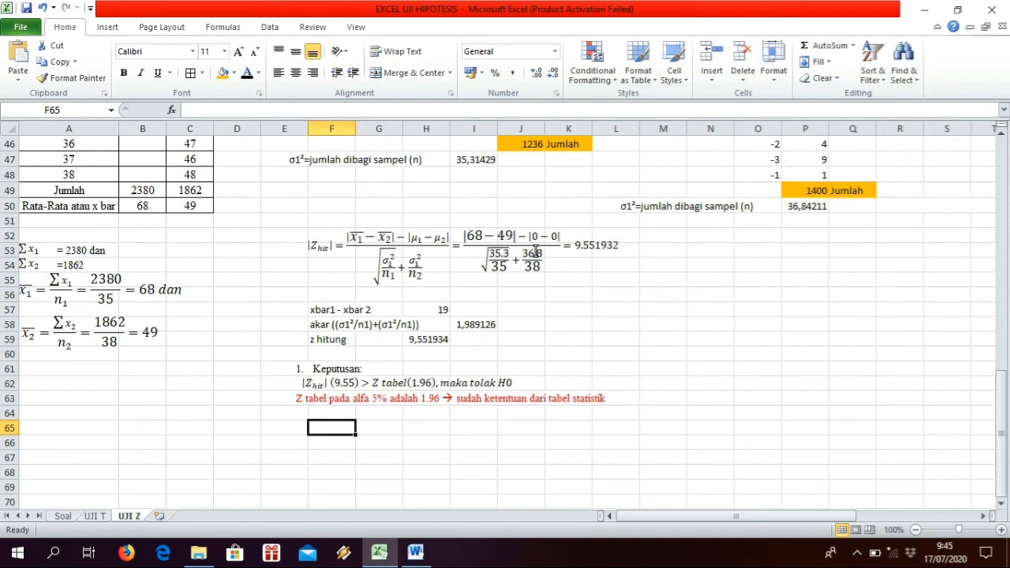
pyautogui.write('Inter')
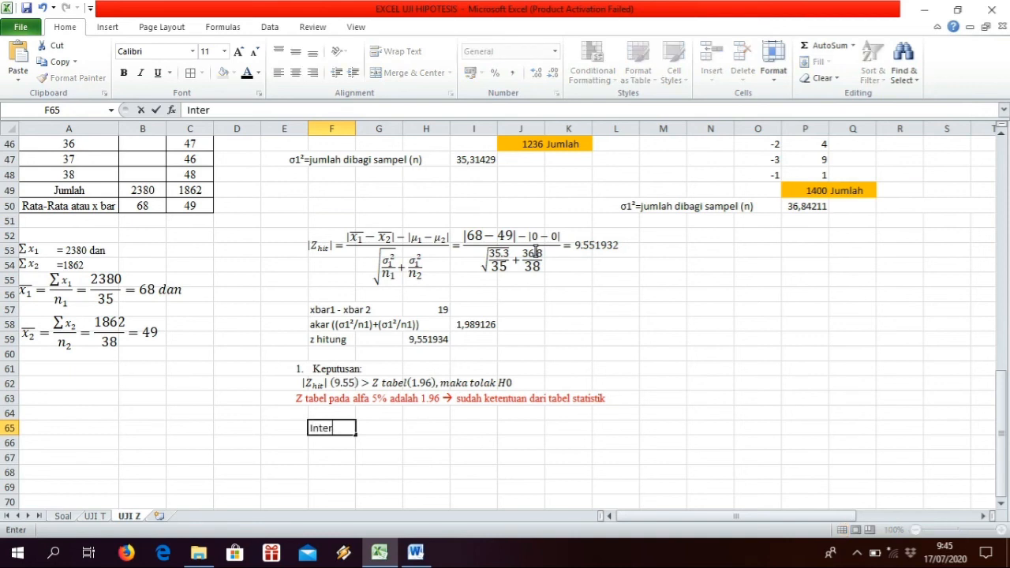
pyautogui.write('pretasi')
pyautogui.press('Return')
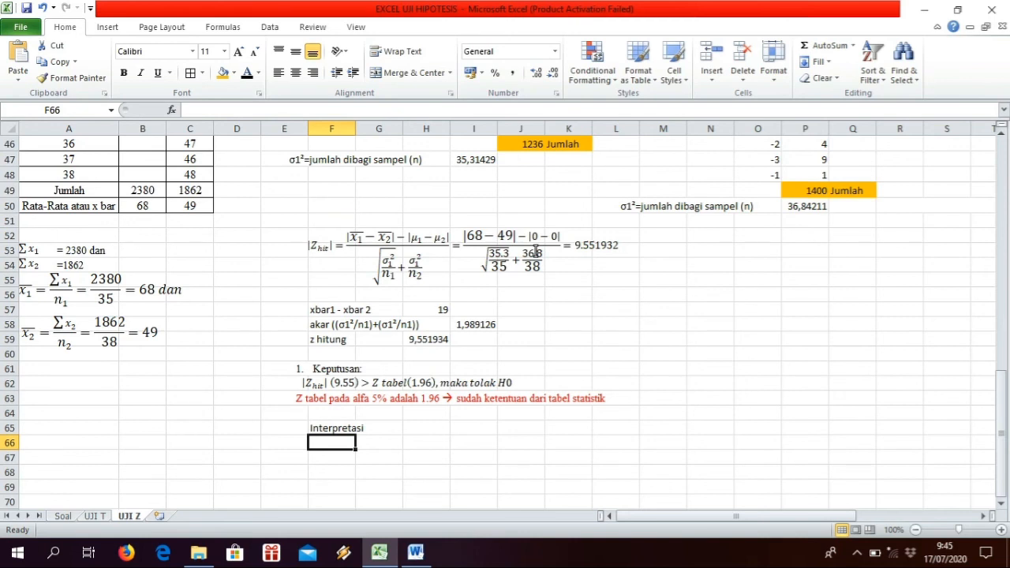
# - Begin the interpretation in F66 with "Dengan tingkat kepercayaan 95% sudah cukup bukti untuk menyatakan"
pyautogui.write('Dengan')
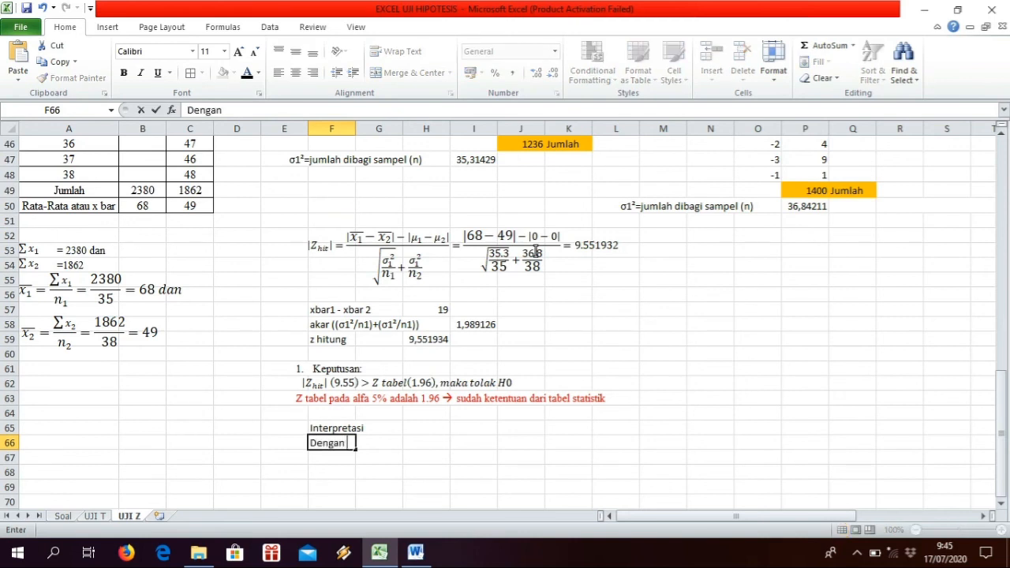
pyautogui.write(' tingkat ')
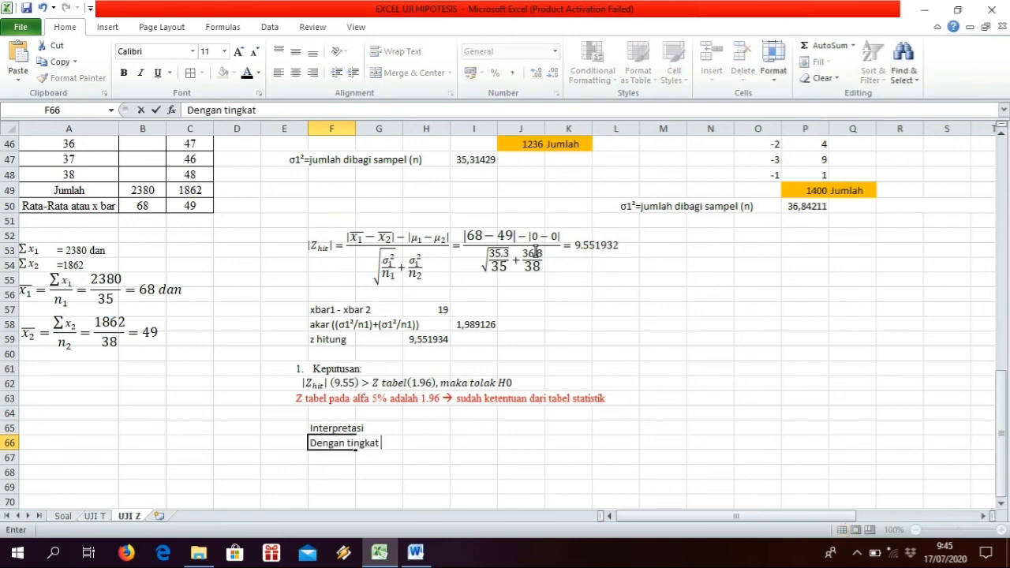
pyautogui.write('kepercayaan ')
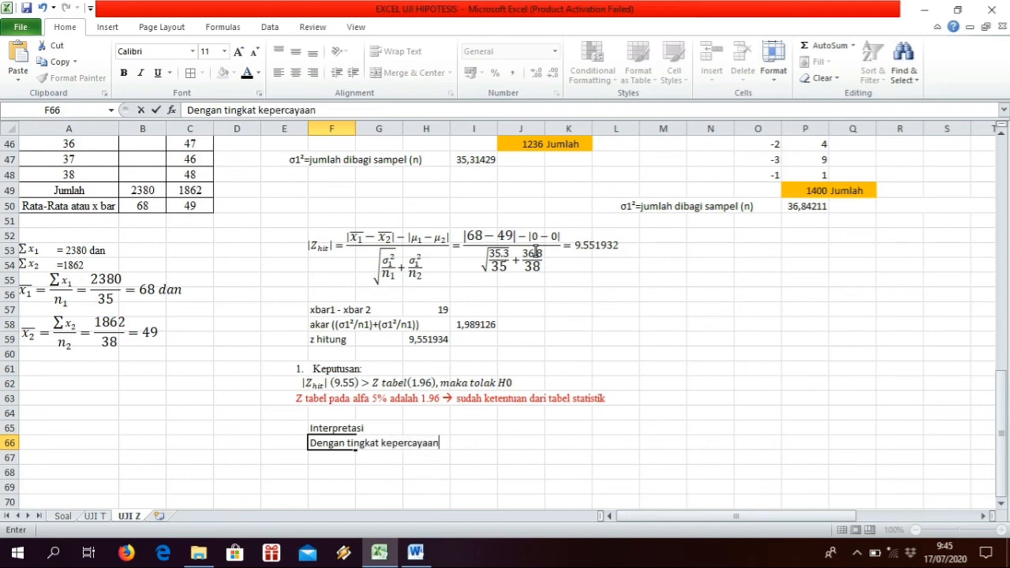
pyautogui.write('9')
pyautogui.write('55')
pyautogui.press('BackSpace')
pyautogui.write('% SUDAH')
pyautogui.press('BackSpace')
pyautogui.press('BackSpace')
pyautogui.press('BackSpace')
pyautogui.press('BackSpace')
pyautogui.press('BackSpace')
pyautogui.write('sudah cuk')
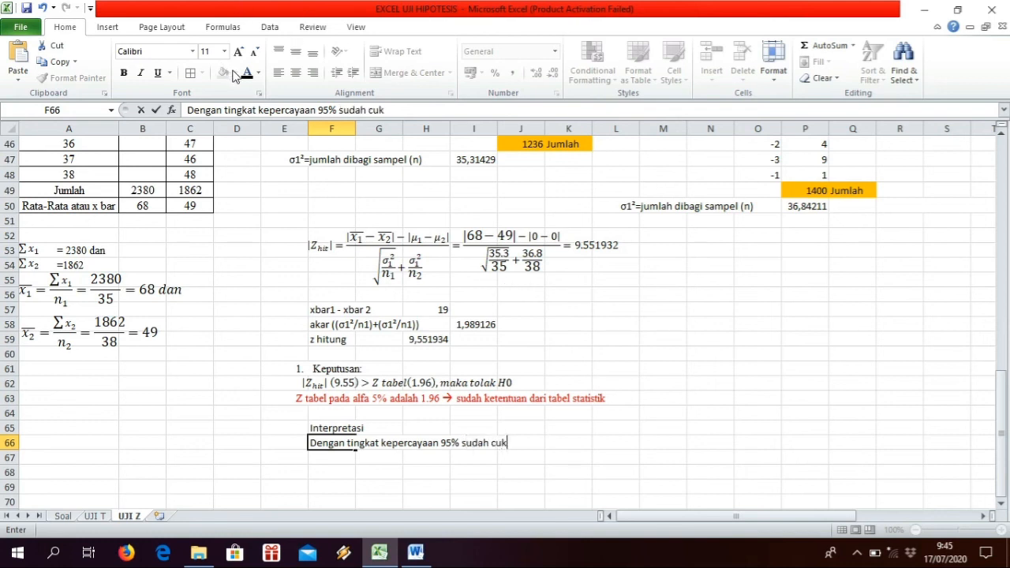
pyautogui.write('up bukti ')
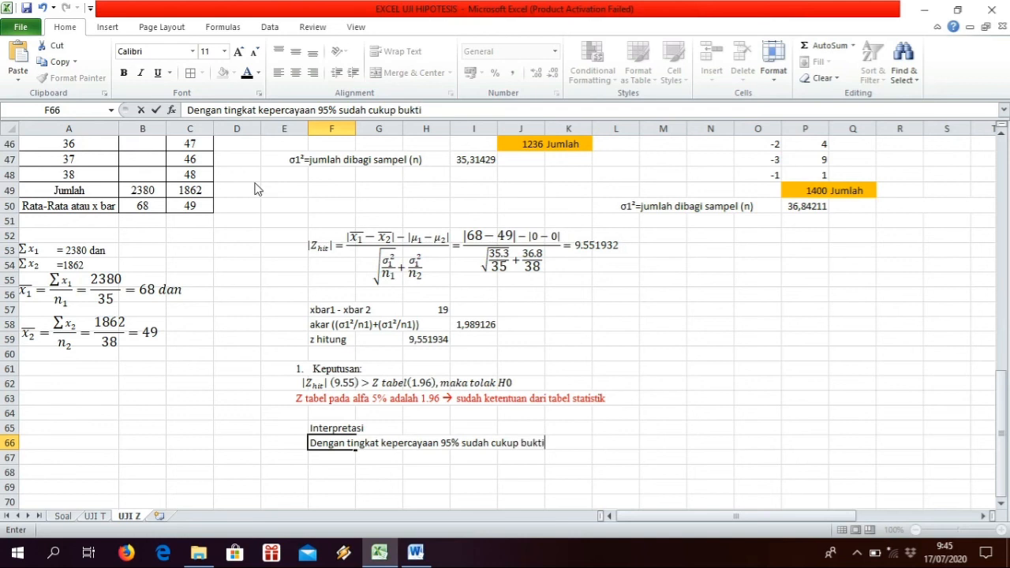
pyautogui.write('untuk me')
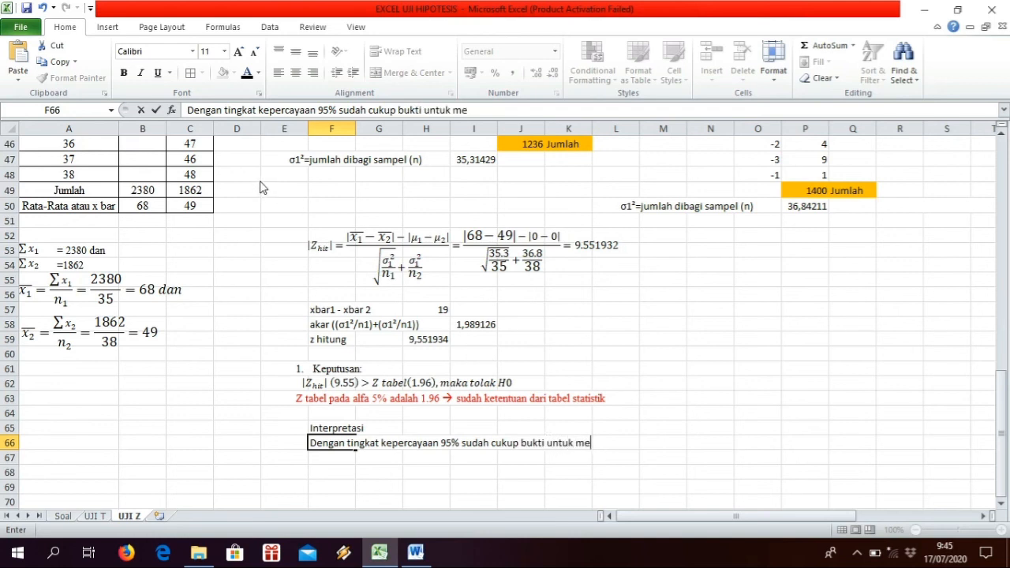
pyautogui.write('nyatakan ')
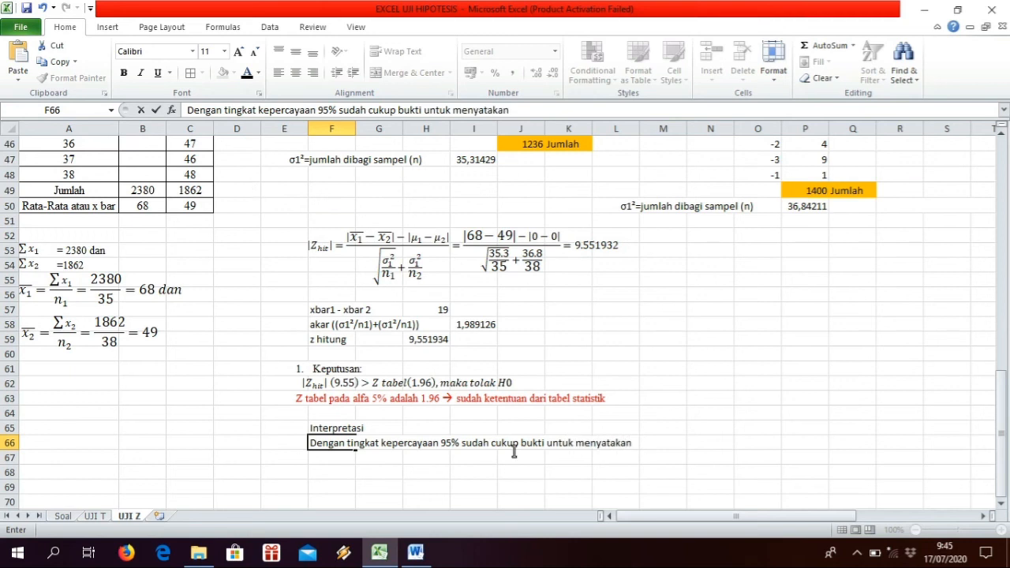
# - Complete the interpretation sentence in F66 with "bahwa kedua rata-rata tidak sama."
pyautogui.write('bahwa kedua rata-')
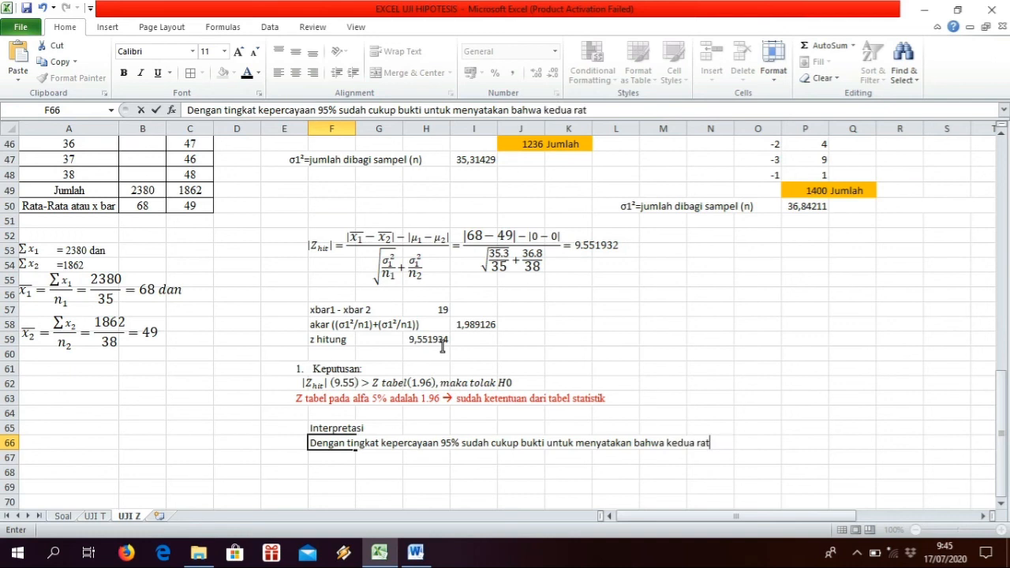
pyautogui.press('BackSpace')
pyautogui.write('-rata tifd')
pyautogui.press('BackSpace')
pyautogui.press('BackSpace')
pyautogui.write('dak sama')
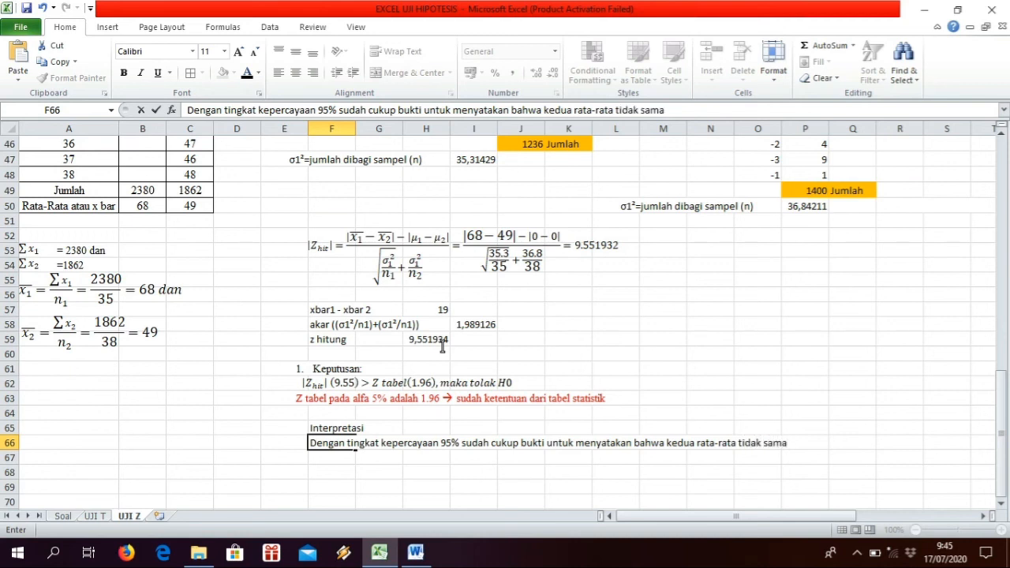
pyautogui.write('.')
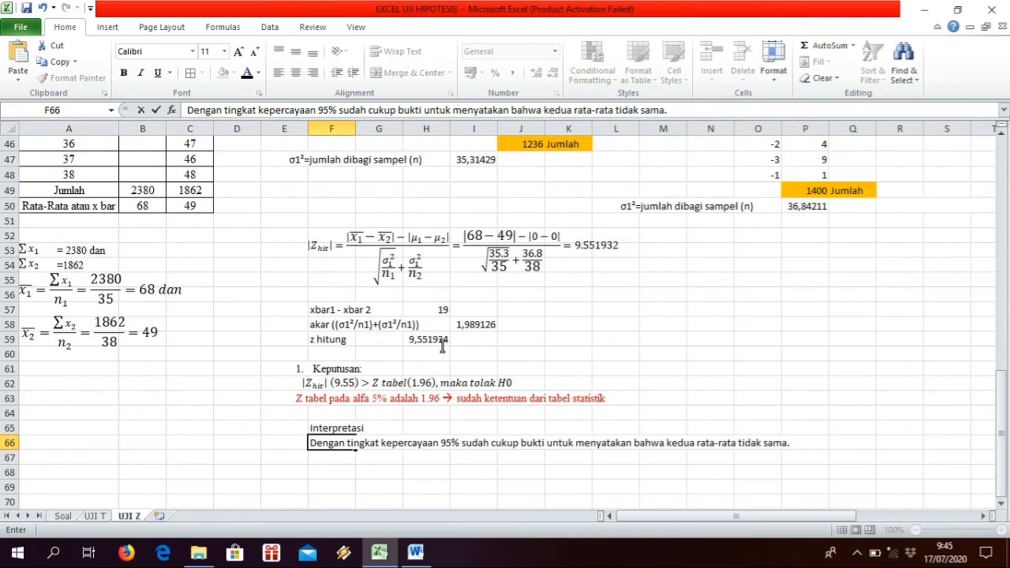